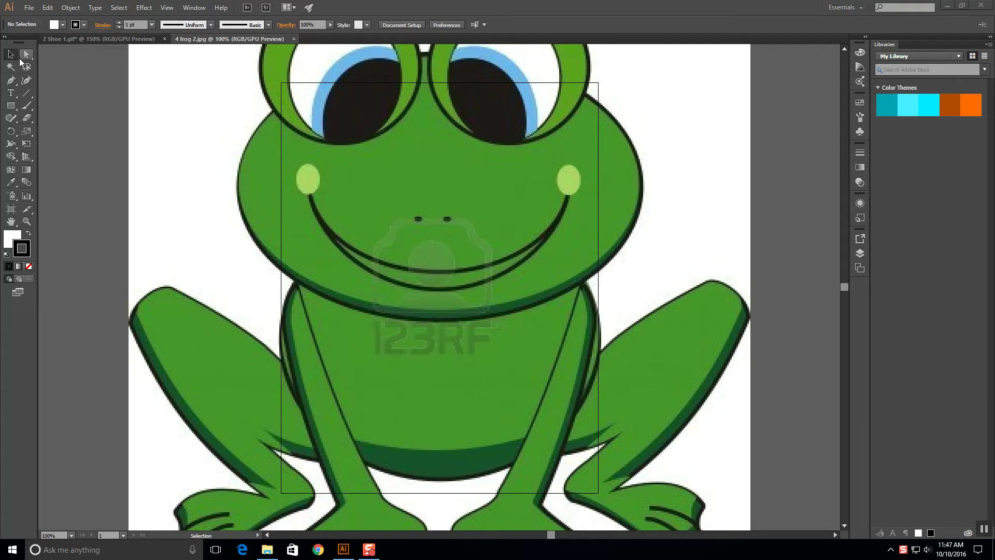
- Scale the placed frog image down to about 8.0 by 7.6 in and position it within the artboard's width
{"action": "key", "text": "v"}
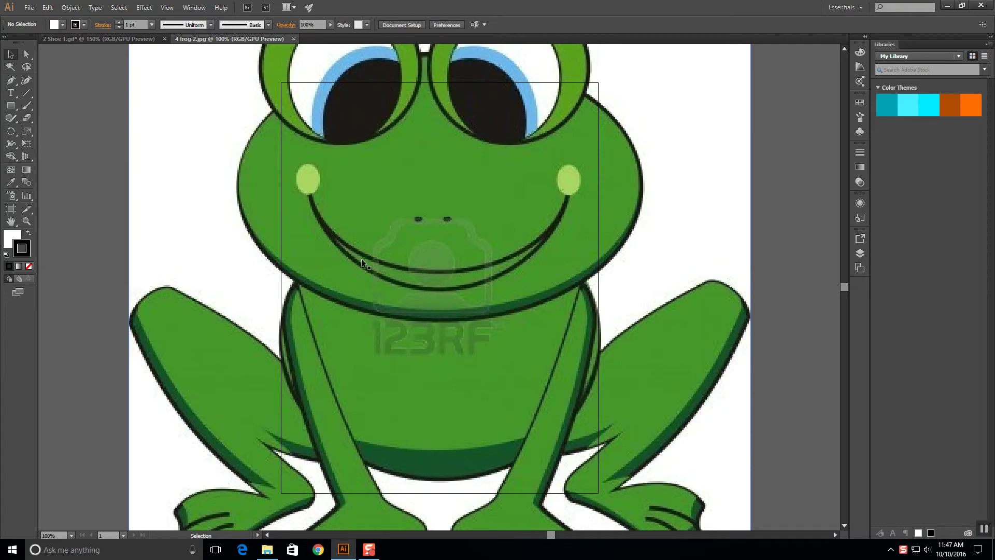
{"action": "scroll", "coordinate": [363, 259], "scroll_direction": "down", "scroll_amount": 1}
{"action": "left_click", "coordinate": [235, 107]}
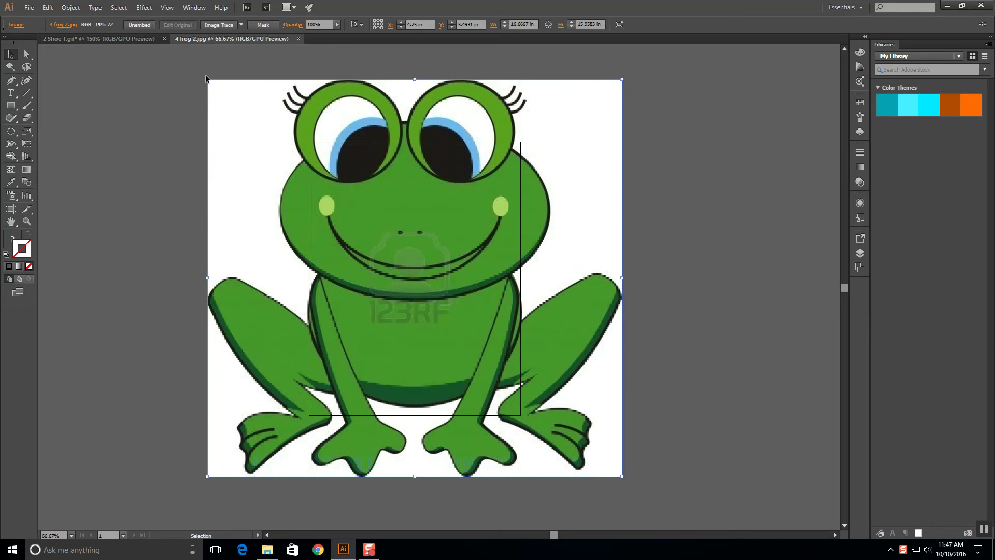
{"action": "left_click_drag", "start_coordinate": [206, 80], "coordinate": [386, 251]}
{"action": "left_click_drag", "start_coordinate": [496, 341], "coordinate": [420, 246]}
{"action": "left_click_drag", "start_coordinate": [547, 380], "coordinate": [509, 371]}
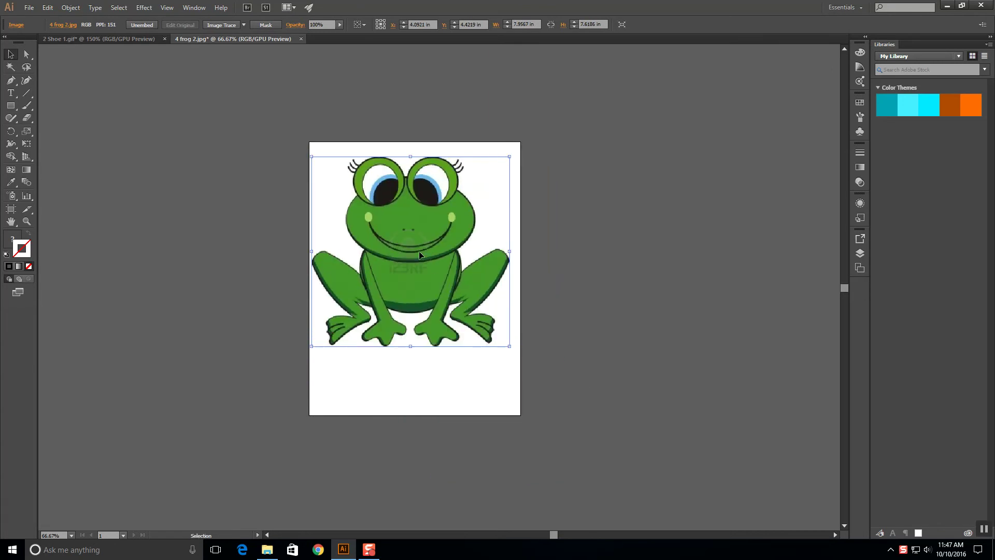
{"action": "scroll", "coordinate": [422, 254], "scroll_direction": "up", "scroll_amount": 2}
{"action": "key", "text": "space"}
{"action": "left_click_drag", "start_coordinate": [448, 210], "coordinate": [471, 269]}
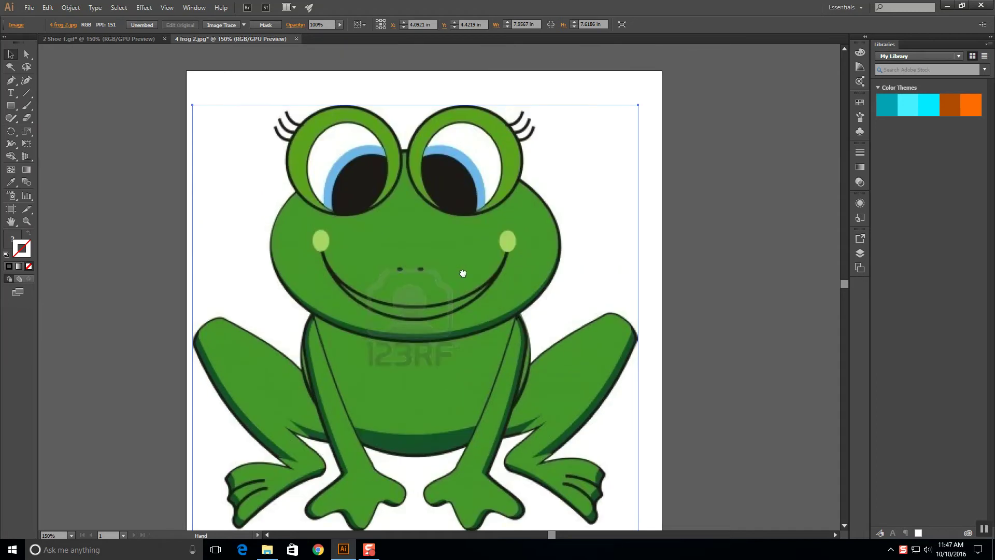
{"action": "left_click", "coordinate": [705, 244]}
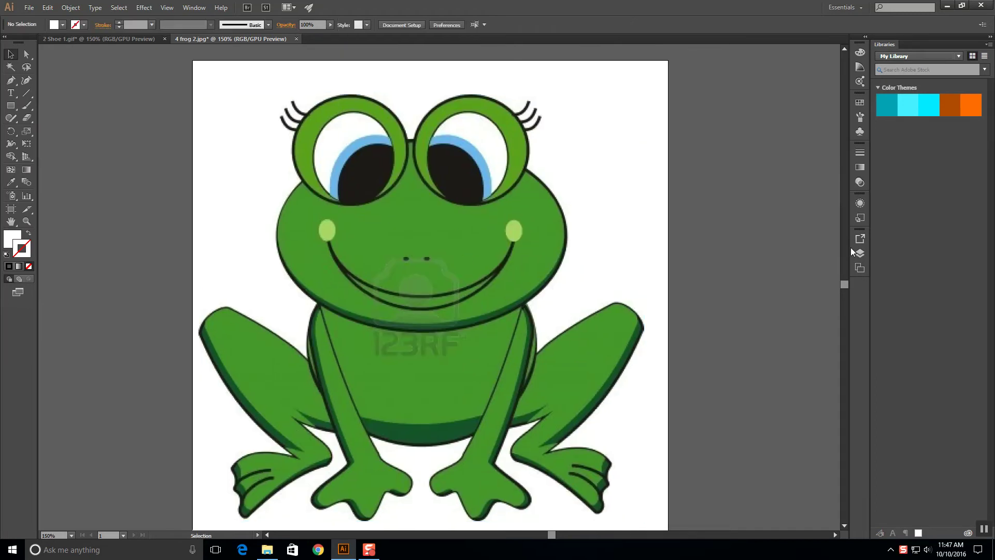
- Lock Layer 1 with its images dimmed to 50%, and add a new layer for the tracing
{"action": "left_click", "coordinate": [856, 257]}
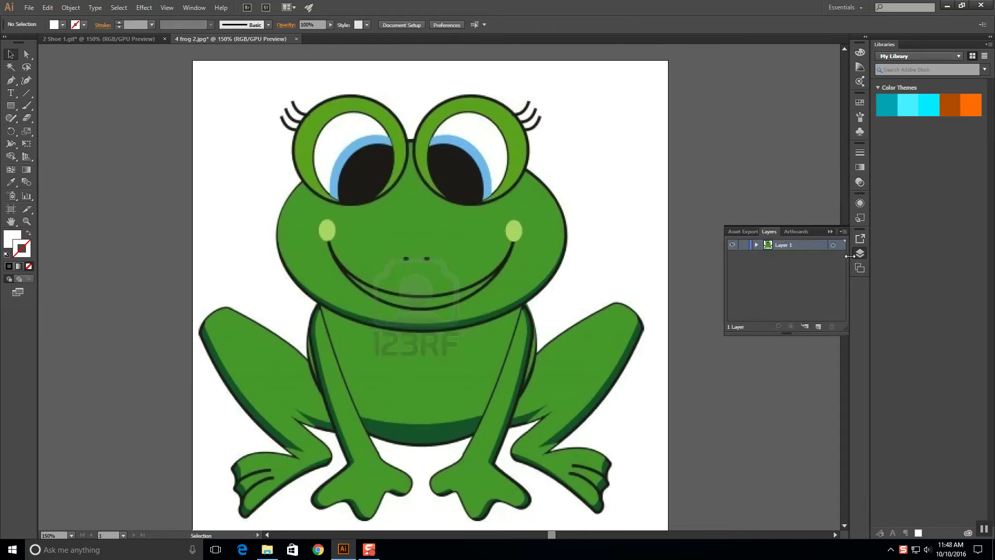
{"action": "double_click", "coordinate": [805, 244]}
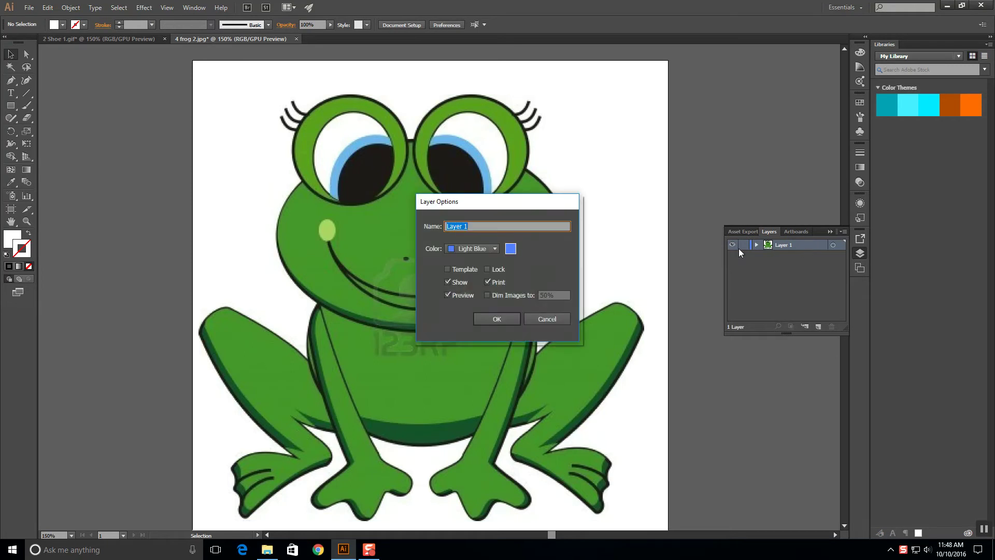
{"action": "left_click", "coordinate": [487, 266]}
{"action": "left_click", "coordinate": [488, 295]}
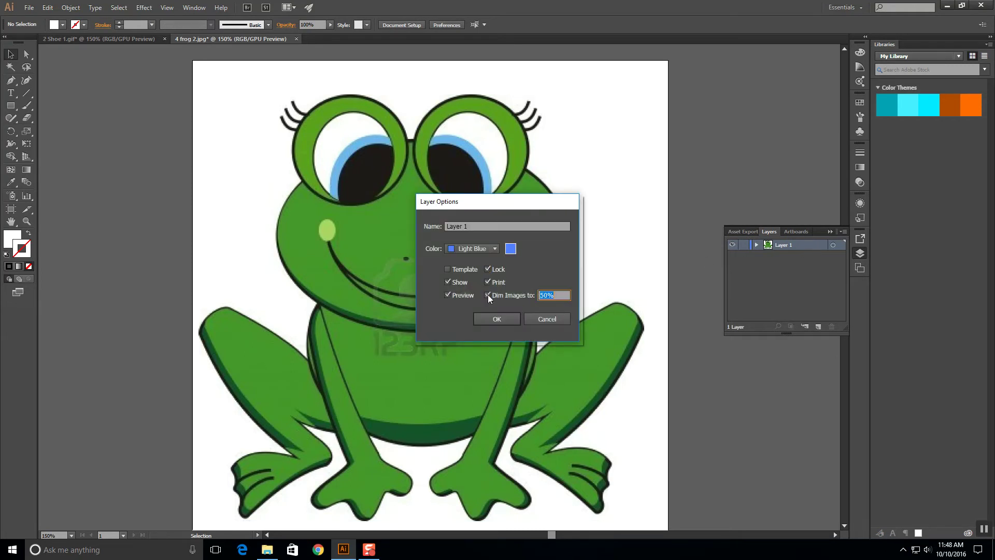
{"action": "left_click", "coordinate": [496, 319]}
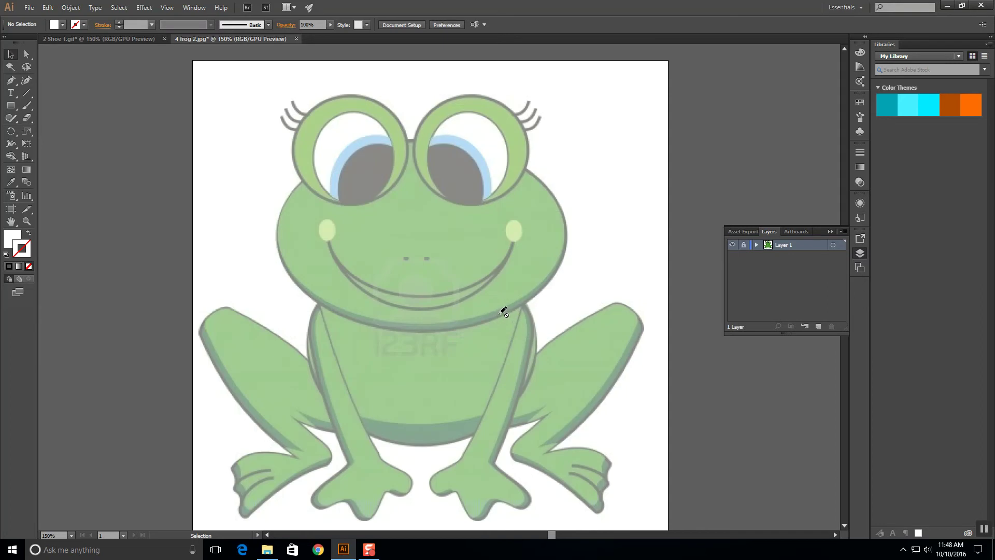
{"action": "left_click", "coordinate": [818, 327]}
- Set the drawing colors to no fill, keeping the black stroke
{"action": "left_click", "coordinate": [9, 266]}
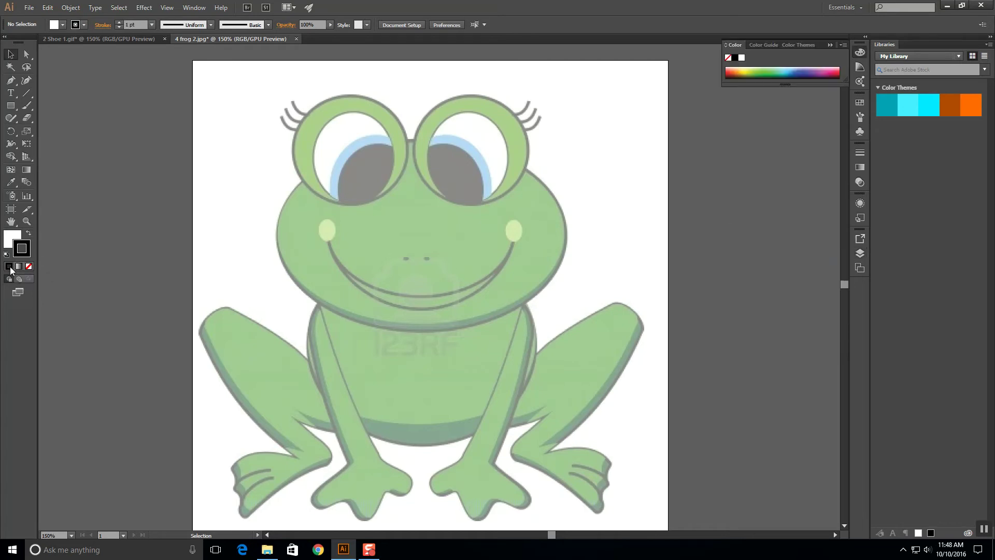
{"action": "double_click", "coordinate": [28, 253]}
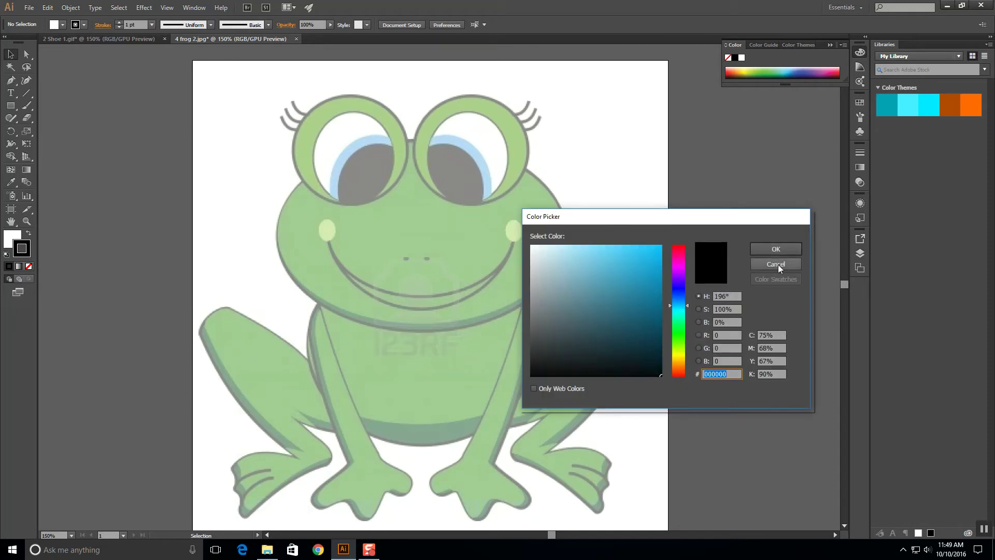
{"action": "left_click", "coordinate": [778, 264]}
{"action": "left_click", "coordinate": [9, 238]}
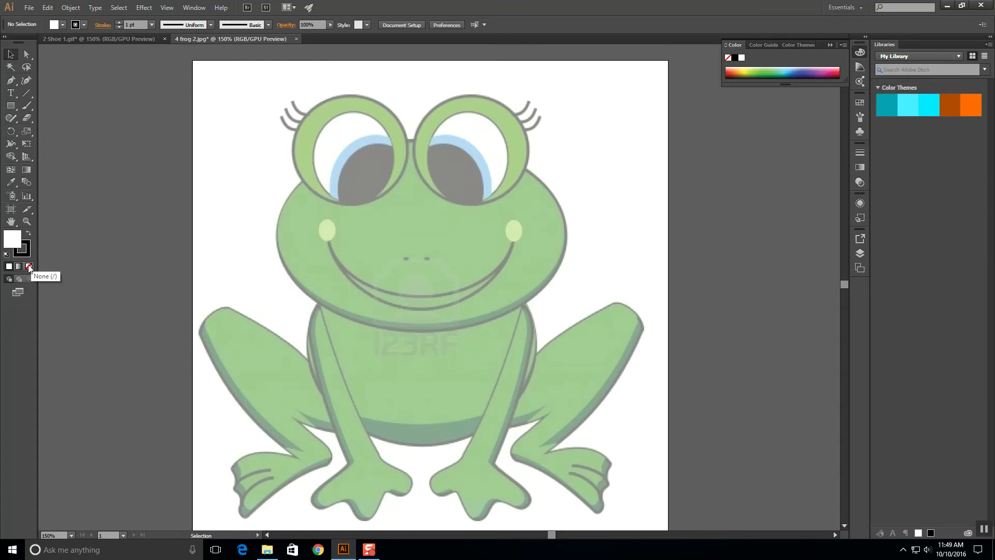
{"action": "left_click", "coordinate": [29, 267]}
- Draw an ellipse about 2.03 by 1.94 in over the outer outline of the frog's left-hand eye
{"action": "left_click", "coordinate": [14, 107]}
{"action": "left_click", "coordinate": [14, 107]}
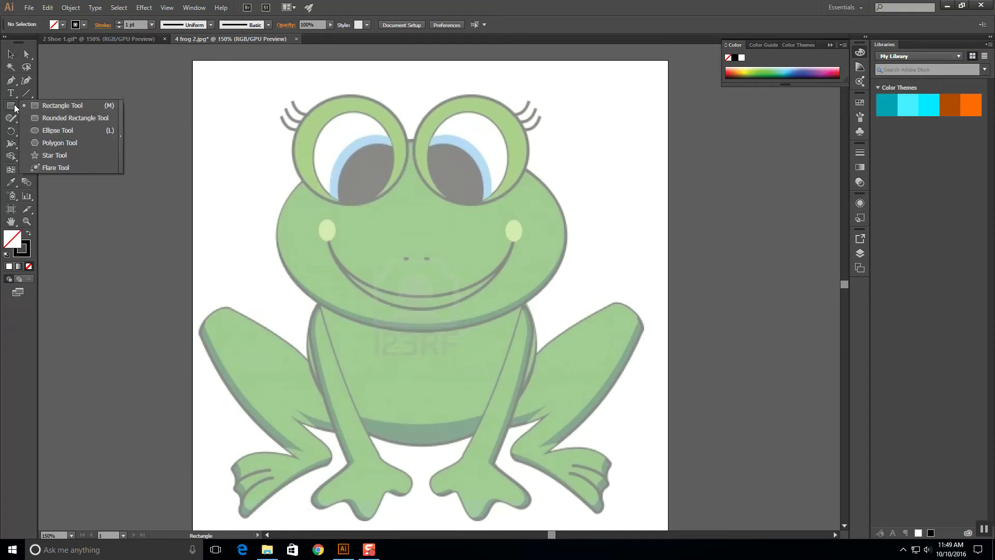
{"action": "left_click", "coordinate": [76, 127]}
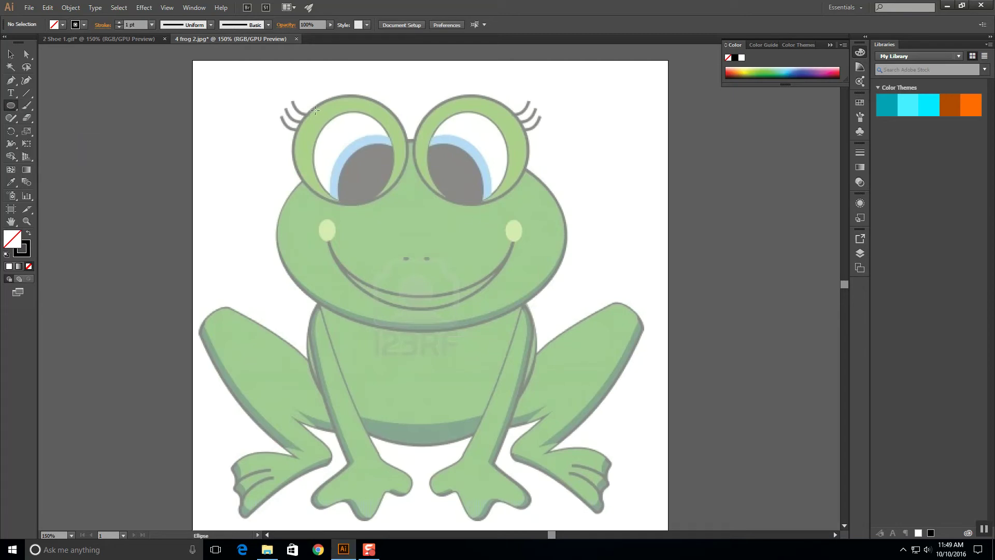
{"action": "left_click_drag", "start_coordinate": [303, 104], "coordinate": [408, 203]}
{"action": "left_click_drag", "start_coordinate": [302, 103], "coordinate": [294, 94]}
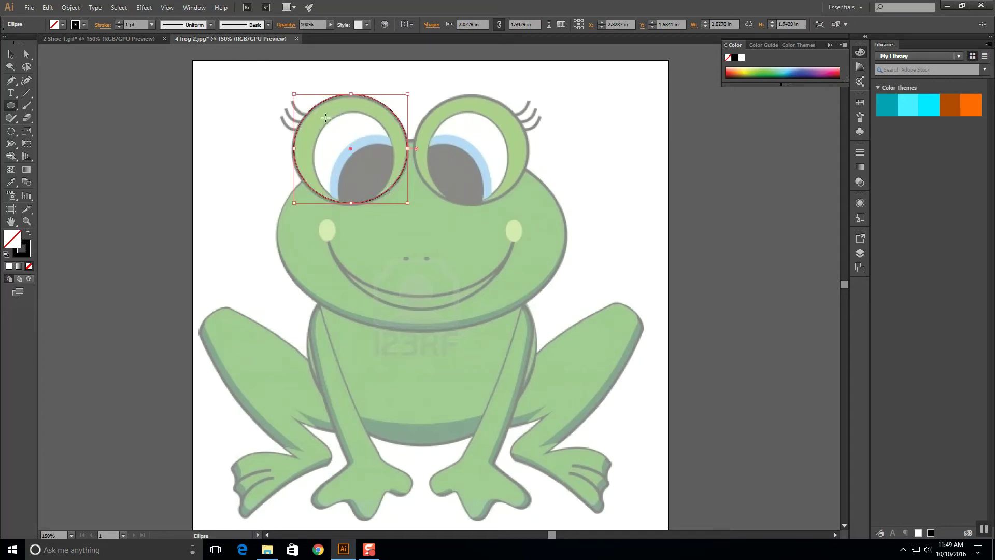
- Draw a second ellipse about 1.44 by 1.65 in over the white of the same eye
{"action": "left_click_drag", "start_coordinate": [318, 115], "coordinate": [395, 203]}
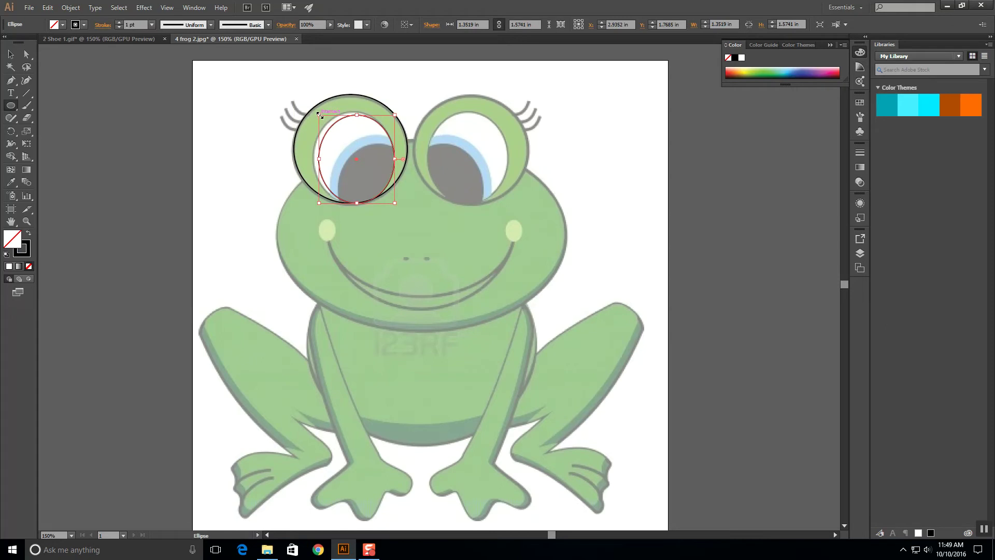
{"action": "left_click_drag", "start_coordinate": [319, 114], "coordinate": [314, 110]}
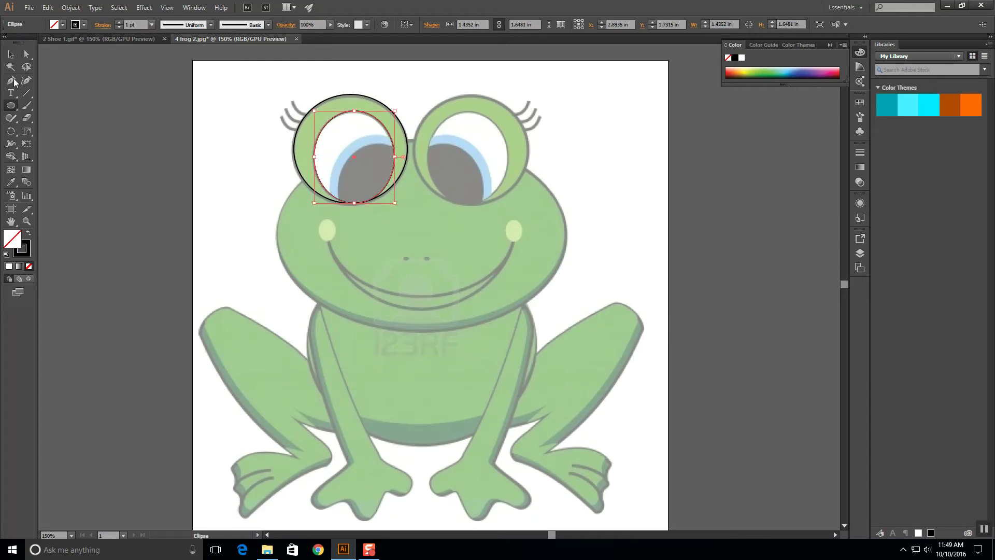
{"action": "left_click", "coordinate": [13, 82]}
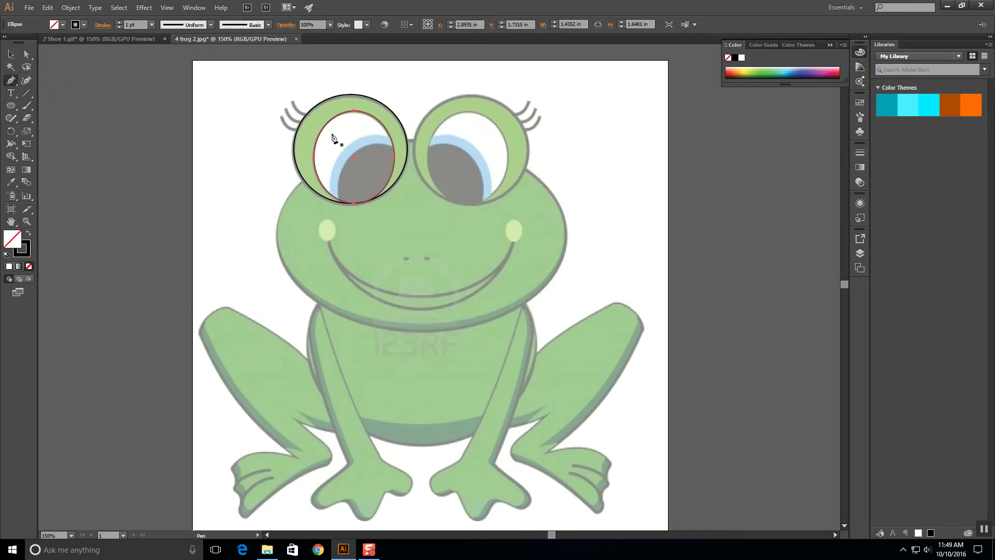
- Select both eye ellipses and lock them
{"action": "left_click", "coordinate": [10, 54]}
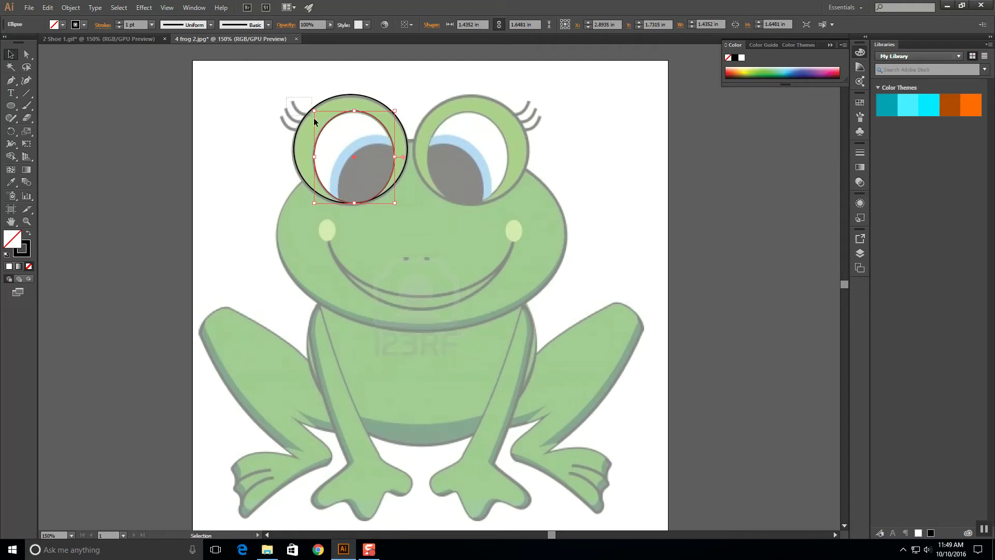
{"action": "key", "text": "ctrl+a"}
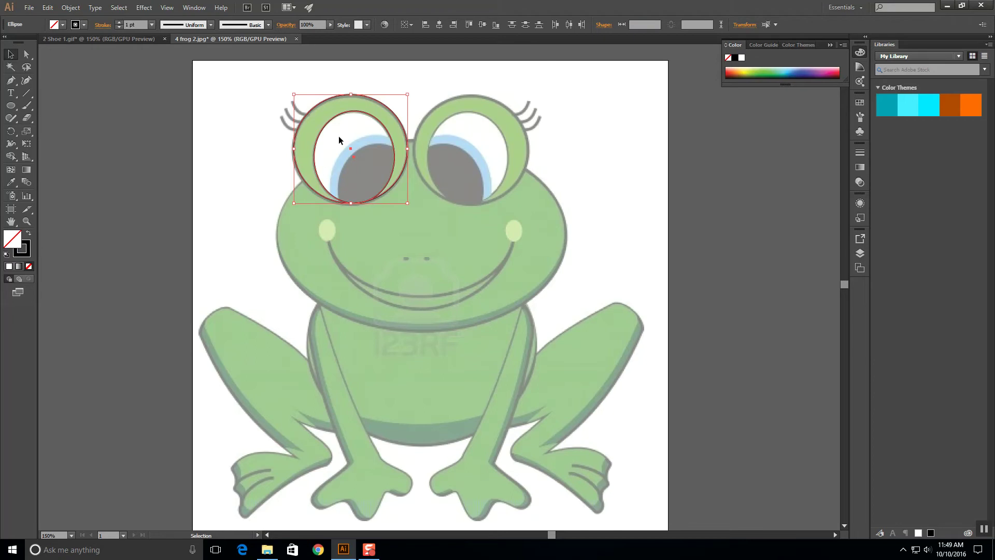
{"action": "left_click", "coordinate": [71, 7]}
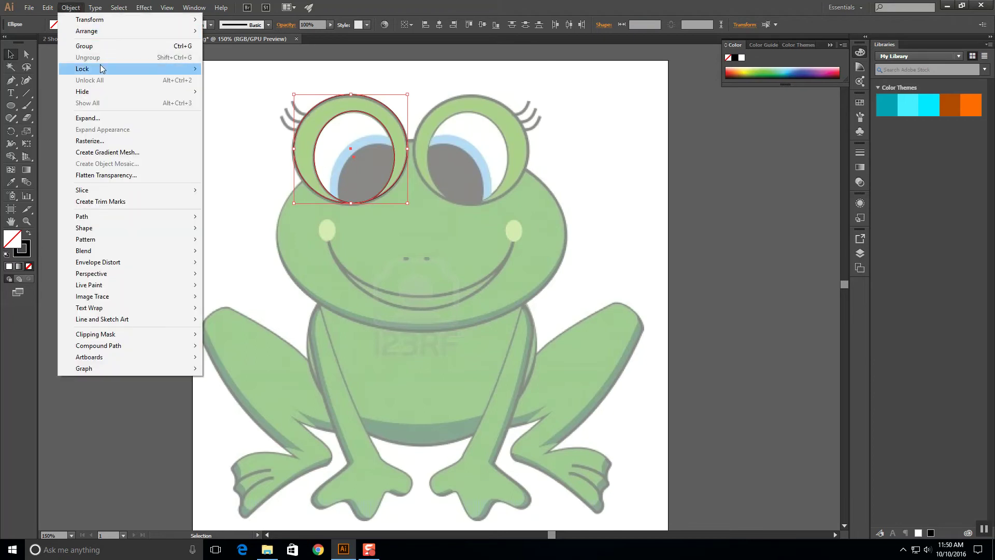
{"action": "mouse_move", "coordinate": [103, 69]}
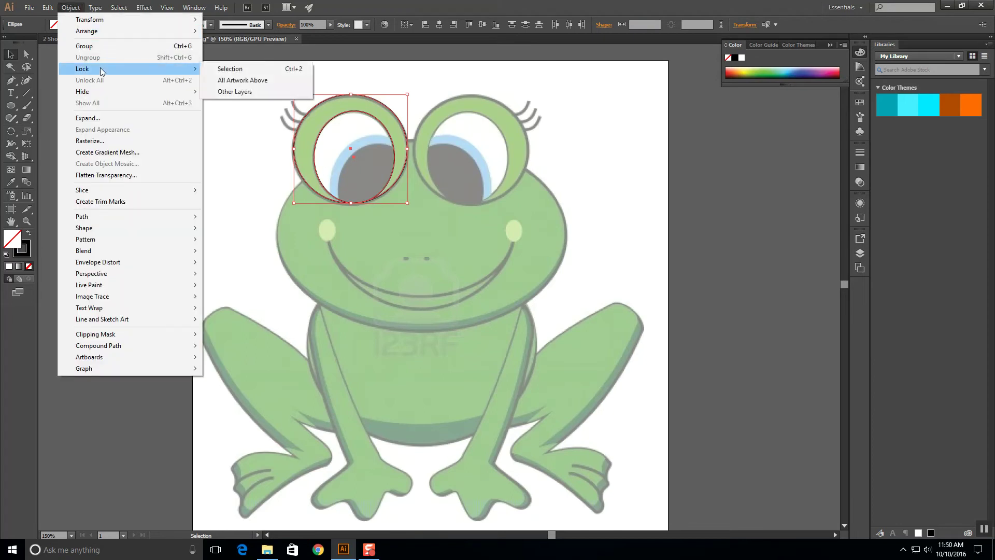
{"action": "left_click", "coordinate": [235, 70]}
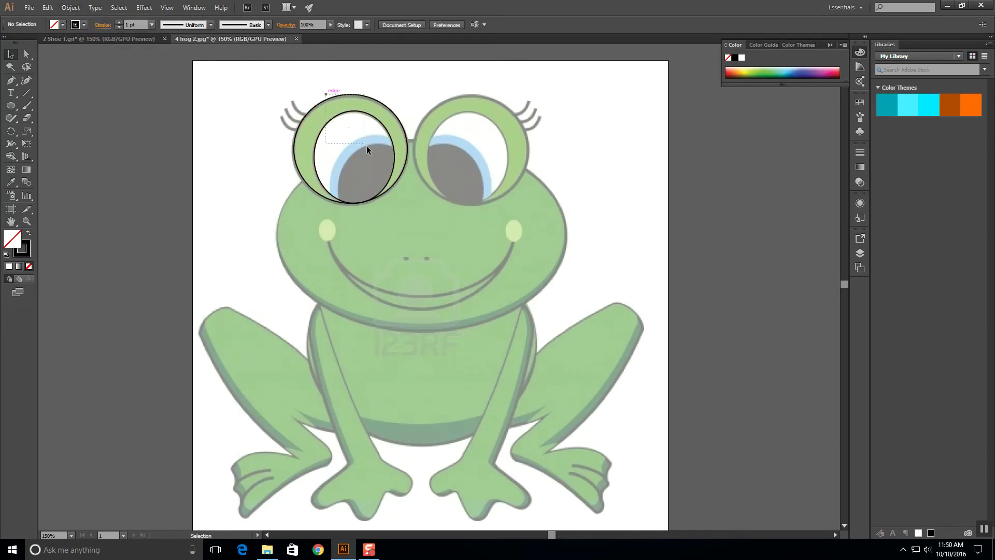
- Trace the outer curve of the blue iris with the Pen tool, from the inner ellipse's lower left to its upper right, ending in a corner point
{"action": "left_click", "coordinate": [11, 81]}
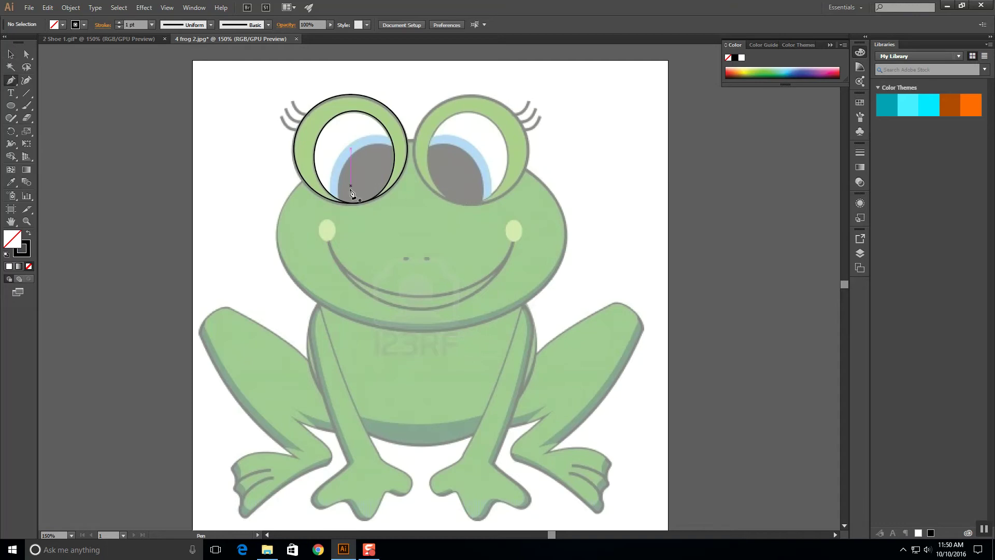
{"action": "scroll", "coordinate": [348, 172], "scroll_direction": "up", "scroll_amount": 4}
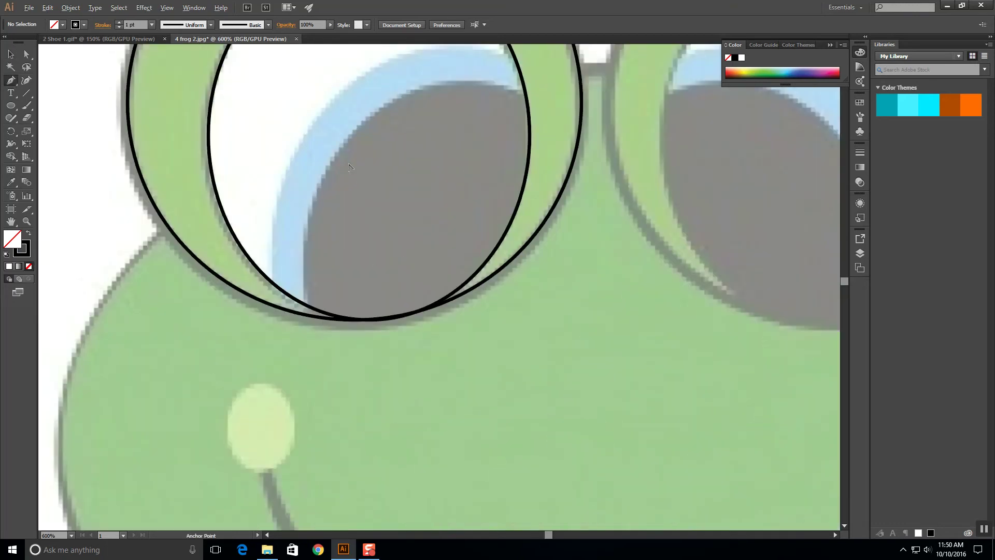
{"action": "scroll", "coordinate": [402, 158], "scroll_direction": "down", "scroll_amount": 1}
{"action": "left_click_drag", "start_coordinate": [402, 157], "coordinate": [413, 200]}
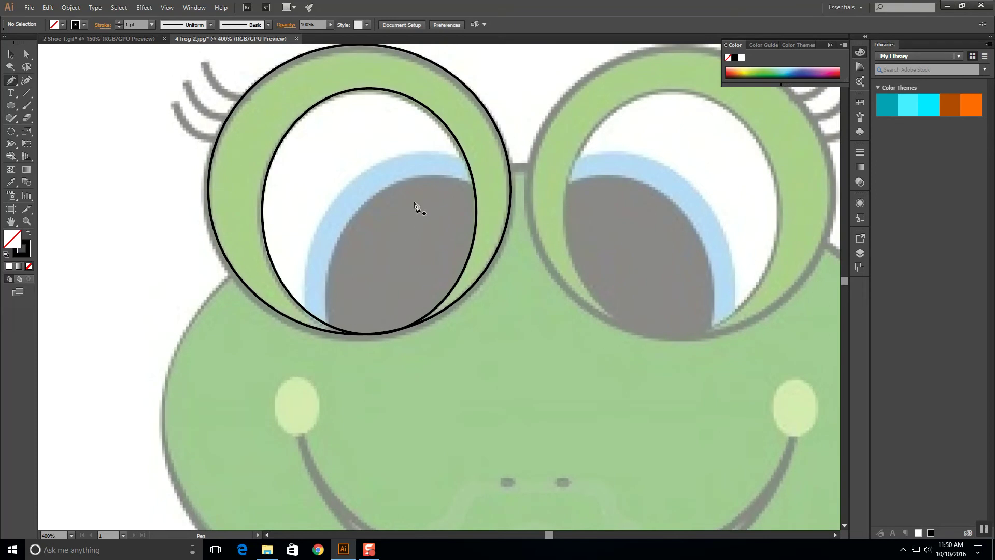
{"action": "left_click", "coordinate": [305, 310]}
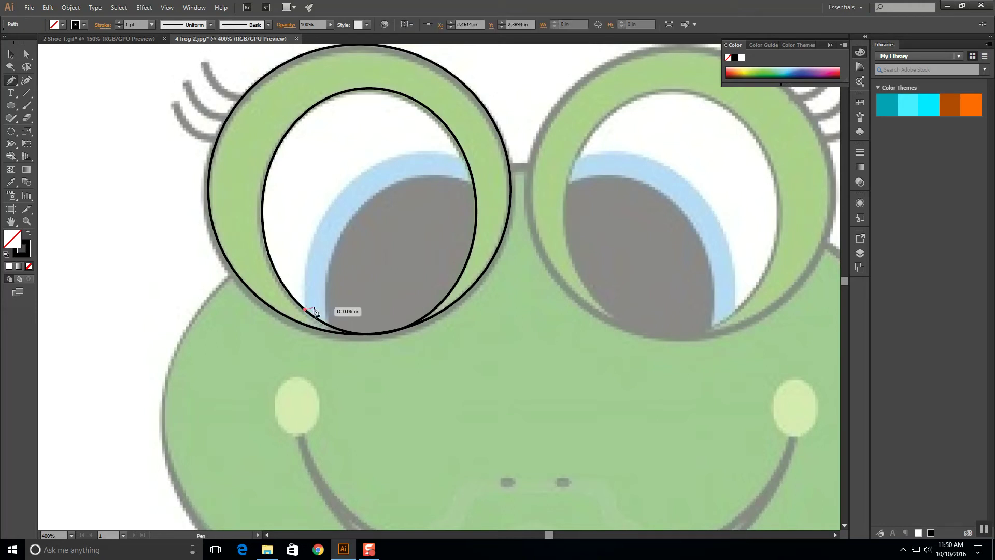
{"action": "left_click_drag", "start_coordinate": [339, 192], "coordinate": [388, 153]}
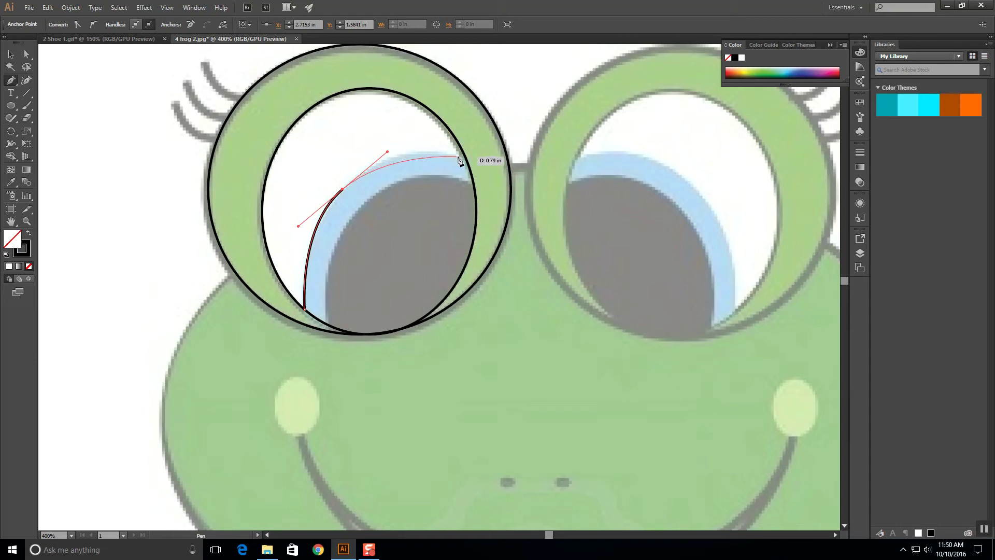
{"action": "left_click_drag", "start_coordinate": [466, 159], "coordinate": [517, 171]}
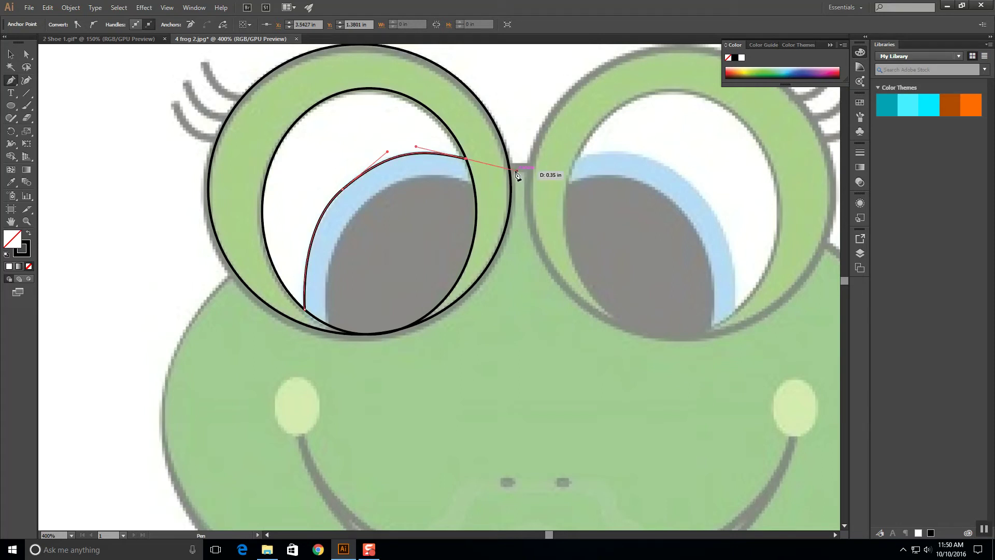
{"action": "left_click", "coordinate": [467, 159]}
- Continue the iris path down the inner ellipse's right edge, across to the pupil's lower left, and close it at its starting point
{"action": "left_click_drag", "start_coordinate": [474, 186], "coordinate": [475, 197]}
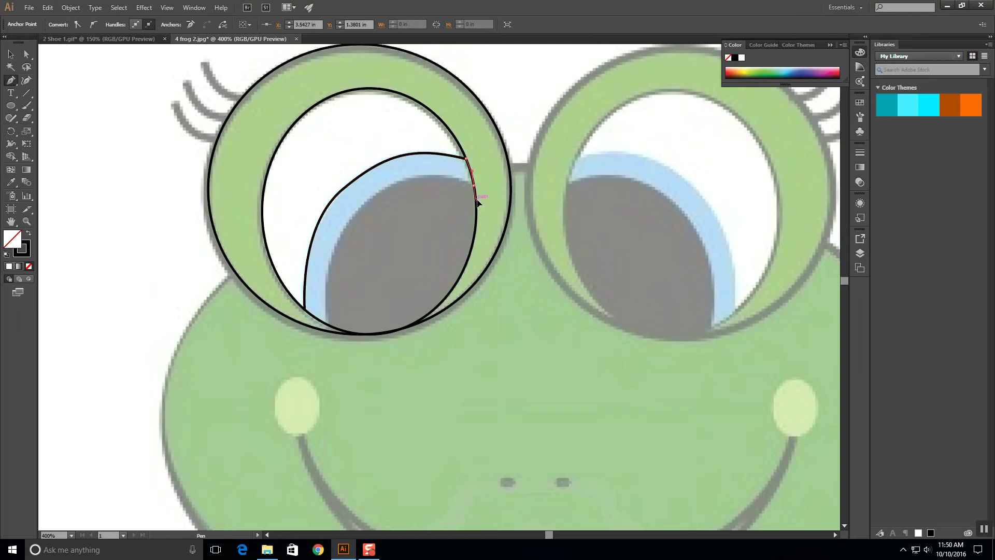
{"action": "left_click", "coordinate": [477, 200]}
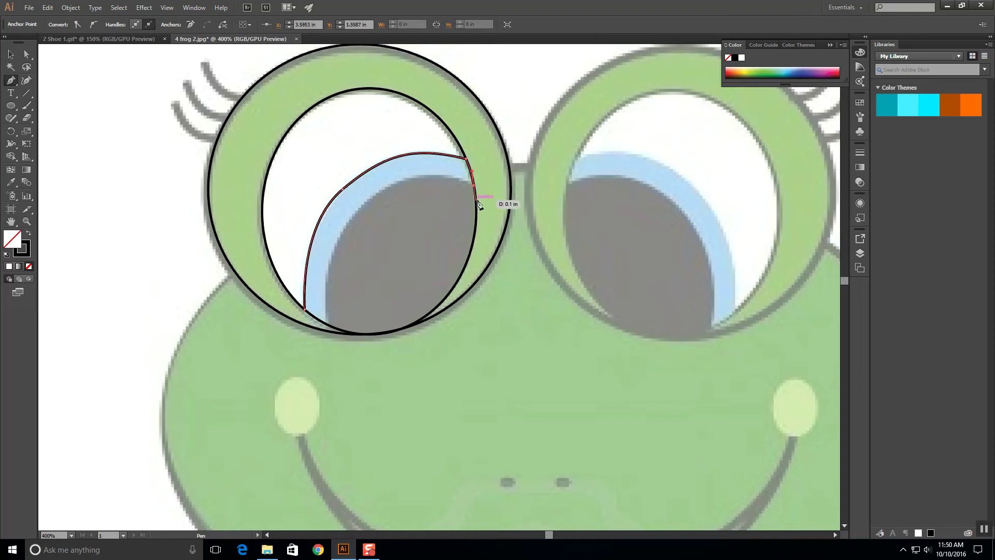
{"action": "left_click", "coordinate": [329, 324]}
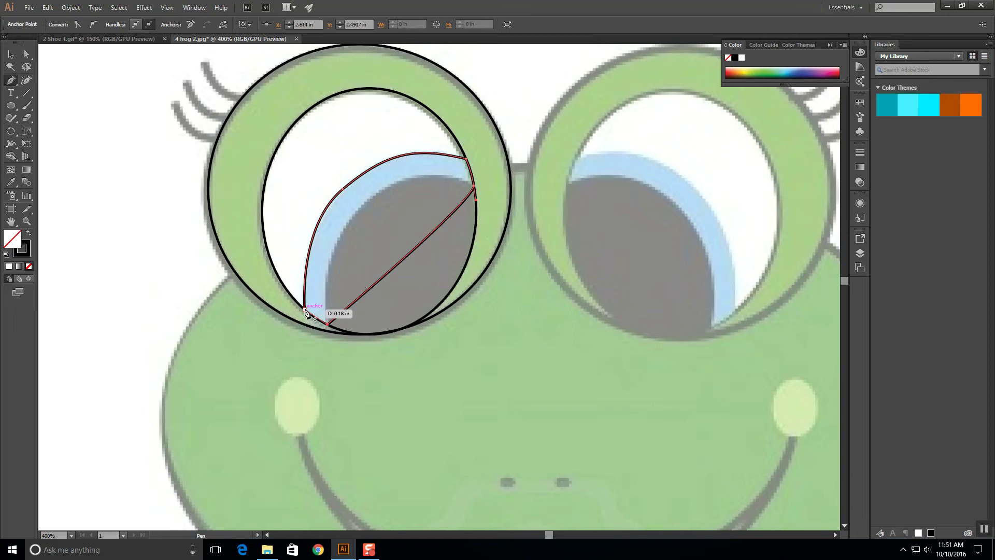
{"action": "left_click", "coordinate": [305, 310]}
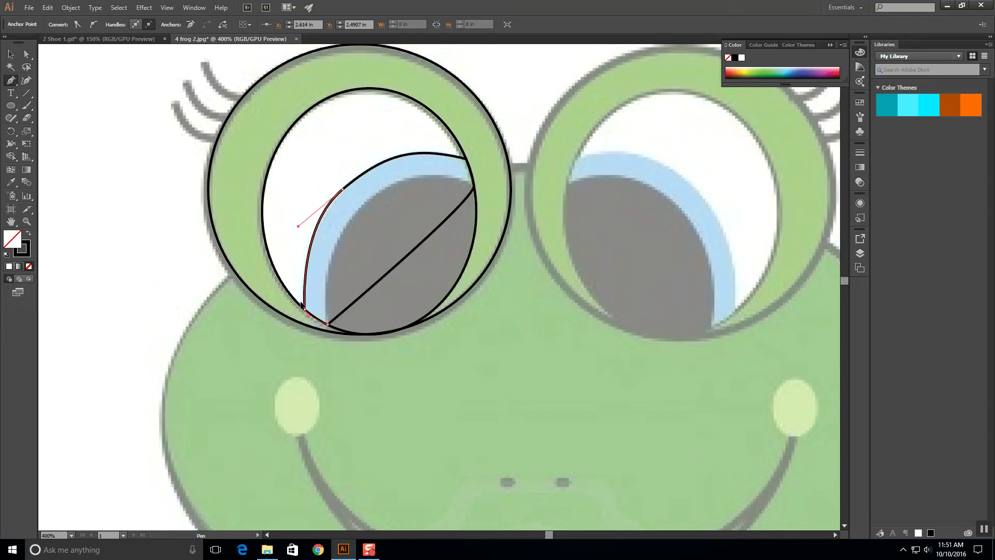
{"action": "left_click", "coordinate": [304, 307], "text": "ctrl"}
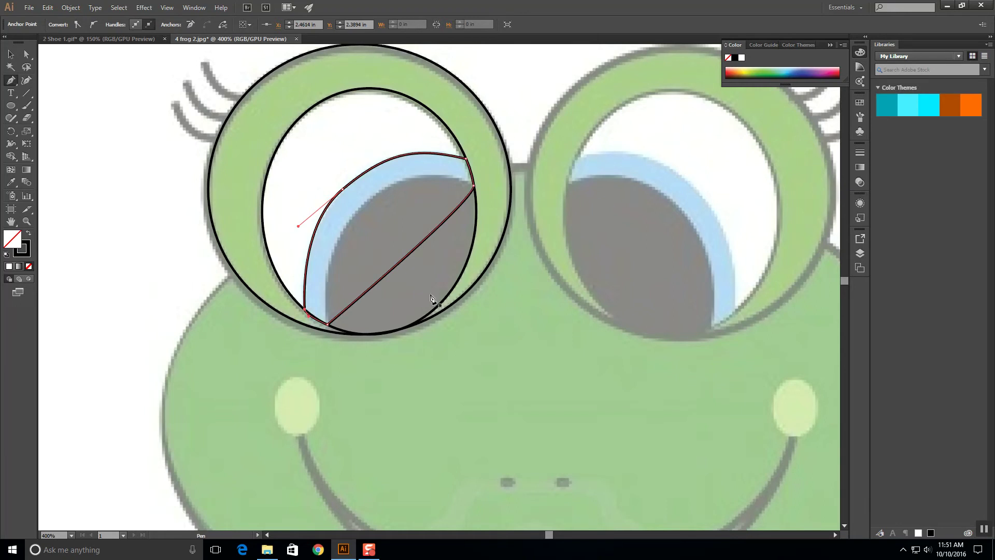
- Lock the traced iris path of the left-hand eye
{"action": "key", "text": "v"}
{"action": "left_click", "coordinate": [73, 8]}
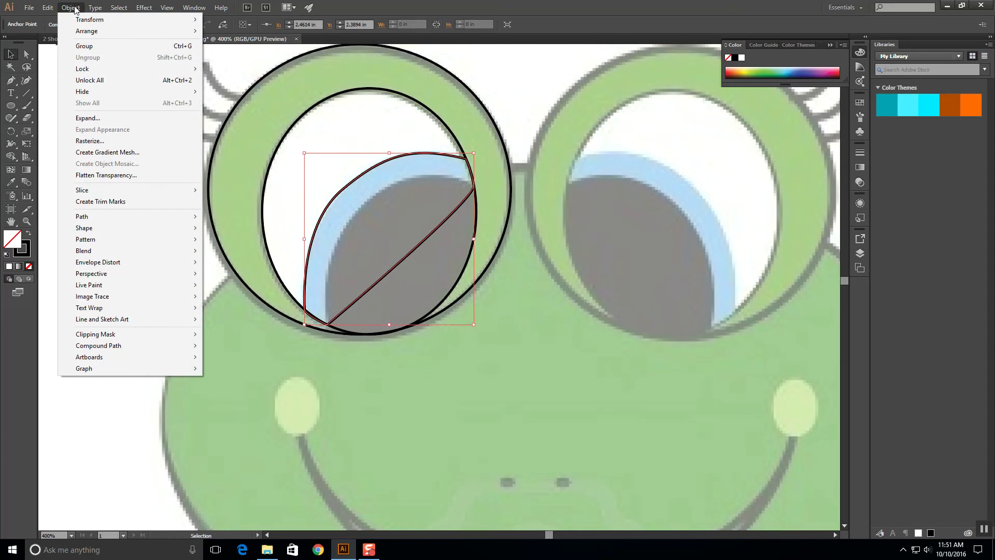
{"action": "mouse_move", "coordinate": [99, 69]}
{"action": "left_click", "coordinate": [250, 68]}
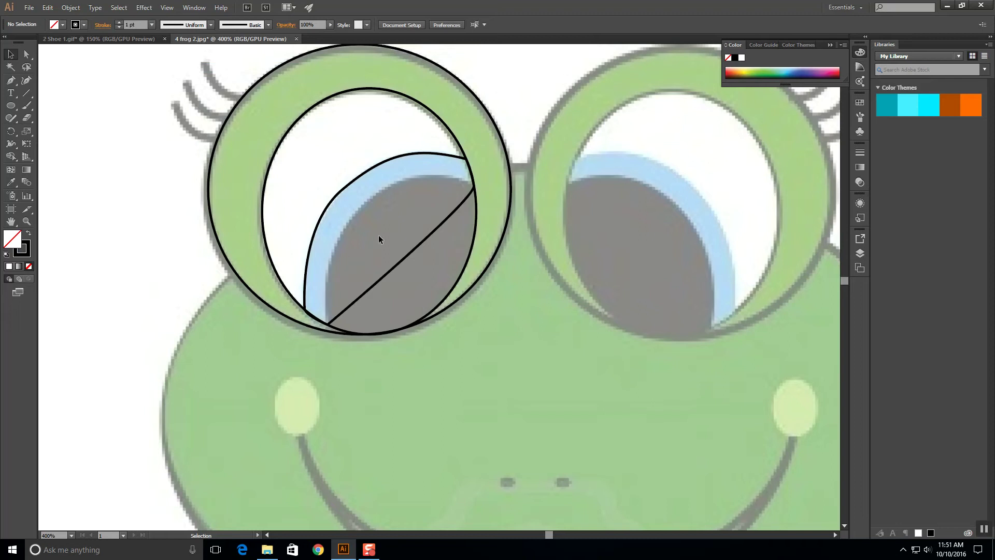
- Trace the pupil with the Pen tool as a closed path, from its lower left over the top, down the eye's right edge and back
{"action": "left_click", "coordinate": [11, 81]}
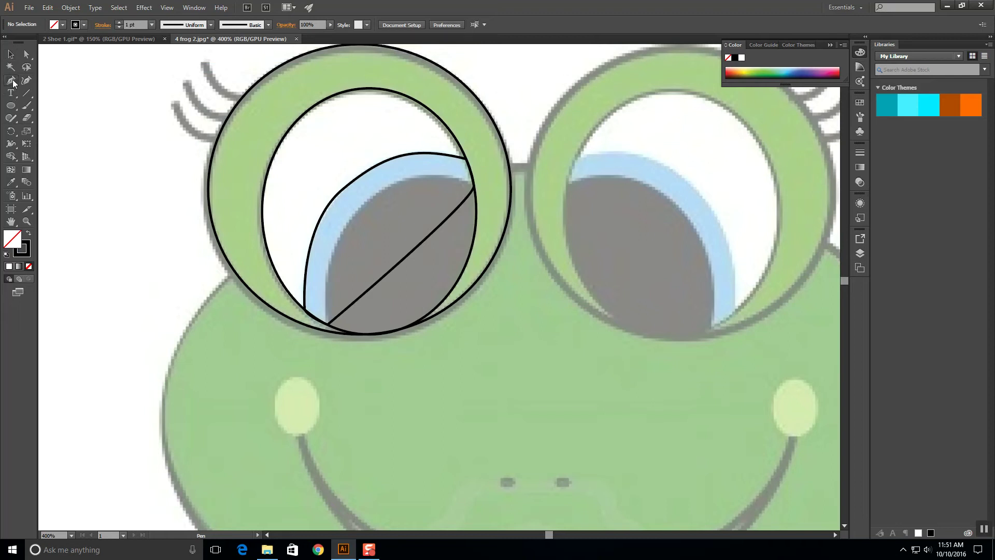
{"action": "left_click", "coordinate": [328, 325]}
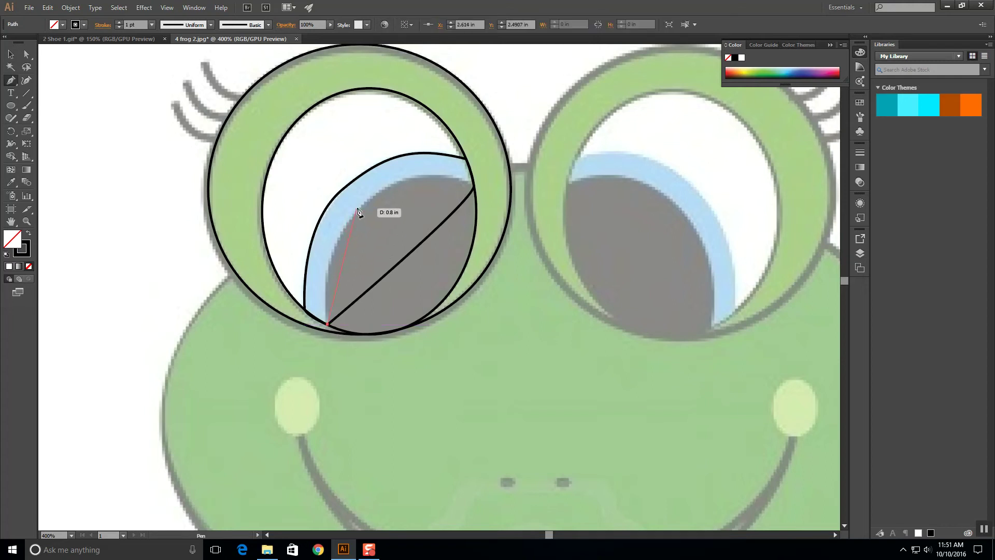
{"action": "left_click_drag", "start_coordinate": [360, 207], "coordinate": [401, 172]}
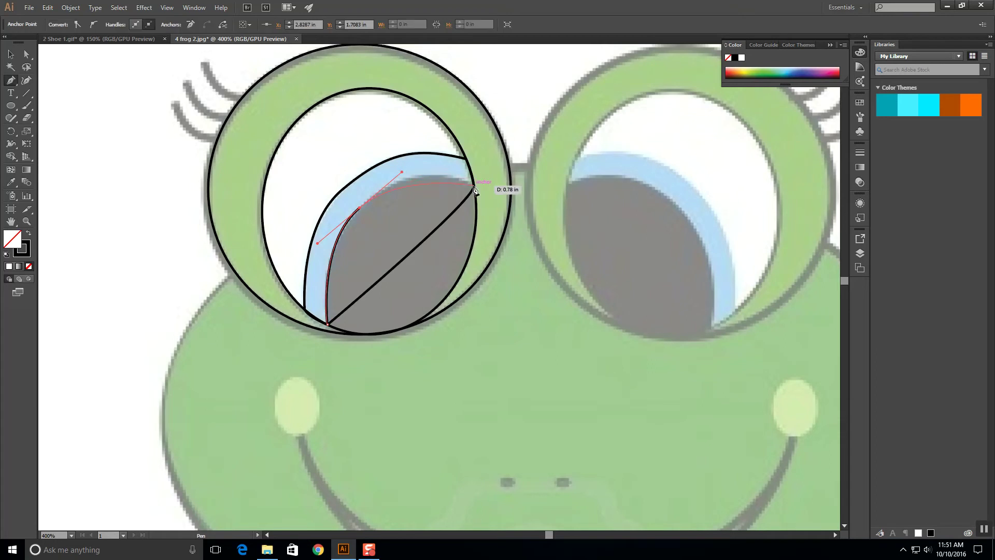
{"action": "left_click_drag", "start_coordinate": [474, 186], "coordinate": [508, 204]}
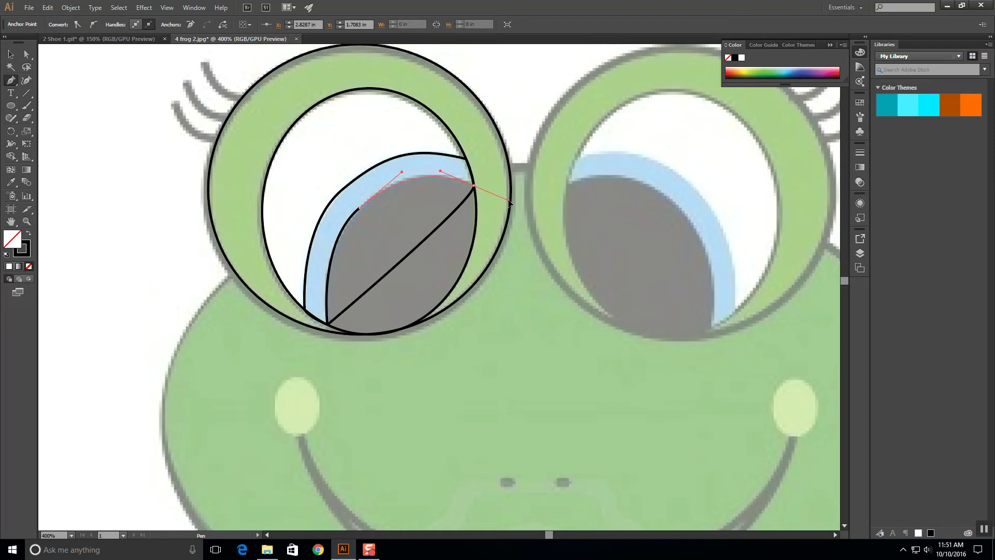
{"action": "left_click_drag", "start_coordinate": [509, 203], "coordinate": [414, 338]}
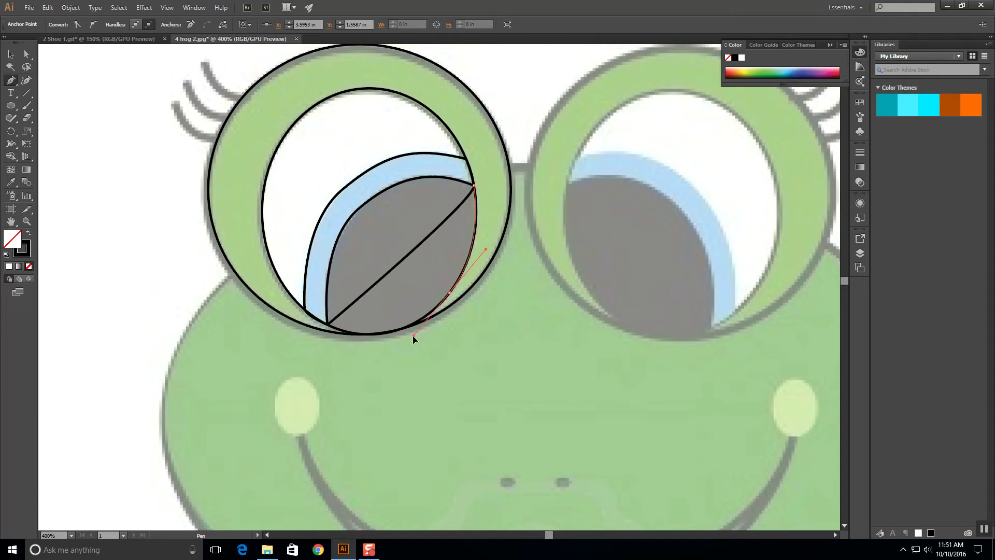
{"action": "left_click_drag", "start_coordinate": [413, 340], "coordinate": [414, 337]}
{"action": "left_click_drag", "start_coordinate": [328, 324], "coordinate": [287, 311]}
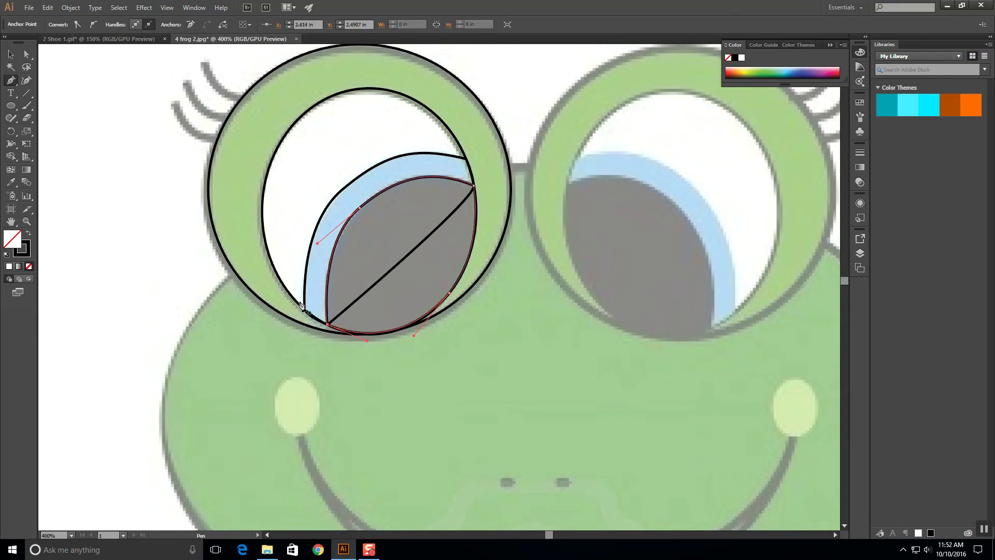
{"action": "left_click", "coordinate": [9, 54]}
{"action": "left_click", "coordinate": [148, 168]}
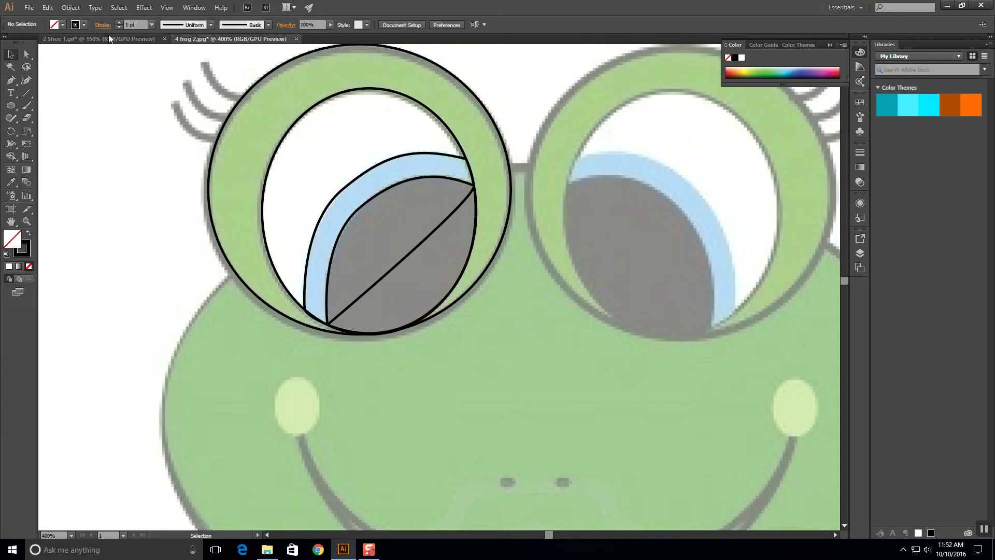
- Unlock all the locked eye shapes and clear the selection
{"action": "left_click", "coordinate": [74, 7]}
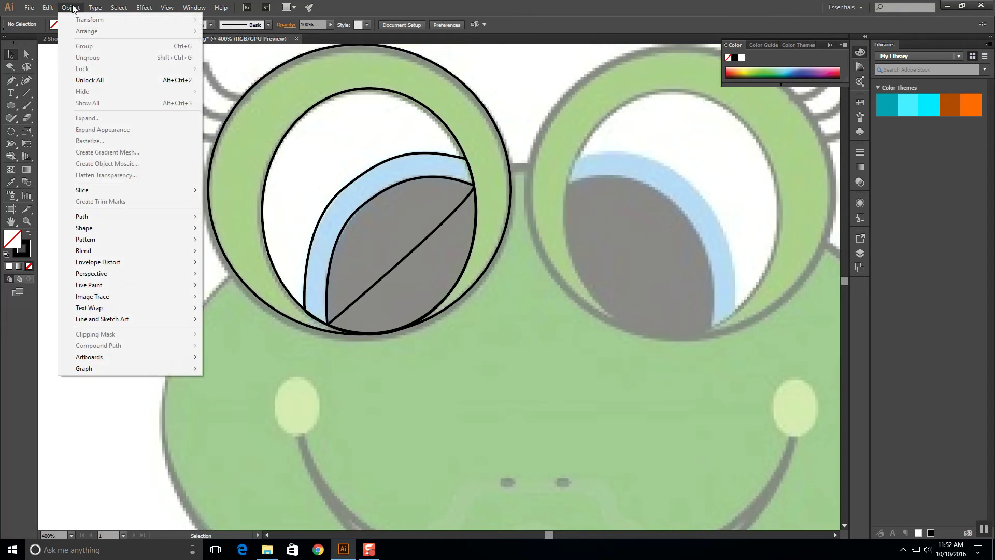
{"action": "left_click", "coordinate": [88, 80]}
{"action": "left_click", "coordinate": [101, 197]}
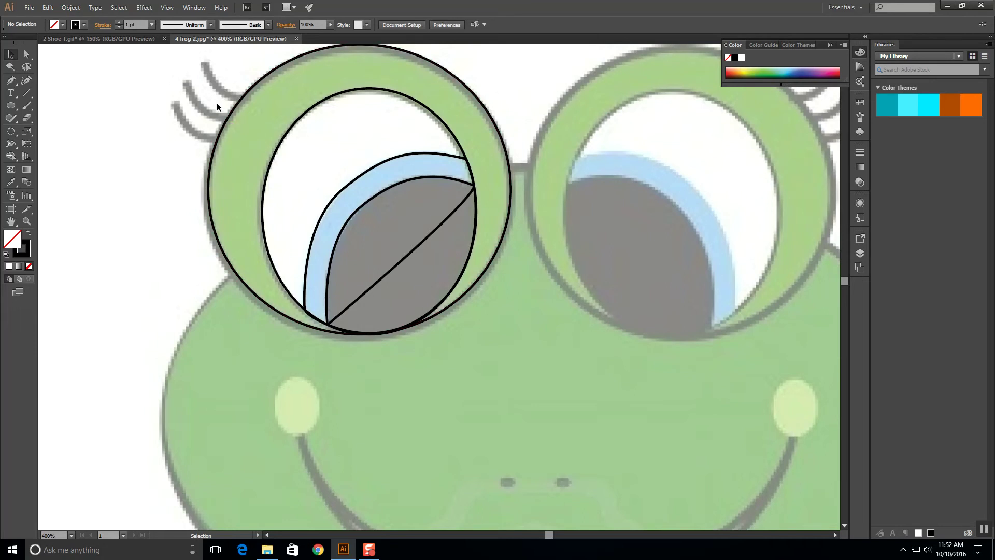
- Fill the eye's outer ellipse with a bright, saturated green at hue 134°
{"action": "left_click", "coordinate": [245, 125]}
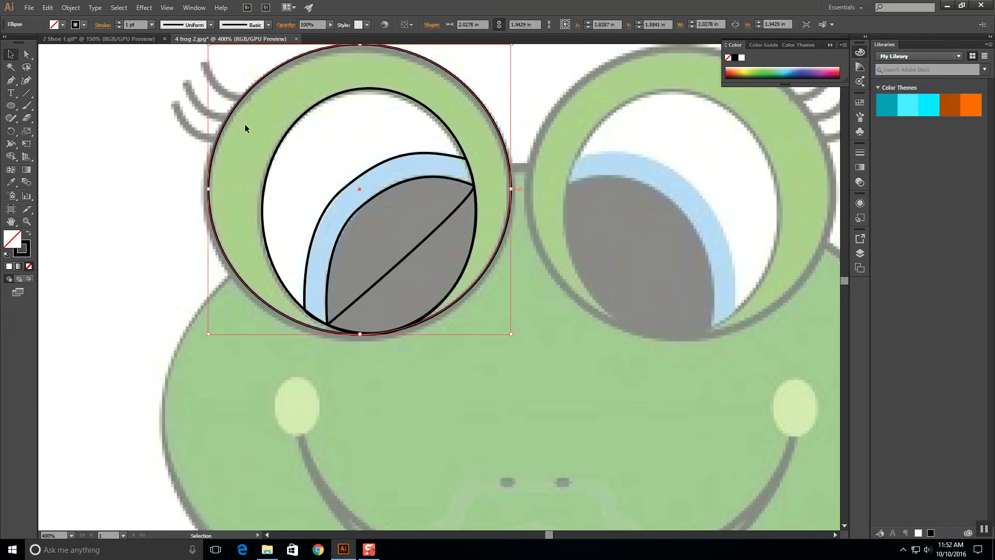
{"action": "left_click", "coordinate": [15, 239]}
{"action": "double_click", "coordinate": [15, 240]}
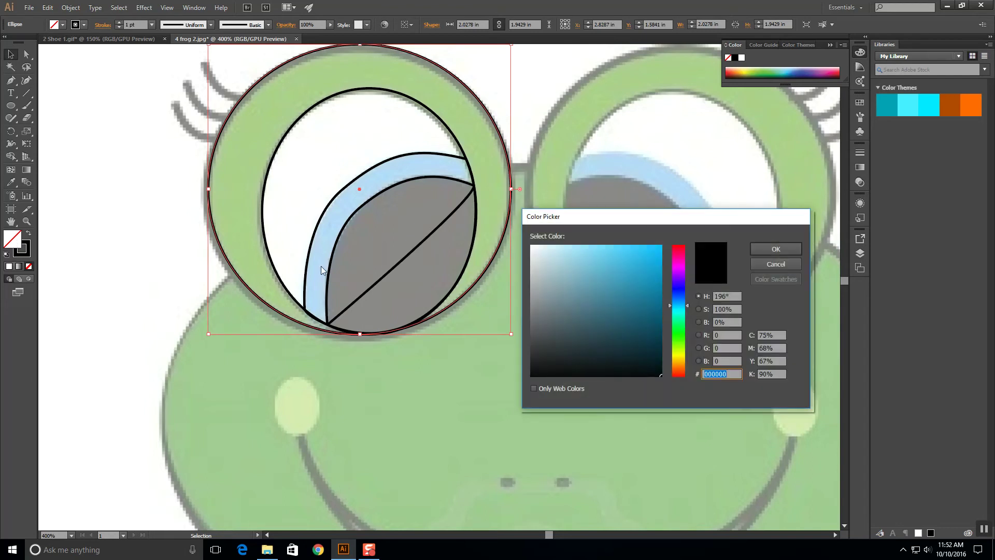
{"action": "left_click", "coordinate": [680, 328]}
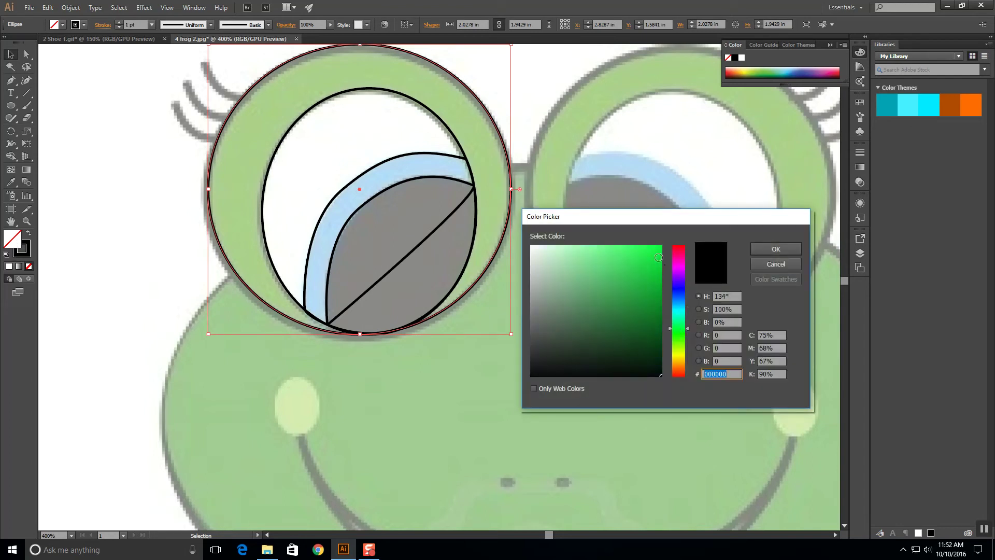
{"action": "left_click_drag", "start_coordinate": [661, 259], "coordinate": [667, 254]}
{"action": "left_click", "coordinate": [772, 248]}
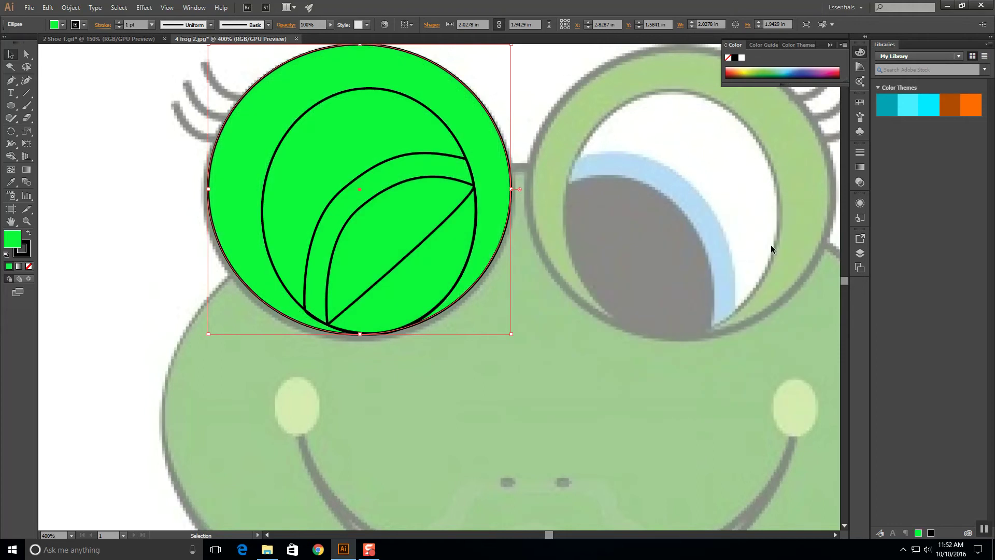
- Fill the eye's inner ellipse with white (FFFFFF)
{"action": "left_click", "coordinate": [300, 117]}
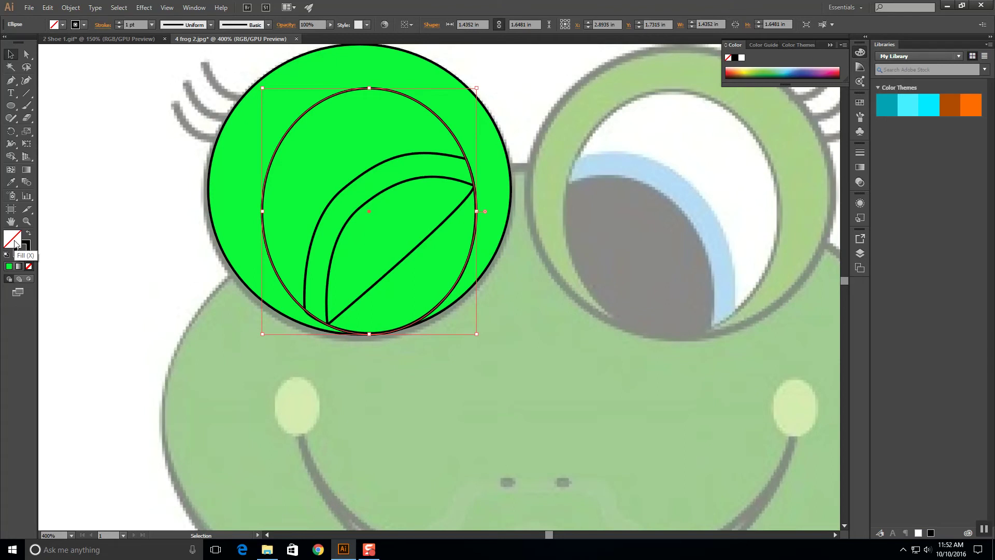
{"action": "double_click", "coordinate": [28, 249]}
{"action": "left_click_drag", "start_coordinate": [541, 252], "coordinate": [518, 243]}
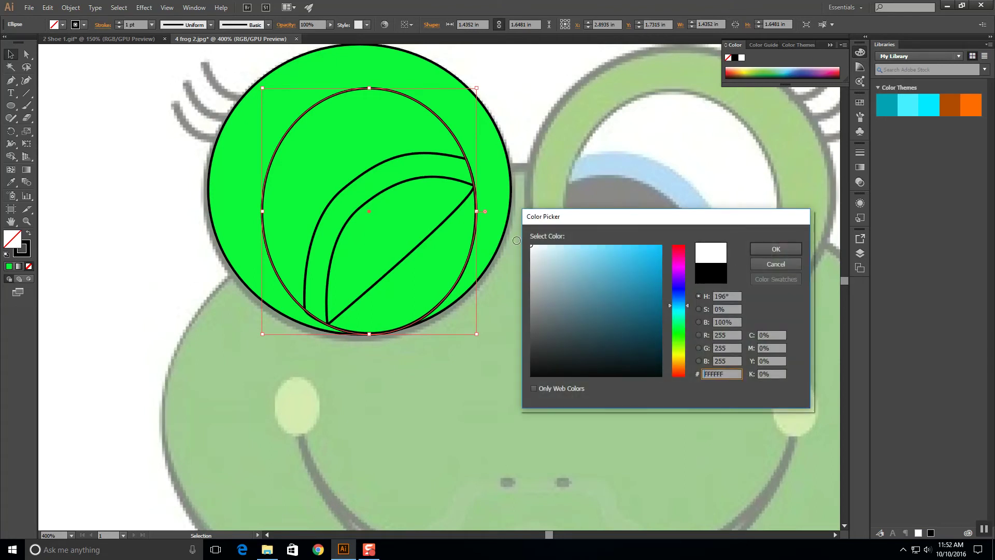
{"action": "left_click", "coordinate": [776, 249]}
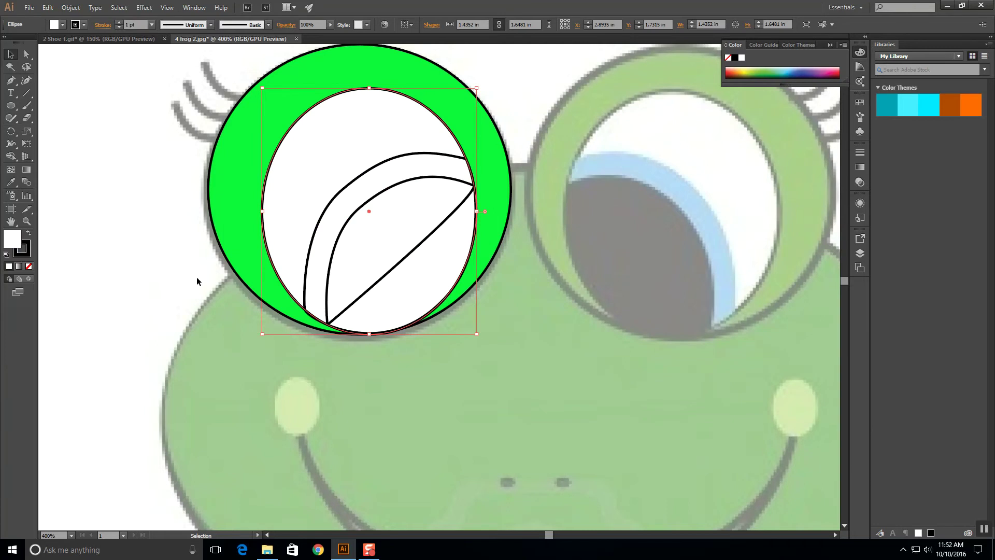
- Fill the iris path with a bright, saturated sky blue
{"action": "left_click", "coordinate": [366, 175]}
{"action": "double_click", "coordinate": [15, 243]}
{"action": "left_click_drag", "start_coordinate": [644, 262], "coordinate": [658, 245]}
{"action": "left_click", "coordinate": [769, 248]}
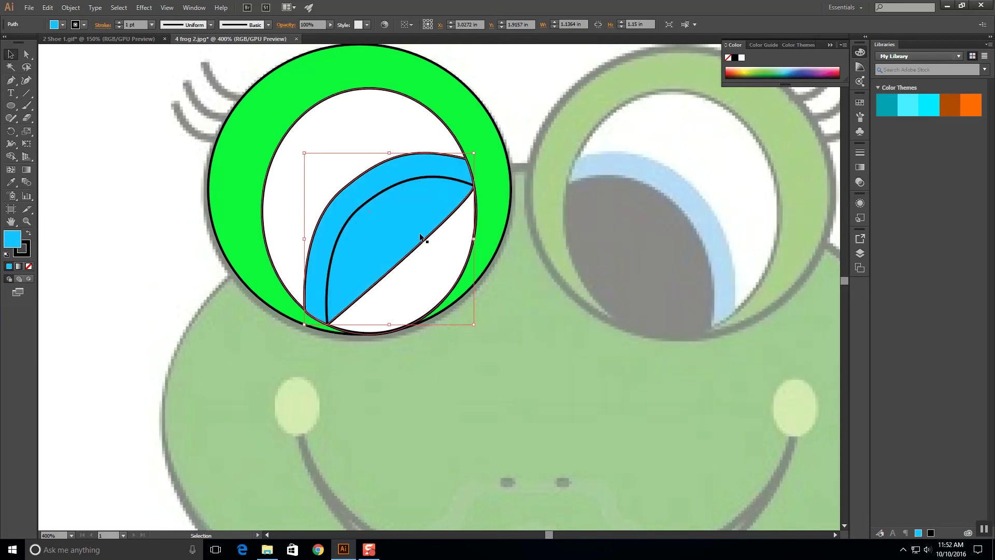
- Fill the pupil path with black (000000) and deselect it
{"action": "left_click", "coordinate": [373, 198]}
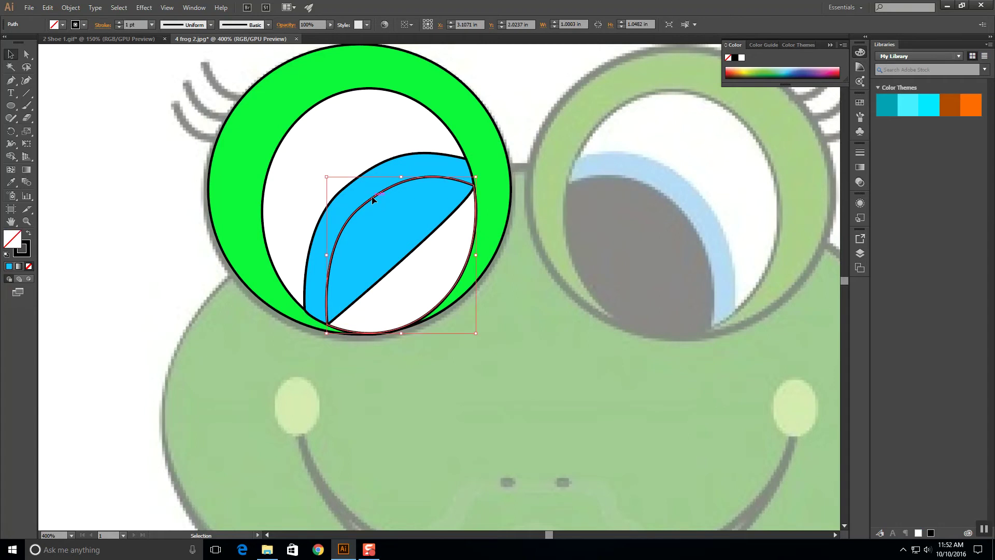
{"action": "double_click", "coordinate": [12, 239]}
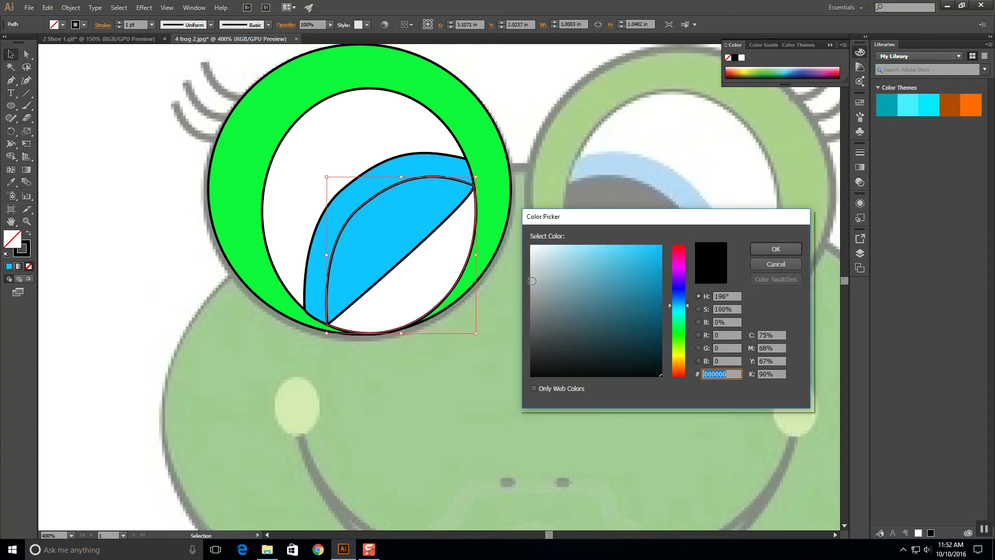
{"action": "left_click", "coordinate": [632, 312]}
{"action": "left_click_drag", "start_coordinate": [633, 312], "coordinate": [667, 385]}
{"action": "left_click", "coordinate": [775, 249]}
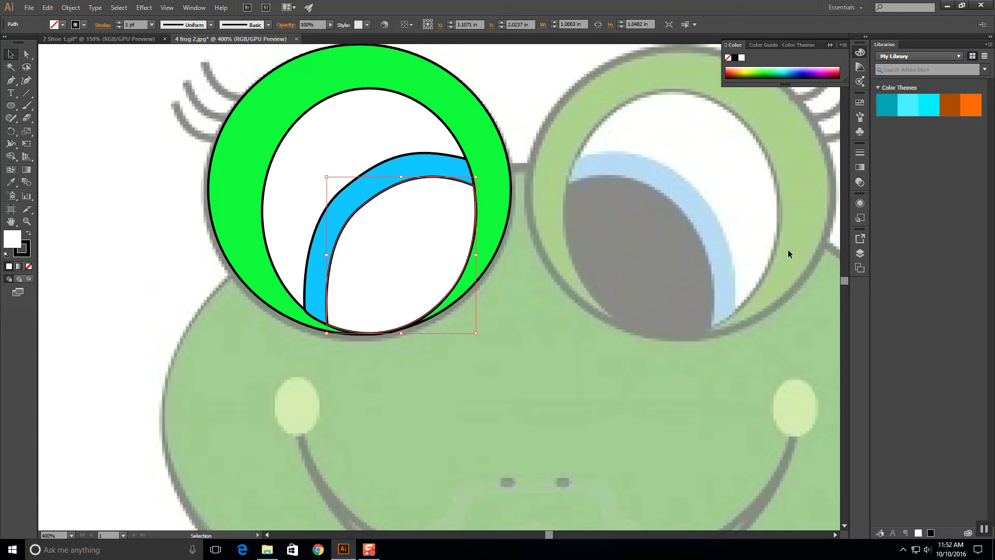
{"action": "double_click", "coordinate": [13, 239]}
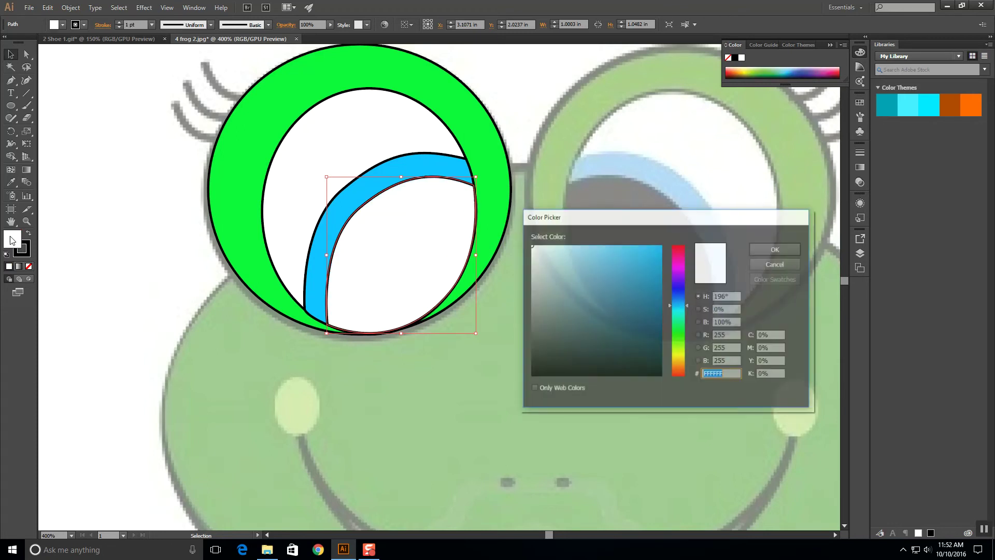
{"action": "left_click_drag", "start_coordinate": [651, 343], "coordinate": [663, 376]}
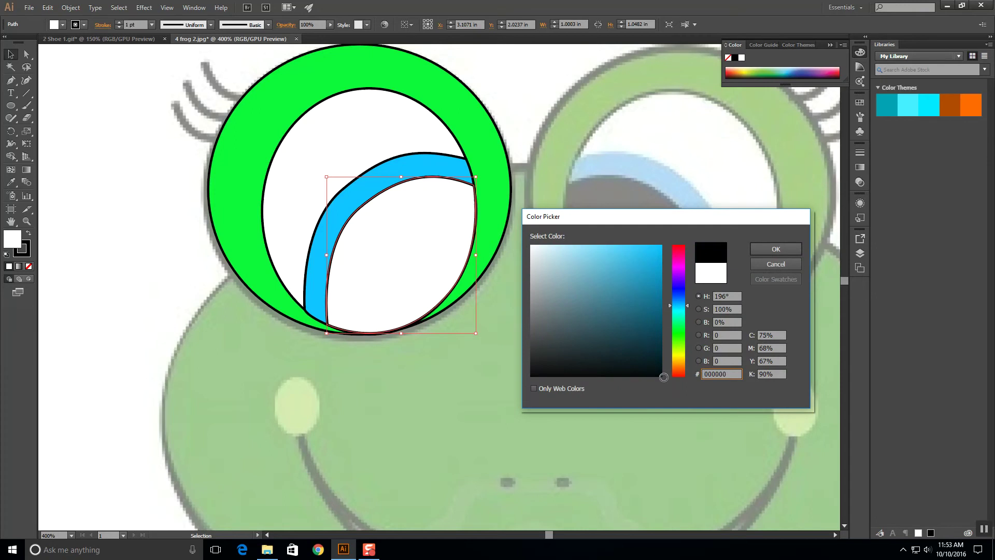
{"action": "left_click", "coordinate": [769, 249]}
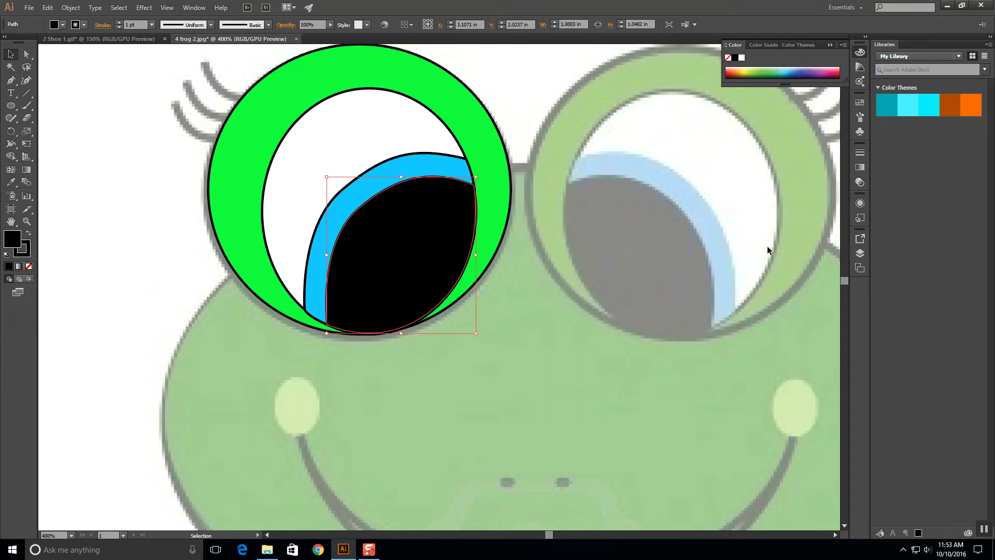
{"action": "left_click", "coordinate": [11, 55]}
{"action": "left_click", "coordinate": [150, 133]}
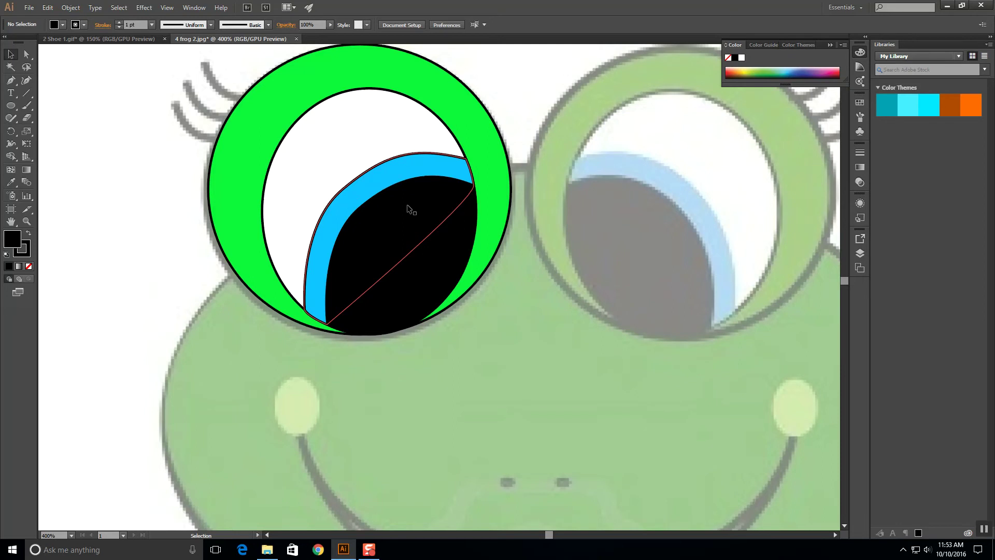
- Bring the blue iris shape forward one level over the pupil and send it to the back of the eye shapes
{"action": "left_click", "coordinate": [394, 179]}
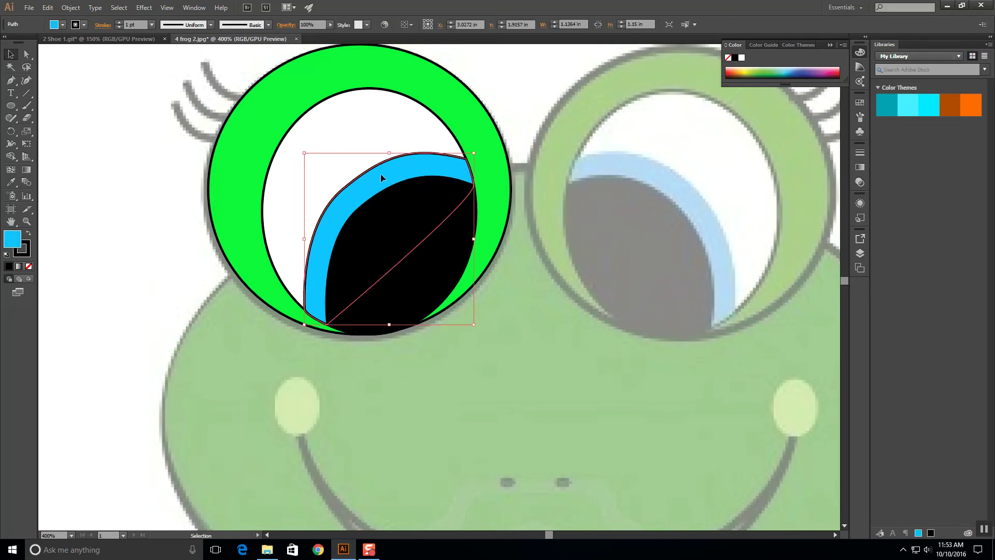
{"action": "right_click", "coordinate": [381, 177]}
{"action": "mouse_move", "coordinate": [429, 325]}
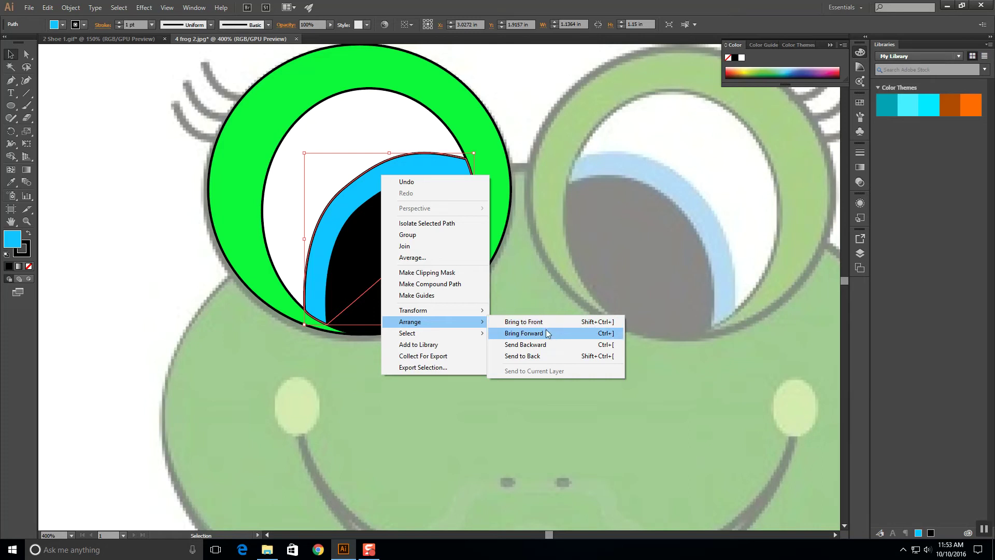
{"action": "left_click", "coordinate": [547, 332]}
{"action": "right_click", "coordinate": [401, 226]}
{"action": "mouse_move", "coordinate": [473, 373]}
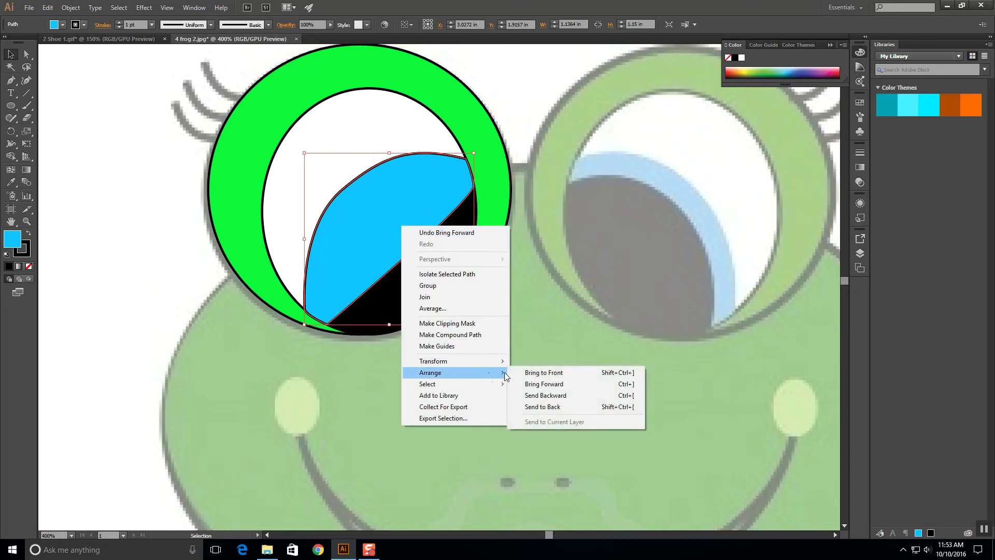
{"action": "left_click", "coordinate": [572, 408]}
- Bring the iris shape to the front, send it backward one level behind the pupil, and deselect it
{"action": "right_click", "coordinate": [431, 164]}
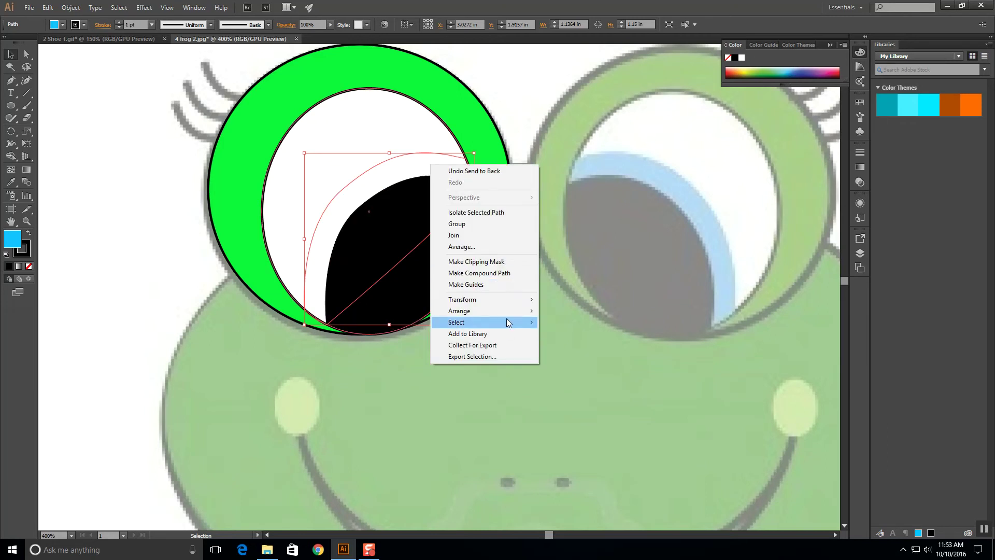
{"action": "mouse_move", "coordinate": [505, 311]}
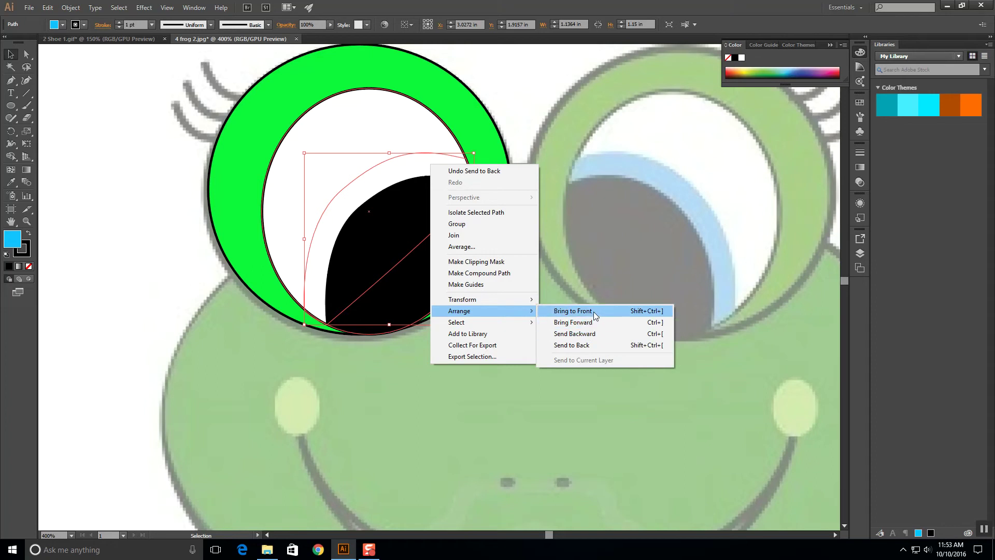
{"action": "left_click", "coordinate": [596, 311]}
{"action": "right_click", "coordinate": [401, 208]}
{"action": "mouse_move", "coordinate": [461, 352]}
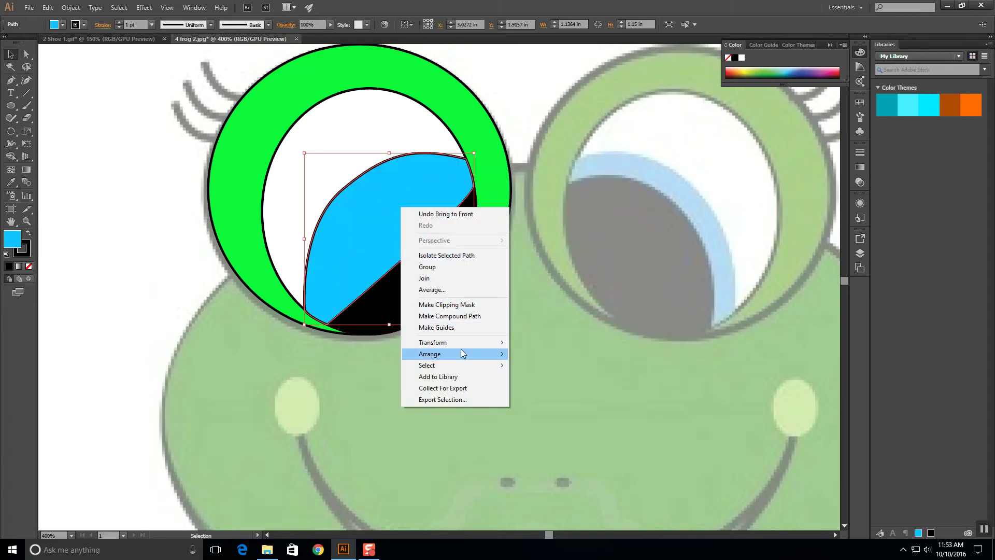
{"action": "left_click", "coordinate": [561, 377]}
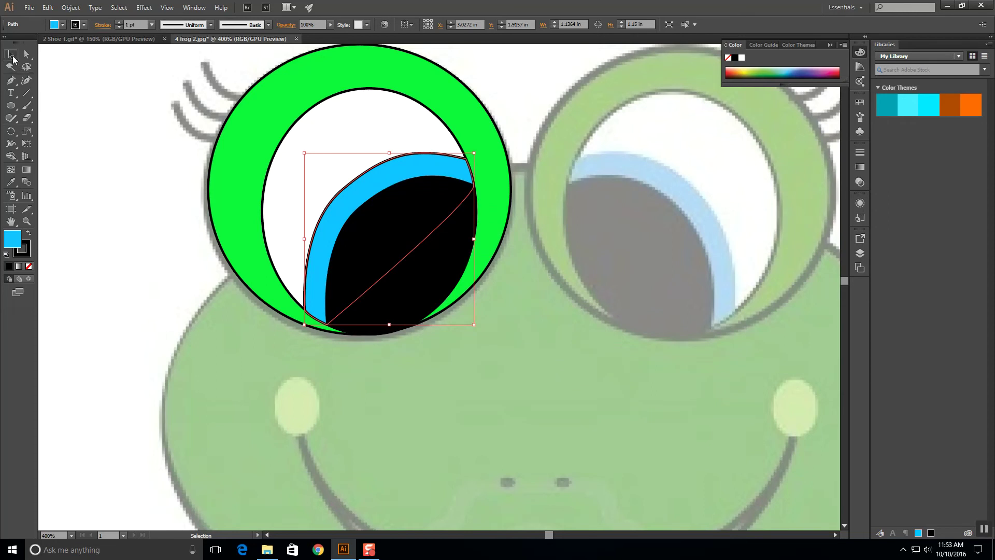
{"action": "left_click", "coordinate": [96, 129]}
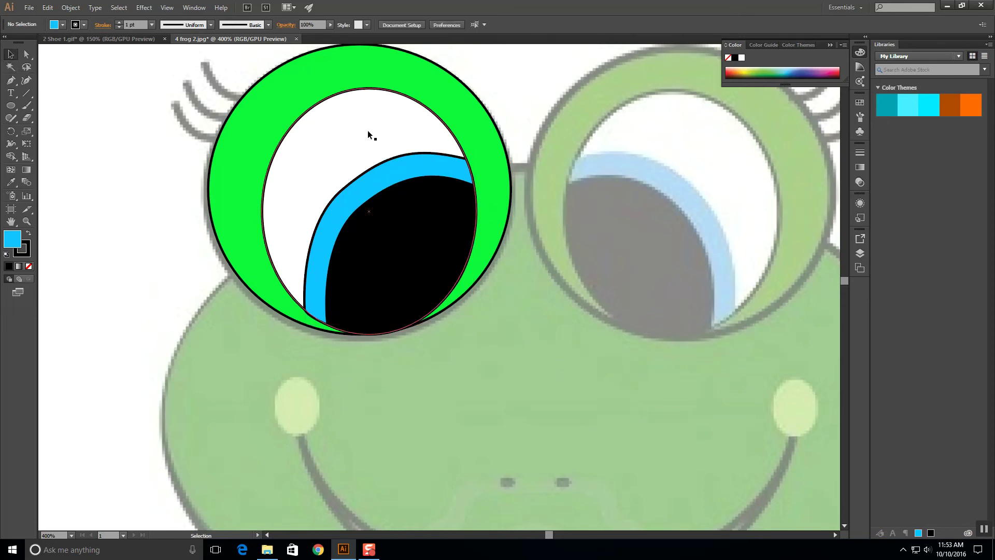
- Zoom out to 200% with the frog's whole head in view
{"action": "scroll", "coordinate": [492, 137], "scroll_direction": "down", "scroll_amount": 1, "text": "alt"}
{"action": "scroll", "coordinate": [491, 137], "scroll_direction": "down", "scroll_amount": 1}
{"action": "left_click_drag", "start_coordinate": [544, 153], "coordinate": [467, 218]}
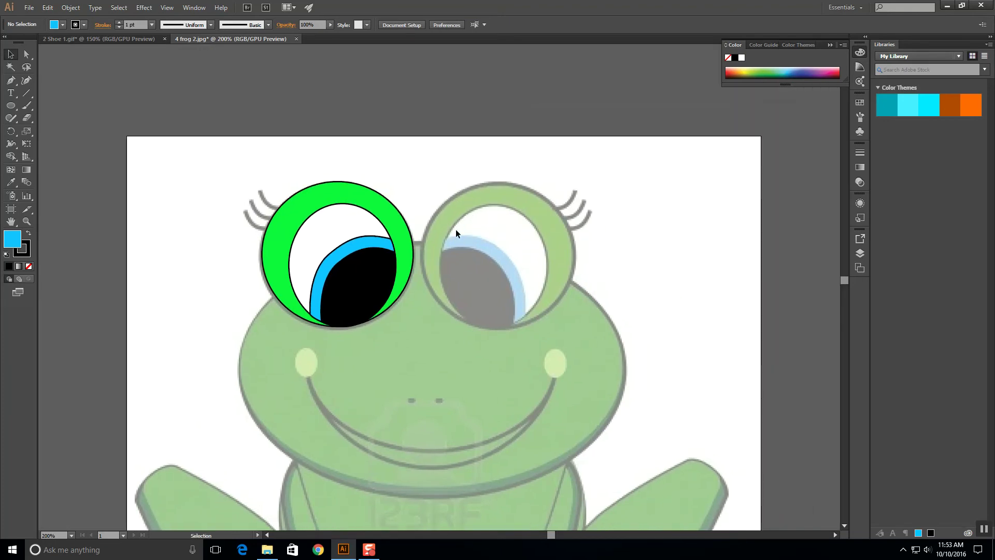
- Group all the shapes of the left-hand eye and deselect the group
{"action": "left_click_drag", "start_coordinate": [232, 159], "coordinate": [414, 327]}
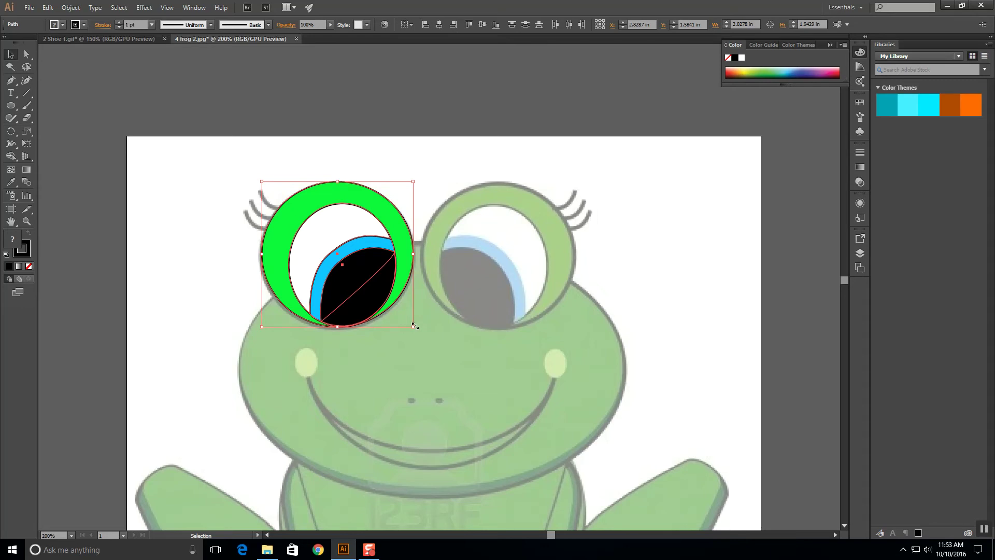
{"action": "left_click", "coordinate": [70, 8]}
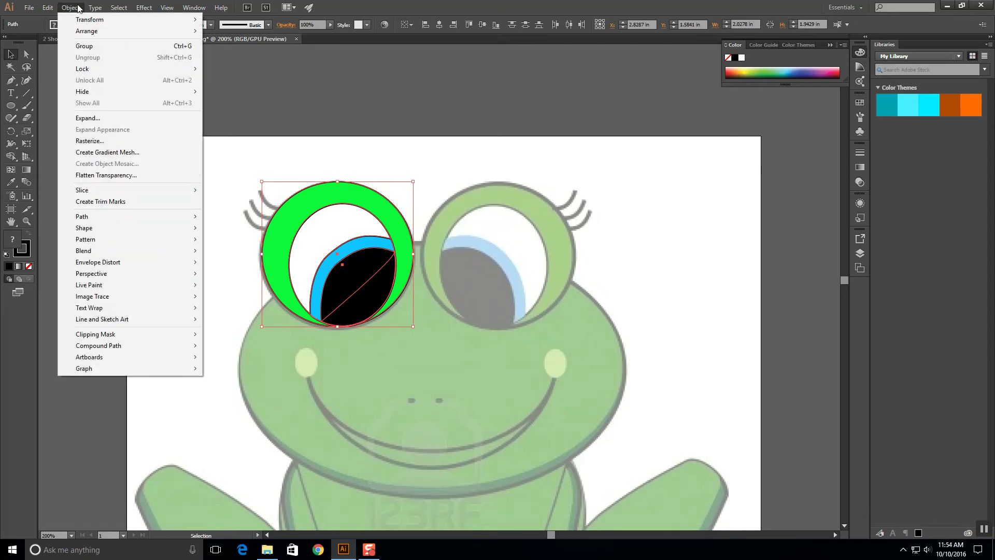
{"action": "left_click", "coordinate": [83, 46]}
{"action": "left_click", "coordinate": [247, 260]}
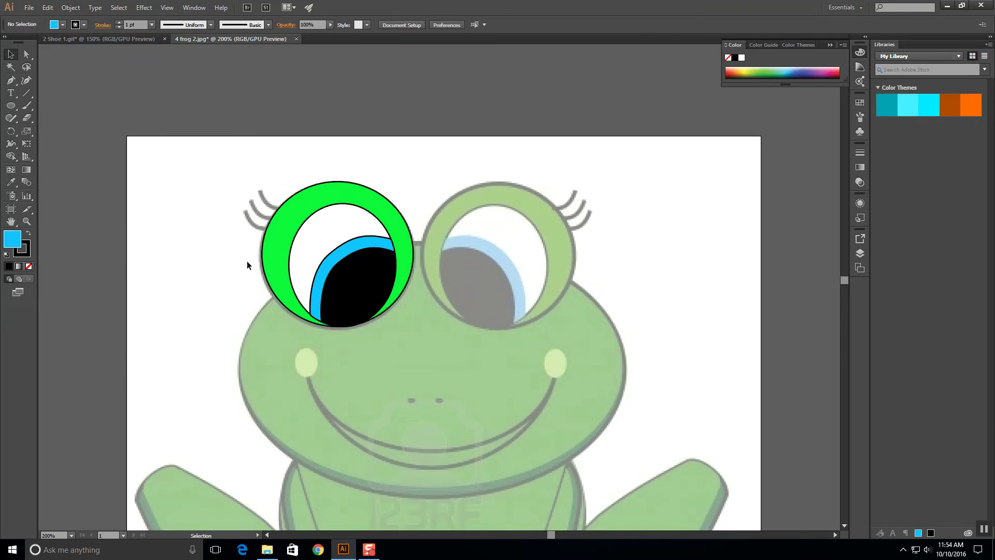
{"action": "left_click", "coordinate": [377, 218]}
{"action": "left_click", "coordinate": [196, 145]}
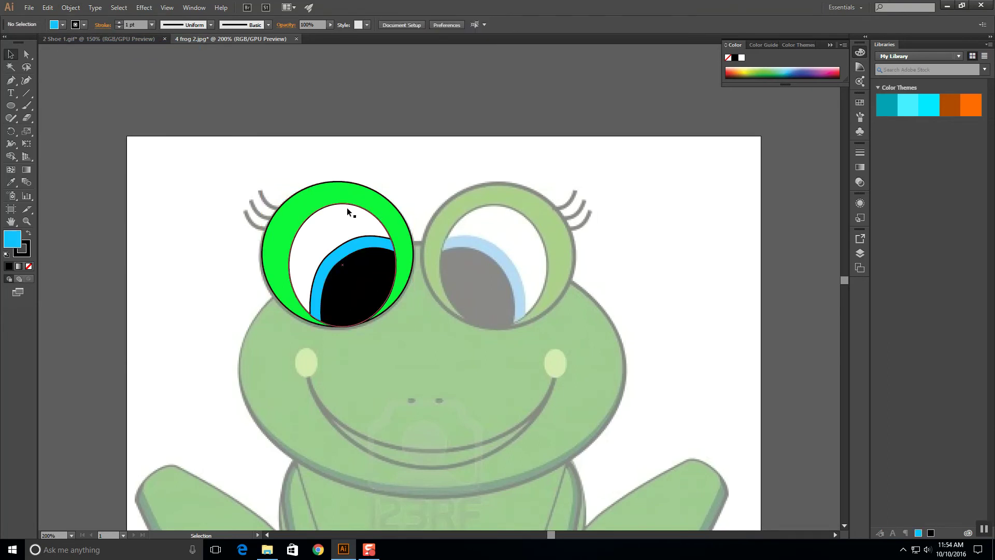
{"action": "left_click", "coordinate": [368, 204]}
{"action": "left_click_drag", "start_coordinate": [333, 219], "coordinate": [612, 181]}
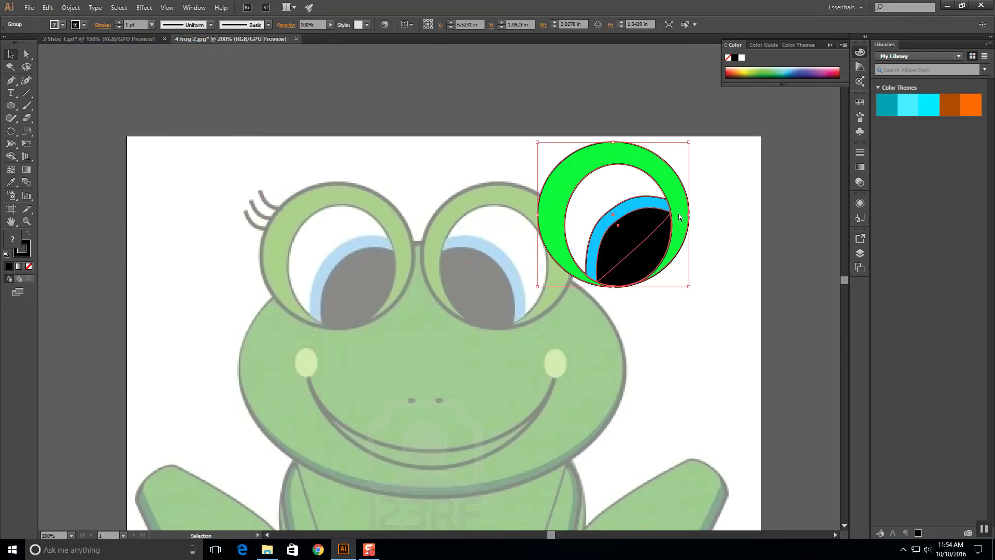
{"action": "key", "text": "ctrl+z"}
{"action": "left_click", "coordinate": [178, 145]}
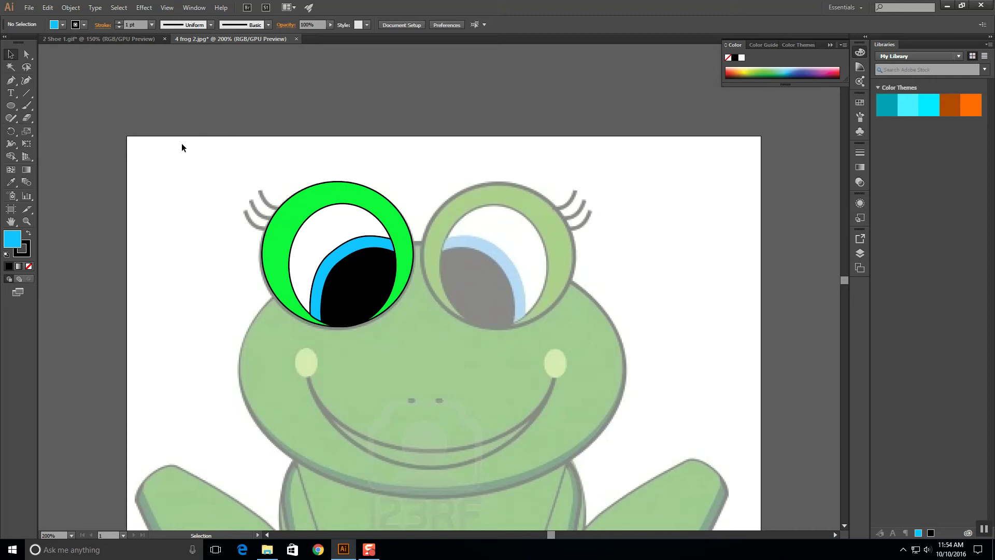
- Copy the grouped left-hand eye and paste a duplicate onto the artboard
{"action": "left_click", "coordinate": [351, 201]}
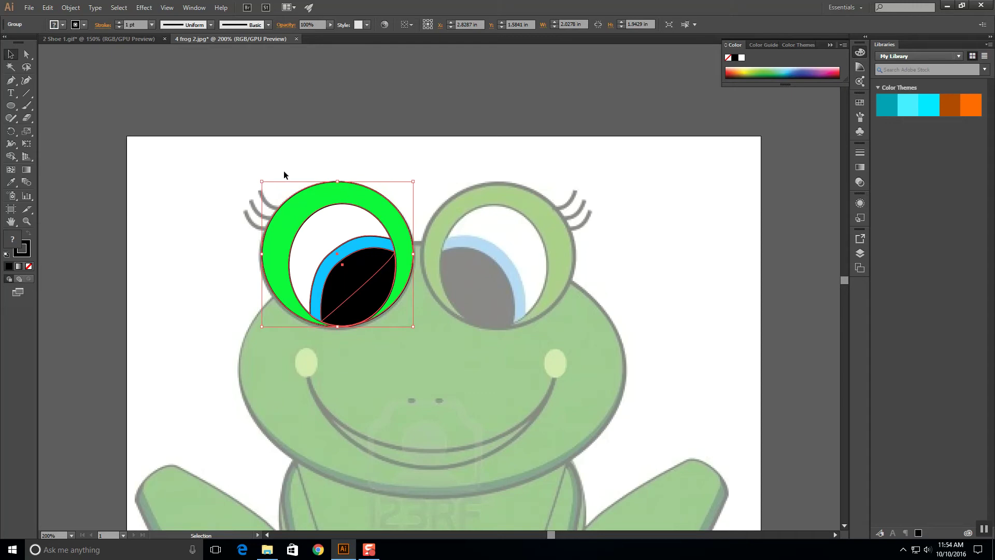
{"action": "left_click", "coordinate": [52, 11]}
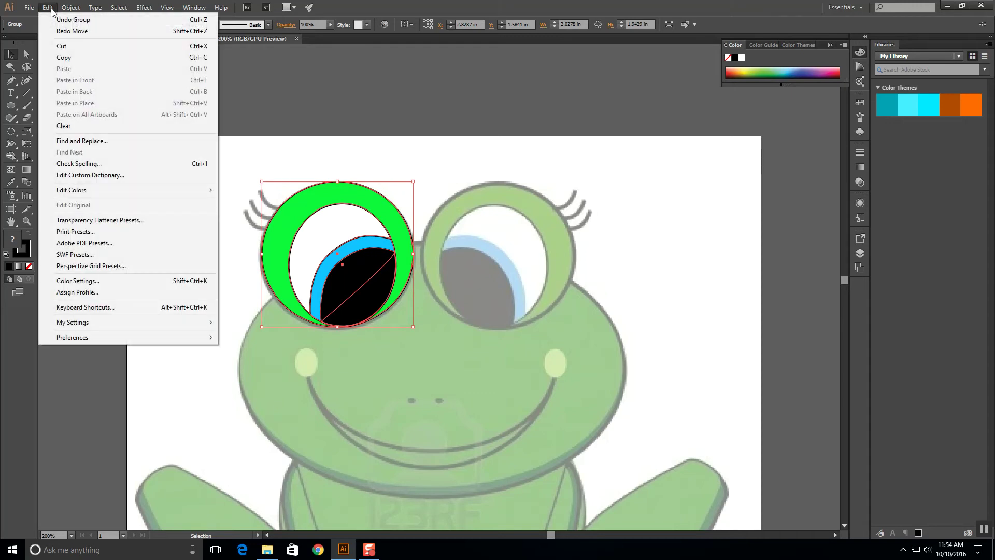
{"action": "left_click", "coordinate": [64, 58]}
{"action": "left_click", "coordinate": [48, 9]}
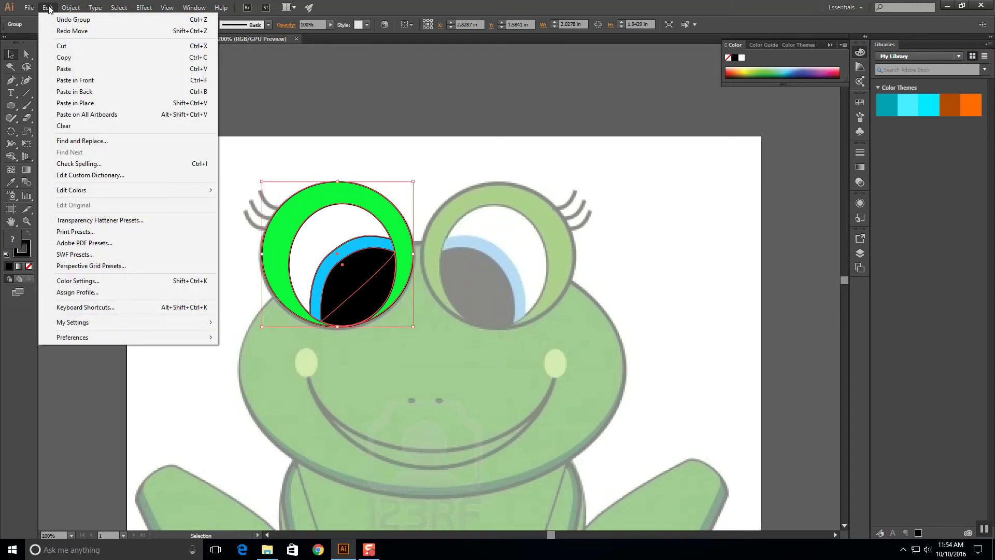
{"action": "left_click", "coordinate": [64, 69]}
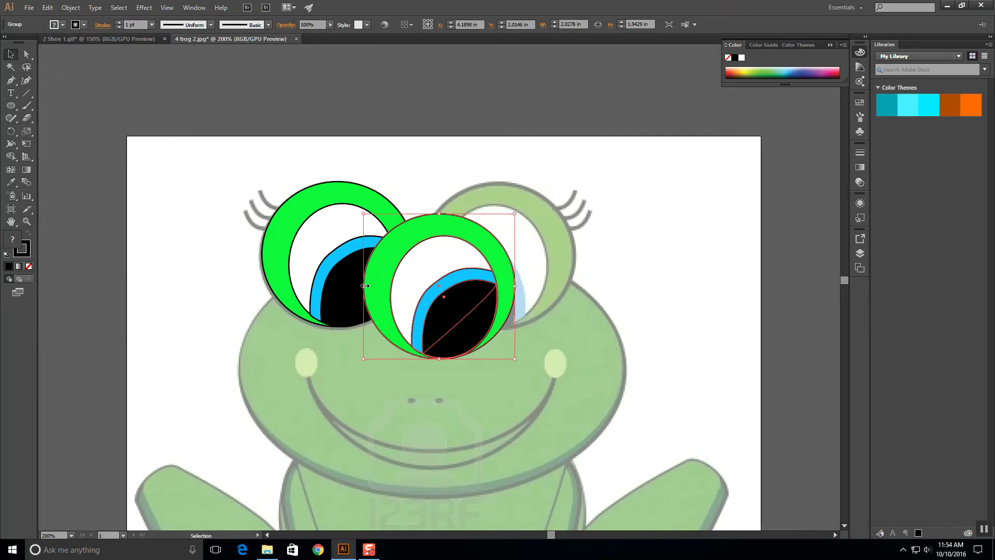
- Mirror the pasted eye horizontally, fit it over the right-hand eye of the frog image, and deselect it
{"action": "left_click_drag", "start_coordinate": [365, 286], "coordinate": [668, 286]}
{"action": "left_click_drag", "start_coordinate": [604, 299], "coordinate": [512, 269]}
{"action": "left_click_drag", "start_coordinate": [570, 254], "coordinate": [574, 255]}
{"action": "left_click", "coordinate": [626, 235]}
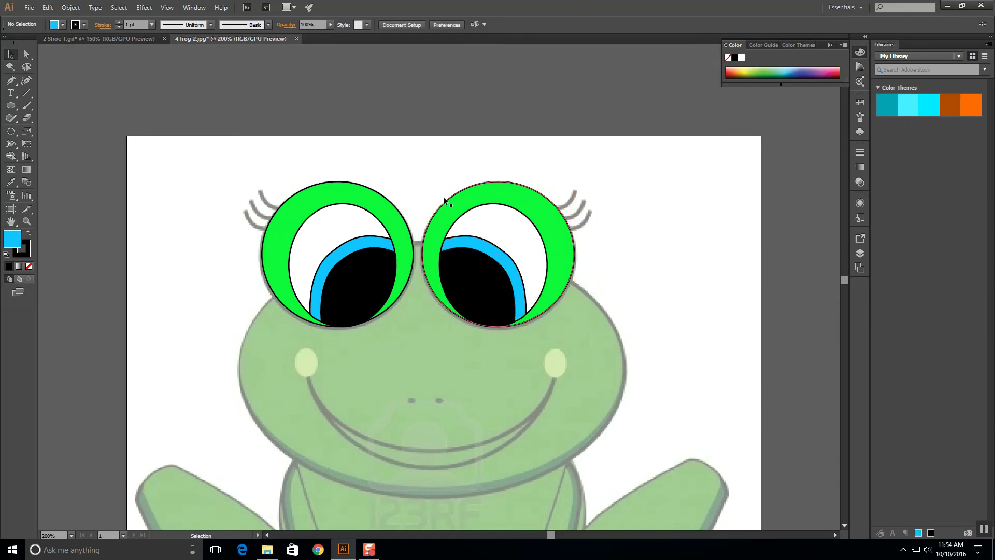
- Lock both eye groups in place
{"action": "left_click_drag", "start_coordinate": [341, 160], "coordinate": [480, 227]}
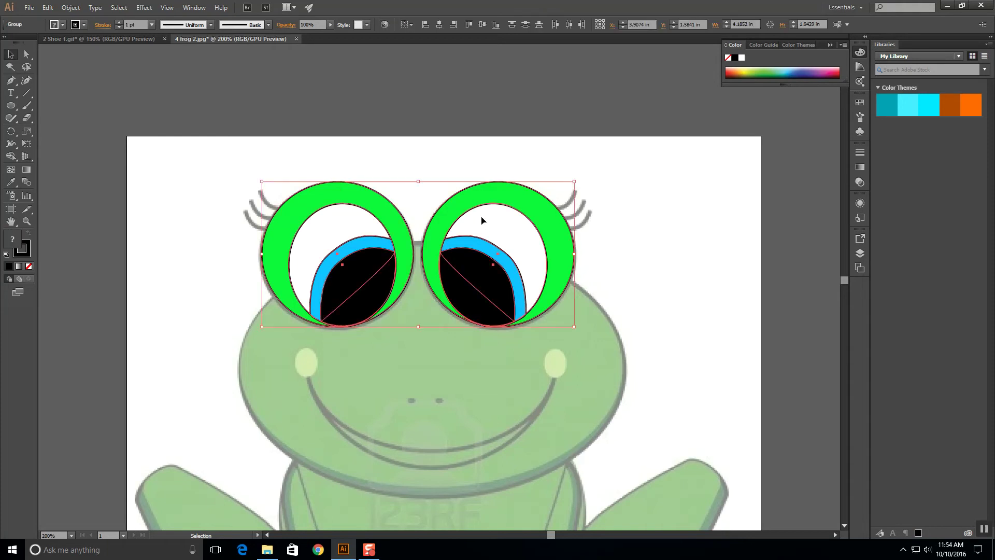
{"action": "left_click", "coordinate": [77, 10]}
{"action": "mouse_move", "coordinate": [127, 70]}
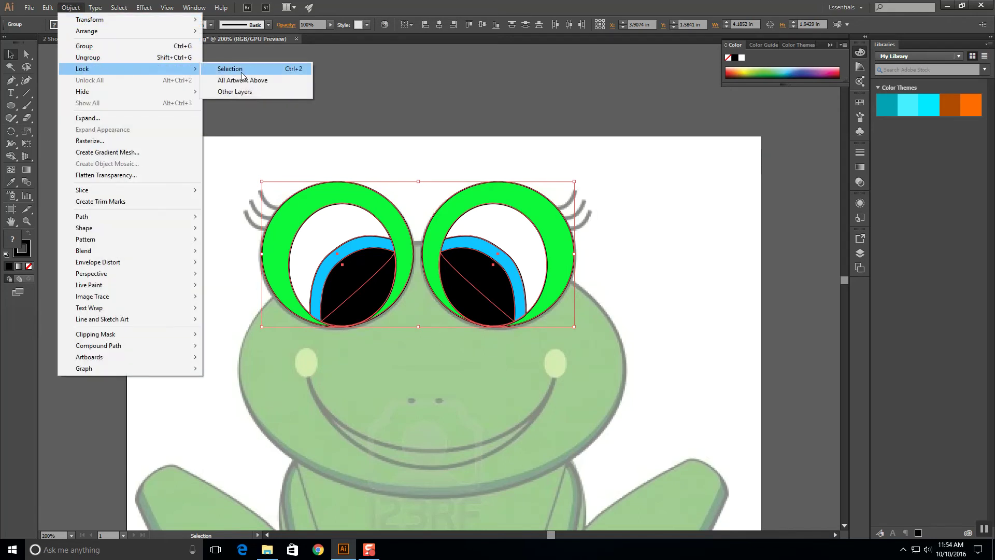
{"action": "left_click", "coordinate": [240, 70]}
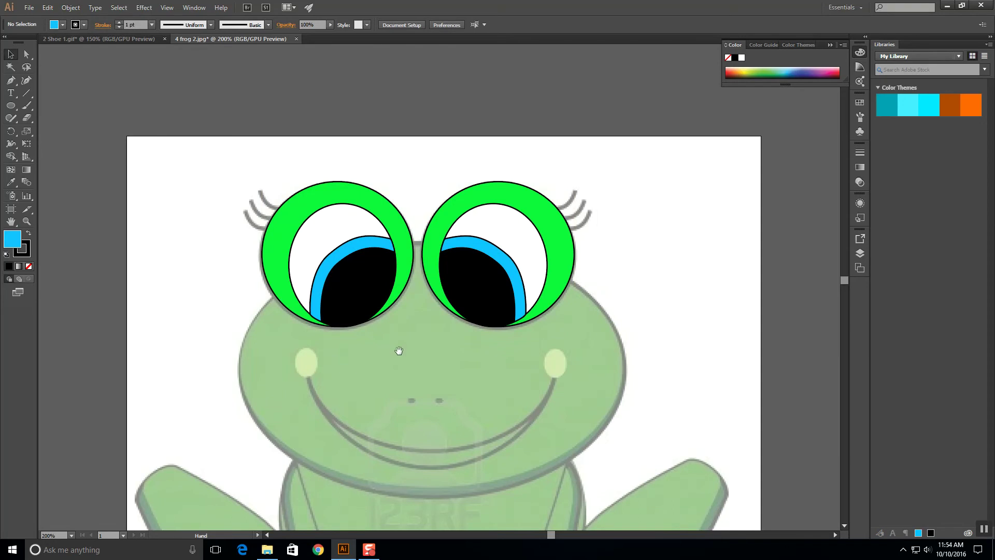
- Draw an unfilled ellipse about 5.19 in wide and 3.44 in high, fitted to the outline of the frog's head
{"action": "scroll", "coordinate": [396, 349], "scroll_direction": "down", "scroll_amount": 5}
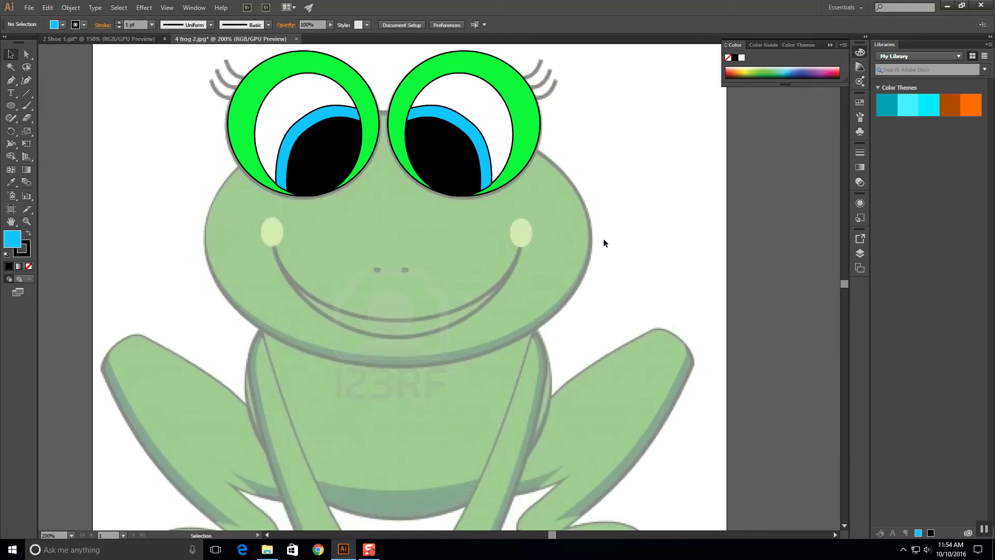
{"action": "left_click_drag", "start_coordinate": [345, 220], "coordinate": [358, 258]}
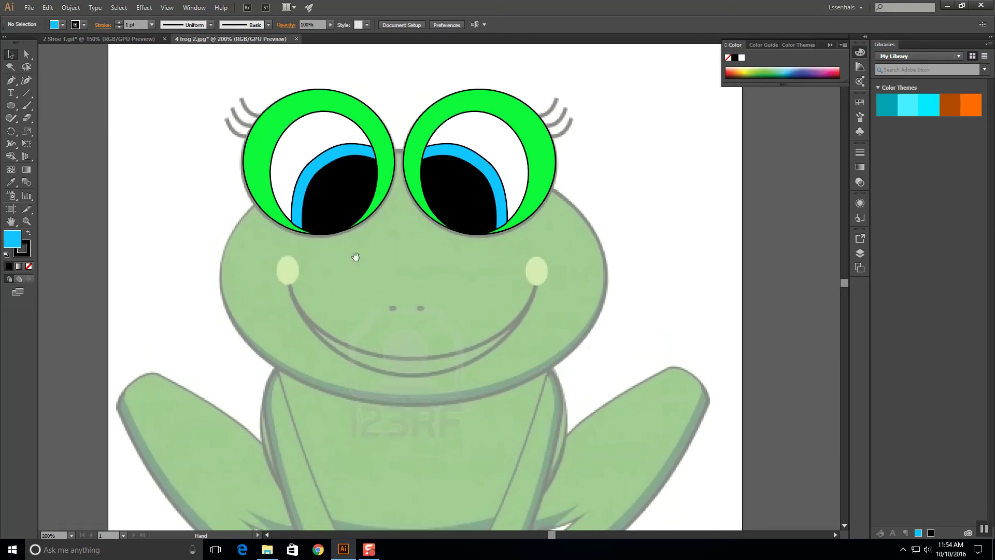
{"action": "left_click", "coordinate": [30, 266]}
{"action": "left_click", "coordinate": [9, 106]}
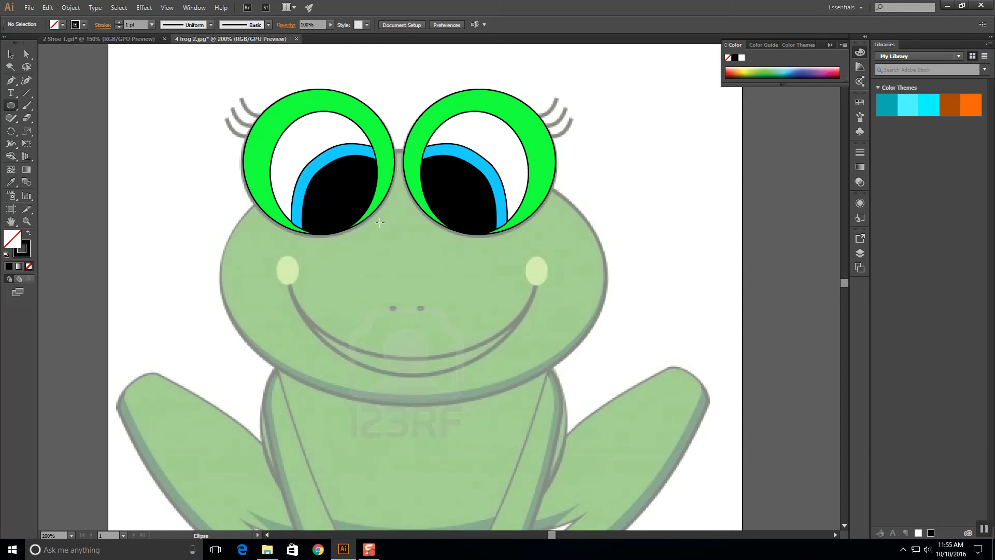
{"action": "left_click_drag", "start_coordinate": [308, 218], "coordinate": [607, 408]}
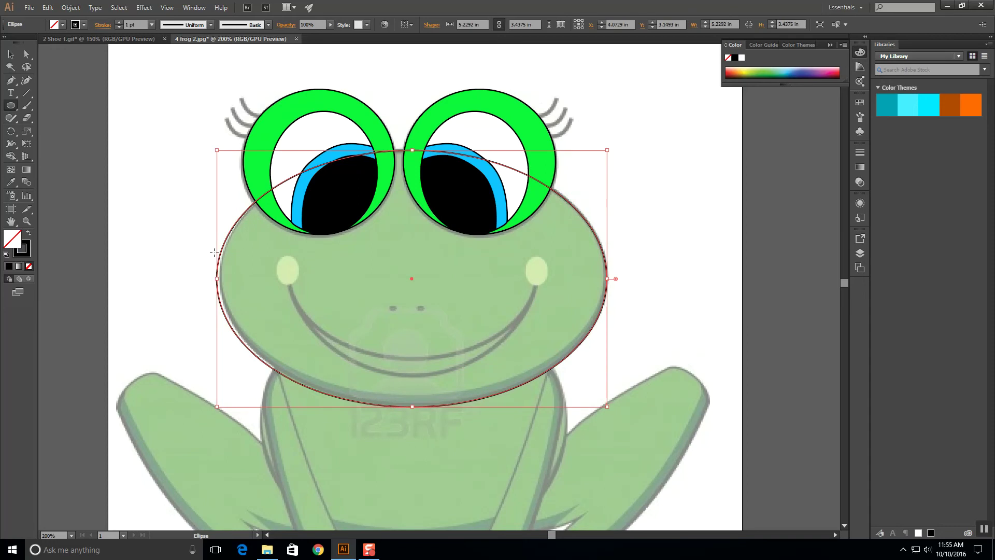
{"action": "left_click_drag", "start_coordinate": [216, 279], "coordinate": [221, 277]}
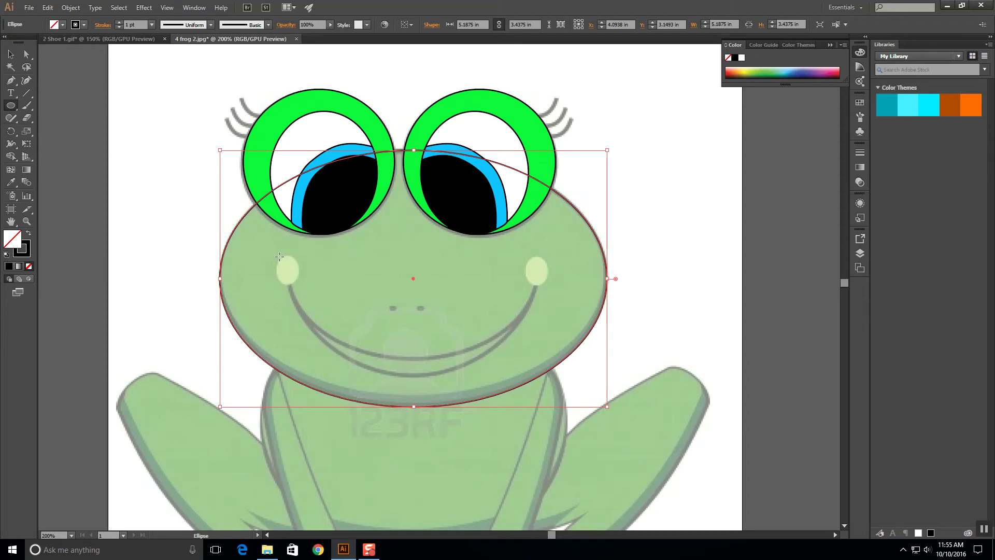
- Draw an ellipse about 0.31 by 0.39 in over the left-hand cheek spot and place a copy over the right-hand one
{"action": "mouse_move", "coordinate": [279, 256]}
{"action": "left_mouse_down"}
{"action": "mouse_move", "coordinate": [302, 286]}
{"action": "mouse_move", "coordinate": [276, 271]}
{"action": "left_mouse_up"}
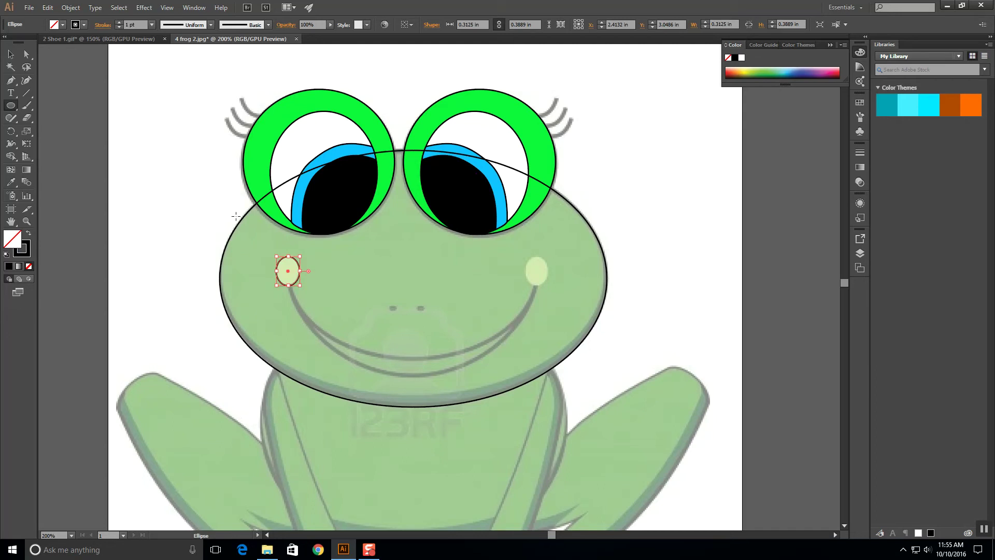
{"action": "key", "text": "ctrl+v"}
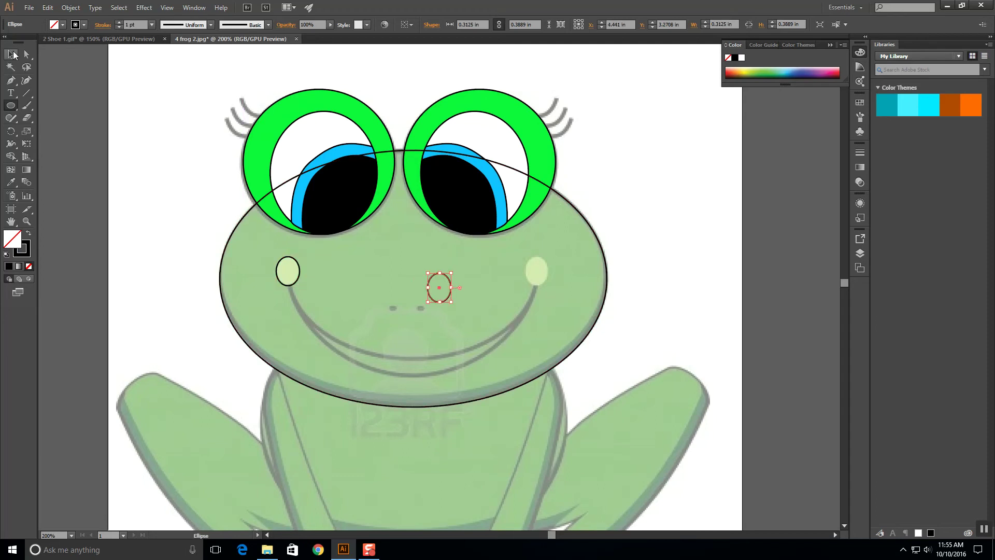
{"action": "left_click", "coordinate": [13, 54]}
{"action": "left_click_drag", "start_coordinate": [451, 285], "coordinate": [547, 268]}
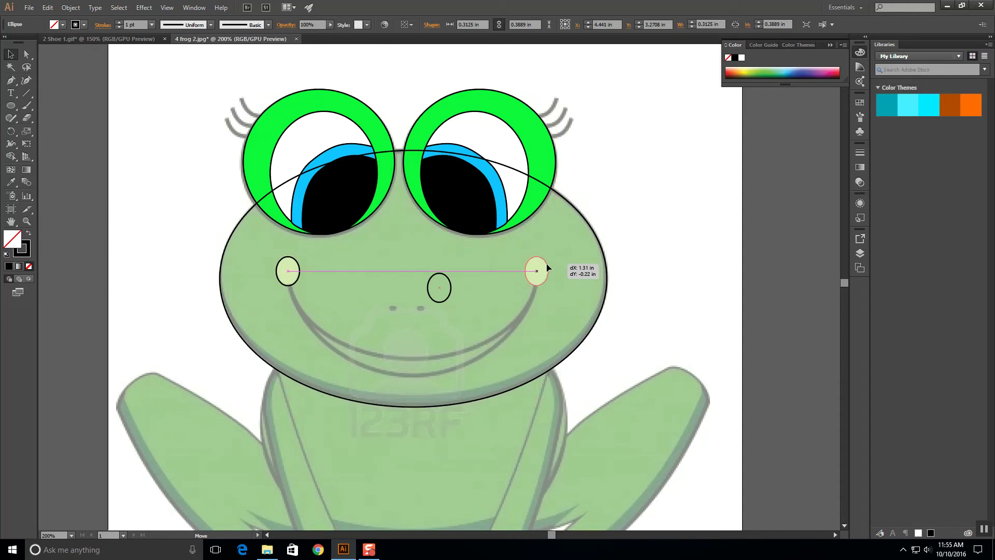
{"action": "left_click_drag", "start_coordinate": [548, 267], "coordinate": [550, 267]}
{"action": "left_click_drag", "start_coordinate": [549, 267], "coordinate": [547, 265]}
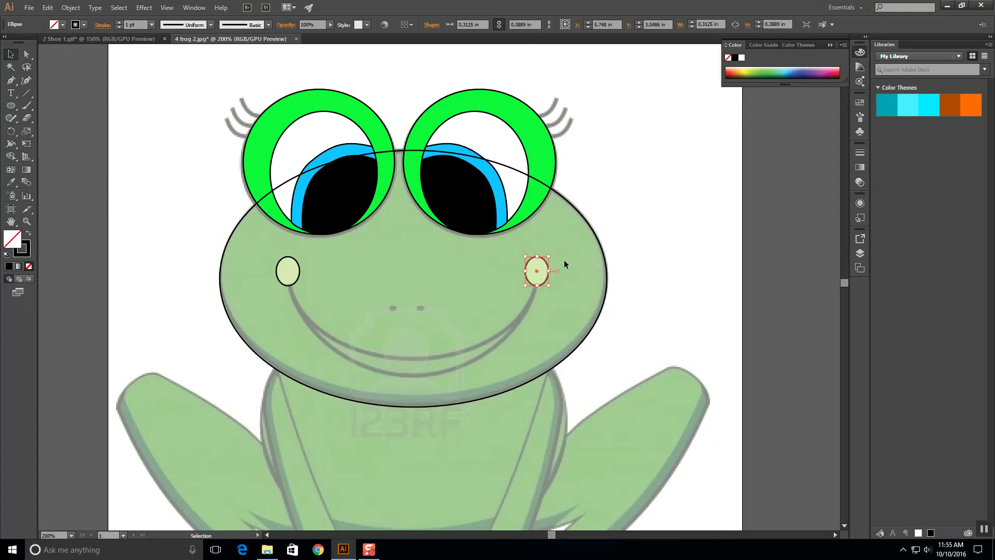
{"action": "left_click", "coordinate": [357, 297]}
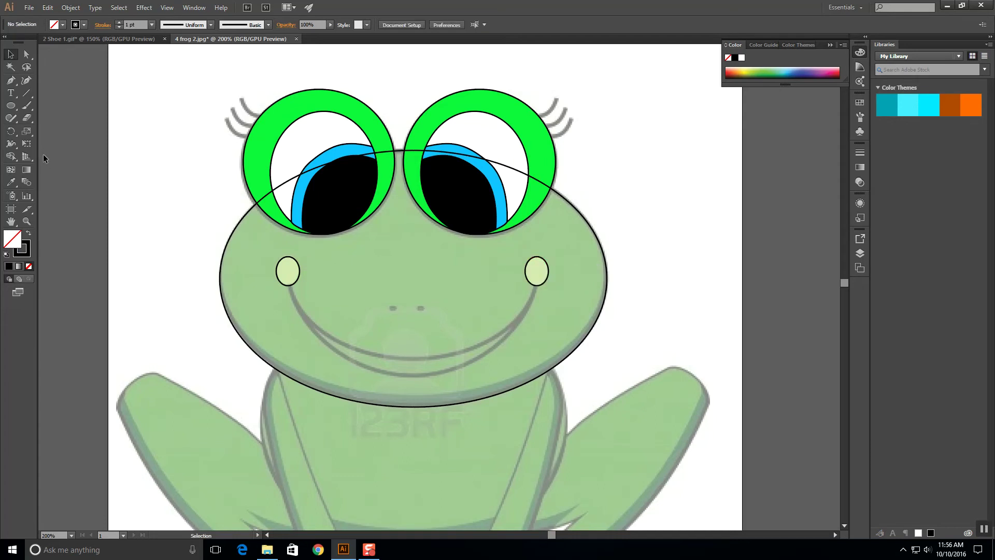
{"action": "left_click", "coordinate": [10, 80]}
{"action": "left_click", "coordinate": [12, 54]}
{"action": "left_click", "coordinate": [11, 80]}
{"action": "key", "text": "v"}
{"action": "left_click", "coordinate": [298, 267]}
{"action": "left_click", "coordinate": [70, 7]}
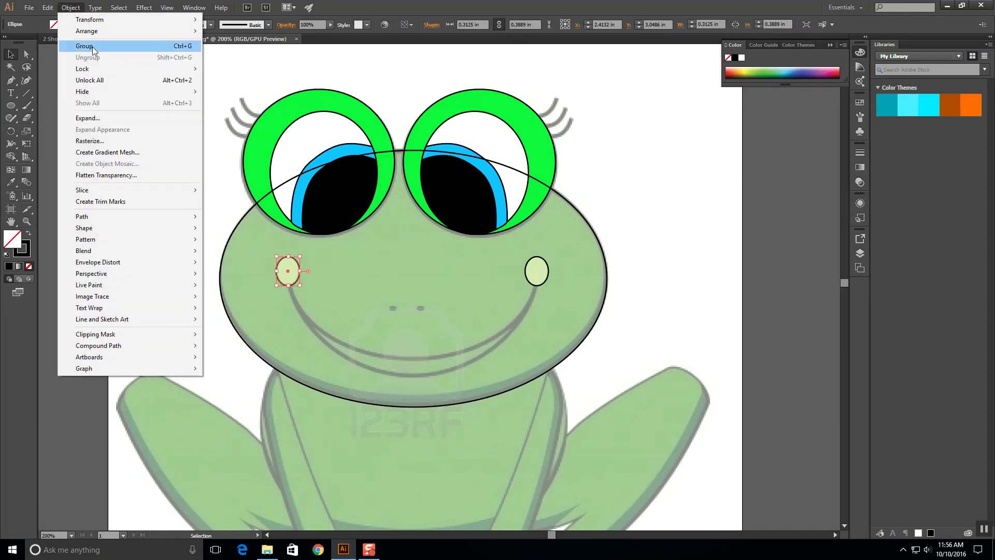
{"action": "mouse_move", "coordinate": [161, 69]}
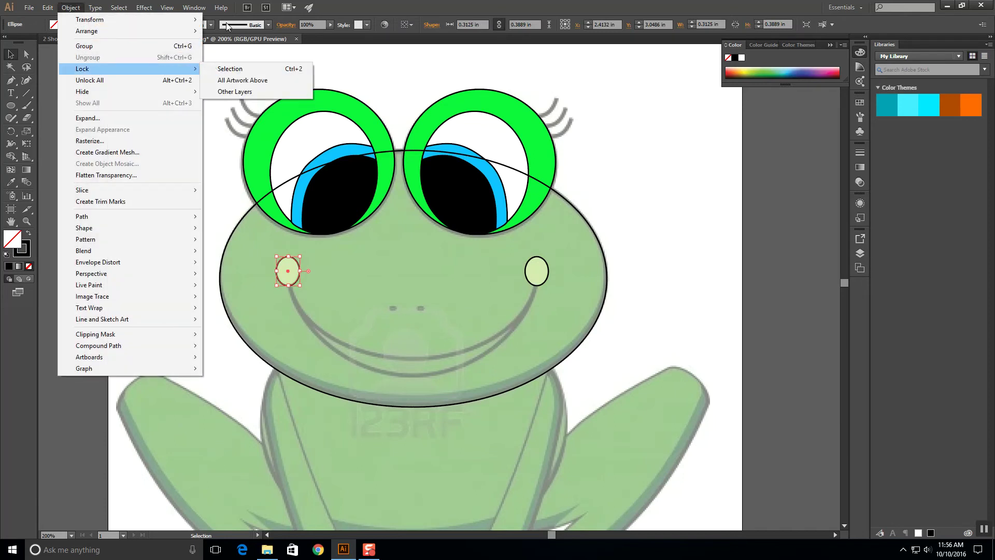
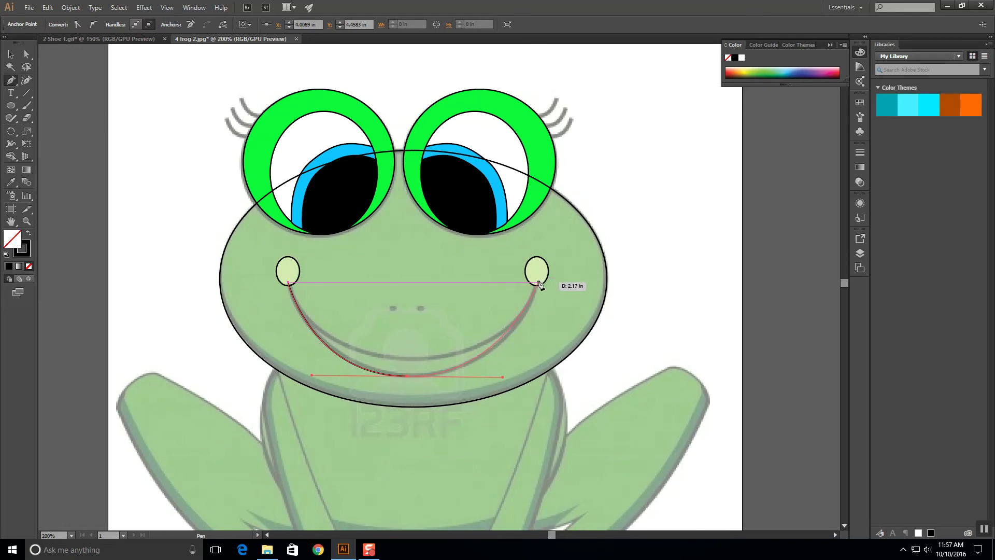
- Finish the smile outline with the Pen tool, curving to the right-hand corner and back along the upper lip to close at the left-hand corner
{"action": "left_click_drag", "start_coordinate": [537, 282], "coordinate": [537, 265]}
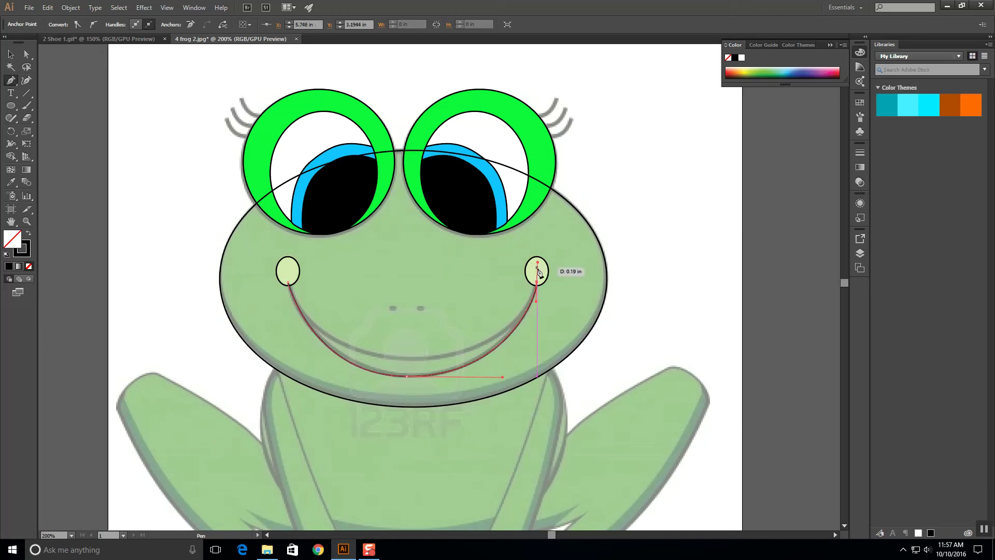
{"action": "left_click", "coordinate": [537, 282]}
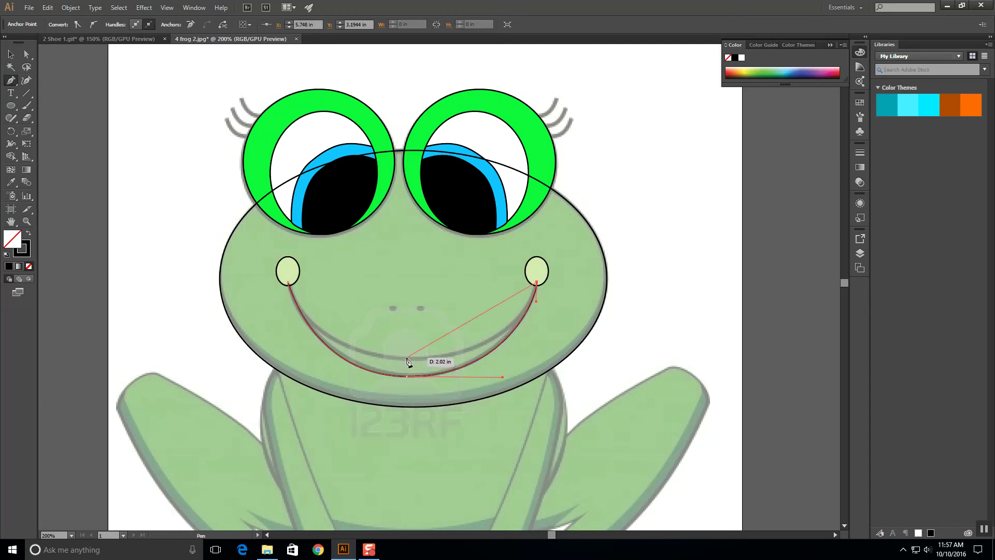
{"action": "left_click_drag", "start_coordinate": [408, 359], "coordinate": [293, 355]}
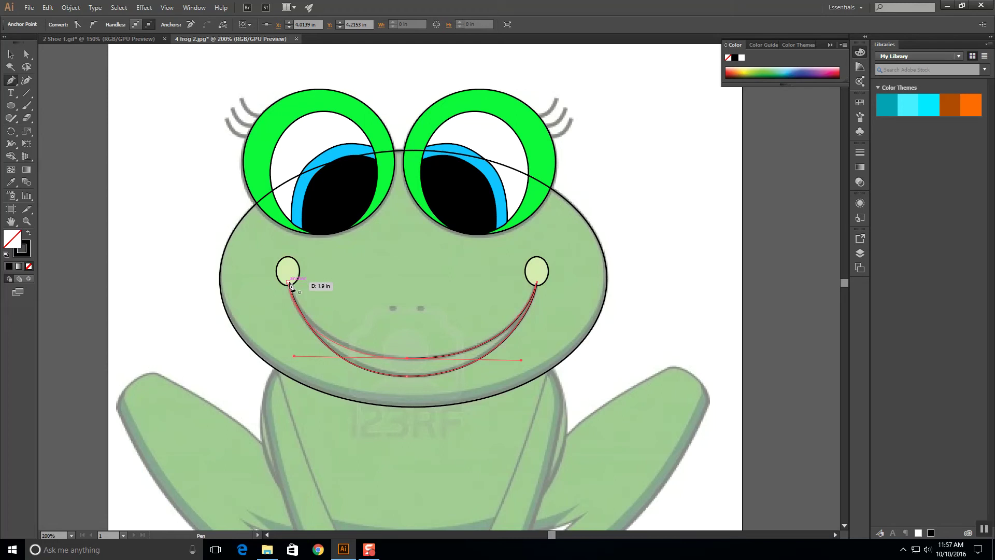
{"action": "left_click_drag", "start_coordinate": [290, 285], "coordinate": [277, 268]}
{"action": "key", "text": "ctrl"}
{"action": "left_click_drag", "start_coordinate": [282, 275], "coordinate": [290, 285]}
{"action": "left_click_drag", "start_coordinate": [290, 285], "coordinate": [289, 284]}
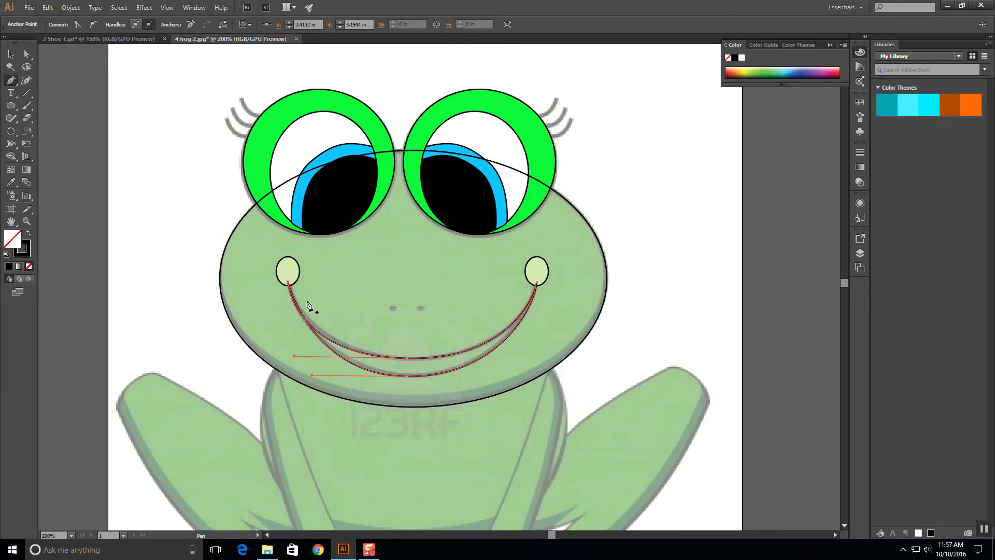
- Adjust the left-hand direction handles of the smile's upper and lower curves to follow the mouth lines in the image
{"action": "left_click", "coordinate": [30, 54]}
{"action": "left_click_drag", "start_coordinate": [293, 356], "coordinate": [306, 360]}
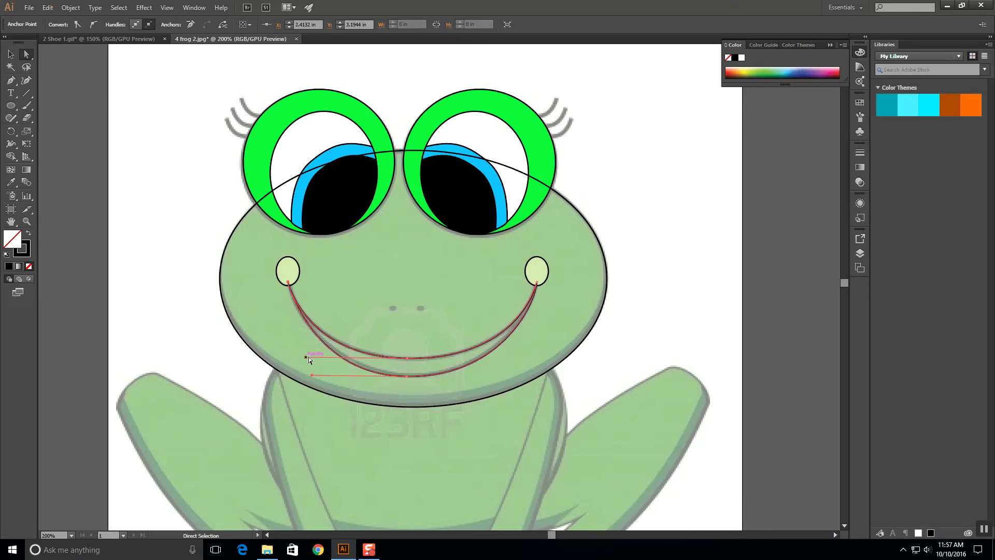
{"action": "left_click_drag", "start_coordinate": [312, 376], "coordinate": [303, 375]}
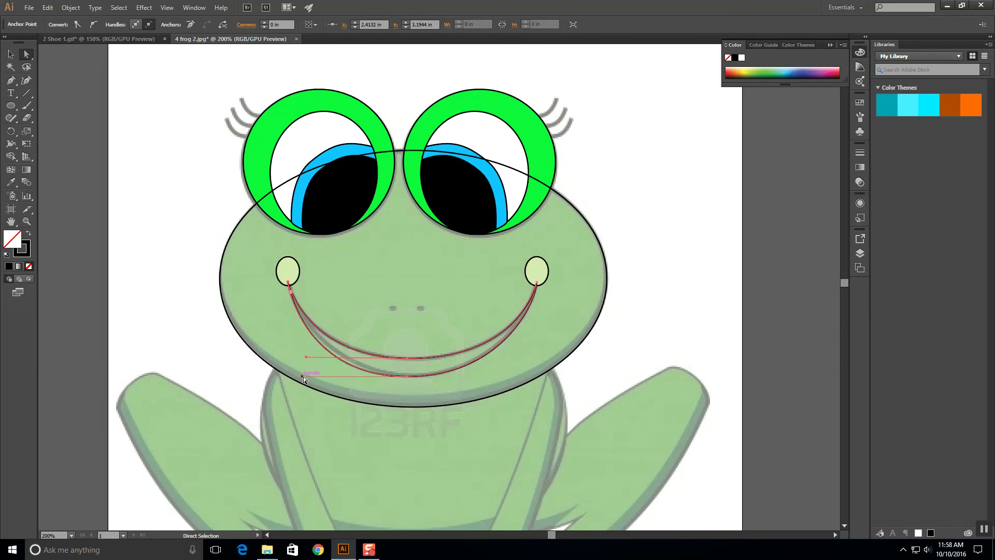
{"action": "left_click_drag", "start_coordinate": [302, 375], "coordinate": [316, 378]}
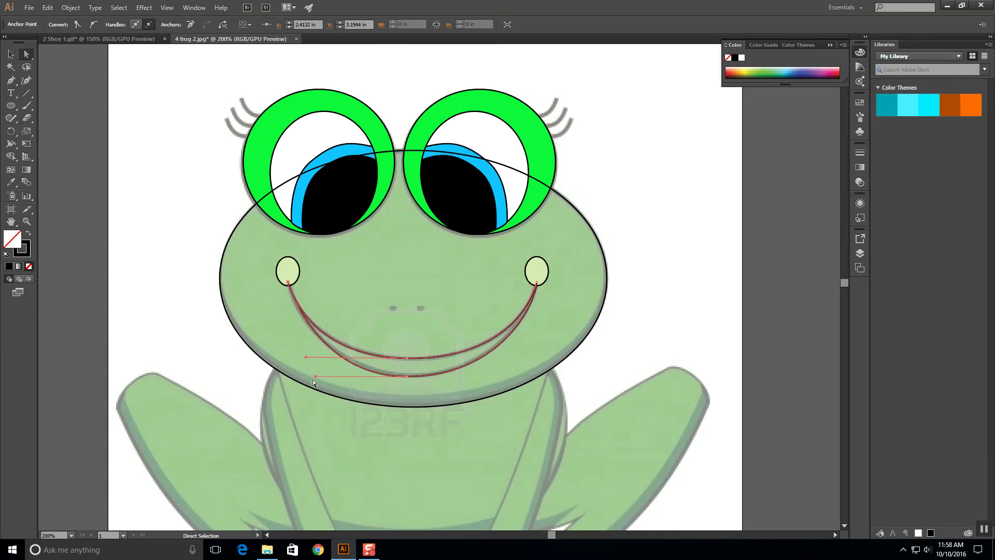
{"action": "left_click_drag", "start_coordinate": [315, 376], "coordinate": [311, 376]}
{"action": "left_click_drag", "start_coordinate": [310, 375], "coordinate": [313, 373]}
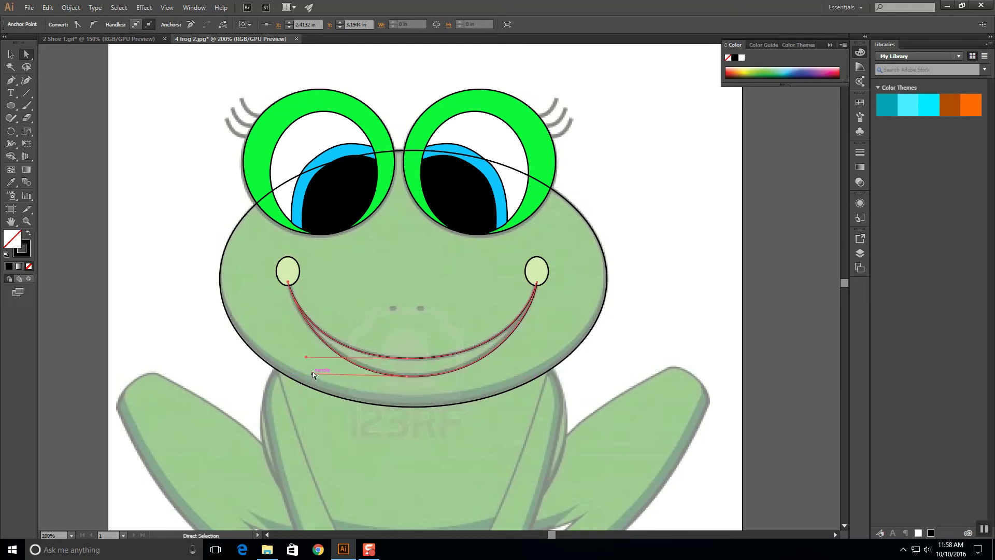
- Shorten the left-hand direction handle of the smile's upper curve slightly and deselect the path
{"action": "left_click_drag", "start_coordinate": [306, 356], "coordinate": [311, 357]}
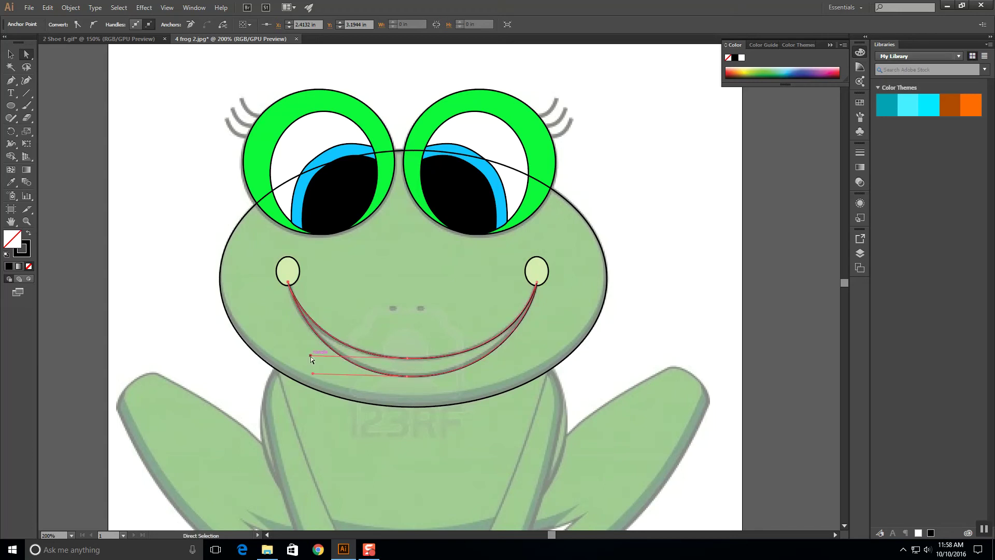
{"action": "key", "text": "v"}
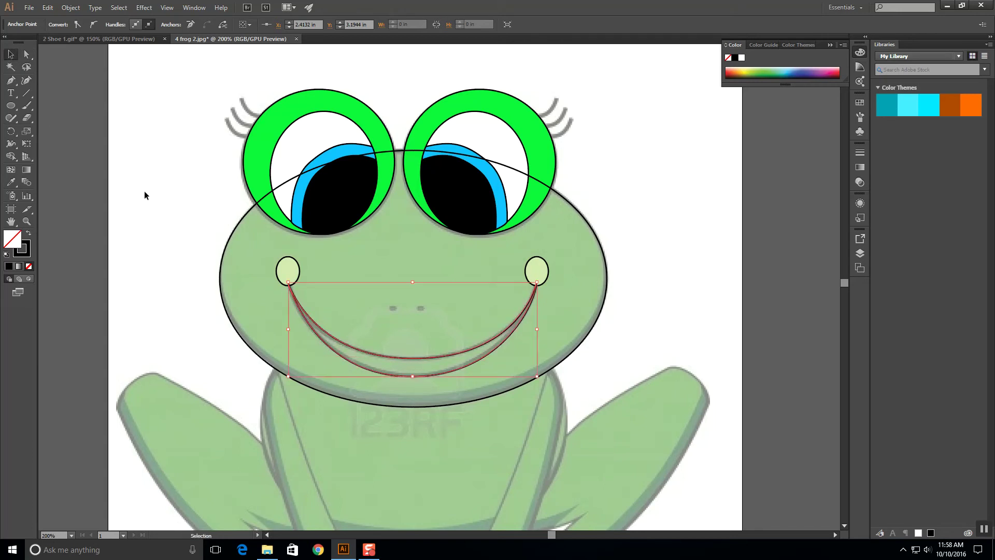
{"action": "left_click", "coordinate": [197, 203]}
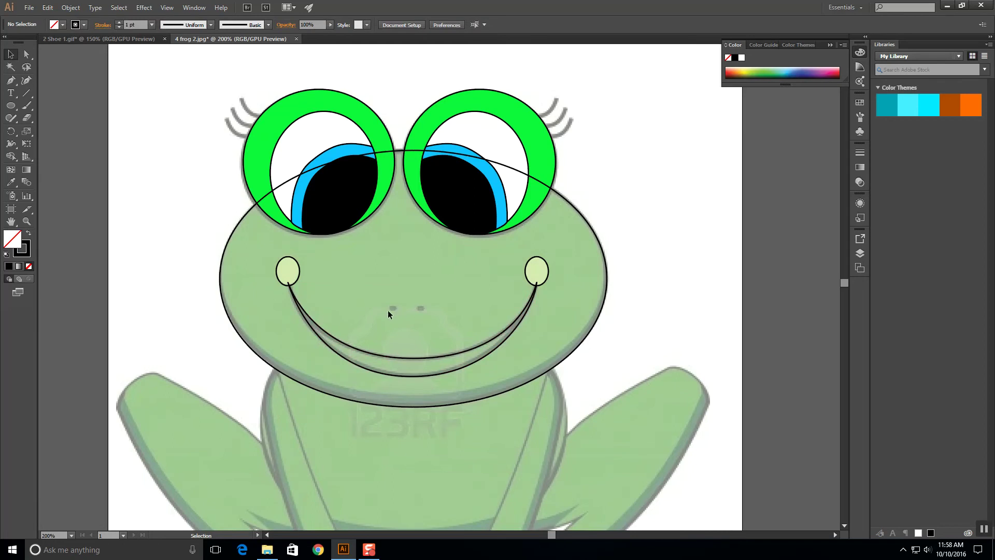
- Draw an ellipse about 0.12 by 0.04 in over the left-hand nostril, with a black fill and no stroke
{"action": "left_click", "coordinate": [13, 106]}
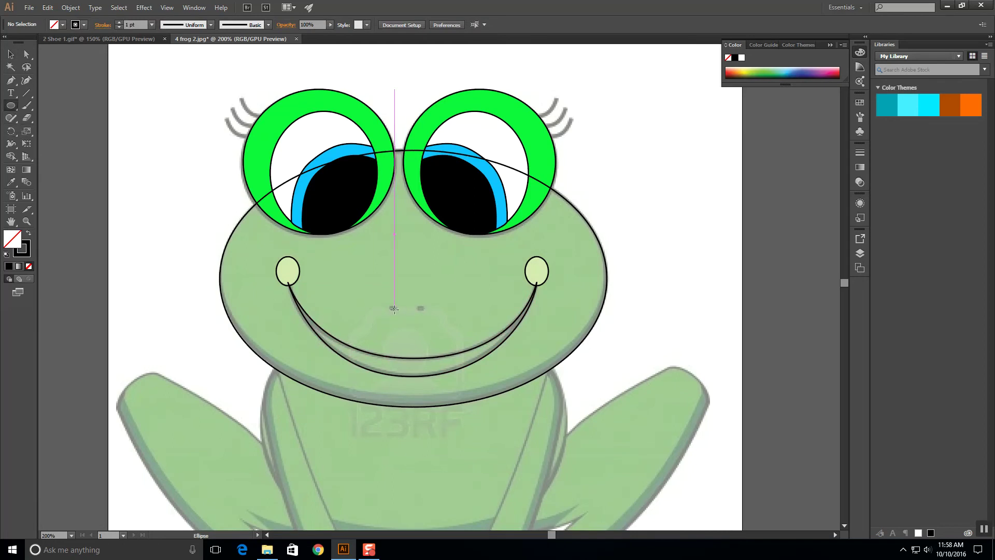
{"action": "left_click_drag", "start_coordinate": [391, 306], "coordinate": [399, 309]}
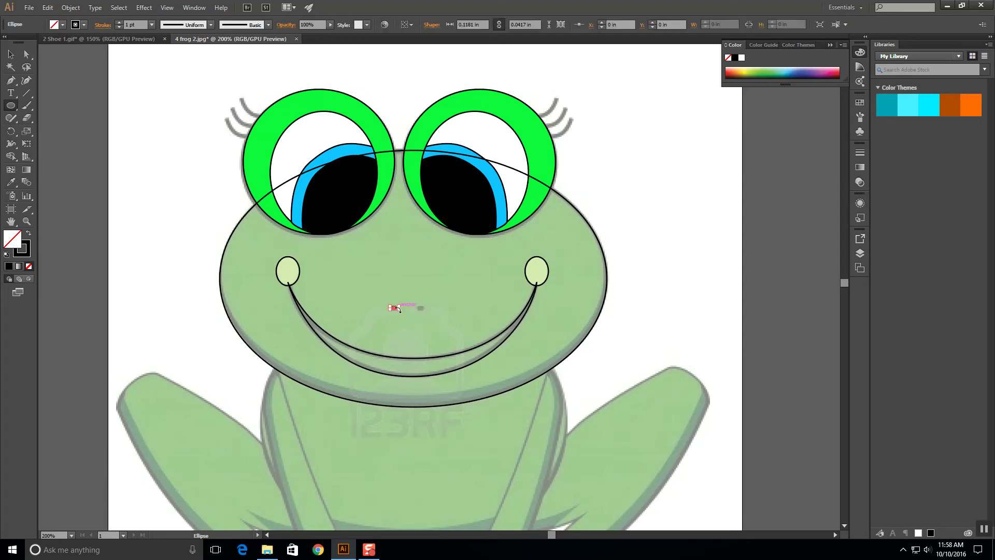
{"action": "left_click", "coordinate": [29, 233]}
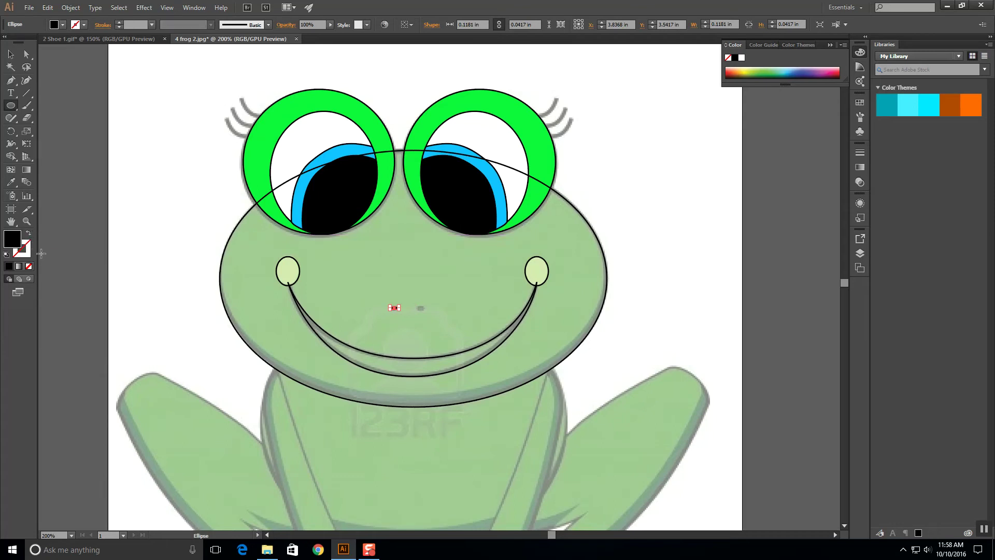
{"action": "key", "text": "v"}
{"action": "key", "text": "ctrl+shift+a"}
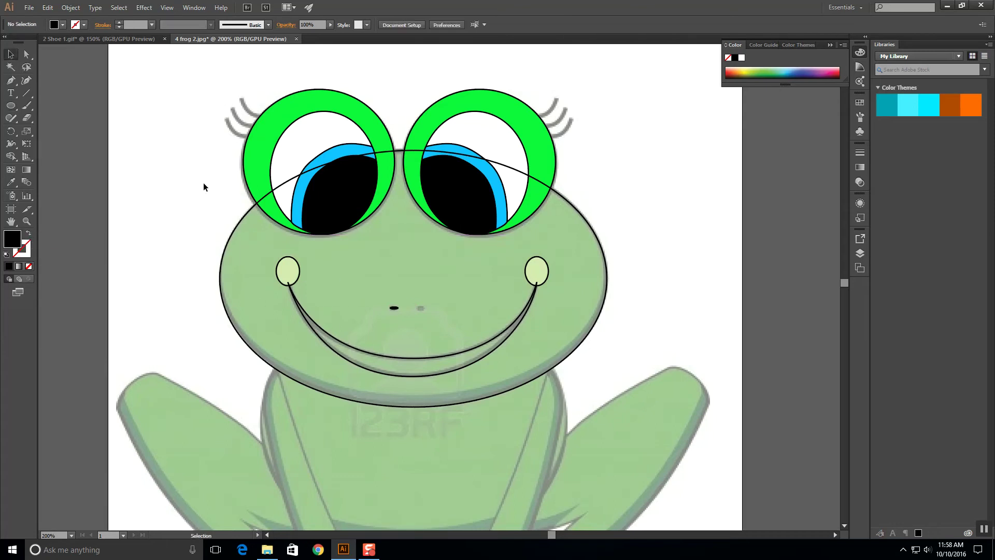
- Copy the black nostril ellipse and place the duplicate over the right-hand nostril in the image
{"action": "left_click", "coordinate": [394, 310]}
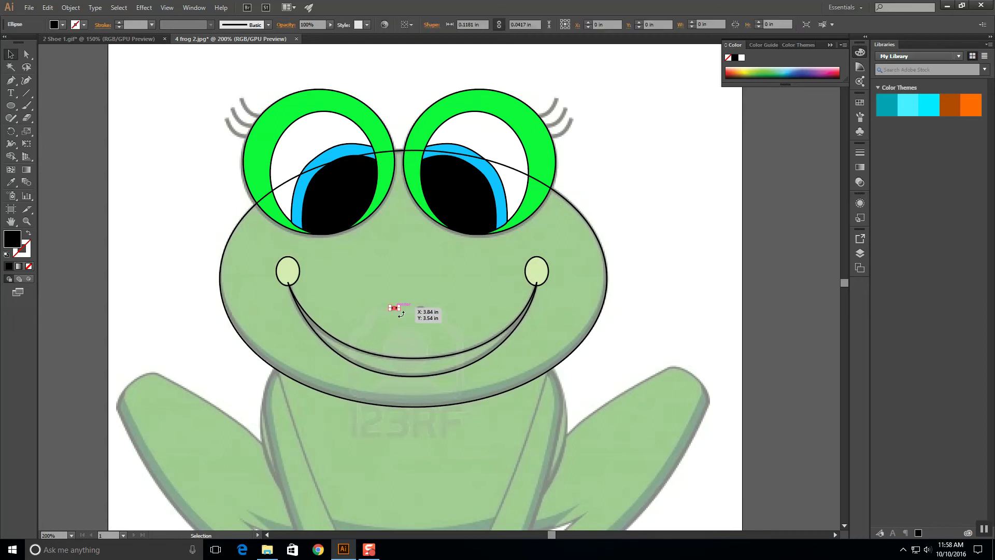
{"action": "key", "text": "a"}
{"action": "key", "text": "ctrl+c"}
{"action": "key", "text": "ctrl+v"}
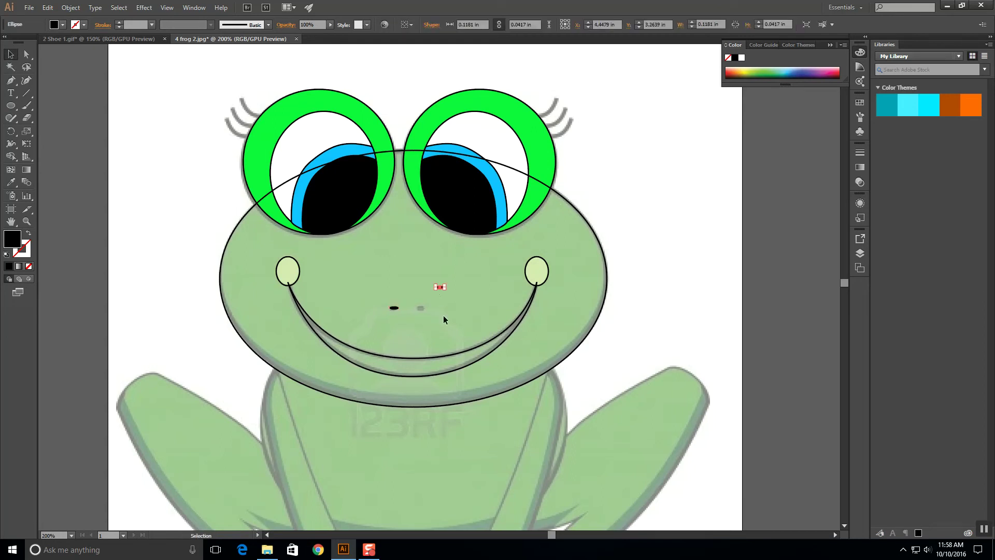
{"action": "left_click_drag", "start_coordinate": [438, 295], "coordinate": [423, 310]}
{"action": "left_click", "coordinate": [400, 268]}
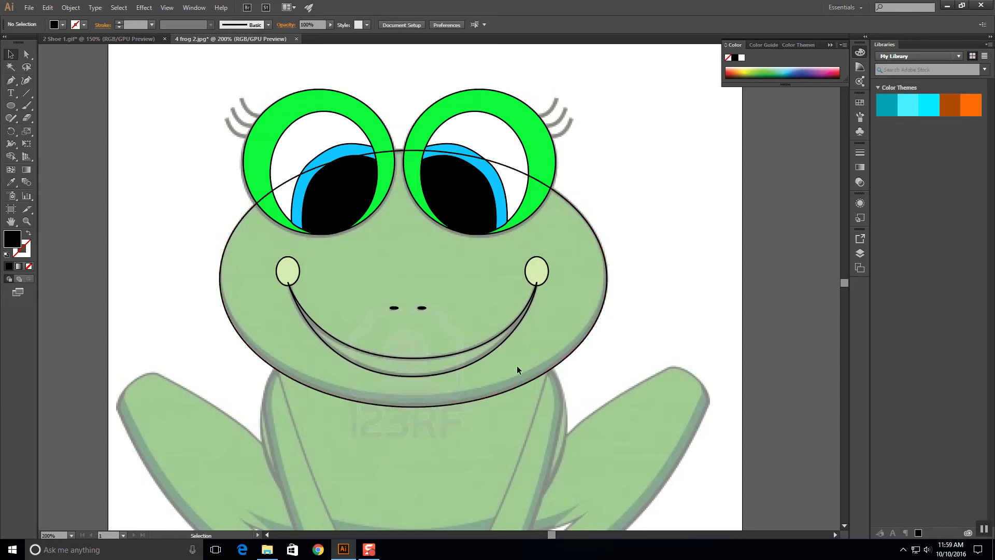
- Restore no fill with a black stroke, then lock the head, cheeks, smile and nostrils together
{"action": "left_click", "coordinate": [29, 232]}
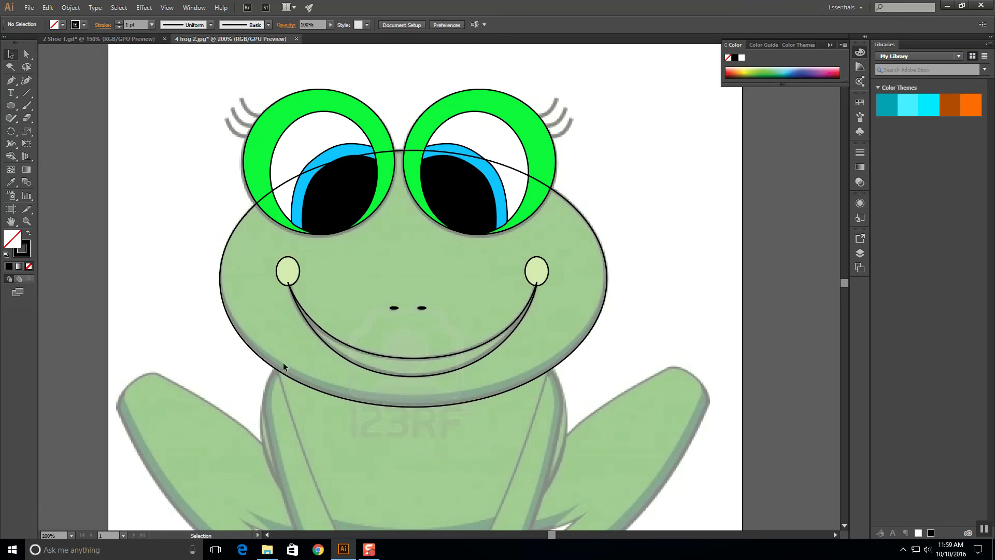
{"action": "left_click_drag", "start_coordinate": [194, 262], "coordinate": [620, 400]}
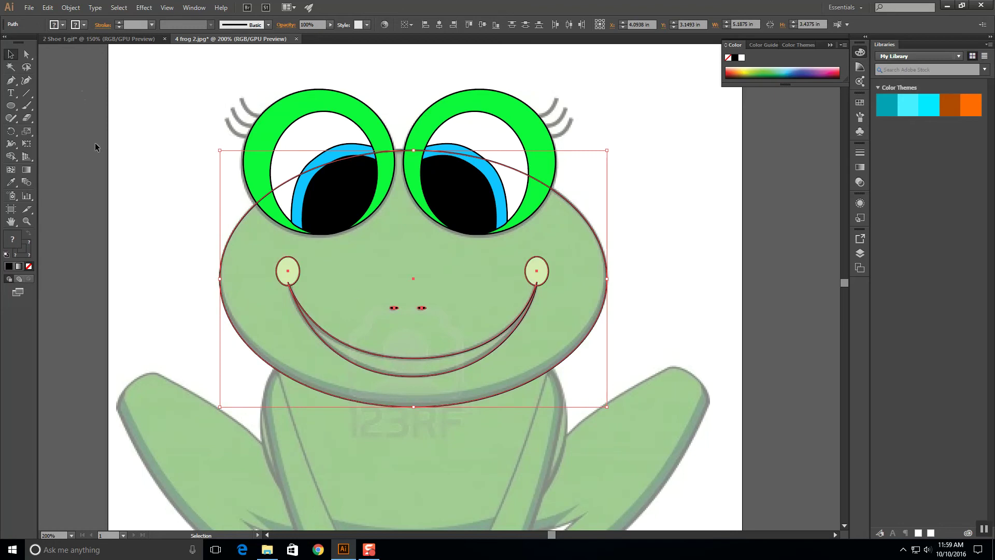
{"action": "left_click", "coordinate": [72, 8]}
{"action": "mouse_move", "coordinate": [146, 68]}
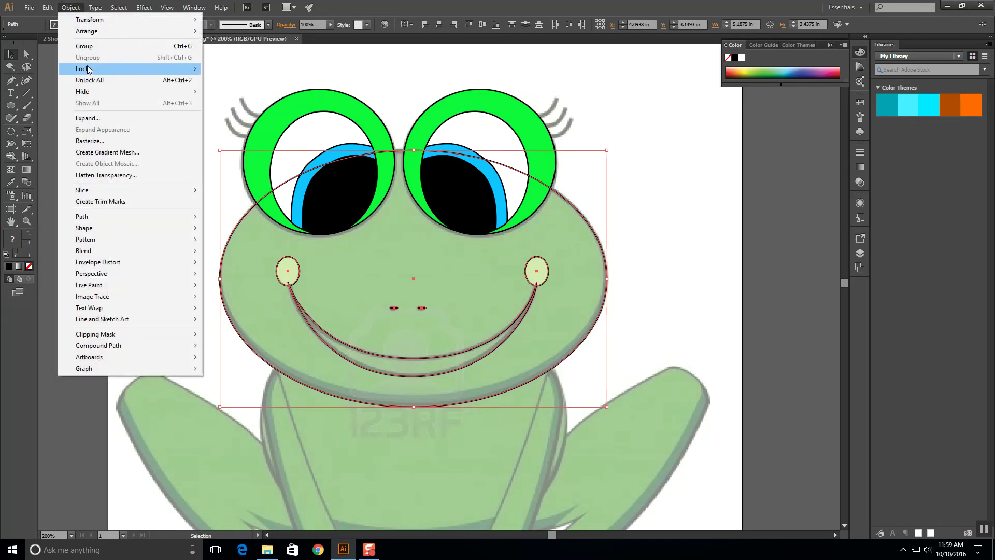
{"action": "left_click", "coordinate": [222, 68]}
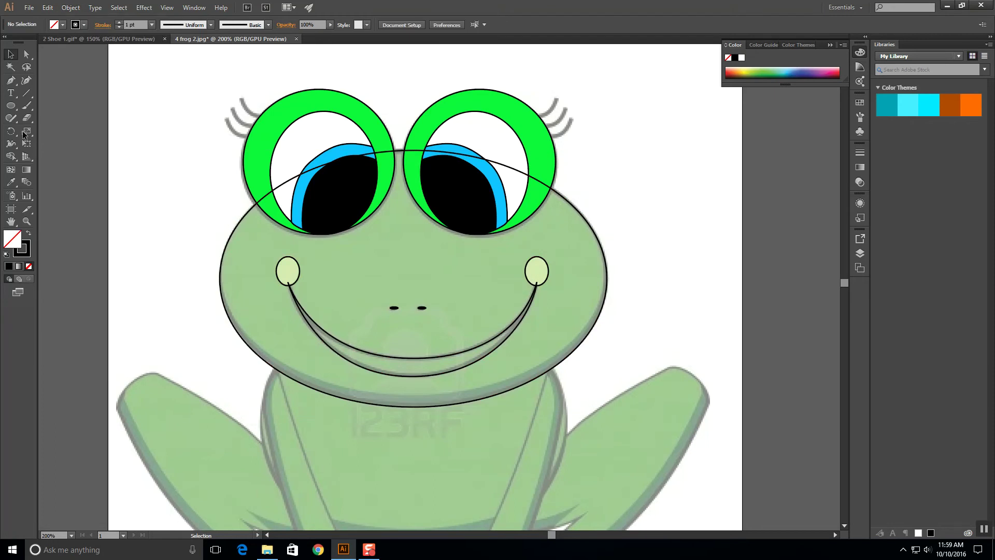
- Start a Pen tool path at the left-hand edge of the head outline for the chin shadow
{"action": "left_click", "coordinate": [10, 81]}
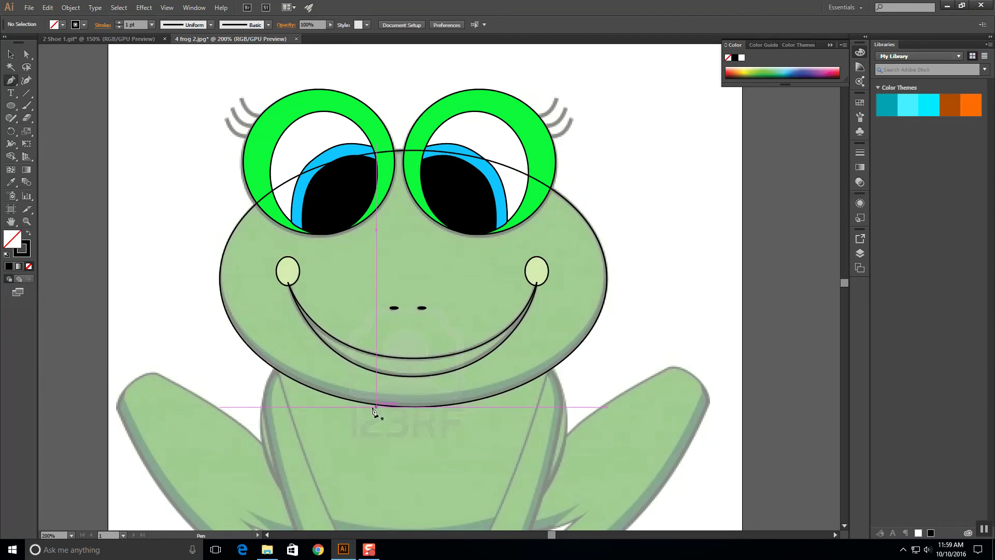
{"action": "left_click", "coordinate": [220, 276]}
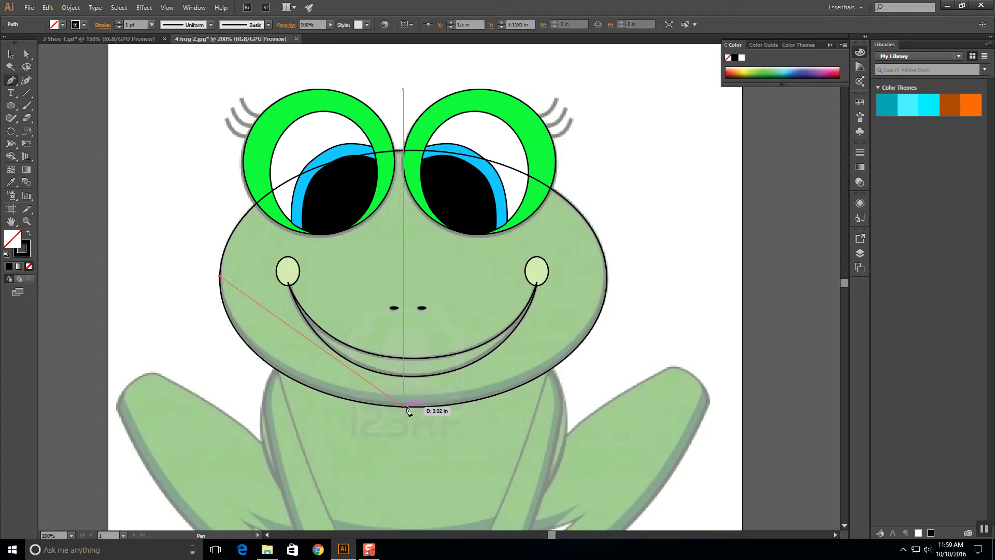
{"action": "left_click_drag", "start_coordinate": [408, 408], "coordinate": [588, 412]}
{"action": "key", "text": "ctrl"}
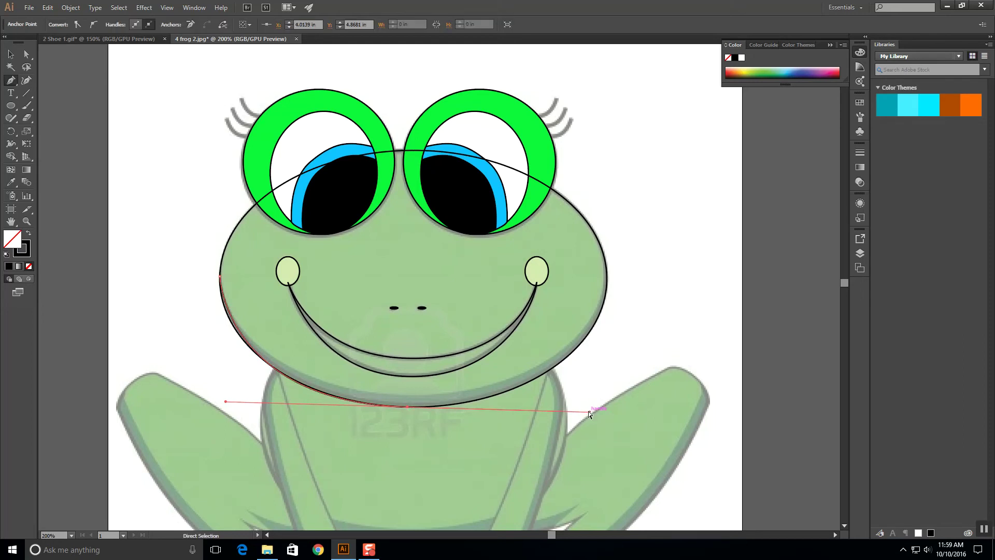
{"action": "key", "text": "ctrl+z"}
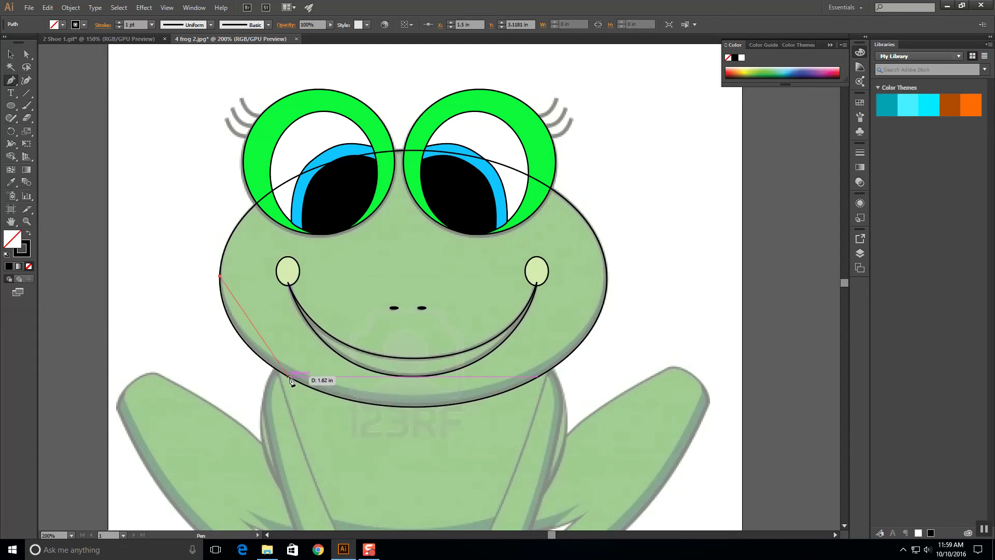
- Trace the head's lower outline with curved segments through the chin's lowest point, ending in a corner at the head's right-hand edge
{"action": "left_click_drag", "start_coordinate": [288, 376], "coordinate": [362, 415]}
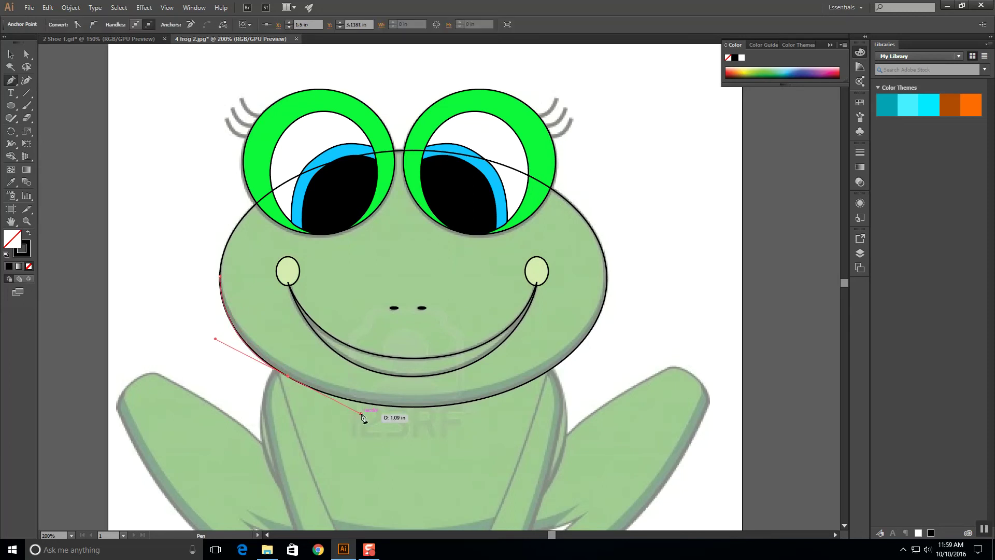
{"action": "left_click", "coordinate": [412, 407]}
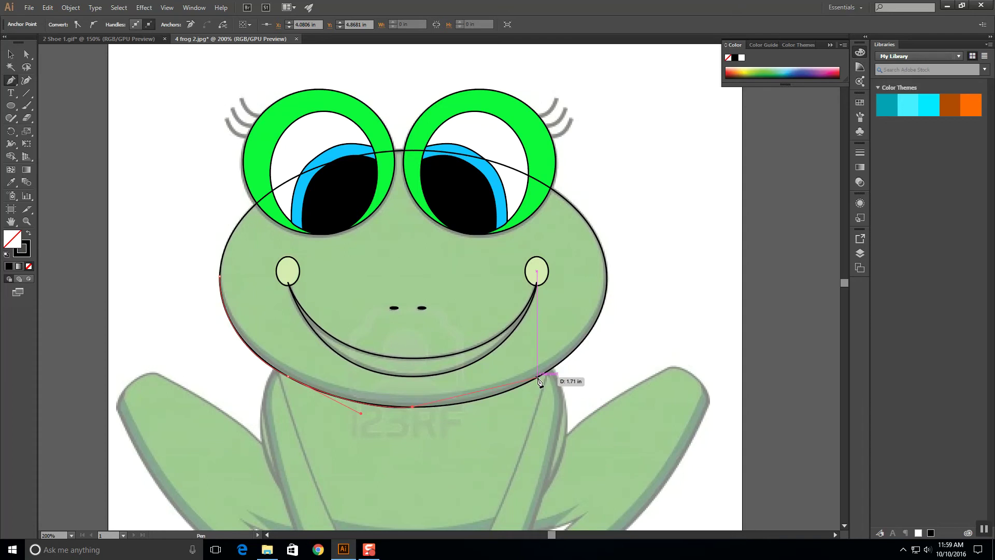
{"action": "left_click_drag", "start_coordinate": [537, 377], "coordinate": [594, 345]}
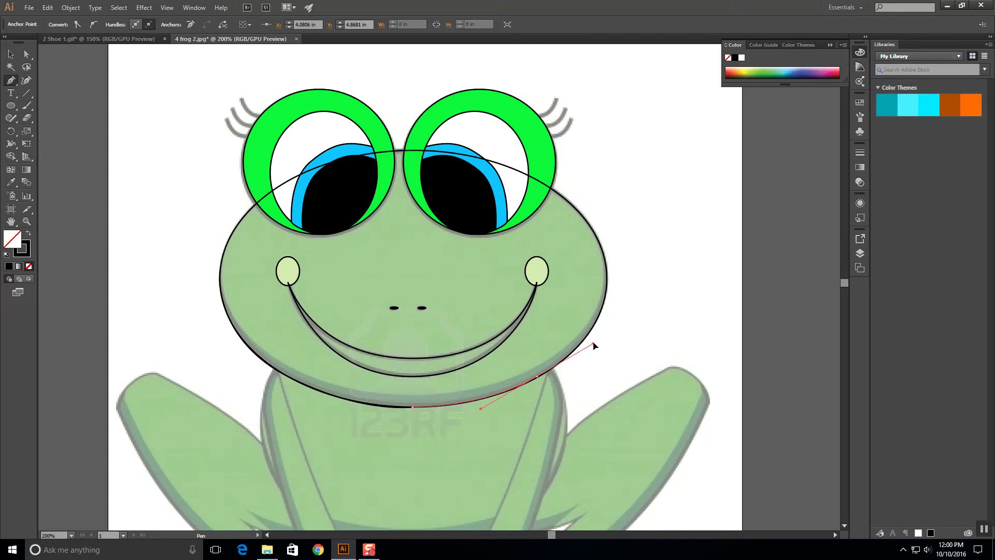
{"action": "left_click_drag", "start_coordinate": [594, 345], "coordinate": [594, 344]}
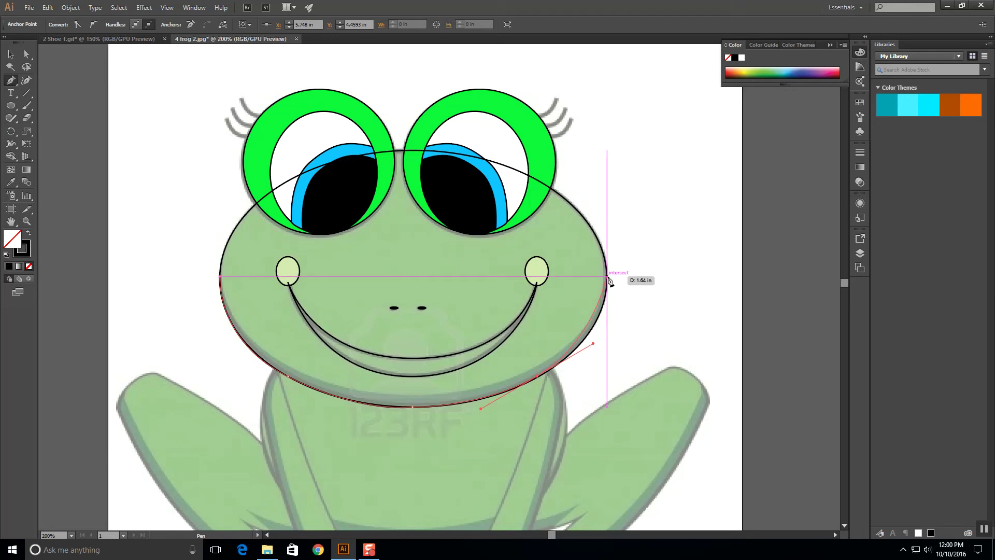
{"action": "left_click_drag", "start_coordinate": [607, 277], "coordinate": [609, 250]}
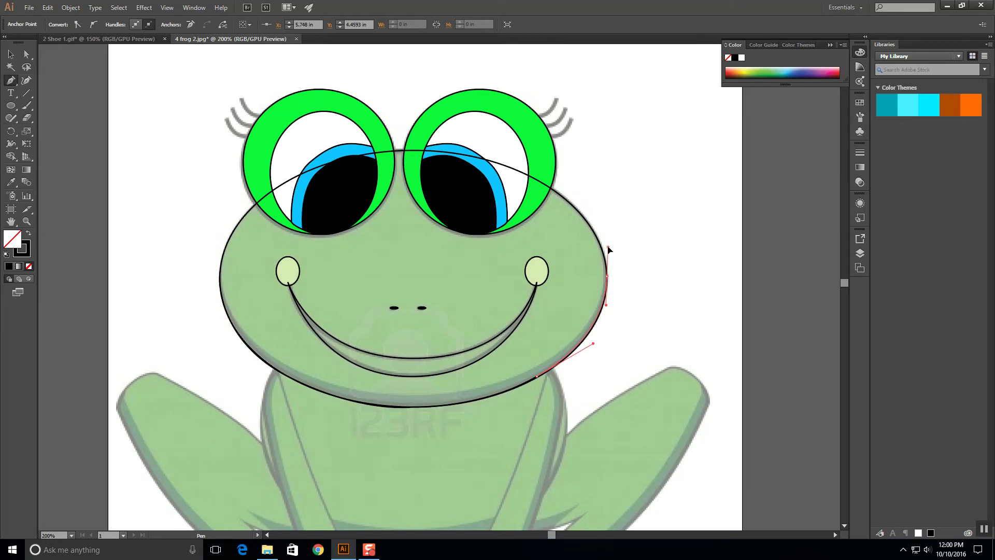
{"action": "left_click_drag", "start_coordinate": [609, 251], "coordinate": [609, 251]}
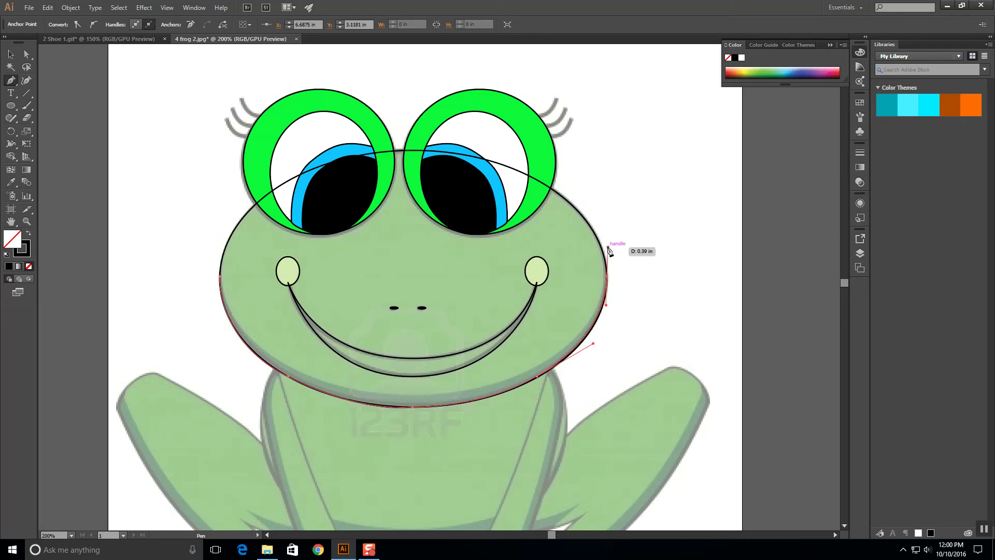
{"action": "left_click", "coordinate": [608, 280]}
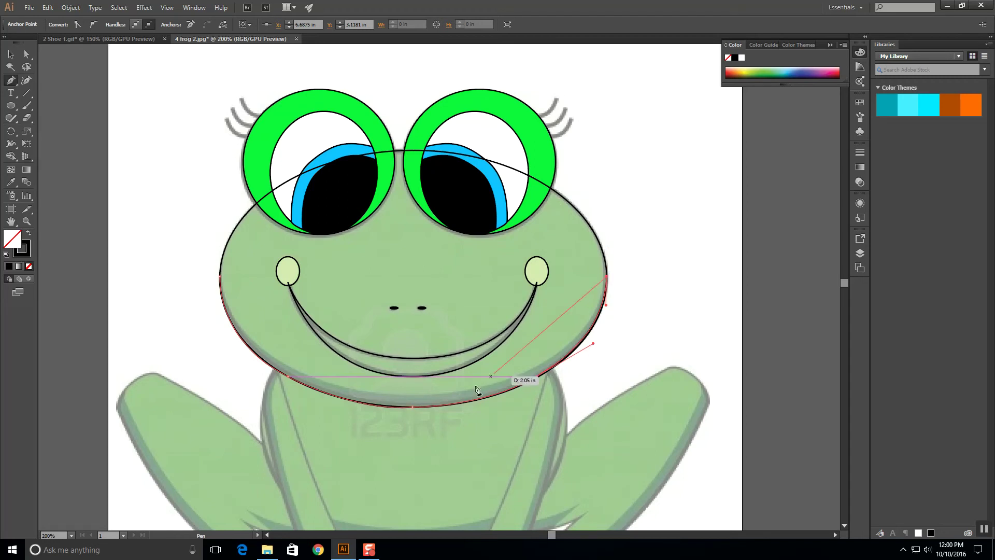
- Curve the path back along the shadow's upper edge, close it at the head's left-hand edge and deselect it
{"action": "left_click_drag", "start_coordinate": [412, 398], "coordinate": [413, 398]}
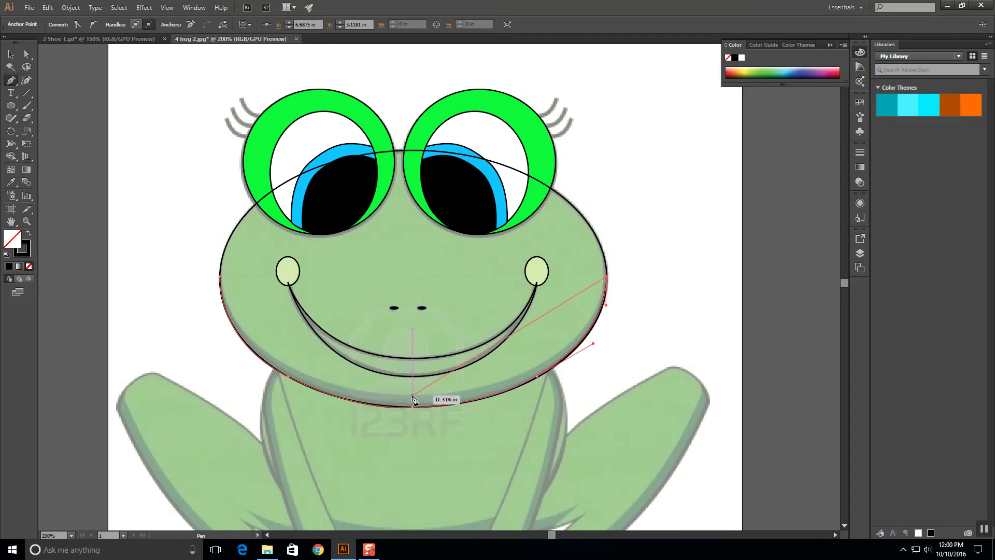
{"action": "left_click_drag", "start_coordinate": [413, 398], "coordinate": [231, 396]}
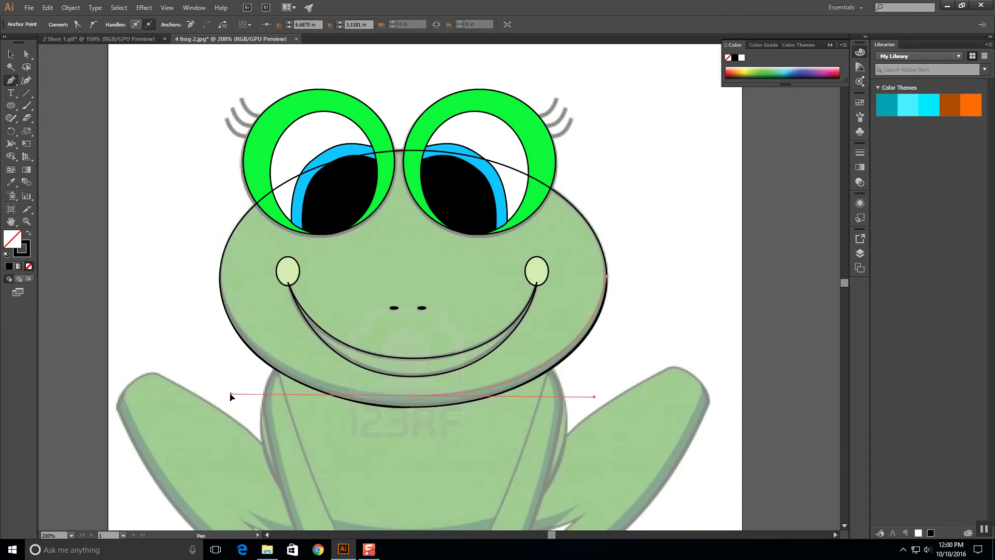
{"action": "left_click_drag", "start_coordinate": [231, 397], "coordinate": [232, 395]}
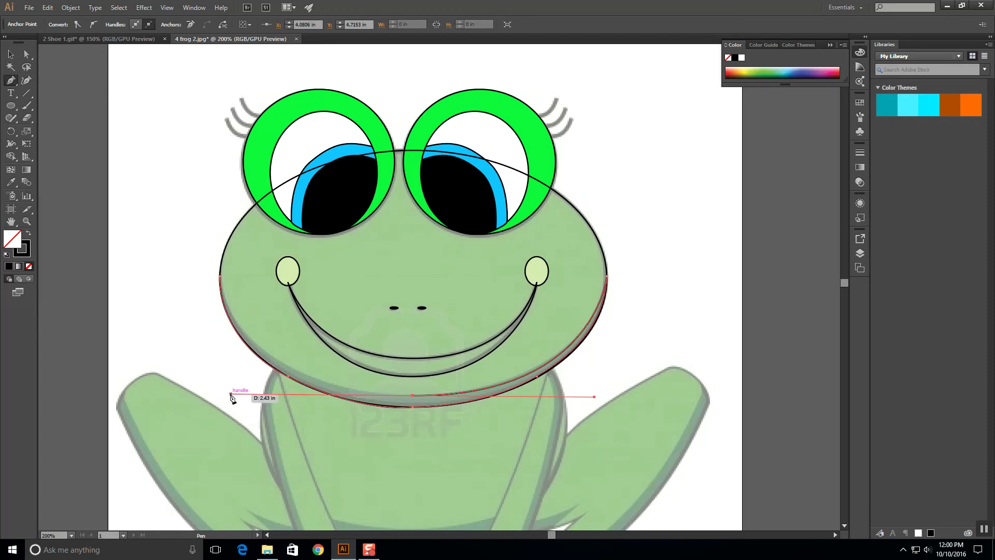
{"action": "left_click", "coordinate": [221, 280]}
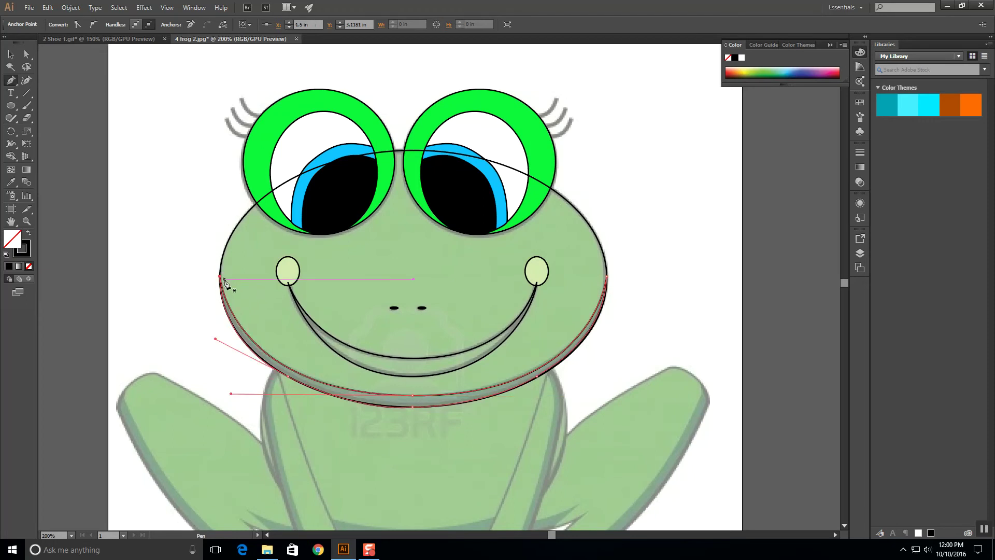
{"action": "left_click", "coordinate": [11, 54]}
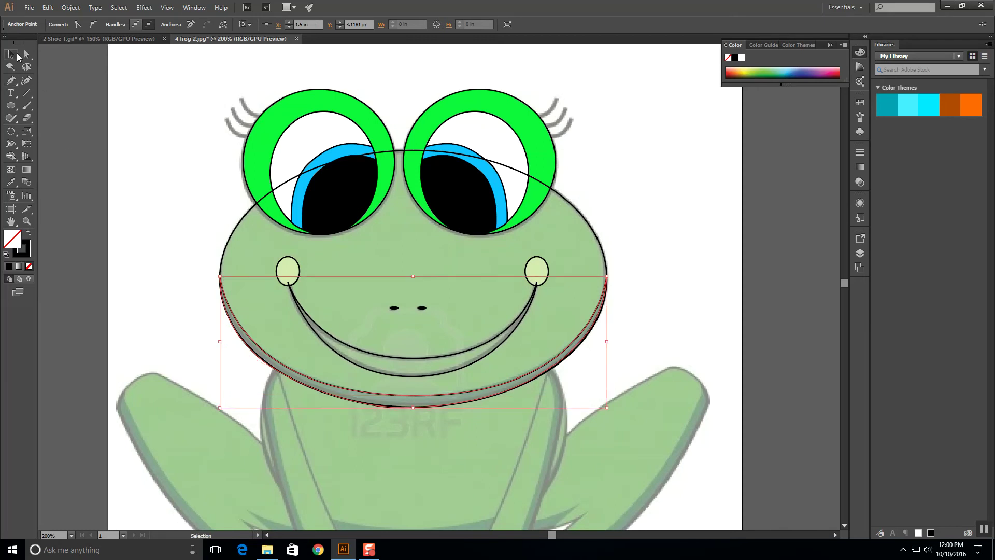
{"action": "left_click", "coordinate": [188, 237]}
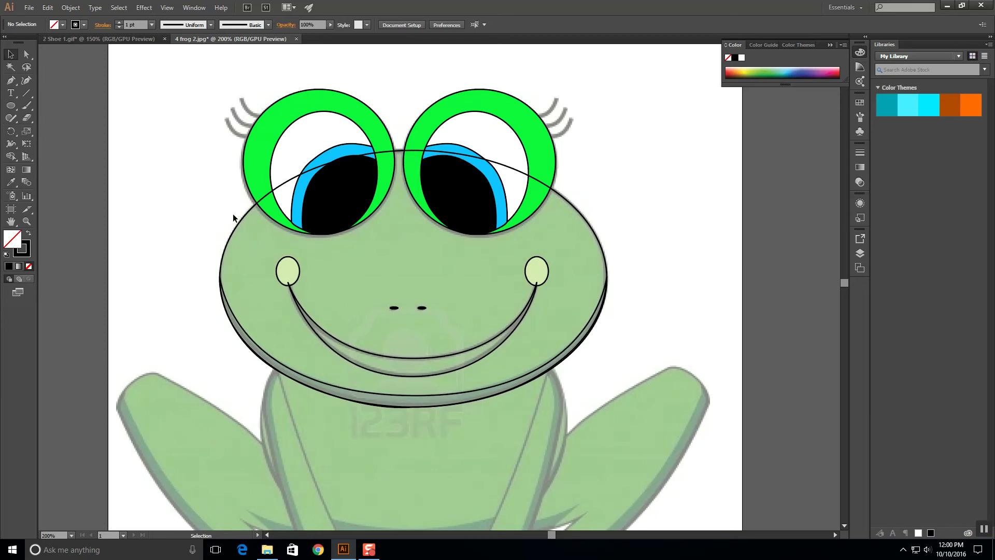
{"action": "left_click", "coordinate": [338, 390]}
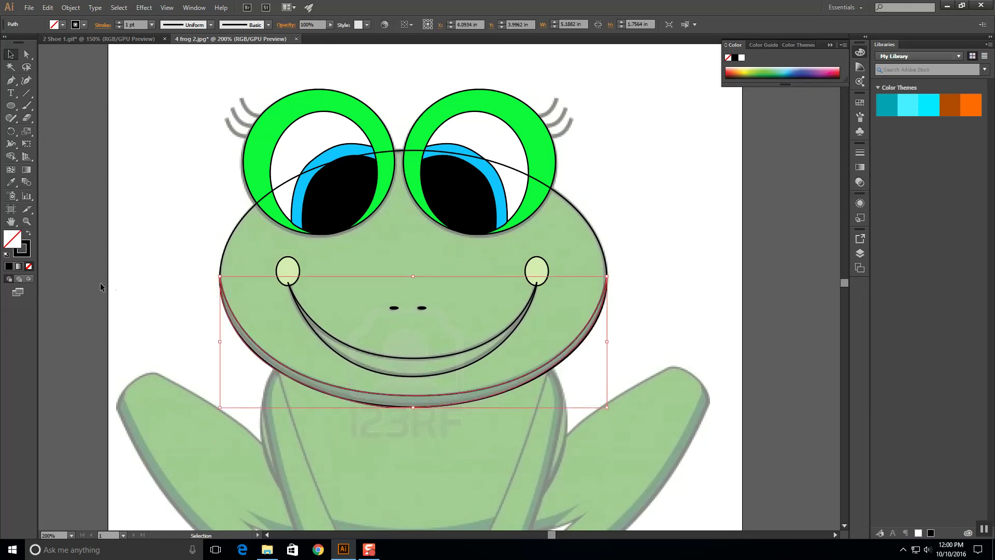
{"action": "double_click", "coordinate": [23, 248]}
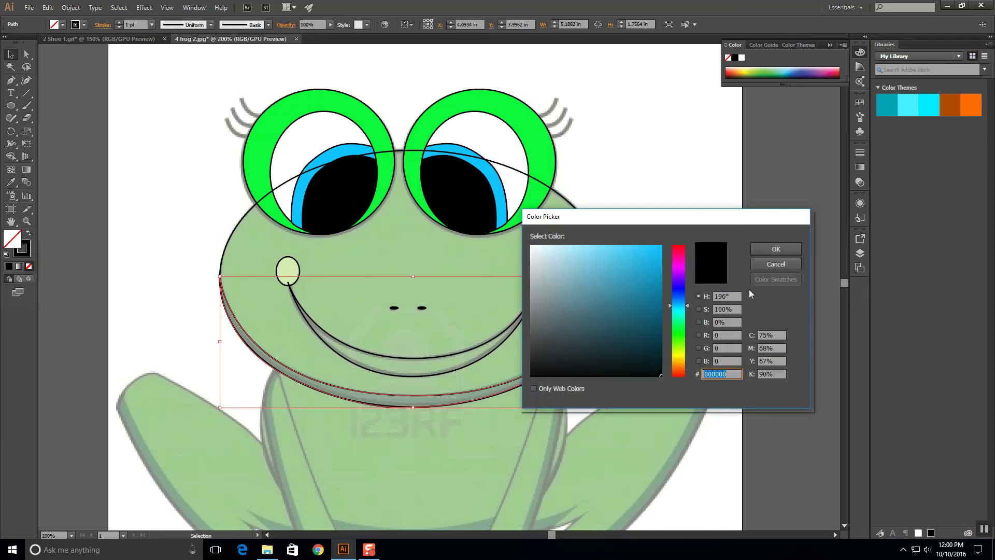
{"action": "left_click", "coordinate": [781, 265]}
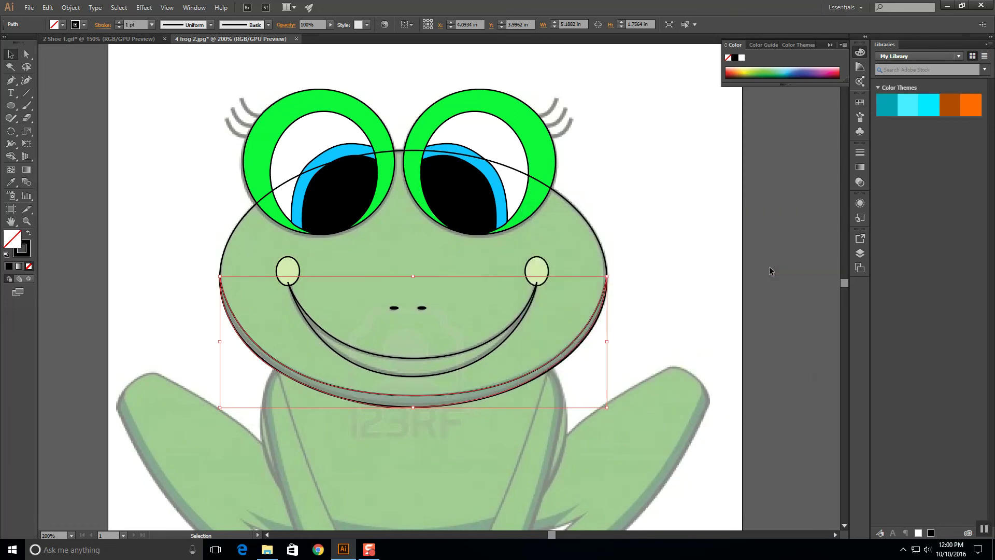
{"action": "left_click", "coordinate": [359, 104]}
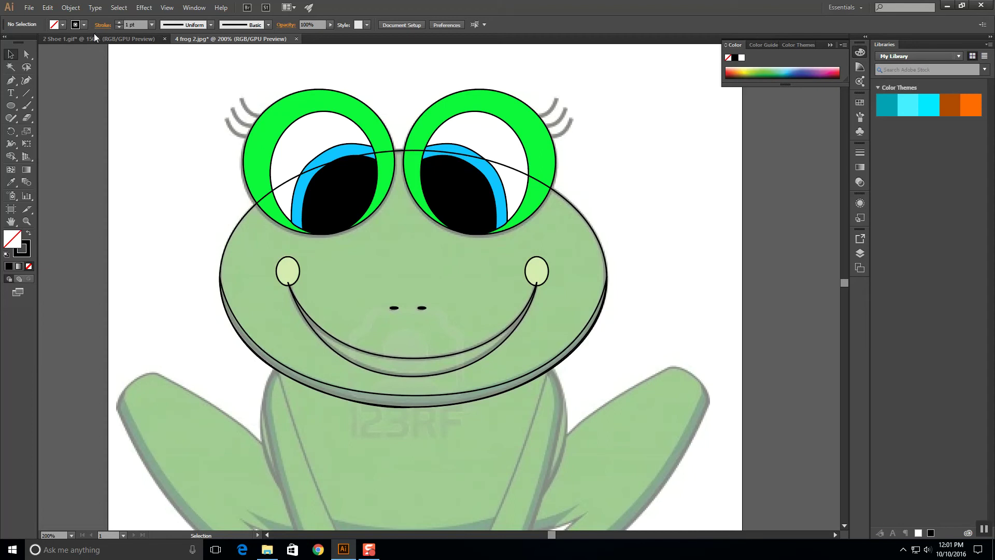
- Unlock all locked objects and clear the resulting selection
{"action": "left_click", "coordinate": [71, 8]}
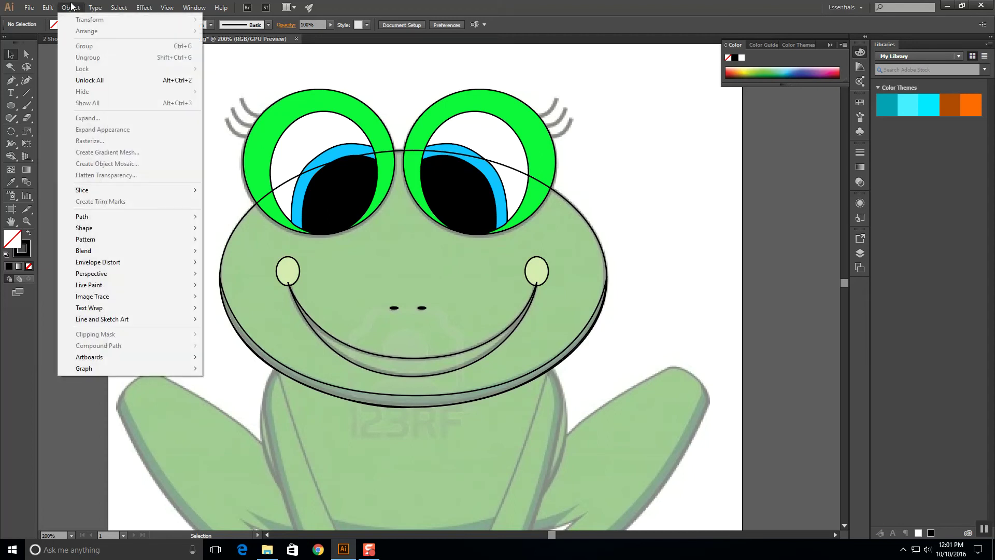
{"action": "left_click", "coordinate": [100, 80]}
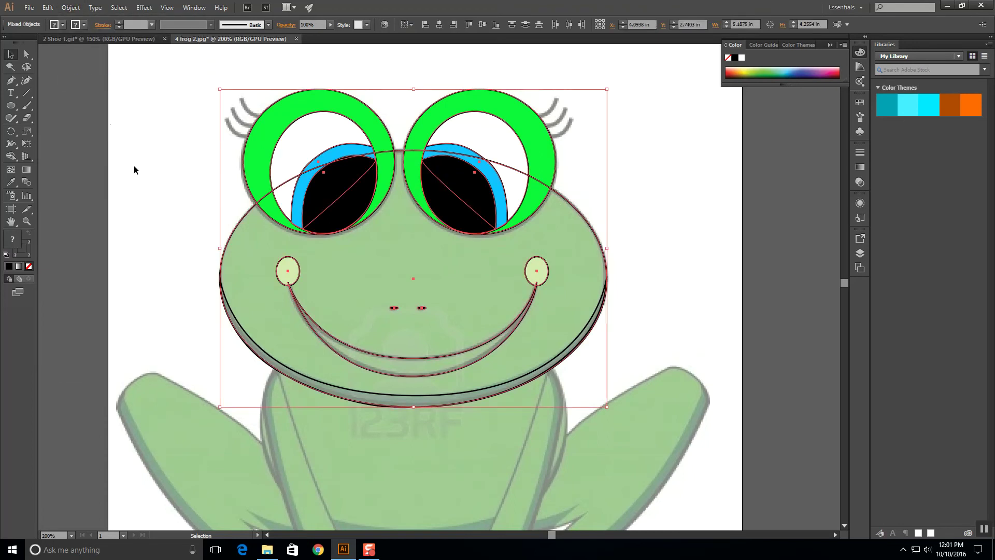
{"action": "left_click", "coordinate": [135, 201]}
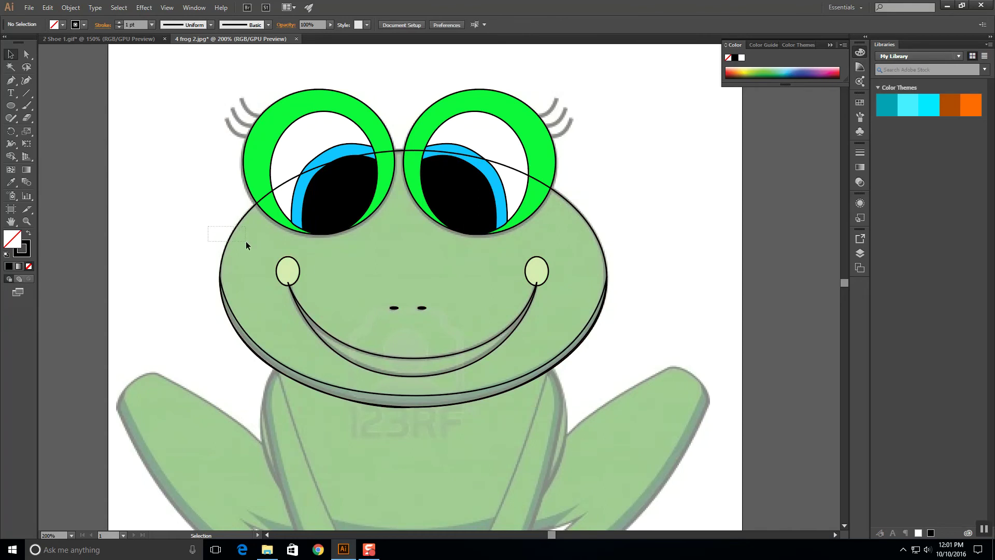
- Fill the head ellipse with the bright green sampled from the eye ring, and send the head to the back
{"action": "left_click_drag", "start_coordinate": [208, 226], "coordinate": [245, 241]}
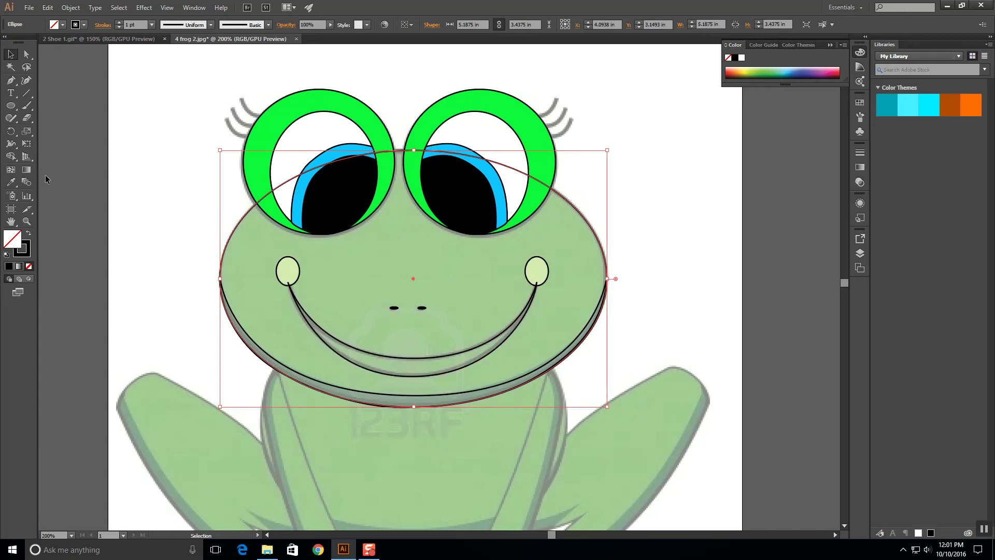
{"action": "left_click", "coordinate": [14, 183]}
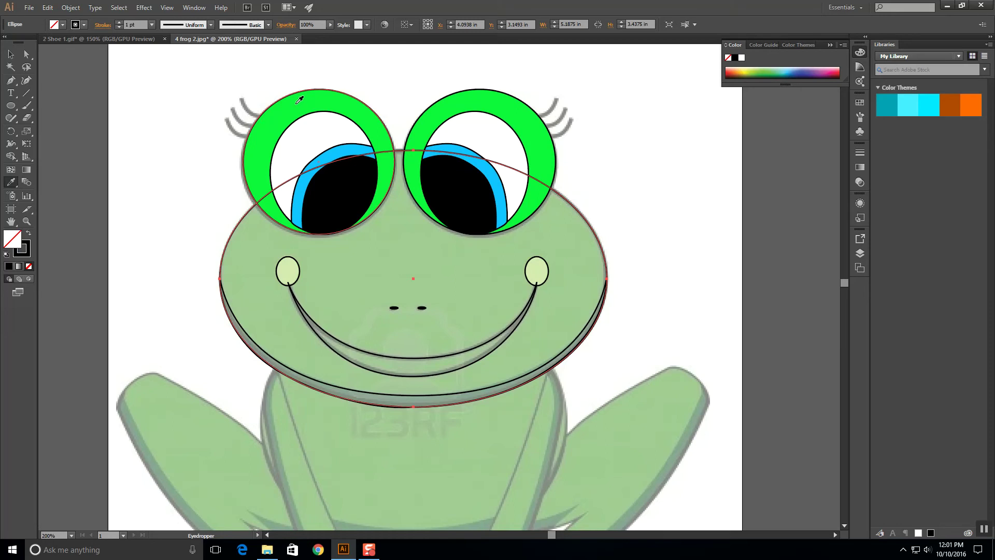
{"action": "left_click", "coordinate": [299, 99]}
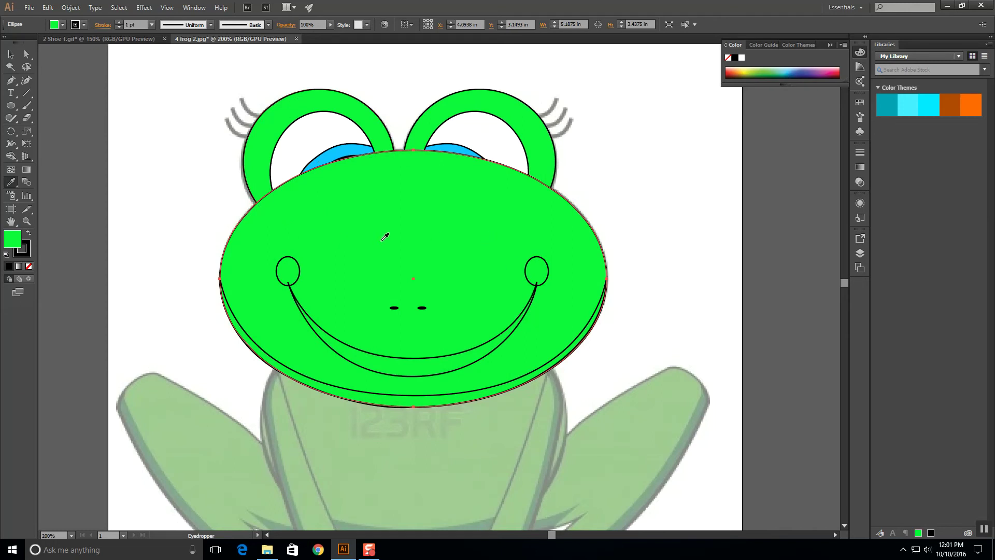
{"action": "key", "text": "v"}
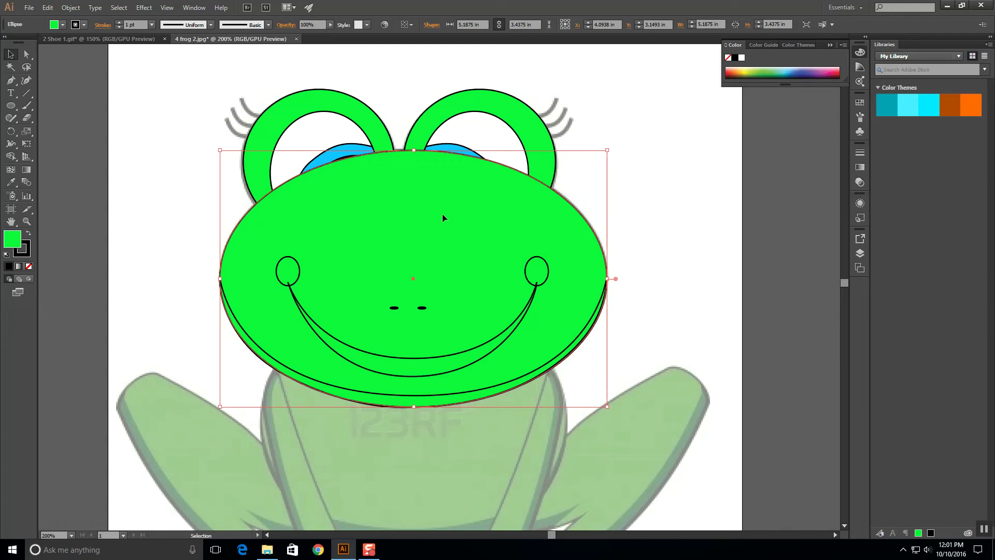
{"action": "left_click", "coordinate": [71, 8]}
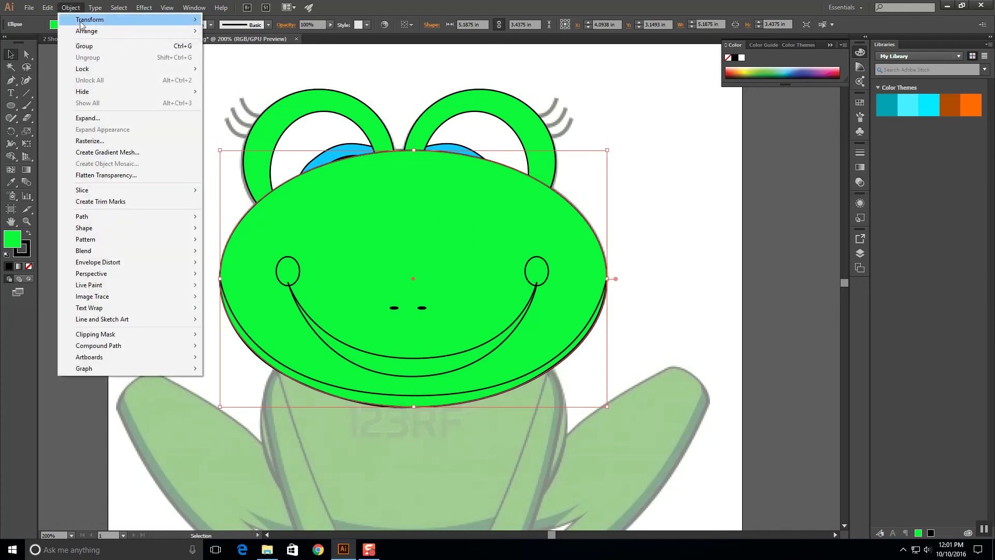
{"action": "mouse_move", "coordinate": [113, 31]}
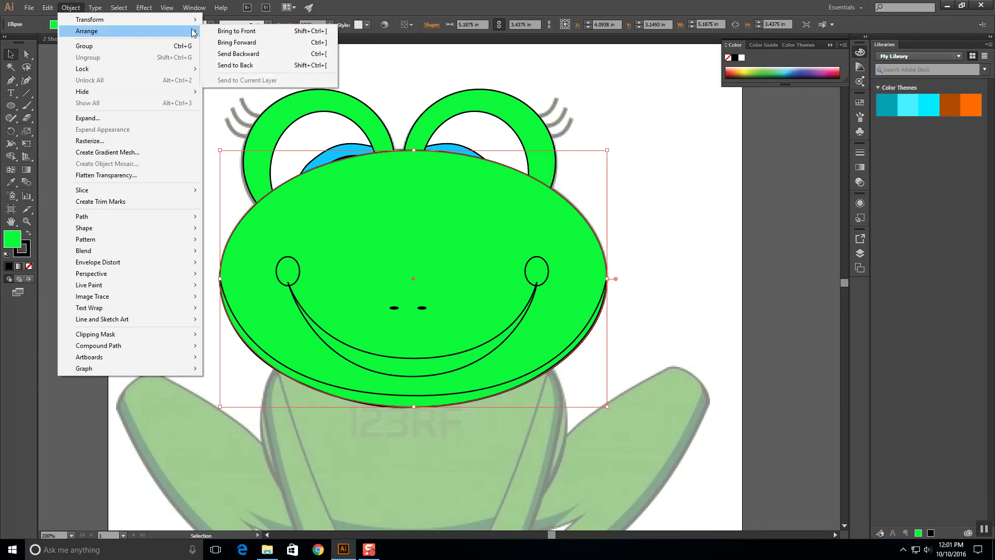
{"action": "left_click", "coordinate": [258, 70]}
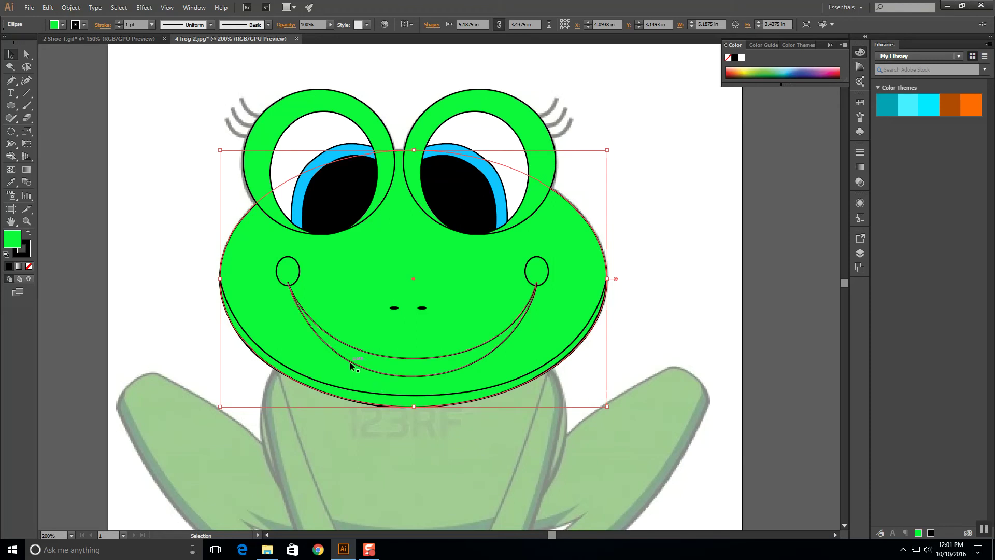
- Fill the left-hand cheek with a lighter tint of the head's sampled green, hex 7EFC93
{"action": "left_click", "coordinate": [301, 268]}
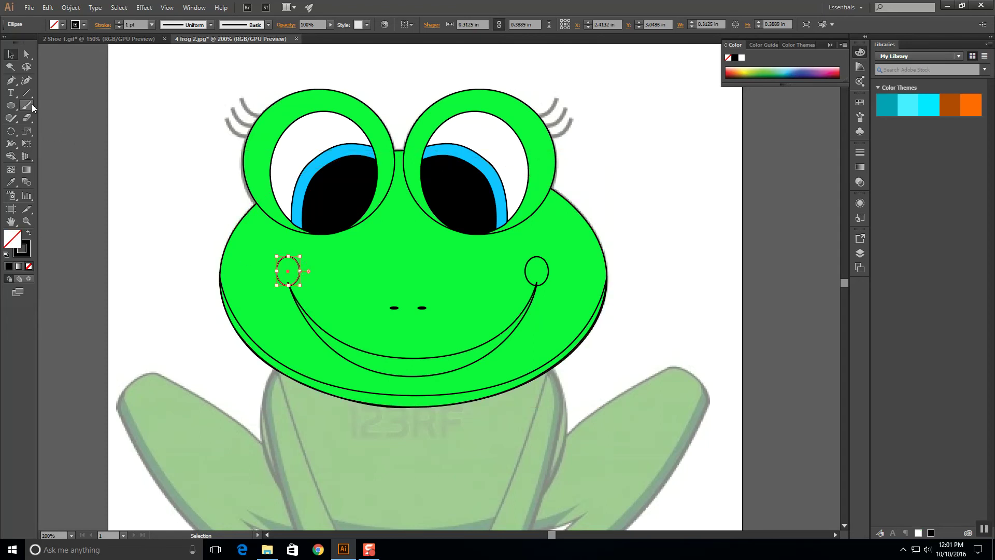
{"action": "left_click", "coordinate": [17, 185]}
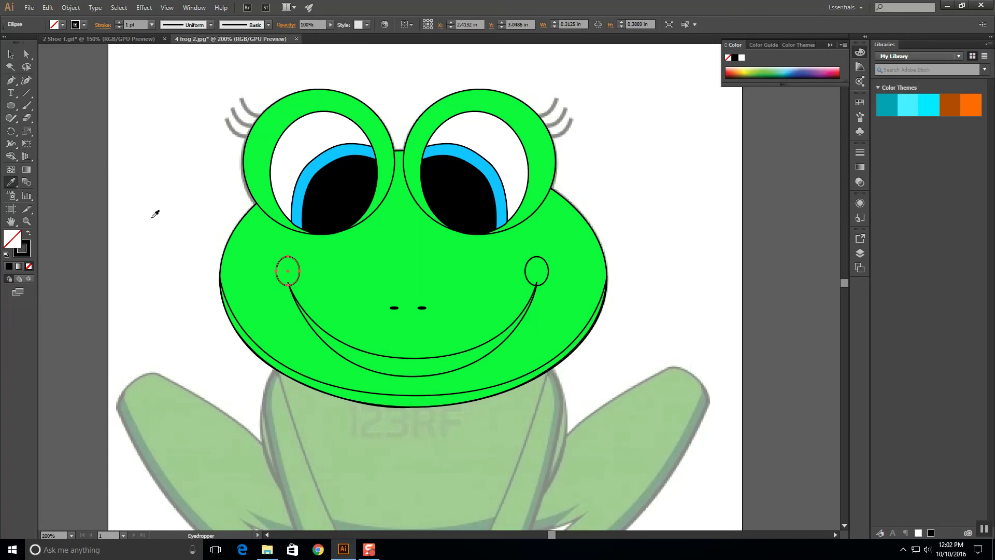
{"action": "left_click", "coordinate": [361, 251]}
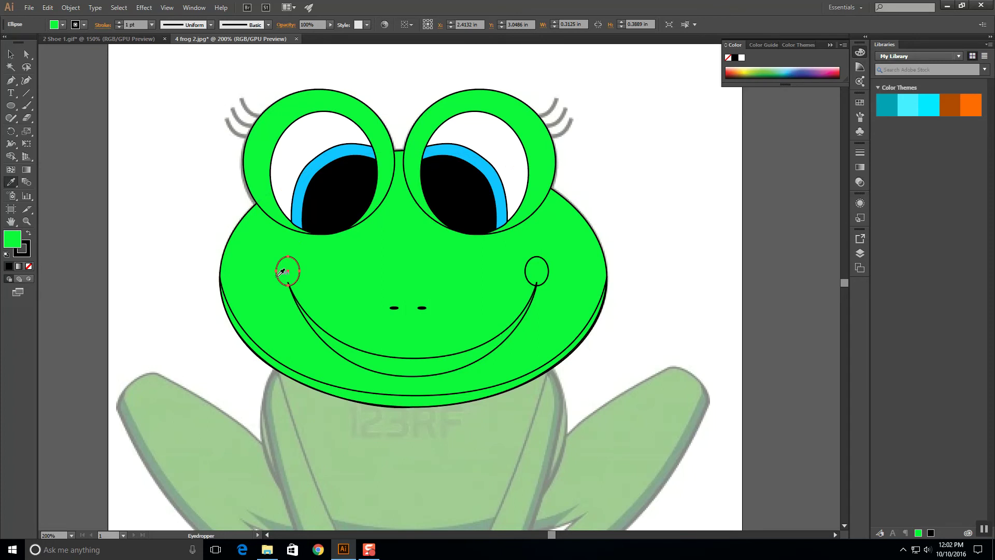
{"action": "double_click", "coordinate": [13, 240]}
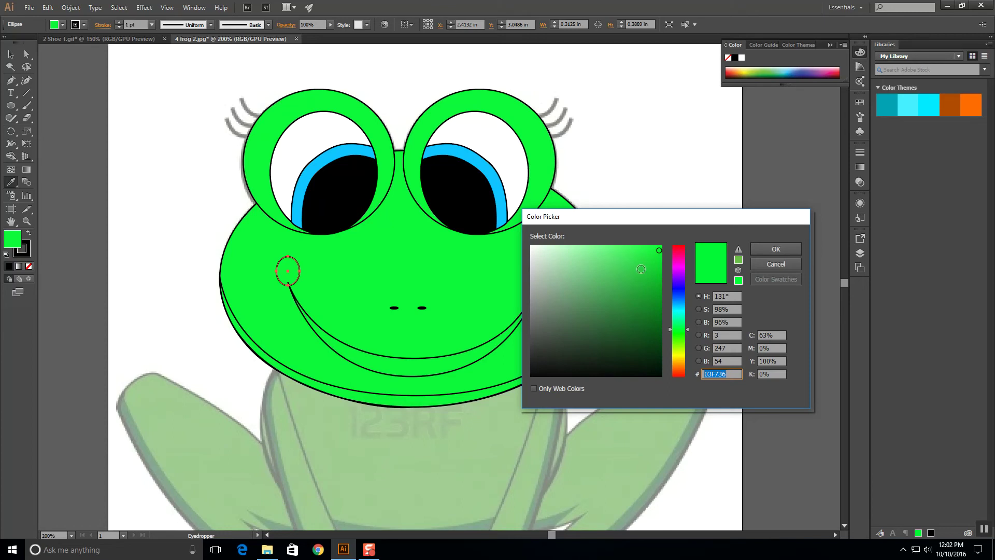
{"action": "left_click", "coordinate": [601, 245]}
{"action": "left_click_drag", "start_coordinate": [602, 244], "coordinate": [597, 246]}
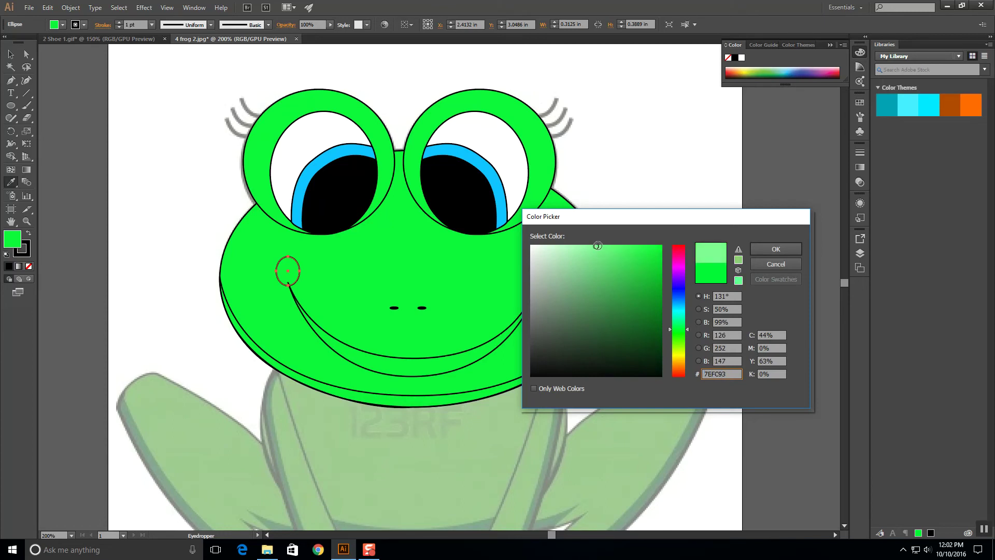
{"action": "left_click", "coordinate": [788, 248]}
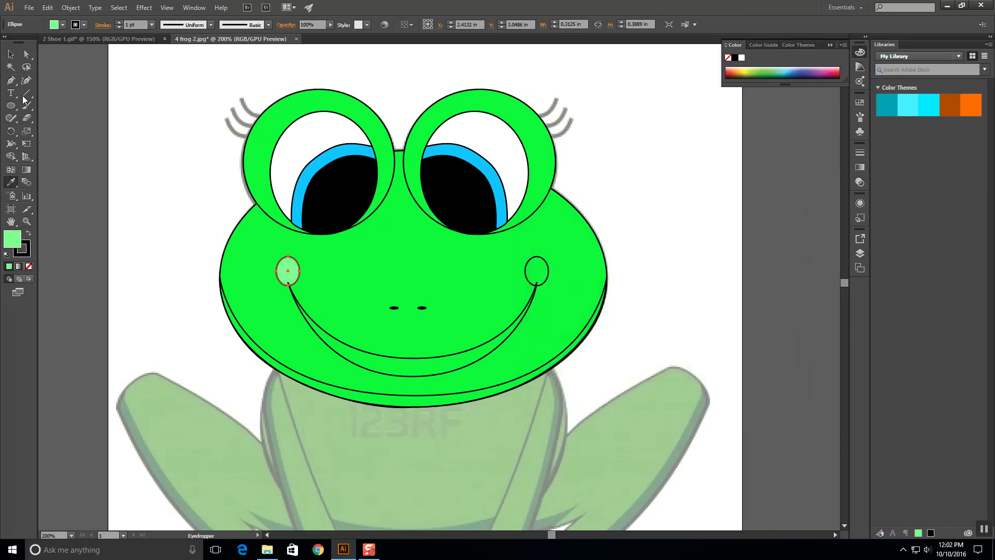
{"action": "left_click", "coordinate": [11, 54]}
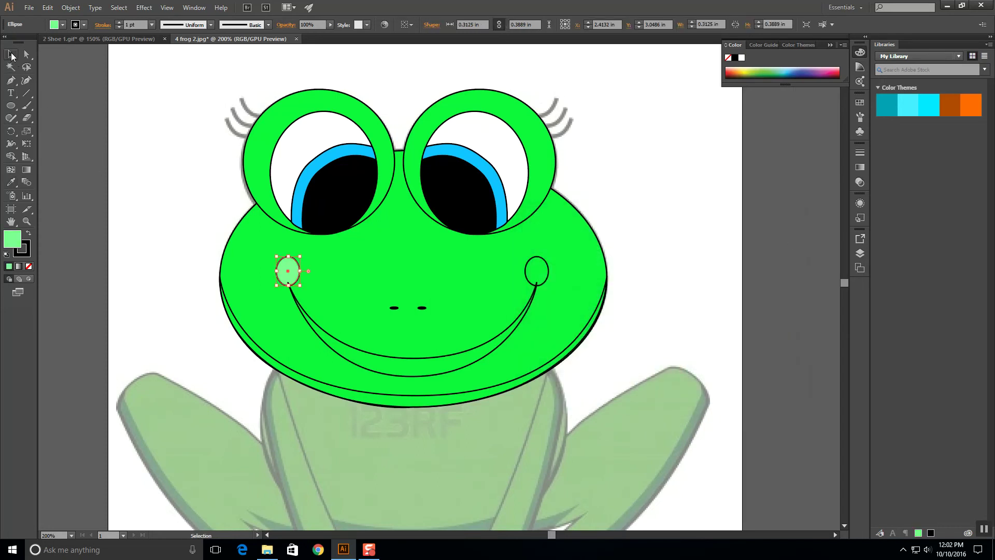
- Give the right-hand cheek the same light green fill and deselect it
{"action": "left_click", "coordinate": [538, 264]}
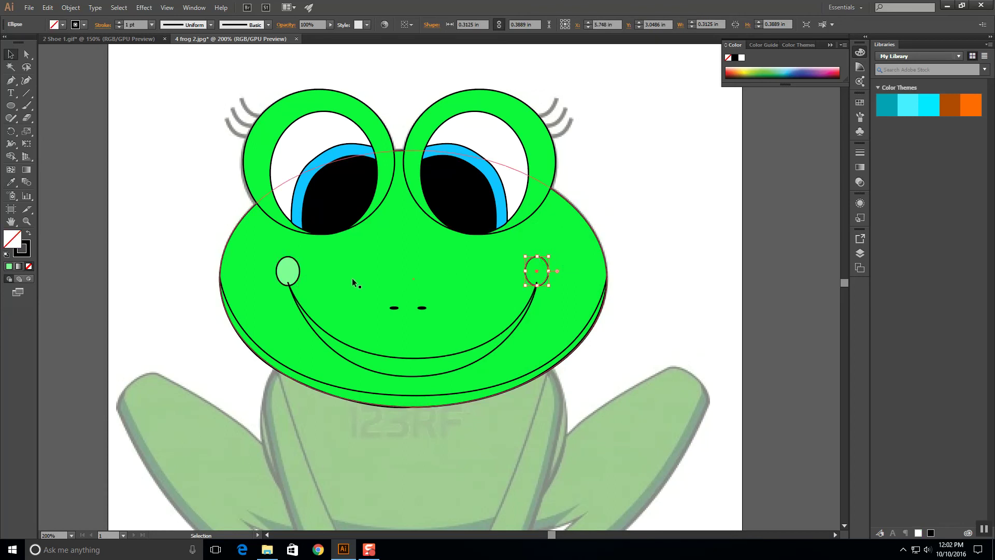
{"action": "left_click", "coordinate": [11, 267]}
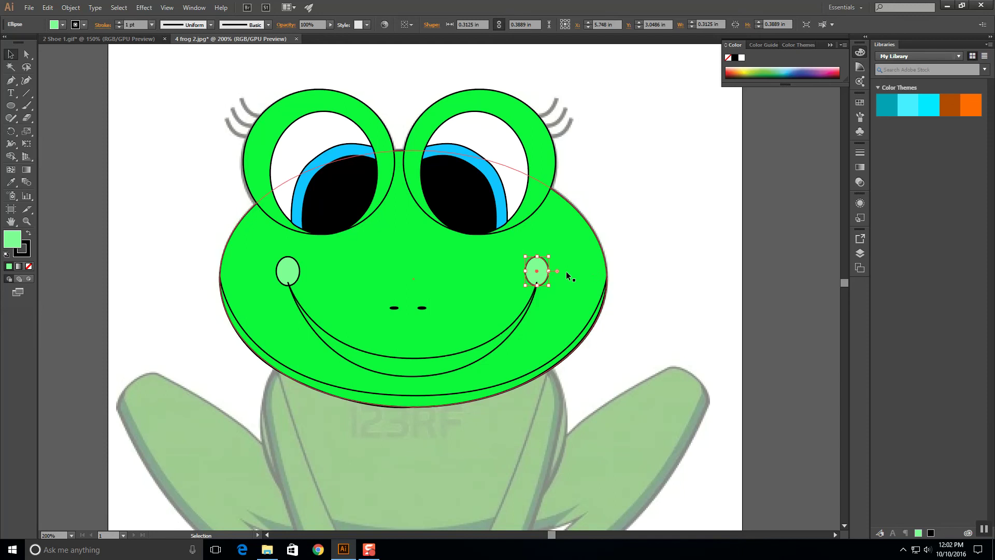
{"action": "left_click", "coordinate": [137, 240]}
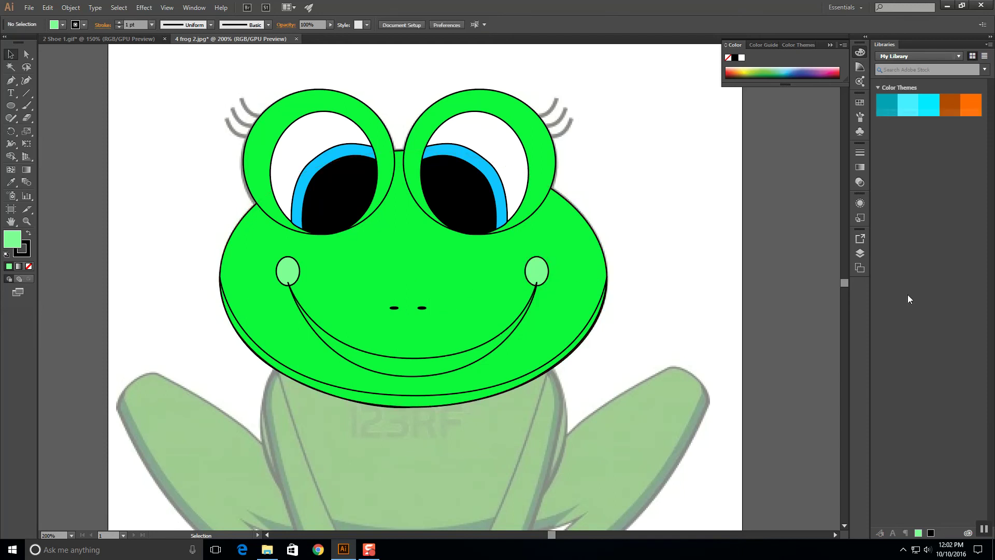
- Hide and reshow Layer 2 to compare it with the reference image, and remove the stroke from both cheeks
{"action": "left_click", "coordinate": [862, 253]}
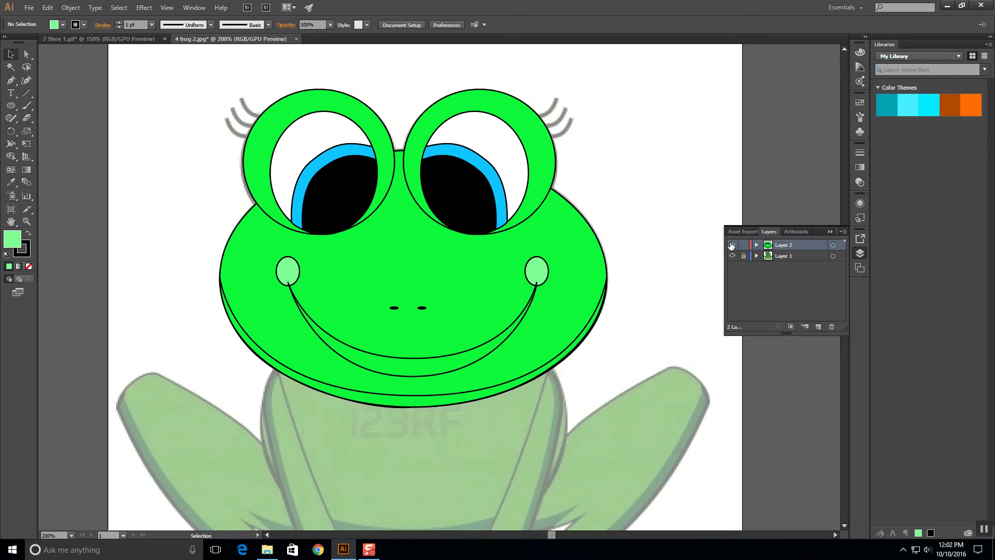
{"action": "left_click", "coordinate": [731, 244]}
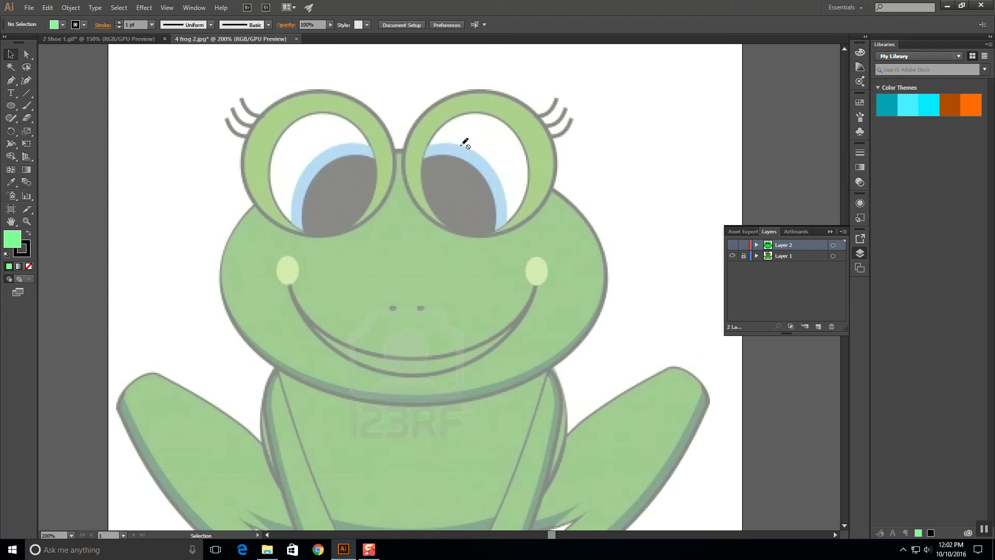
{"action": "left_click", "coordinate": [733, 245]}
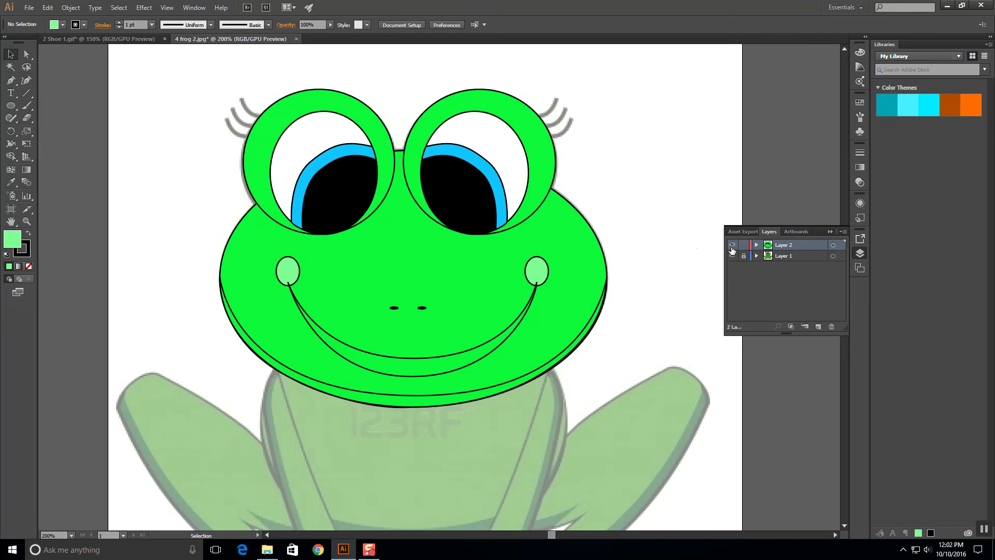
{"action": "left_click", "coordinate": [542, 266]}
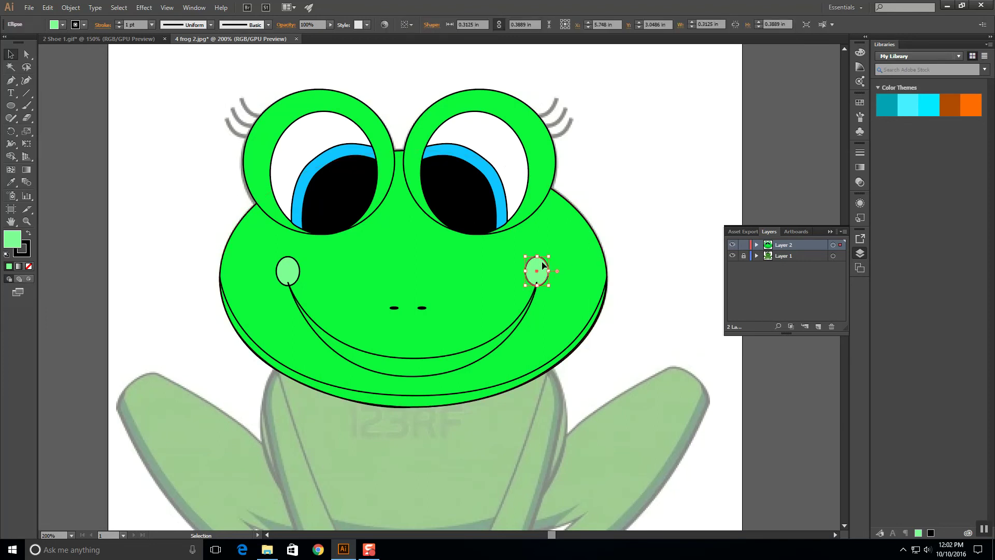
{"action": "left_click", "coordinate": [27, 252]}
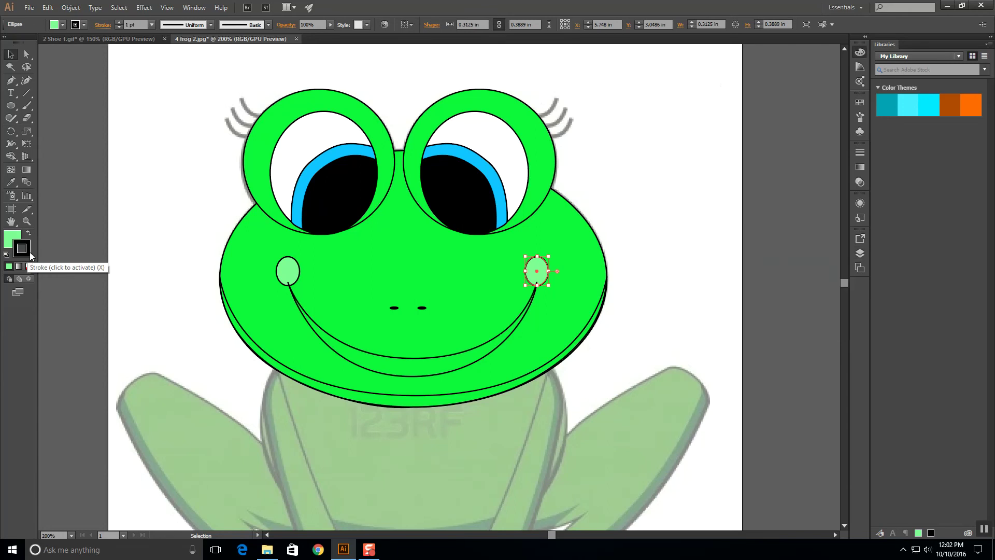
{"action": "left_click", "coordinate": [29, 265]}
{"action": "left_click", "coordinate": [287, 270]}
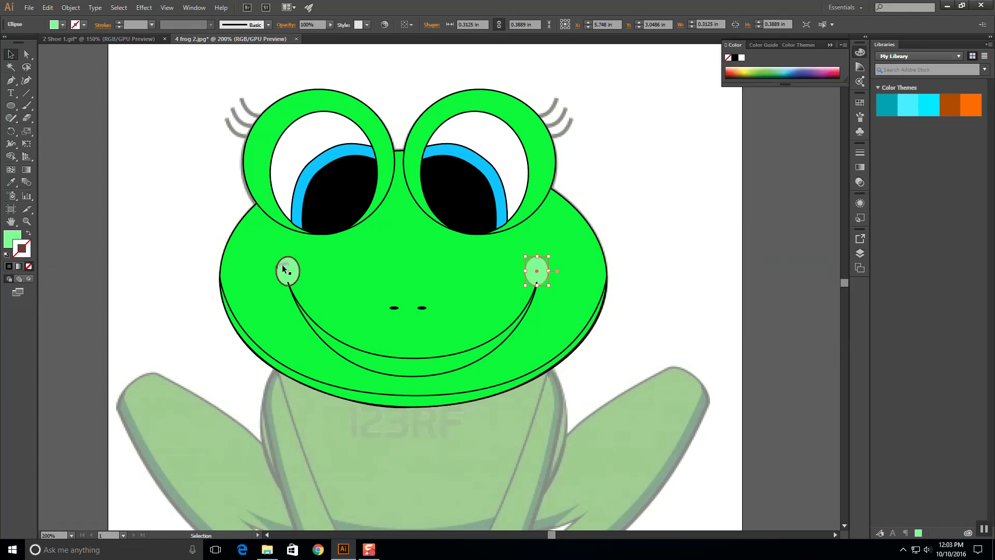
{"action": "left_click", "coordinate": [28, 267]}
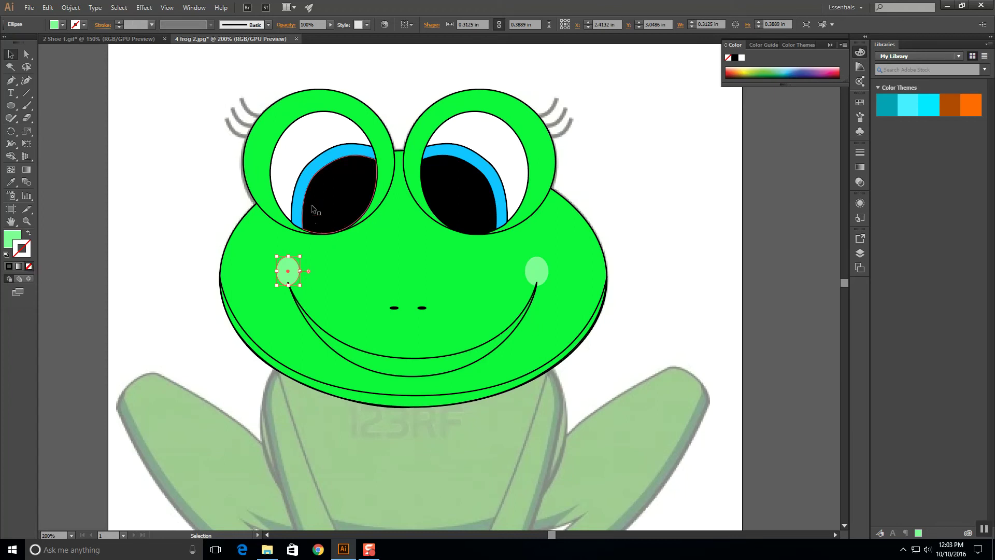
{"action": "left_click", "coordinate": [309, 170]}
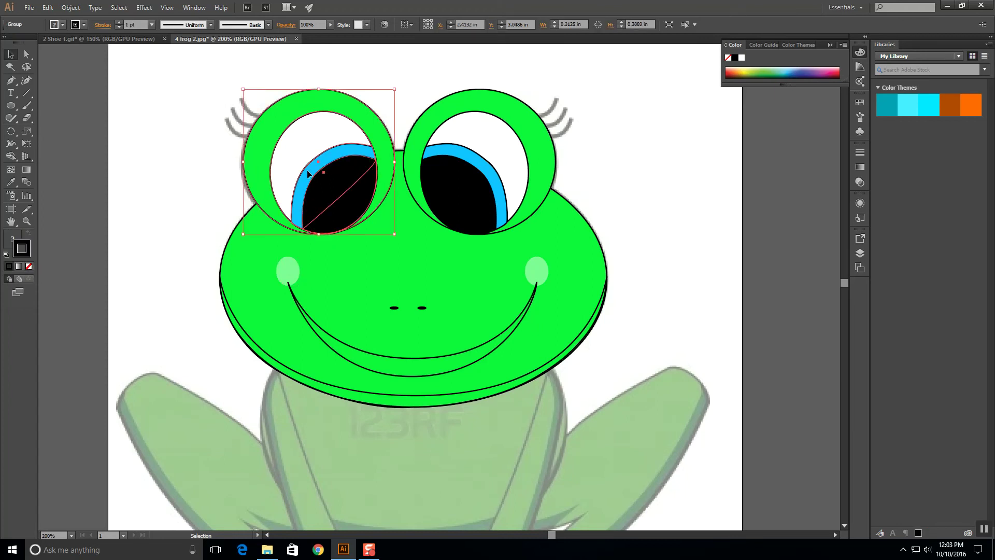
{"action": "left_click", "coordinate": [28, 267]}
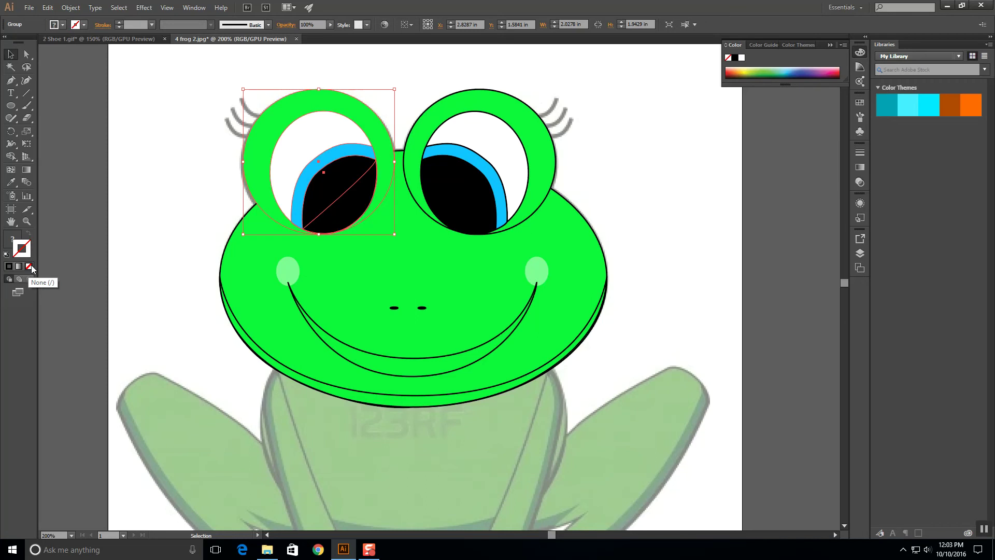
{"action": "left_click", "coordinate": [218, 94]}
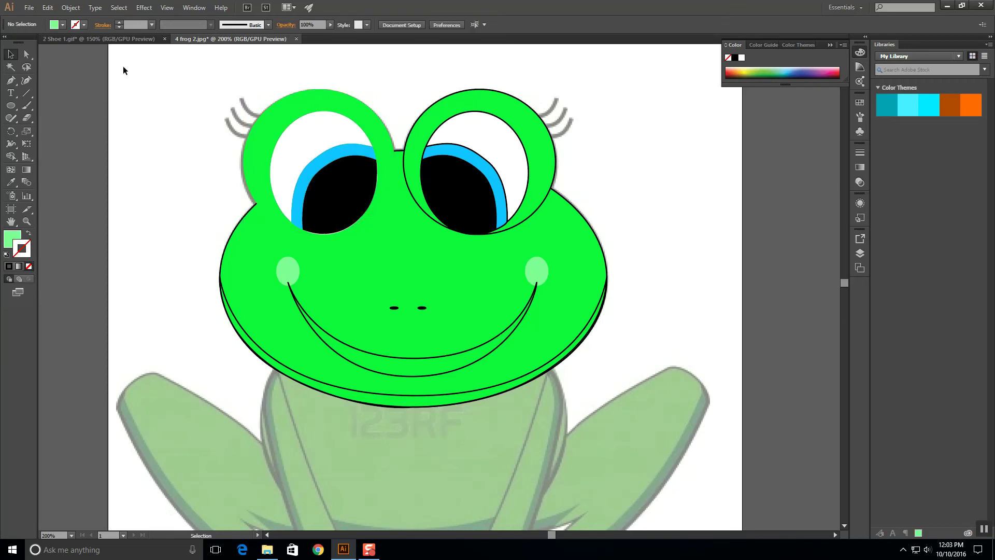
{"action": "key", "text": "ctrl+z"}
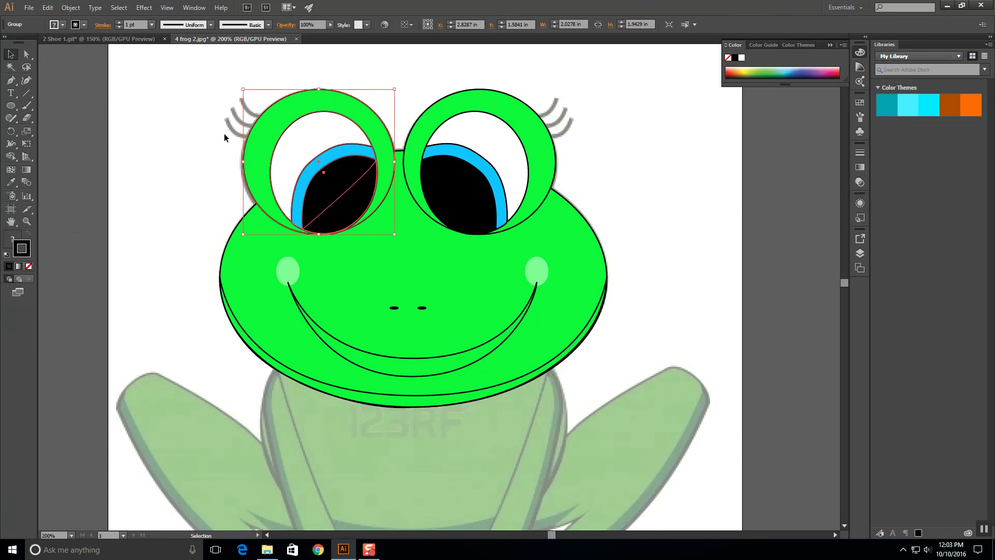
{"action": "left_click", "coordinate": [151, 117]}
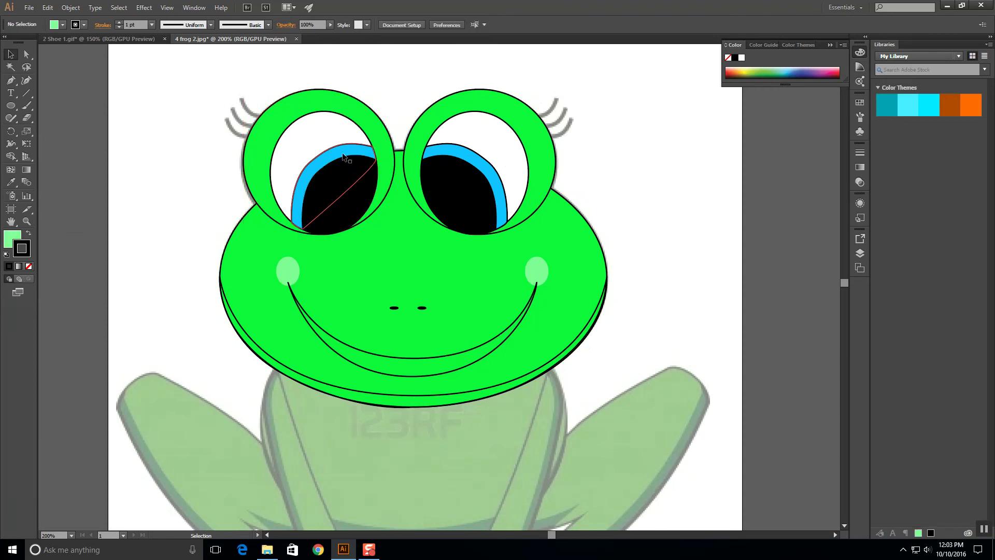
- Ungroup the left-hand eye into its separate shapes and deselect them
{"action": "left_click", "coordinate": [365, 113]}
{"action": "left_click", "coordinate": [71, 7]}
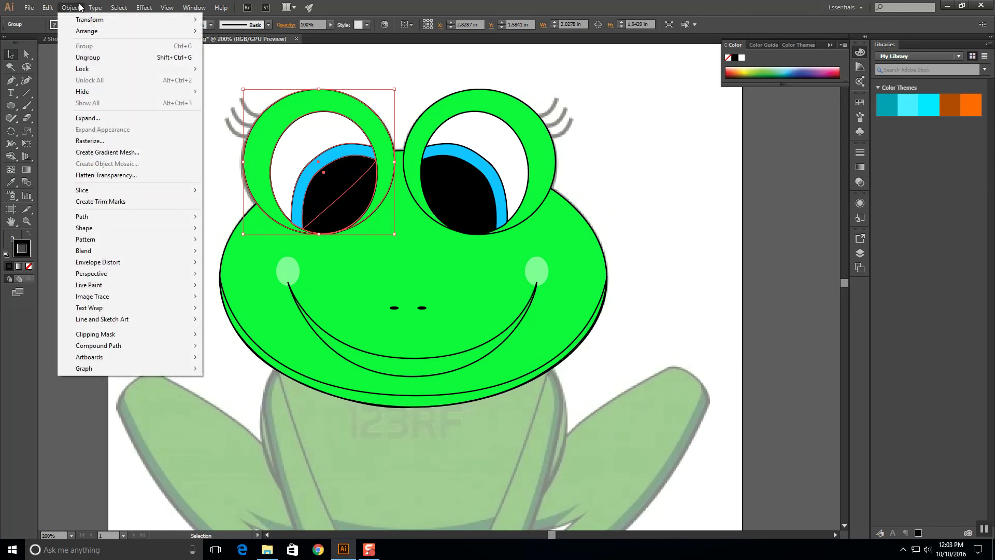
{"action": "left_click", "coordinate": [97, 56]}
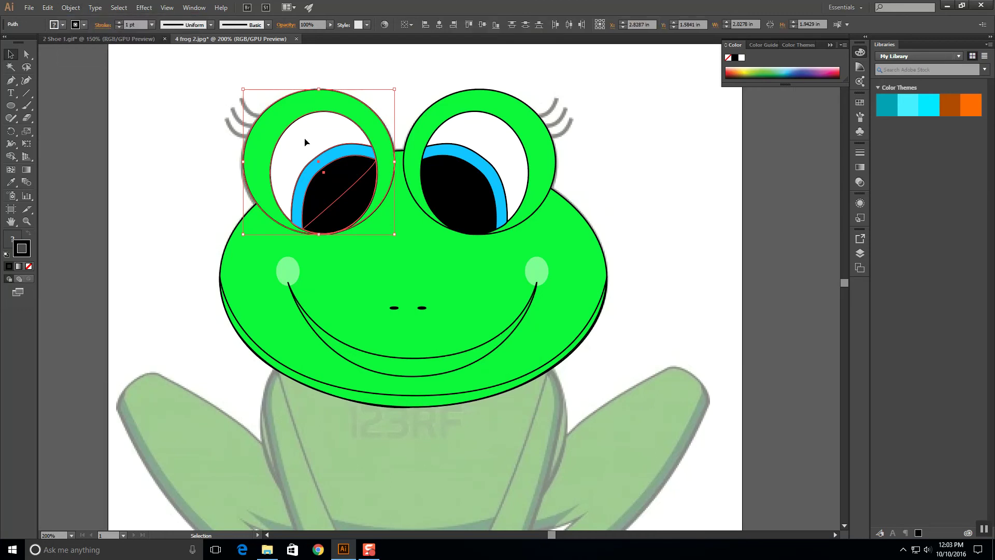
{"action": "left_click", "coordinate": [216, 181]}
- Ungroup the right-hand eye and remove the stroke from the blue iris shapes of both eyes
{"action": "left_click", "coordinate": [339, 176]}
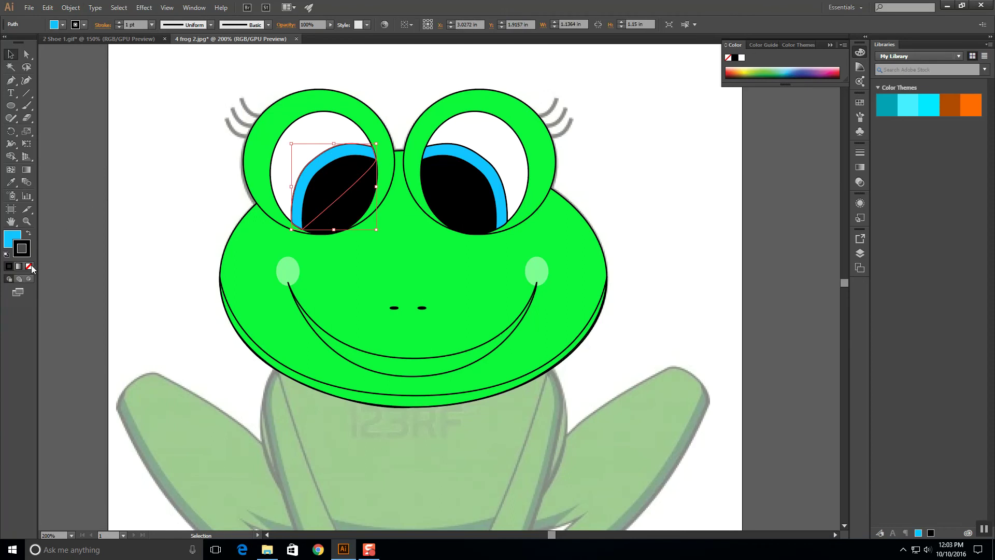
{"action": "left_click", "coordinate": [488, 116]}
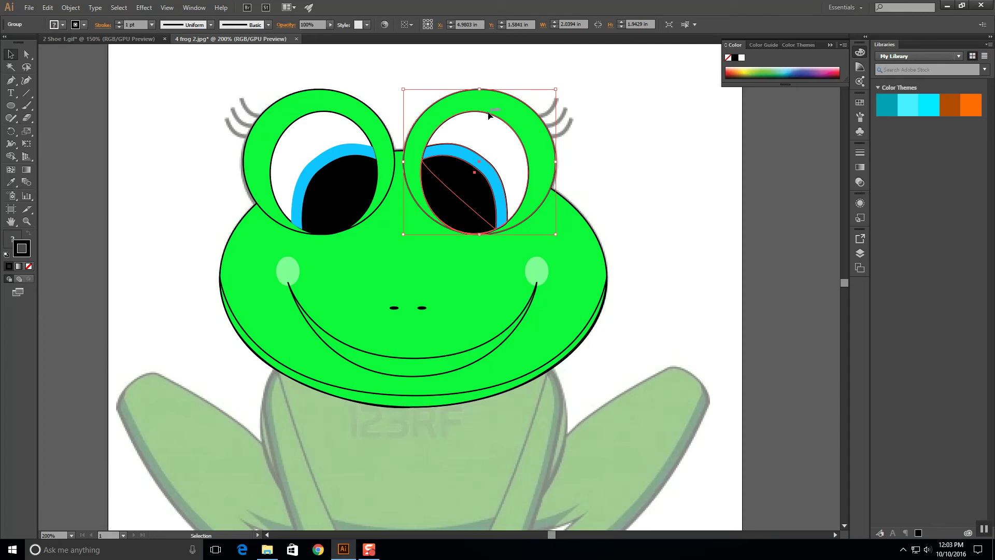
{"action": "left_click", "coordinate": [78, 8]}
{"action": "left_click", "coordinate": [88, 57]}
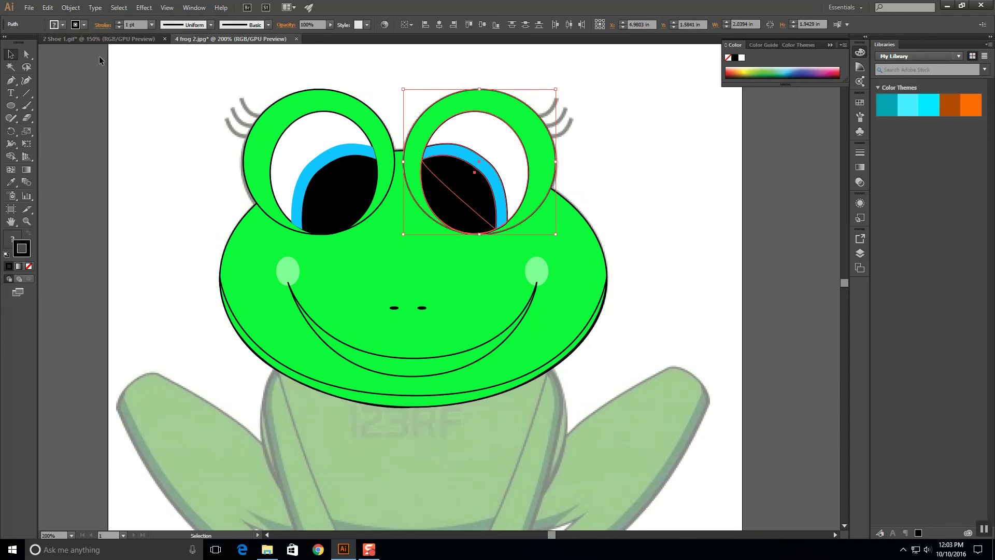
{"action": "left_click", "coordinate": [489, 164]}
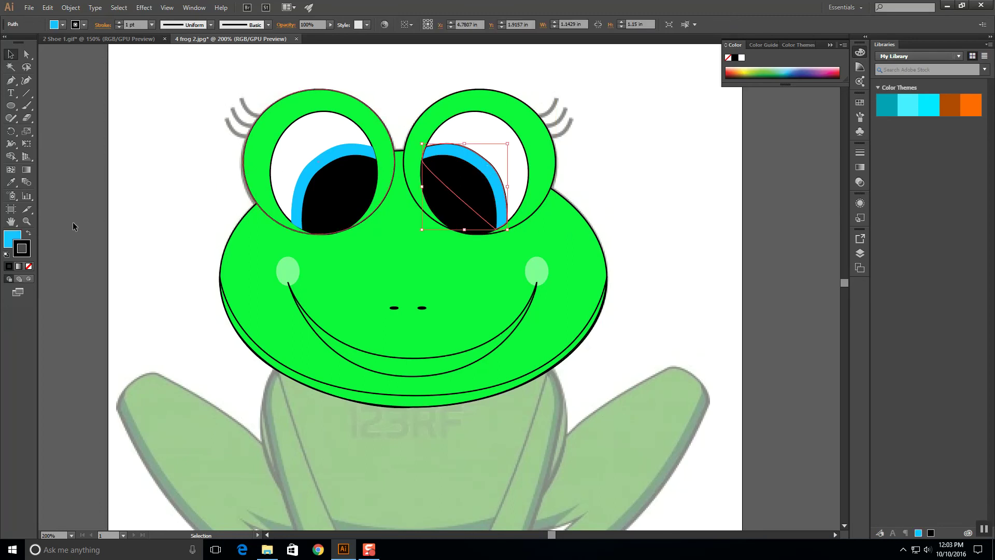
{"action": "left_click", "coordinate": [29, 265]}
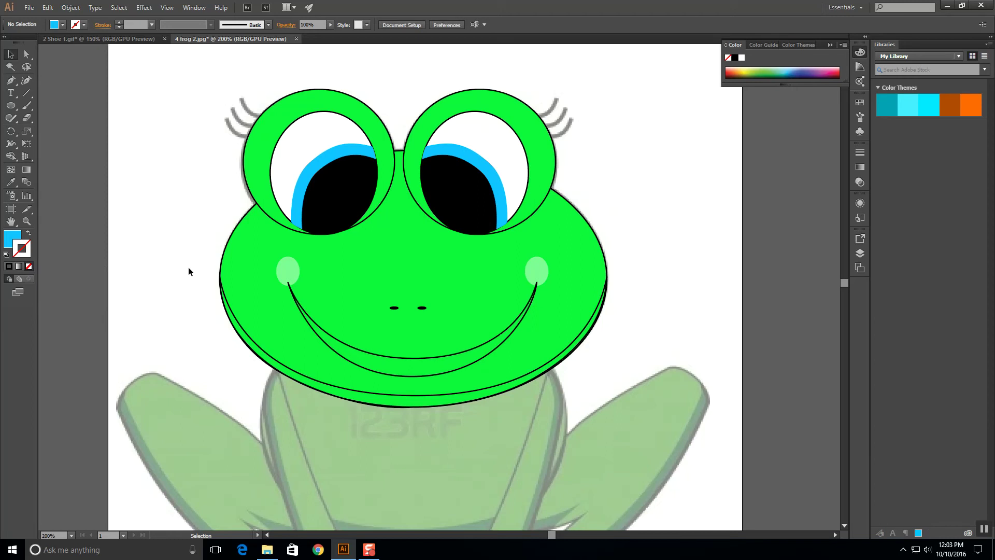
- Send the smile path one level backward so its end sits behind the right-hand cheek, and deselect it
{"action": "left_click", "coordinate": [309, 315]}
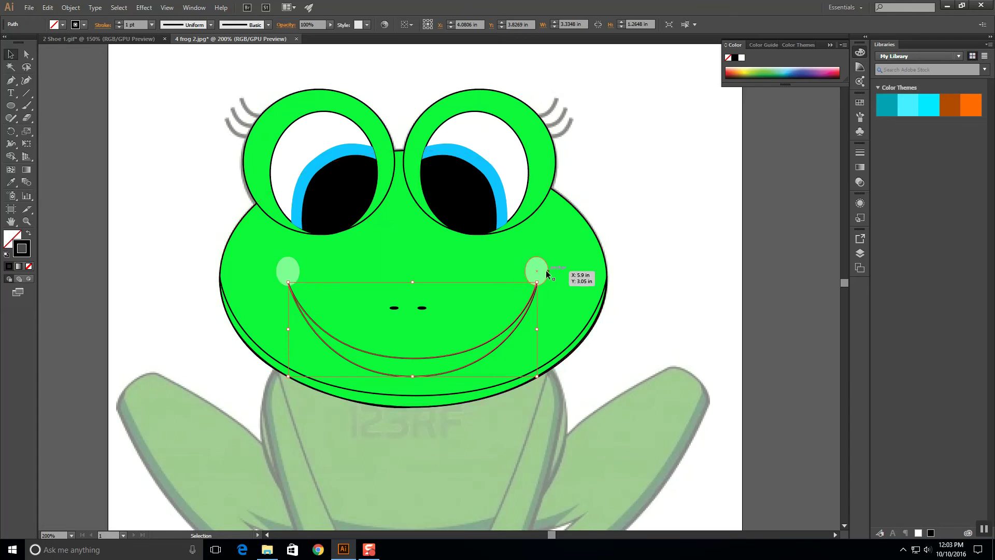
{"action": "left_click", "coordinate": [570, 279]}
{"action": "left_click", "coordinate": [706, 262]}
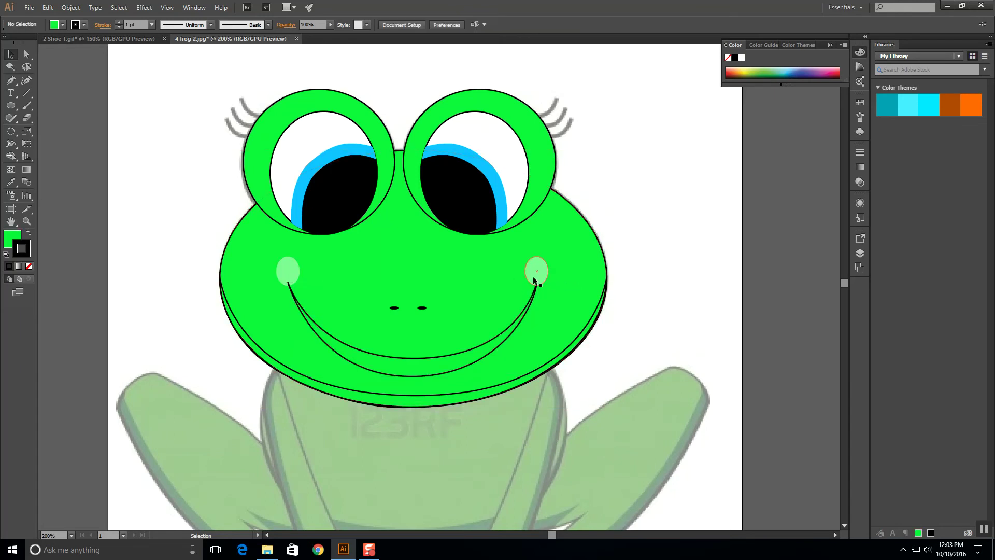
{"action": "left_click", "coordinate": [529, 300]}
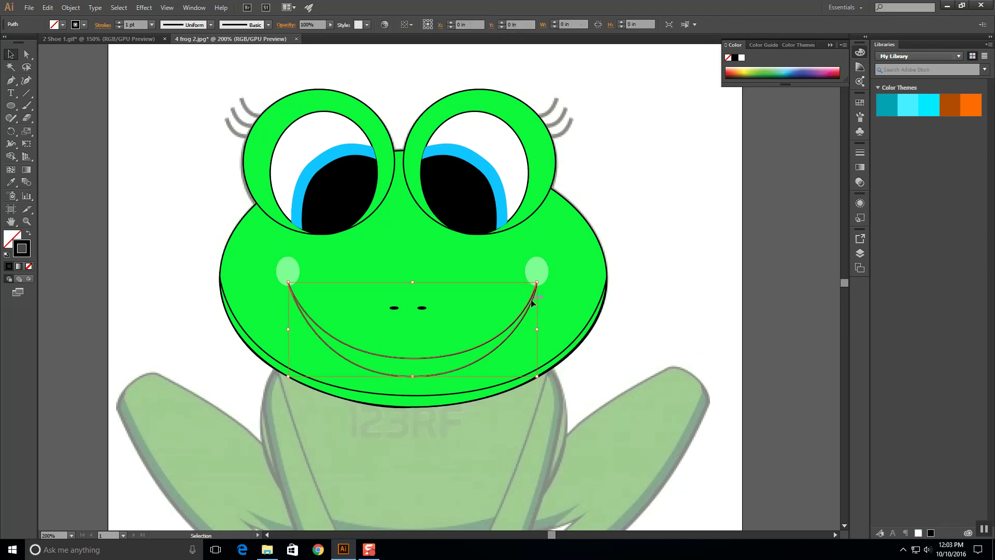
{"action": "left_click", "coordinate": [70, 7]}
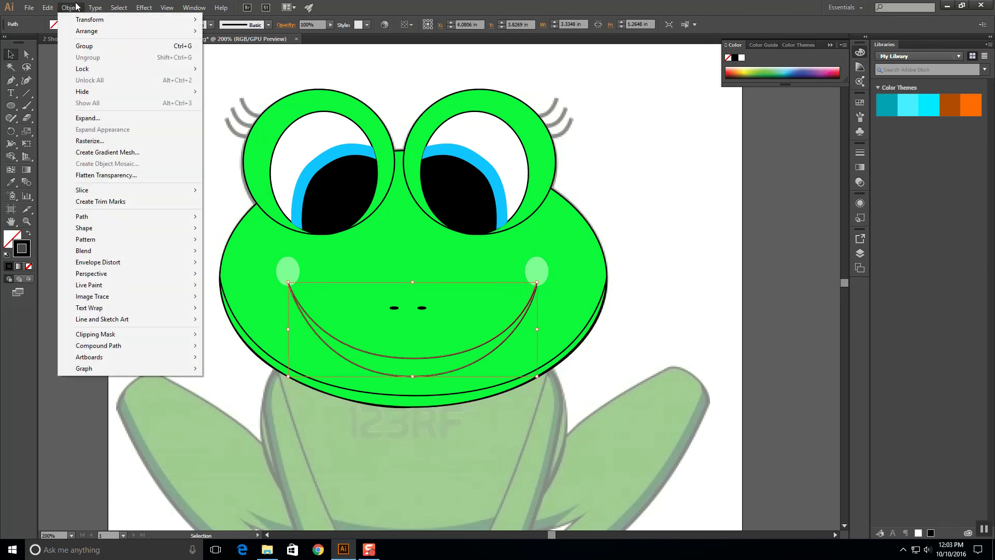
{"action": "mouse_move", "coordinate": [96, 32]}
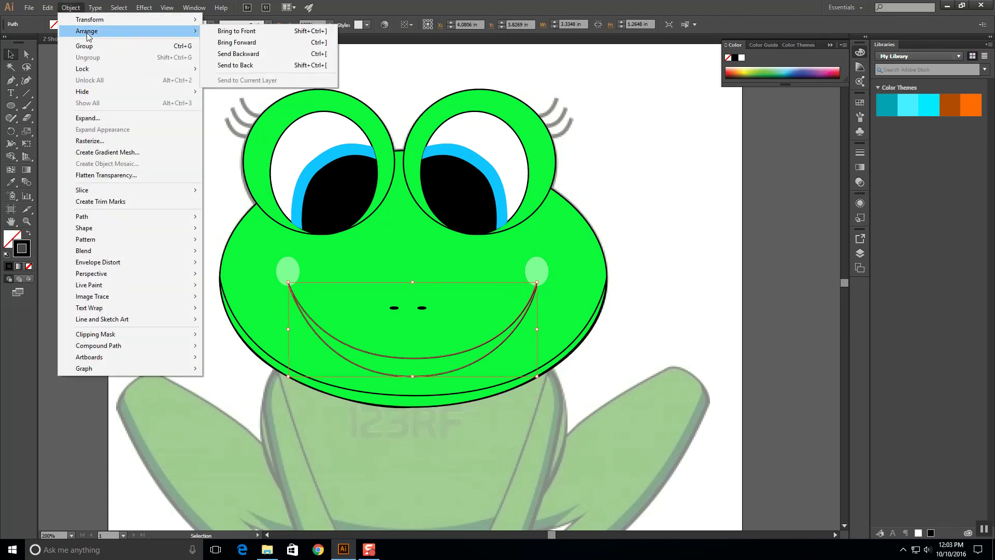
{"action": "left_click", "coordinate": [257, 54]}
{"action": "left_click", "coordinate": [644, 258]}
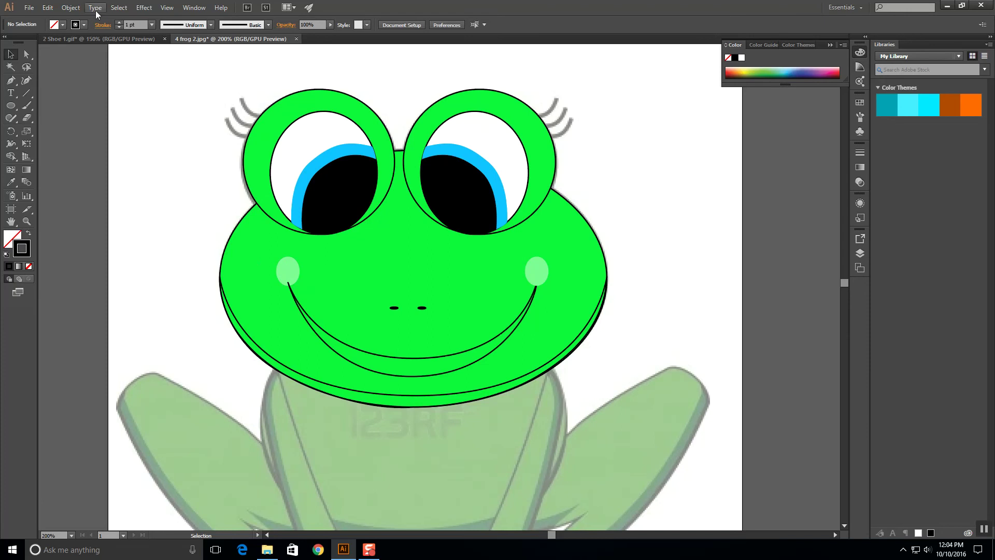
- Send the smile path backward once more so its other end sits behind the left-hand cheek
{"action": "left_click", "coordinate": [334, 334]}
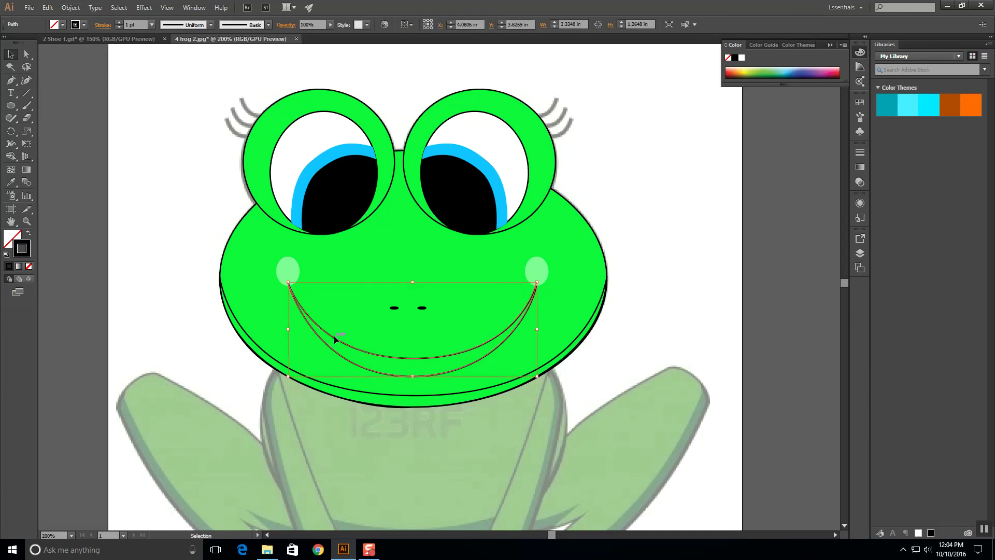
{"action": "left_click", "coordinate": [70, 7]}
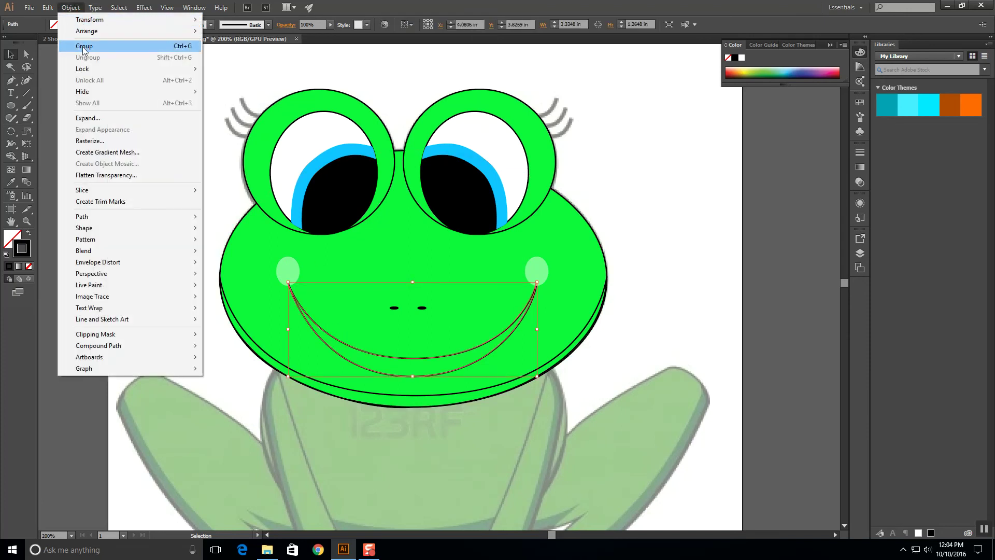
{"action": "mouse_move", "coordinate": [86, 33]}
{"action": "left_click", "coordinate": [228, 54]}
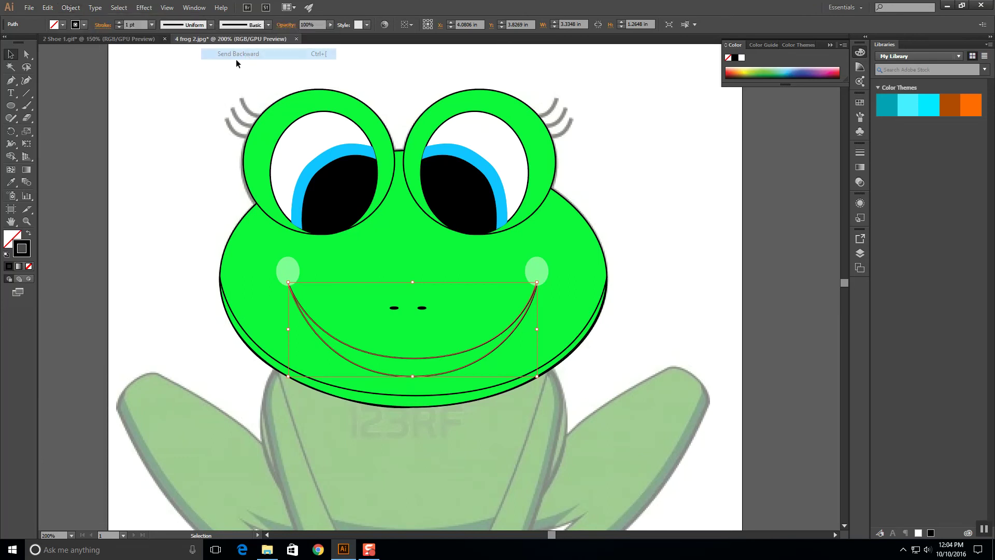
{"action": "left_click", "coordinate": [170, 241]}
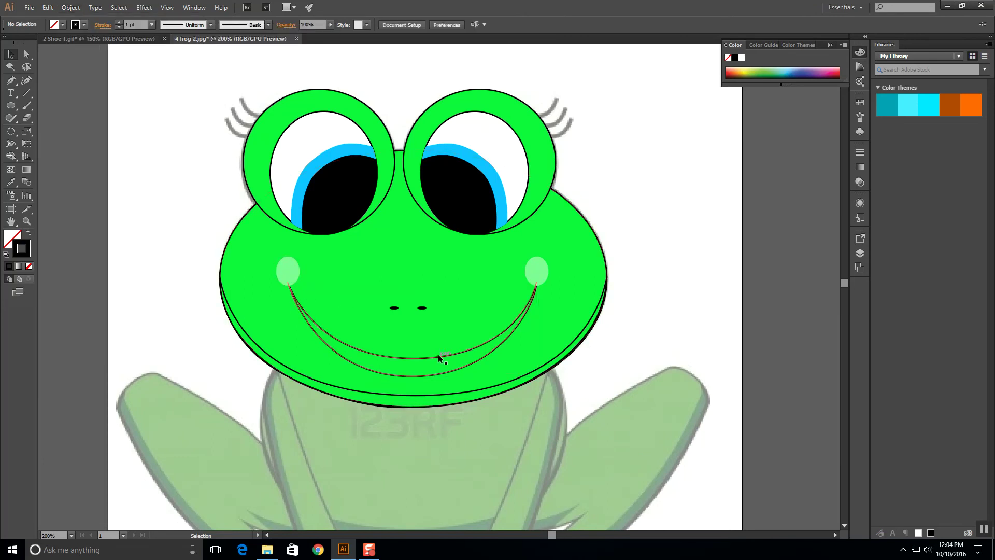
- Fill the crescent along the head's lower edge with the head's green using the Eyedropper, and hide and reshow Layer 2 to compare it with the reference
{"action": "left_click", "coordinate": [465, 396]}
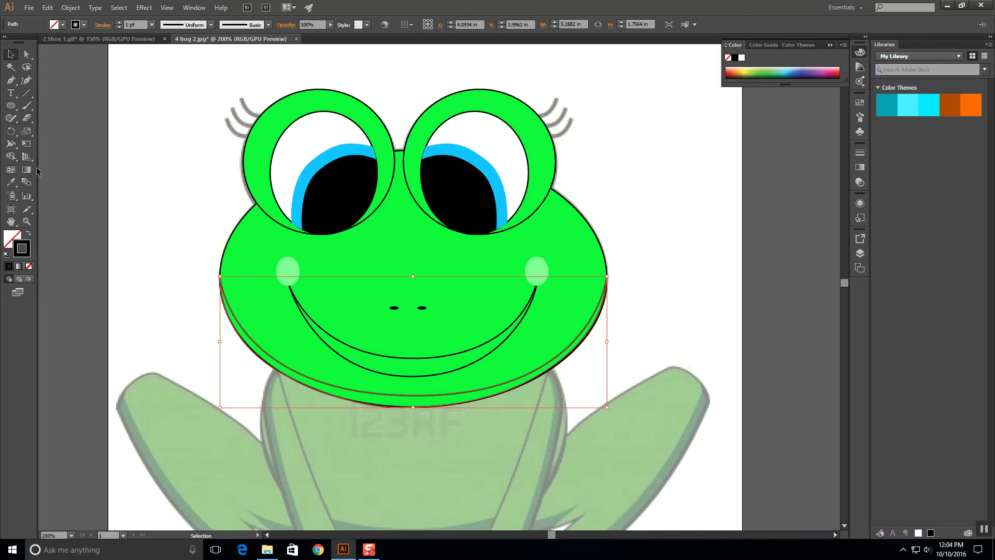
{"action": "left_click", "coordinate": [11, 182]}
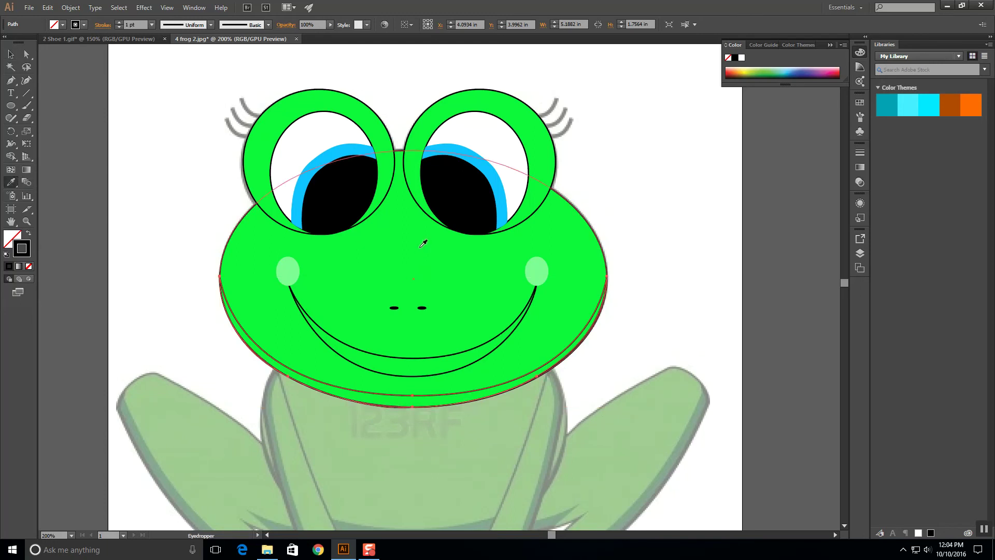
{"action": "left_click", "coordinate": [413, 232]}
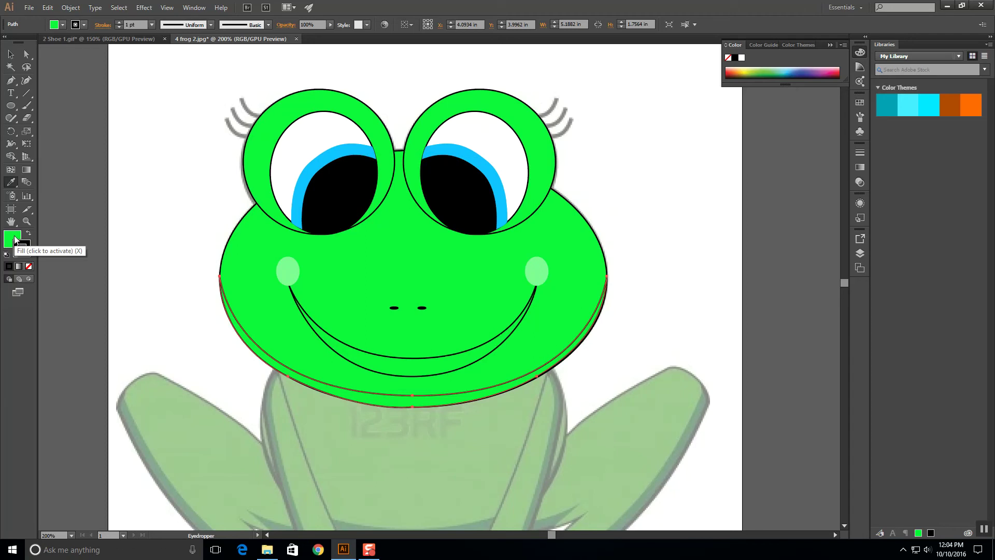
{"action": "left_click", "coordinate": [24, 251]}
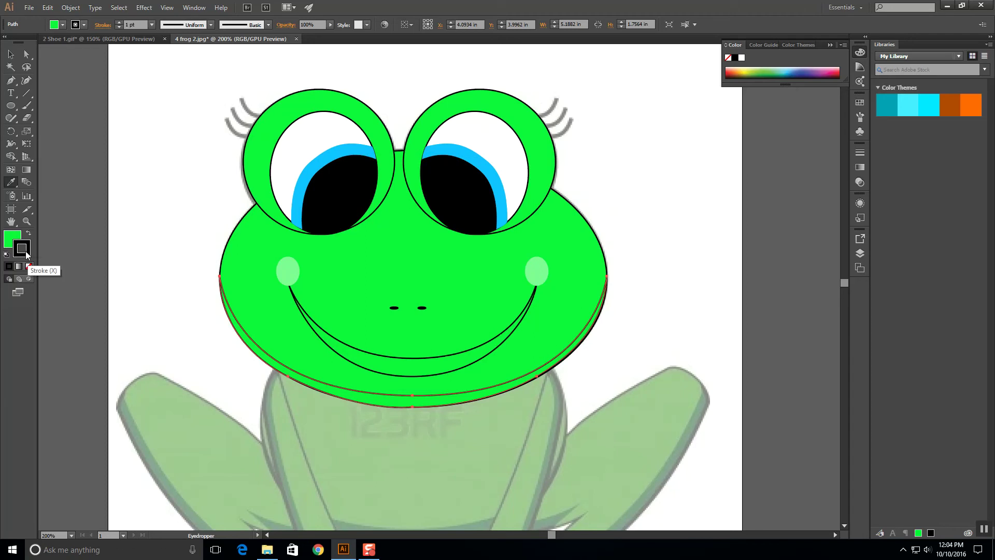
{"action": "left_click", "coordinate": [860, 253]}
{"action": "left_click", "coordinate": [733, 246]}
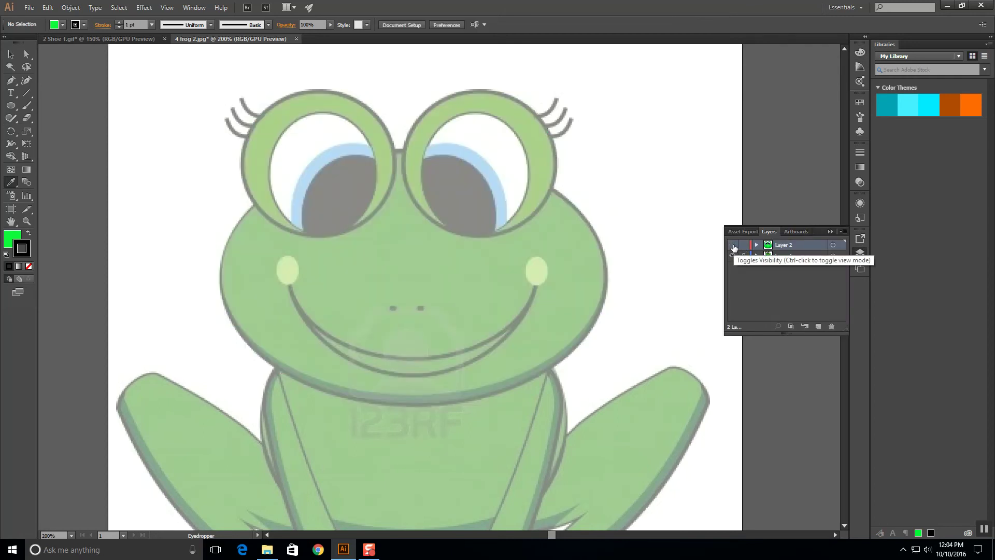
{"action": "left_click", "coordinate": [733, 245]}
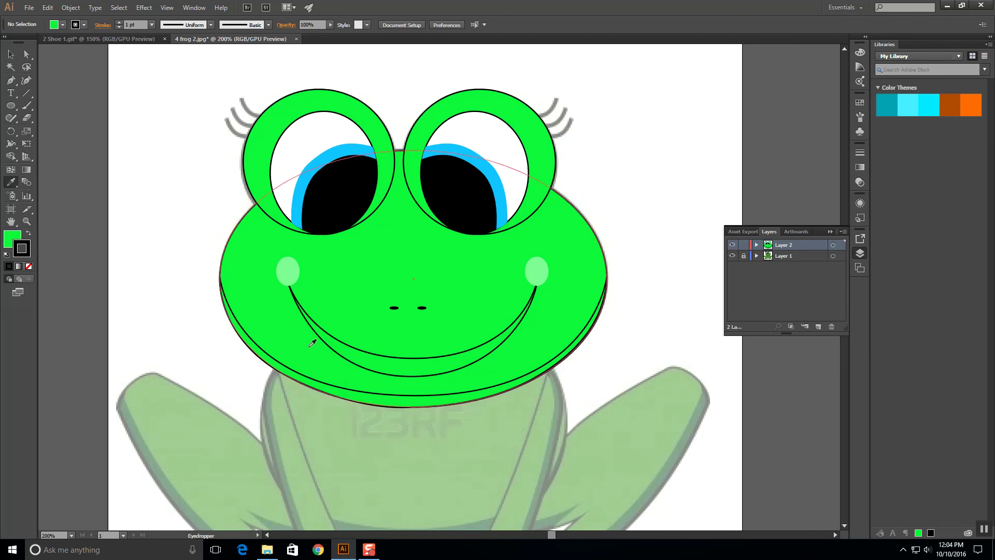
- Remove the stroke from the crescent under the chin and set its fill to a darker green, hex 1FA034
{"action": "key", "text": "v"}
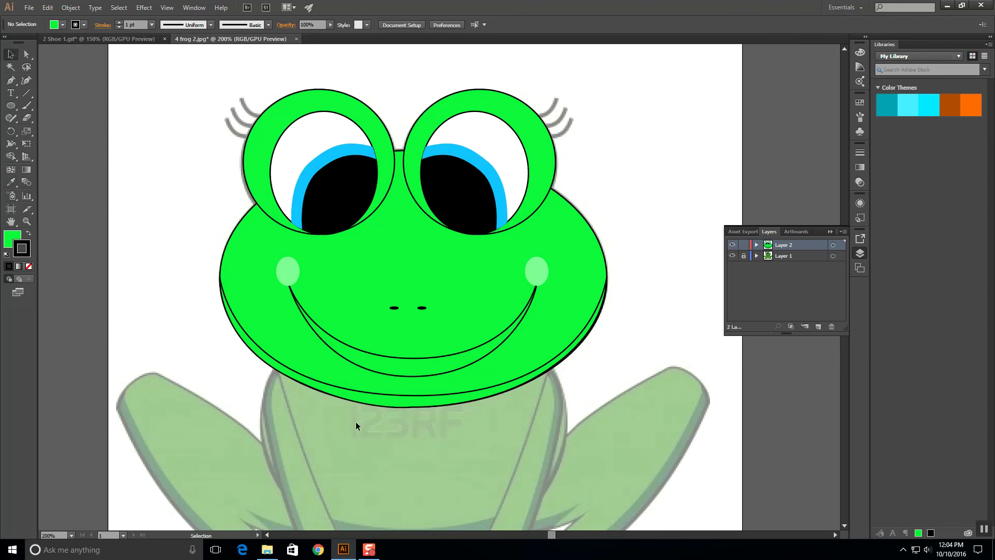
{"action": "left_click", "coordinate": [350, 388]}
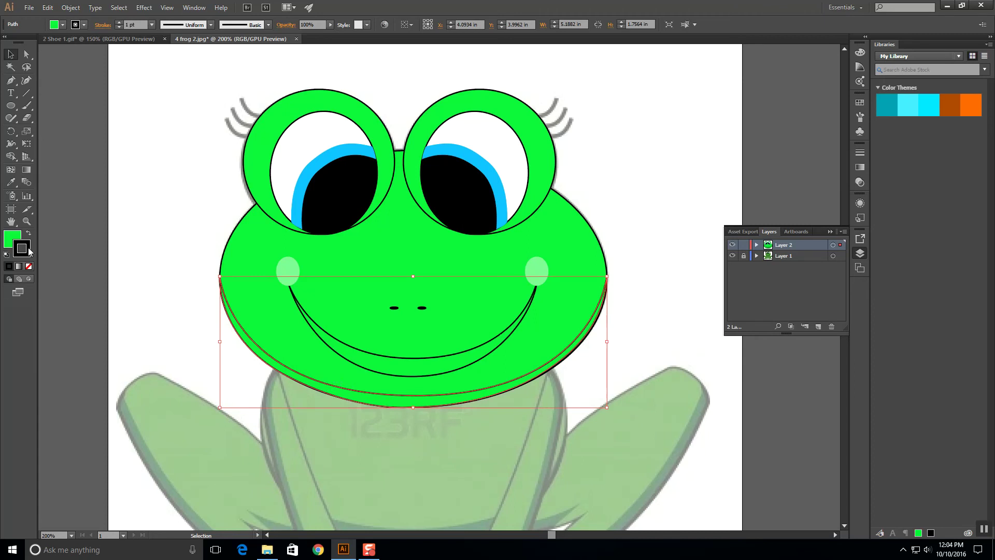
{"action": "left_click", "coordinate": [29, 266]}
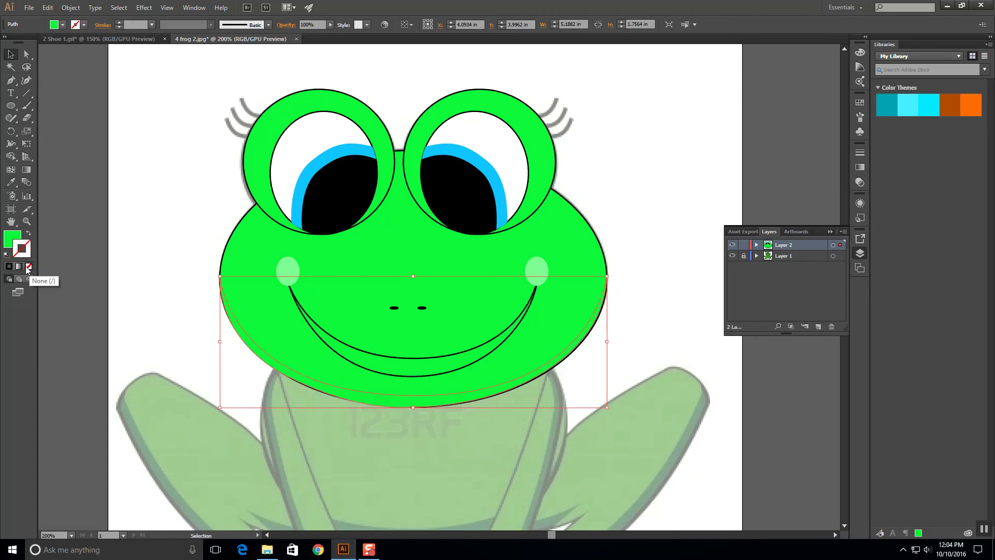
{"action": "double_click", "coordinate": [11, 238]}
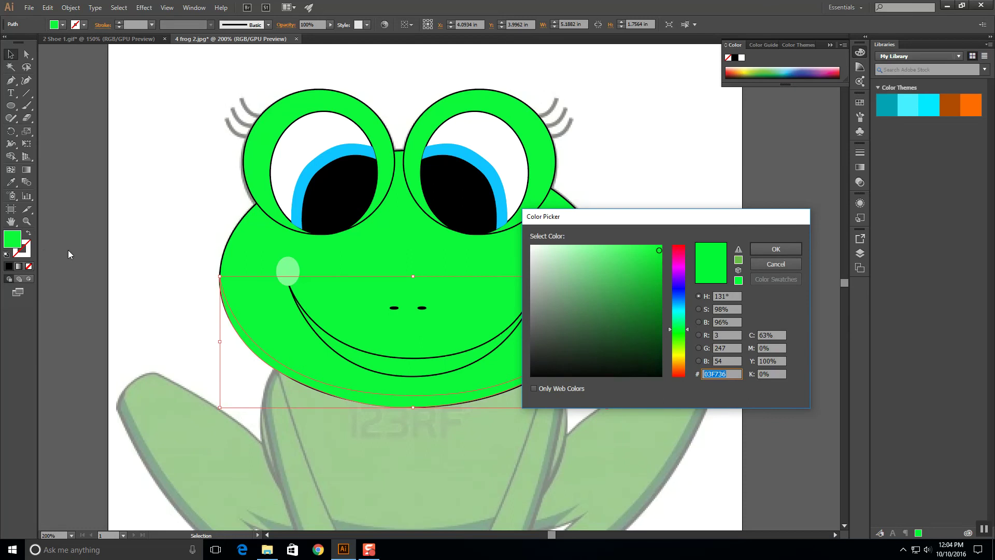
{"action": "left_click_drag", "start_coordinate": [641, 286], "coordinate": [637, 293]}
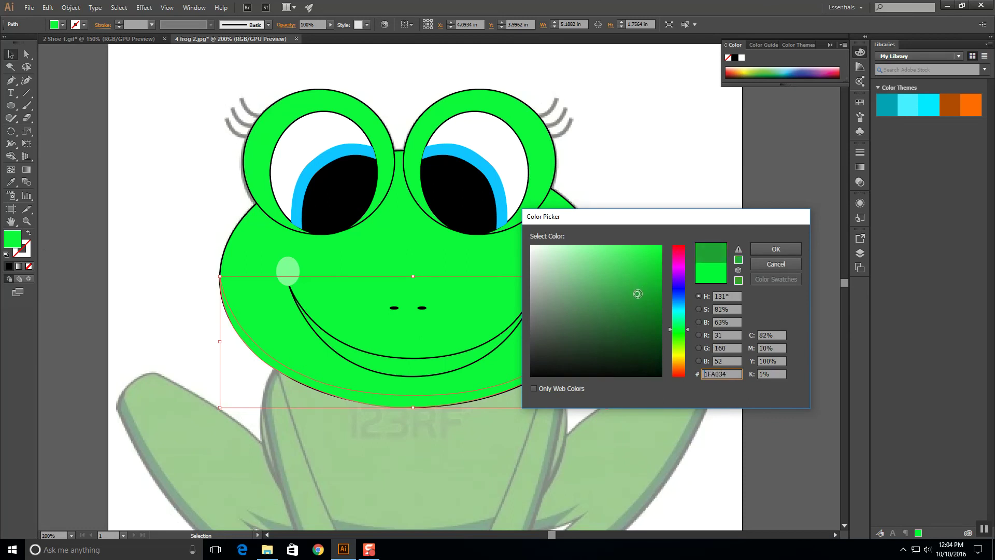
{"action": "left_click", "coordinate": [782, 249]}
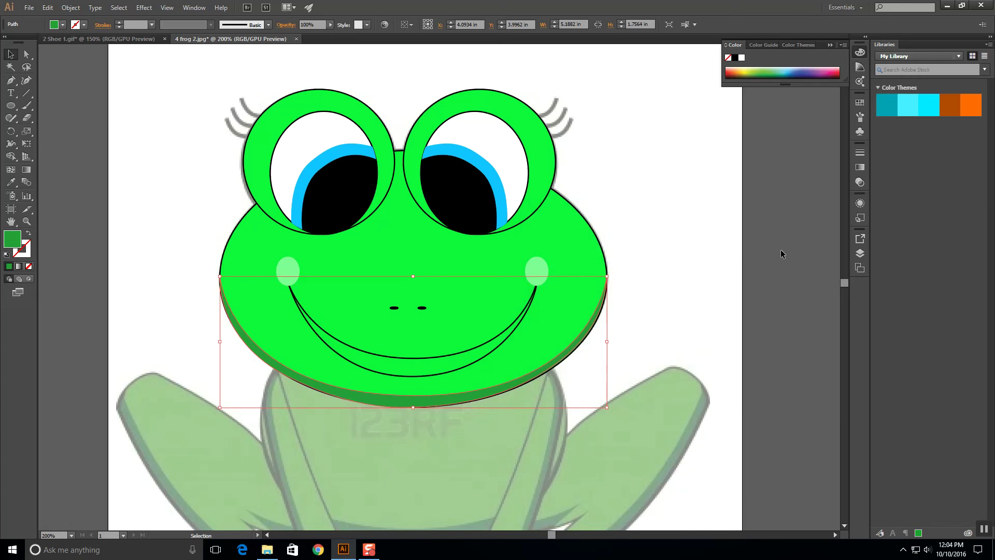
{"action": "left_click", "coordinate": [60, 122]}
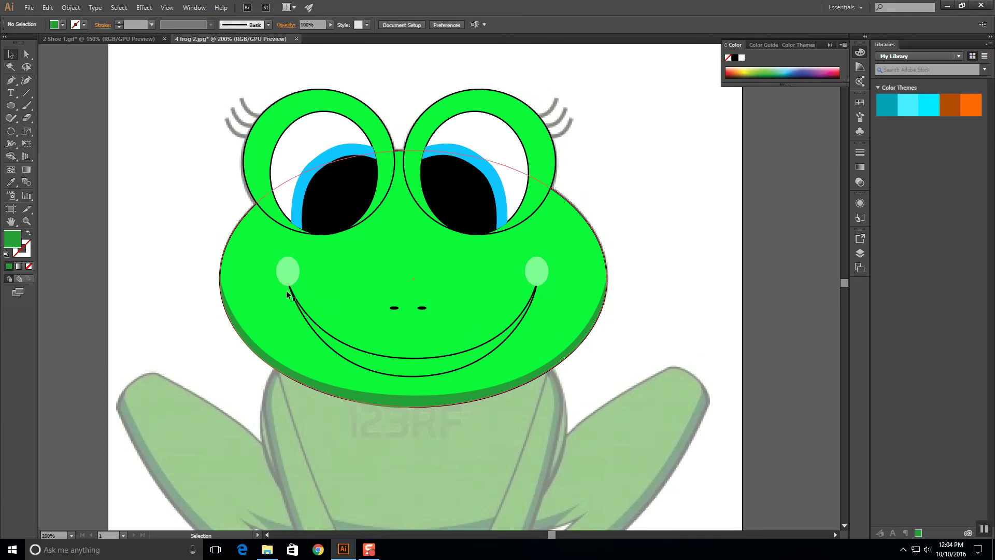
- Try a 3 pt stroke weight on the smile path and deselect it to check the look
{"action": "left_click", "coordinate": [440, 356]}
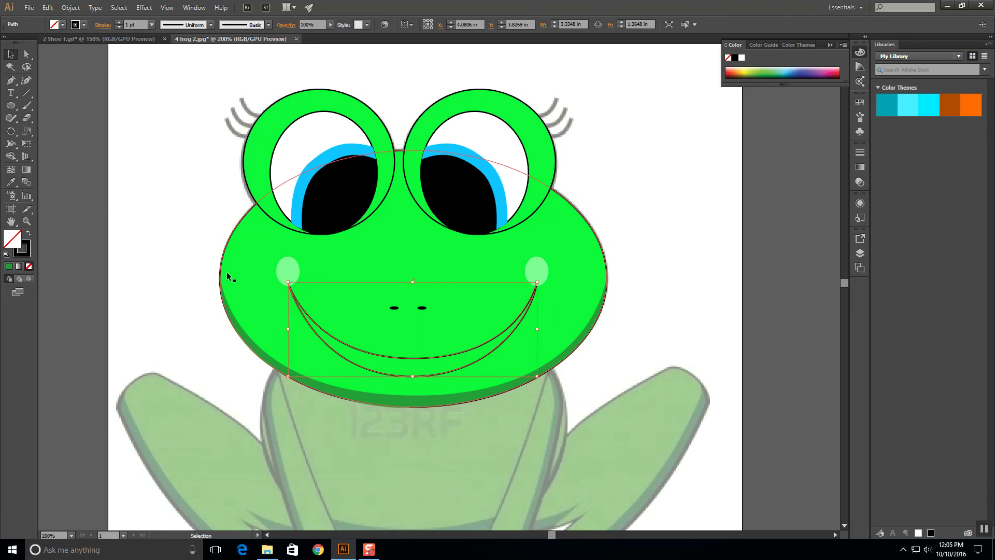
{"action": "left_click", "coordinate": [120, 24]}
{"action": "left_click", "coordinate": [120, 23]}
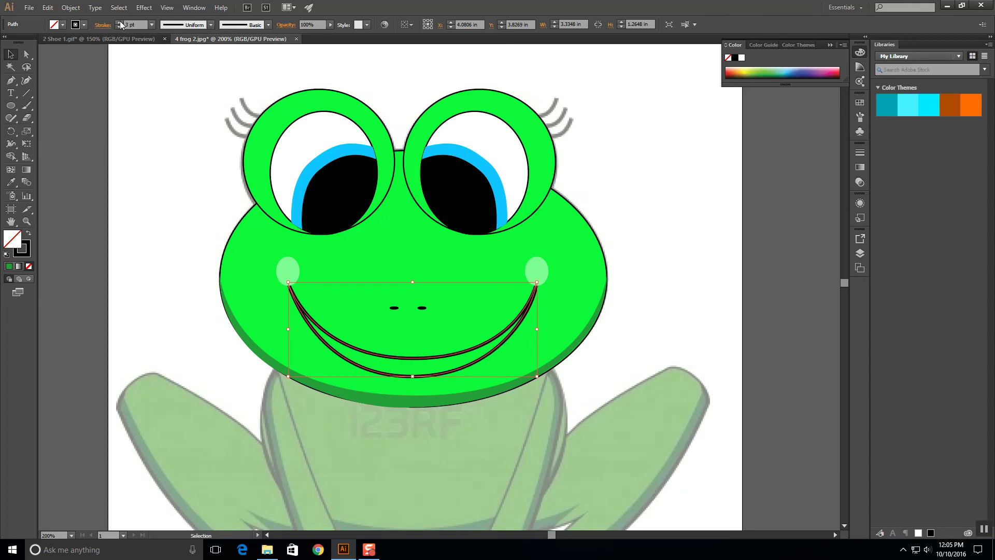
{"action": "left_click", "coordinate": [155, 166]}
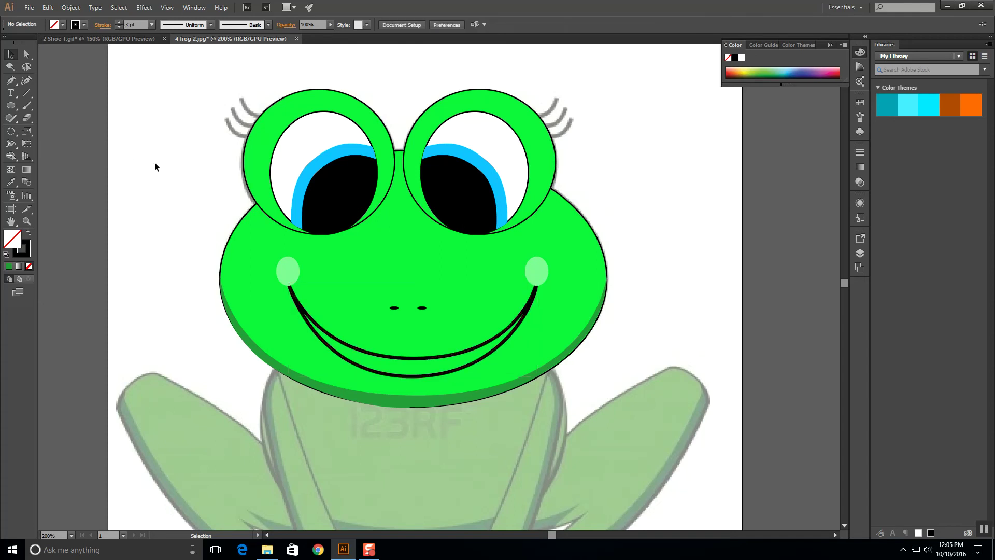
- Reduce the stroke weight of the smile path to 2 pt and deselect it
{"action": "left_click", "coordinate": [460, 349]}
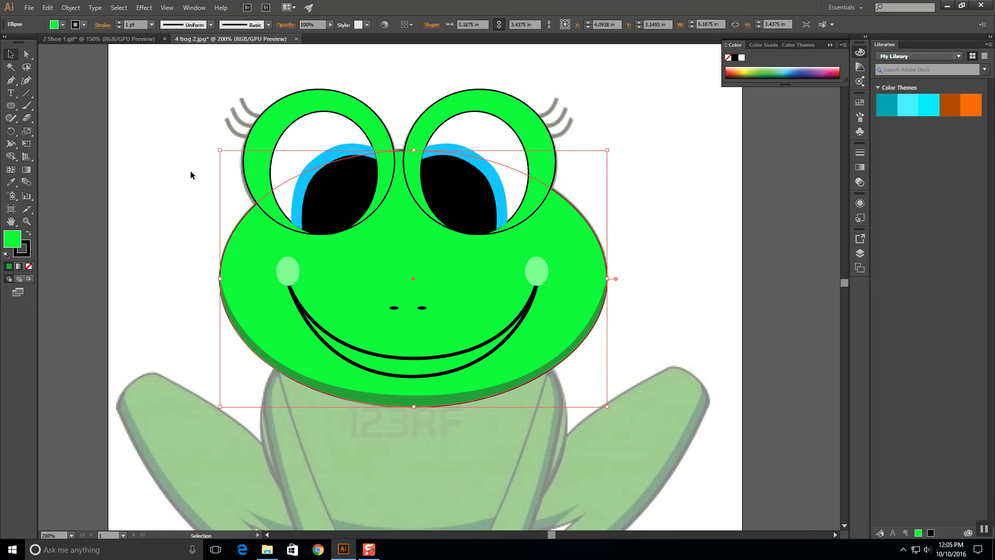
{"action": "left_click", "coordinate": [402, 358]}
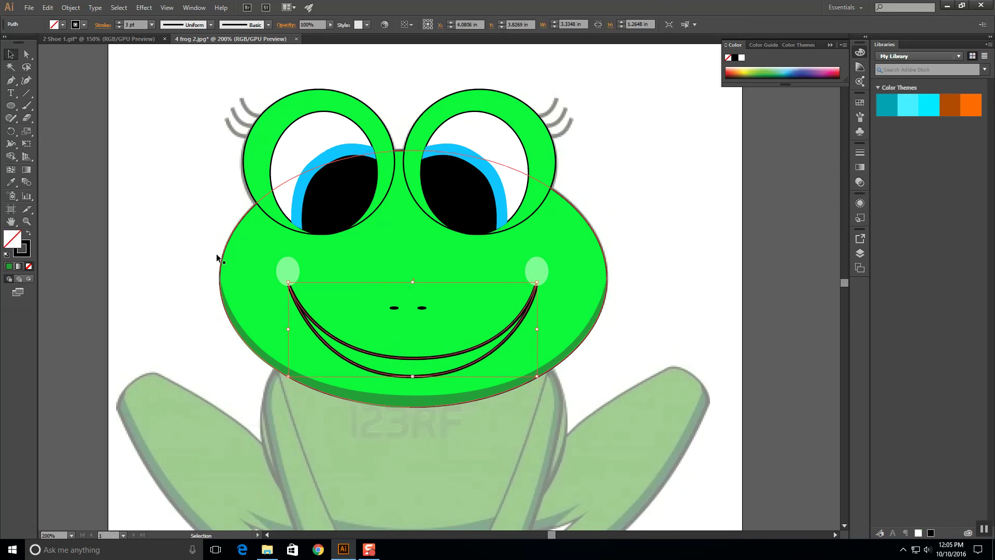
{"action": "left_click", "coordinate": [119, 27]}
{"action": "left_click", "coordinate": [88, 170]}
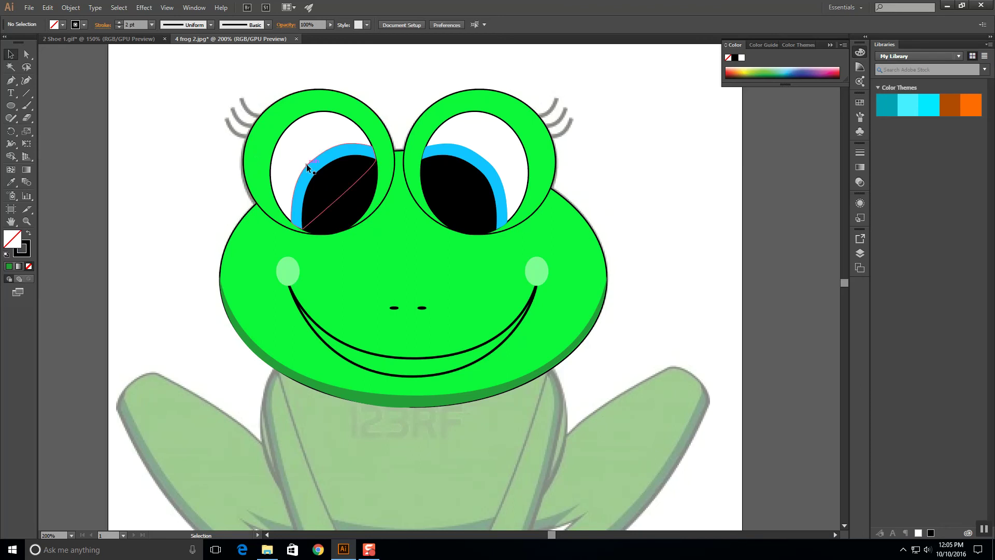
- Trace the lowest eyelash beside the frog's left eye as a curved 2 pt path with the Pen tool
{"action": "left_click", "coordinate": [12, 81]}
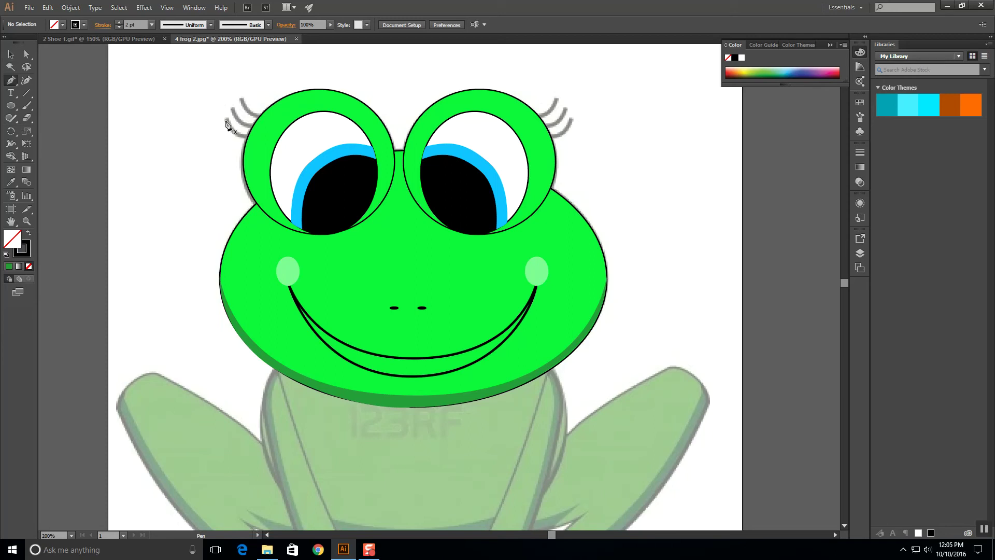
{"action": "left_click", "coordinate": [226, 120]}
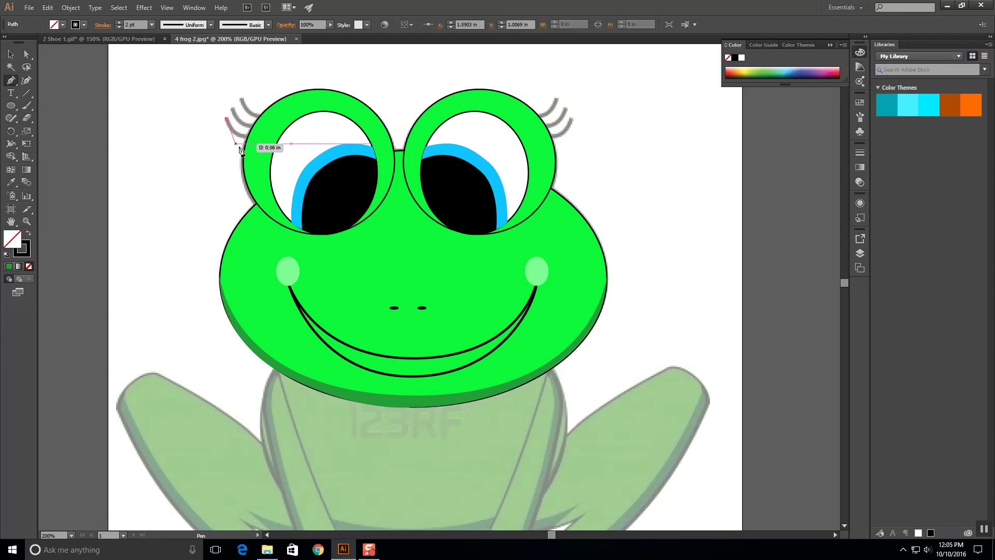
{"action": "left_click_drag", "start_coordinate": [251, 138], "coordinate": [275, 136]}
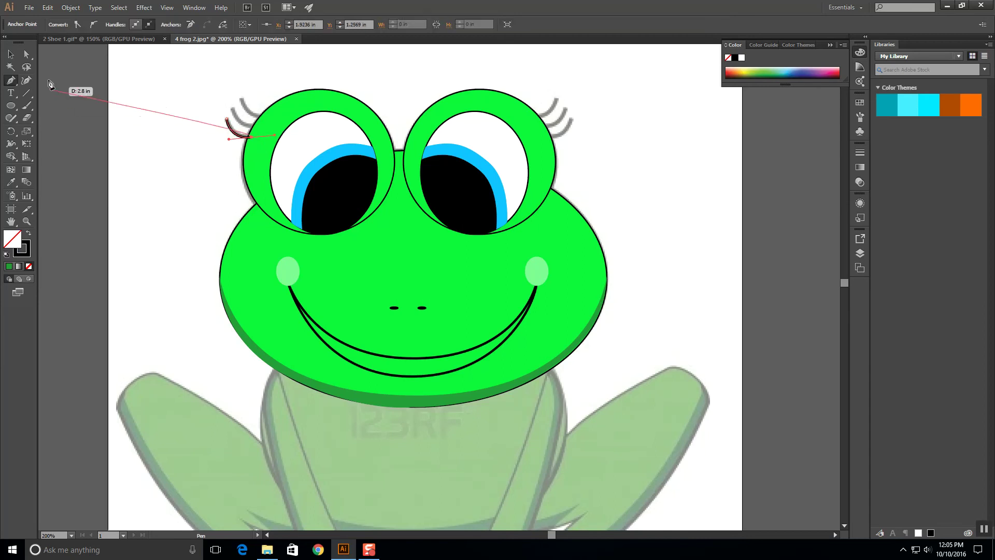
{"action": "left_click", "coordinate": [13, 56]}
{"action": "left_click", "coordinate": [11, 55]}
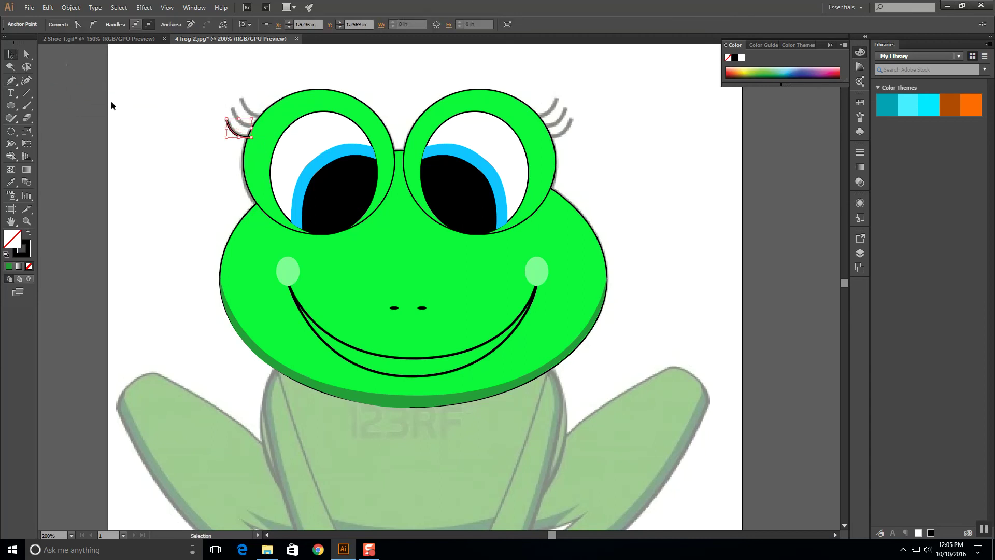
- Duplicate the traced eyelash twice and place the copies over the two upper reference eyelashes of the left eye
{"action": "key", "text": "a"}
{"action": "key", "text": "ctrl+c"}
{"action": "key", "text": "ctrl+v"}
{"action": "left_click_drag", "start_coordinate": [427, 286], "coordinate": [241, 122]}
{"action": "key", "text": "ctrl+v"}
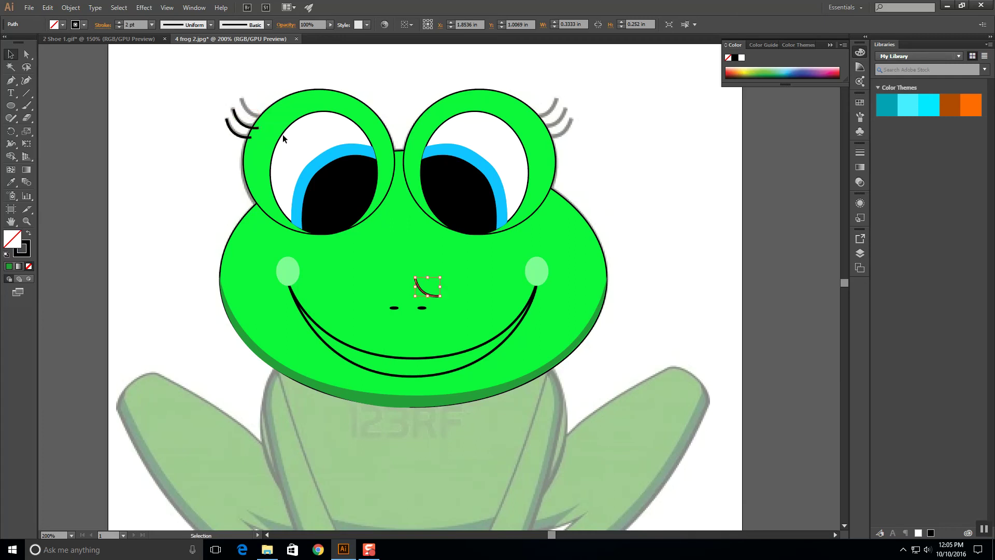
{"action": "left_click_drag", "start_coordinate": [420, 292], "coordinate": [246, 114]}
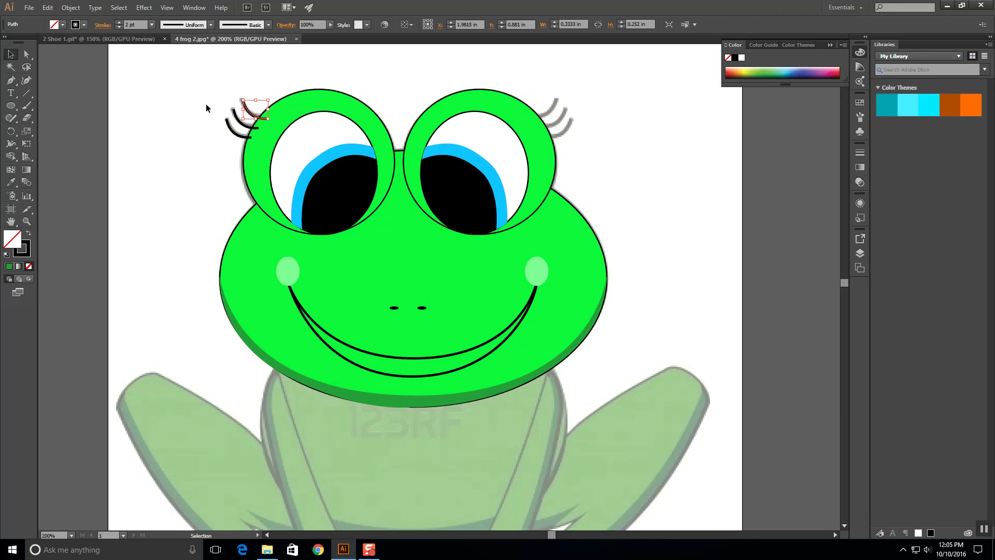
- Select the three left eyelashes, paste a copy of them and mirror the copy horizontally
{"action": "left_click_drag", "start_coordinate": [228, 104], "coordinate": [245, 133]}
{"action": "key", "text": "a"}
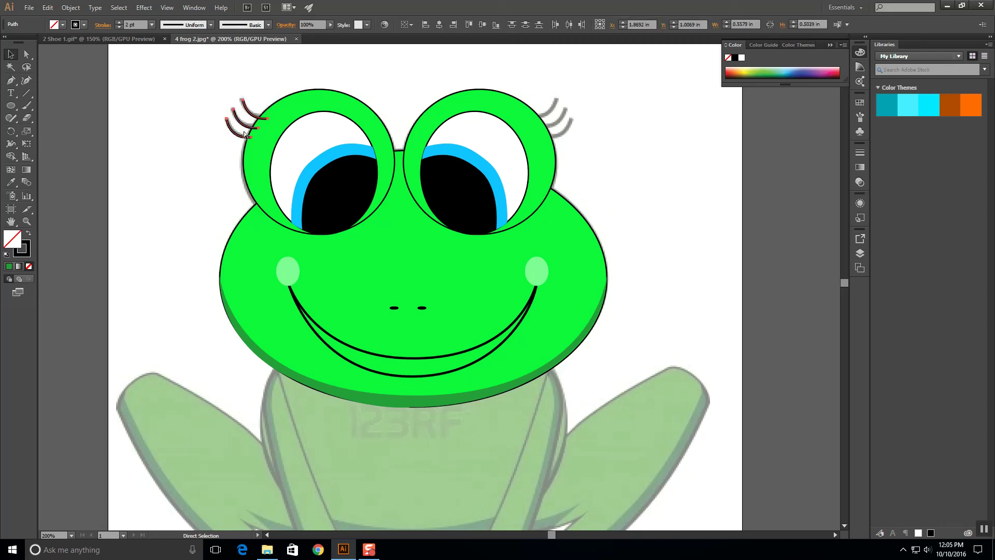
{"action": "key", "text": "ctrl+c"}
{"action": "key", "text": "ctrl+v"}
{"action": "key", "text": "v"}
- Select the three mirrored eyelashes and move them over the reference eyelashes beside the right eye
{"action": "left_click_drag", "start_coordinate": [408, 286], "coordinate": [540, 161]}
{"action": "key", "text": "ctrl+z"}
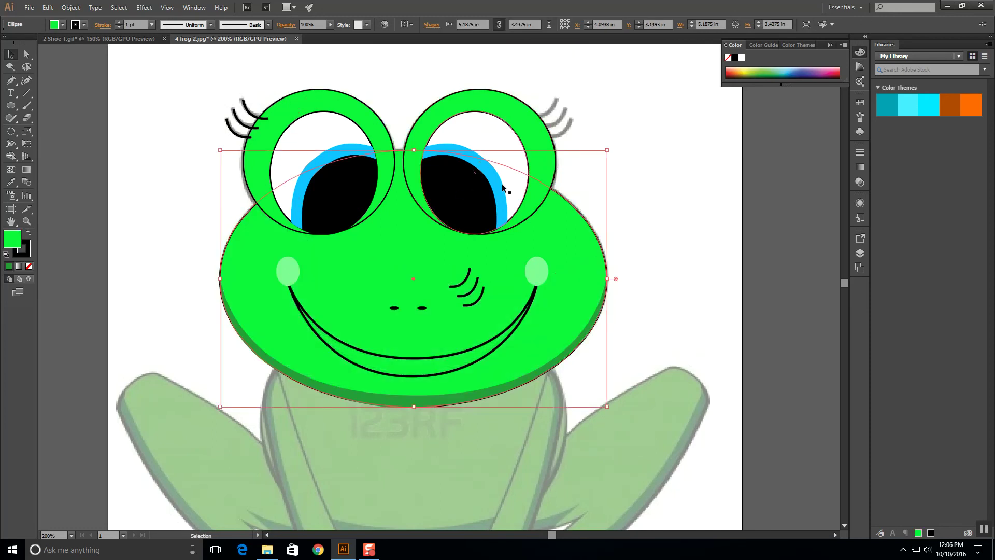
{"action": "left_click", "coordinate": [465, 280]}
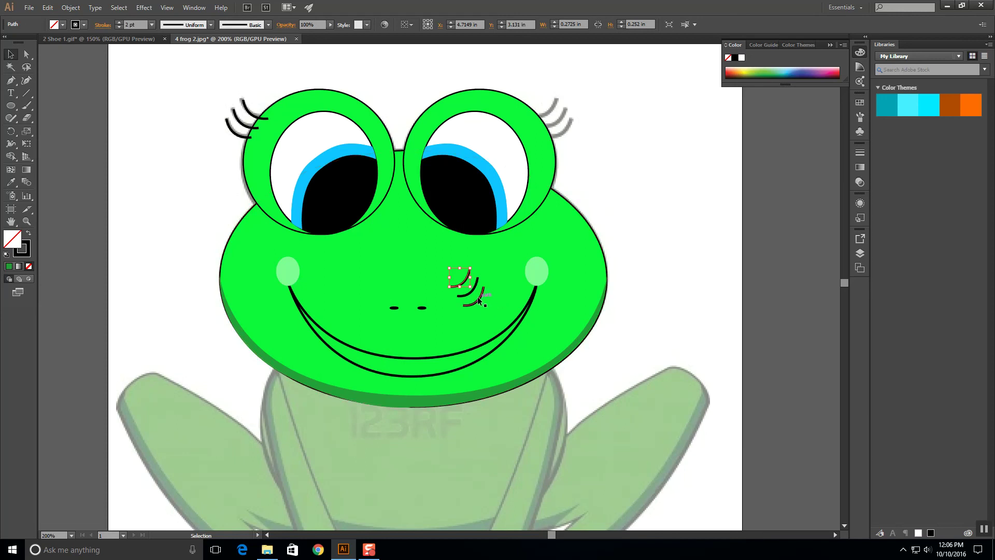
{"action": "key", "text": "shift"}
{"action": "left_click", "coordinate": [479, 301], "text": "shift"}
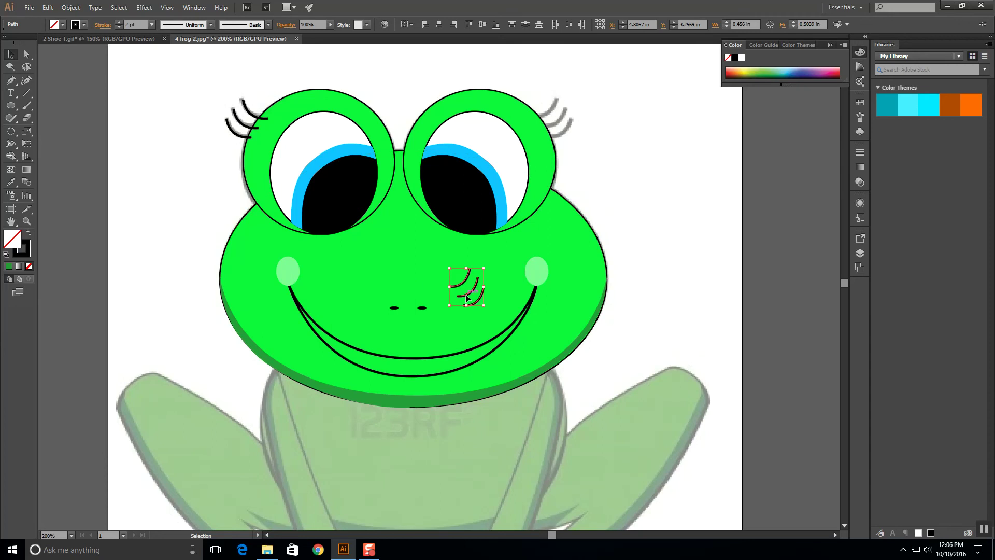
{"action": "left_click_drag", "start_coordinate": [466, 297], "coordinate": [552, 128]}
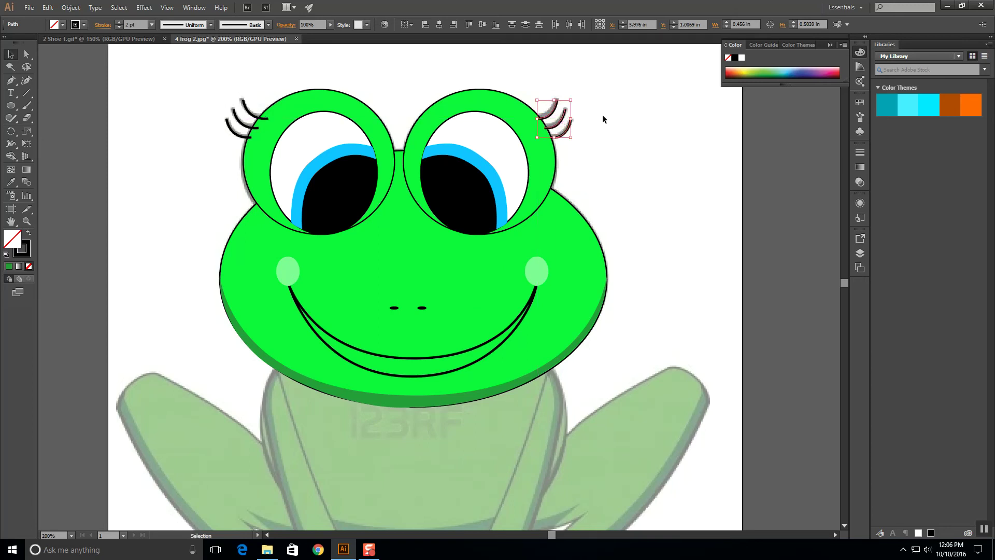
{"action": "left_click", "coordinate": [602, 118]}
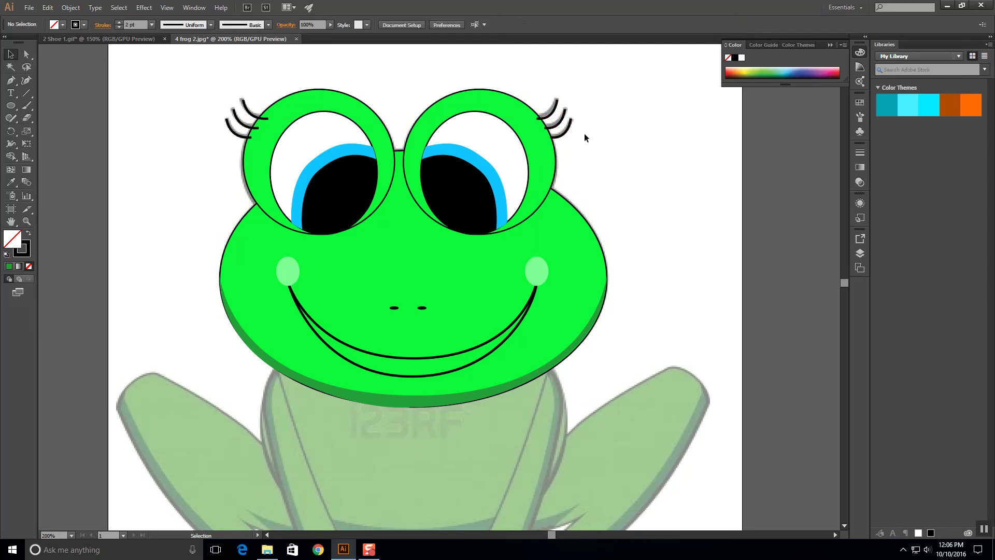
- Select the eyelashes on both sides of the head and send them to the back, behind the eye outlines
{"action": "left_click", "coordinate": [557, 99]}
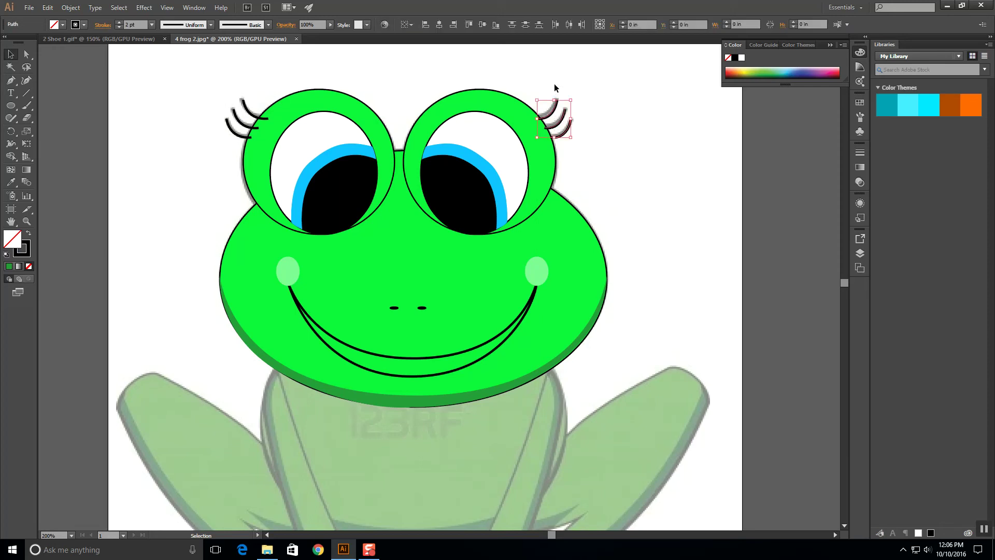
{"action": "left_click", "coordinate": [231, 129], "text": "shift"}
{"action": "left_click", "coordinate": [255, 107], "text": "shift"}
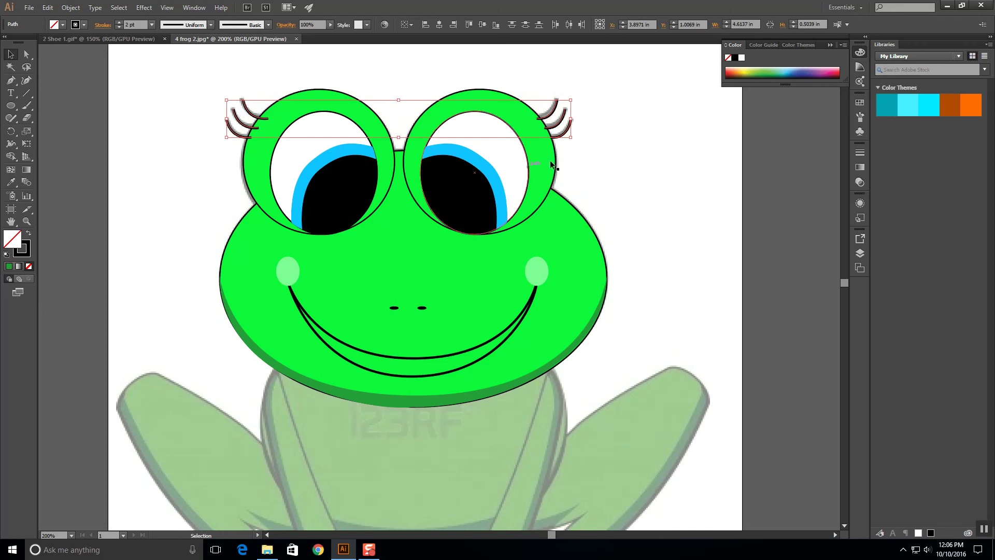
{"action": "left_click", "coordinate": [70, 7]}
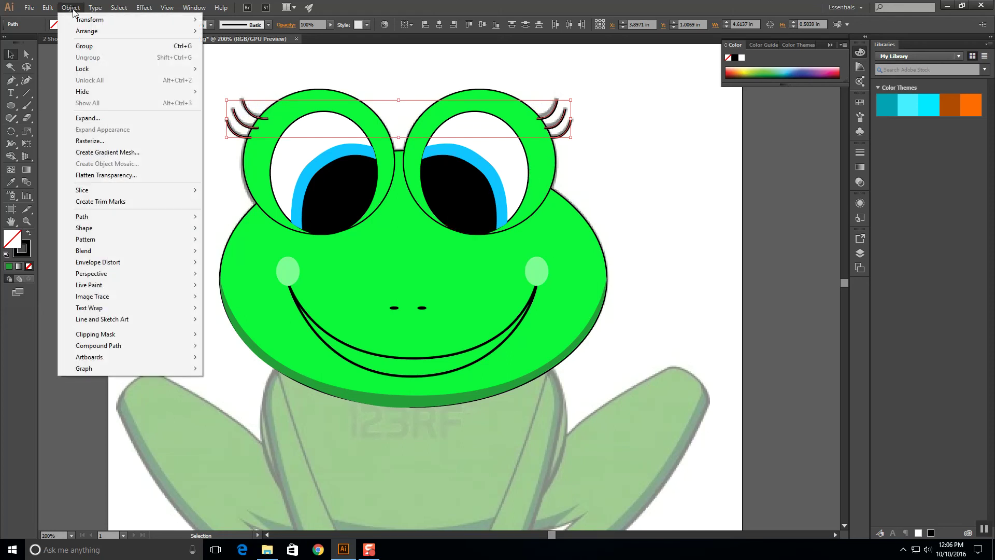
{"action": "mouse_move", "coordinate": [88, 32]}
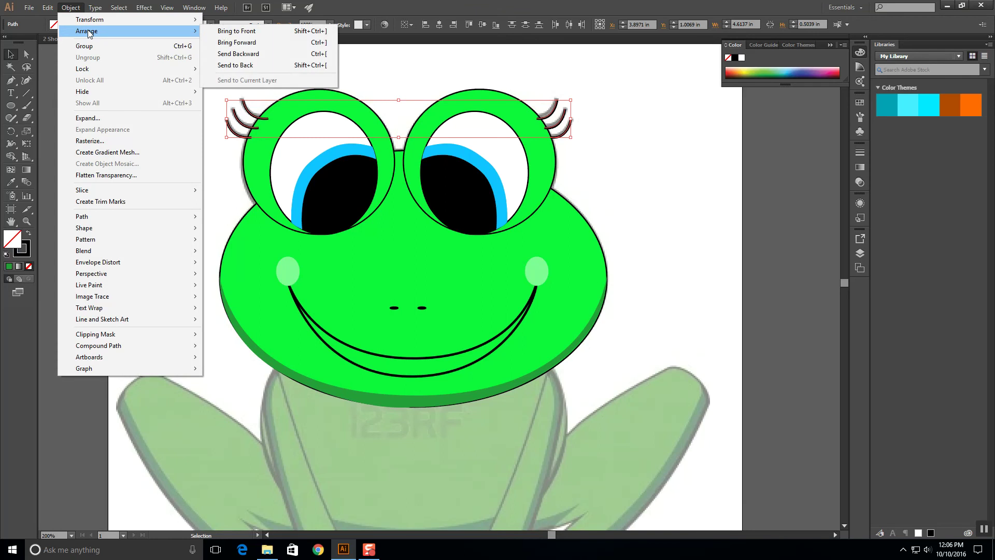
{"action": "left_click", "coordinate": [259, 65]}
{"action": "left_click", "coordinate": [183, 131]}
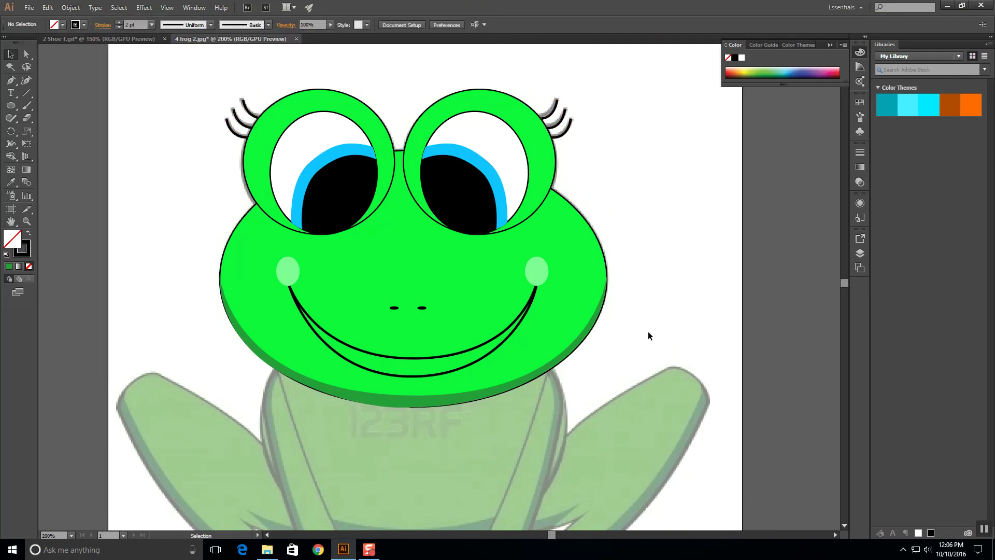
- Hide and reshow the reference image on Layer 1 to check the finished head, keeping the layer locked
{"action": "scroll", "coordinate": [648, 319], "scroll_direction": "down", "scroll_amount": 1}
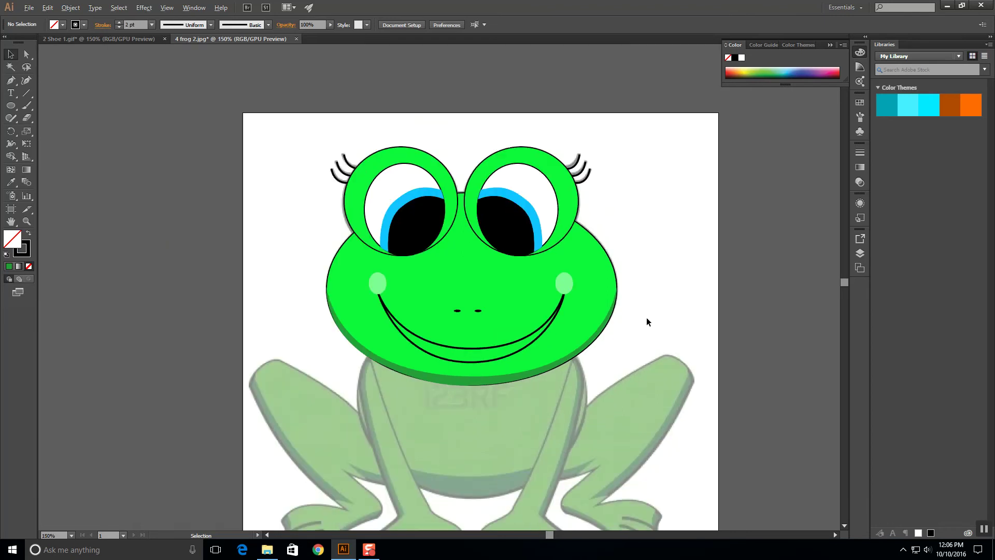
{"action": "left_click_drag", "start_coordinate": [627, 386], "coordinate": [600, 337]}
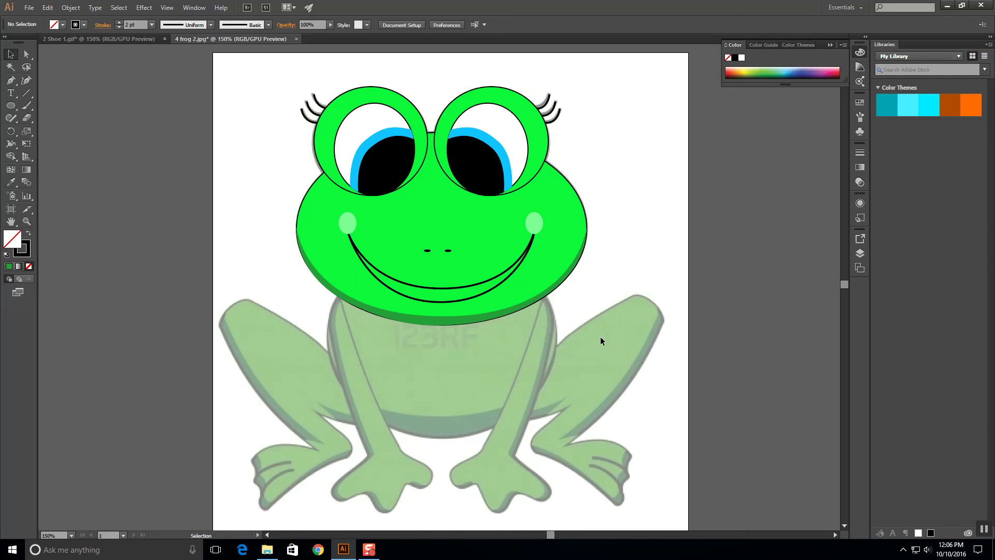
{"action": "left_click", "coordinate": [859, 254]}
{"action": "left_click", "coordinate": [744, 256]}
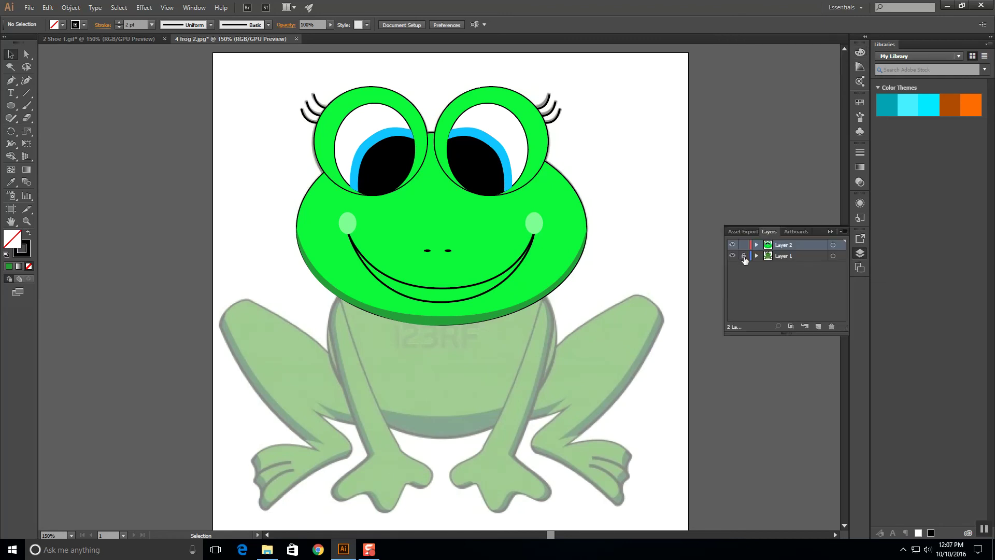
{"action": "left_click", "coordinate": [732, 256]}
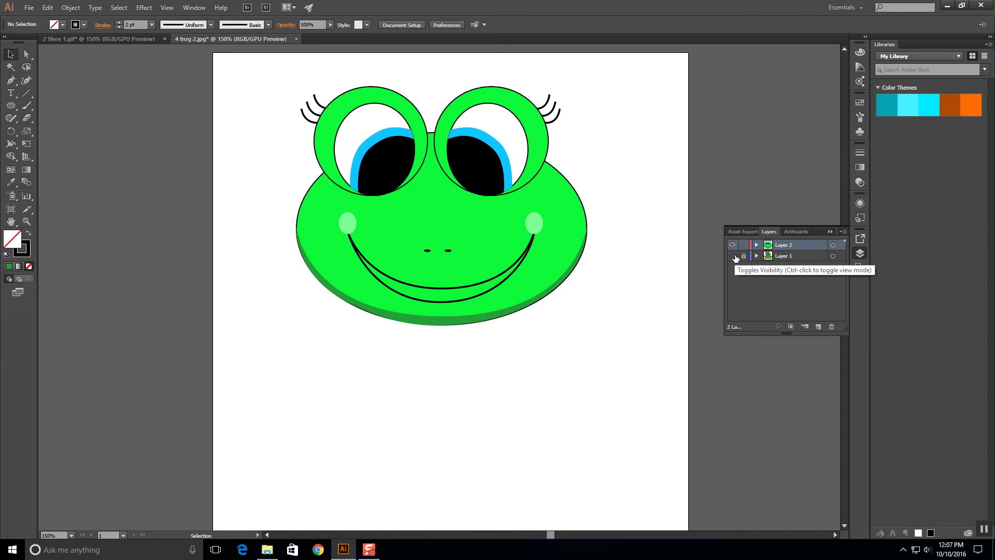
{"action": "left_click", "coordinate": [732, 256]}
{"action": "left_click", "coordinate": [744, 256]}
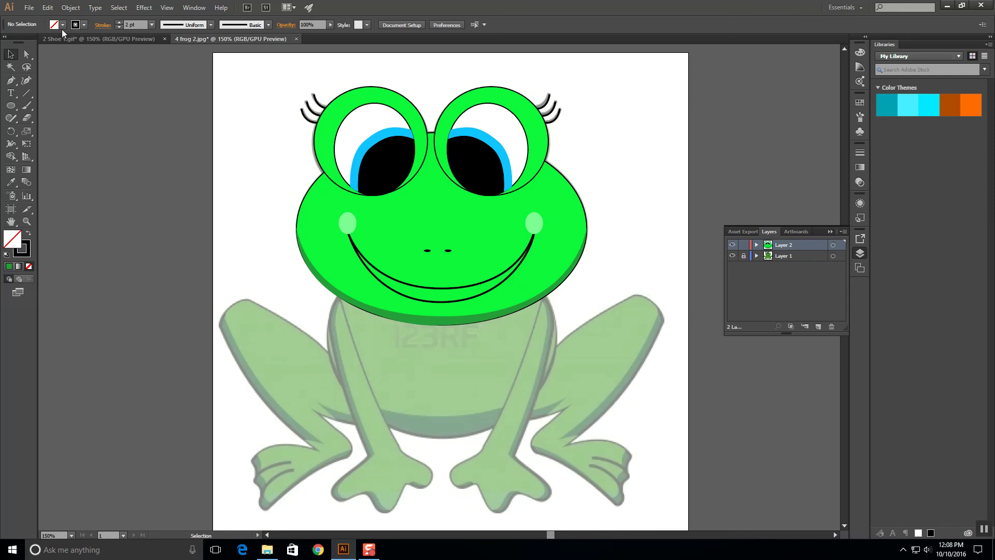
- Select all the head artwork and lock the selection
{"action": "left_click", "coordinate": [10, 81]}
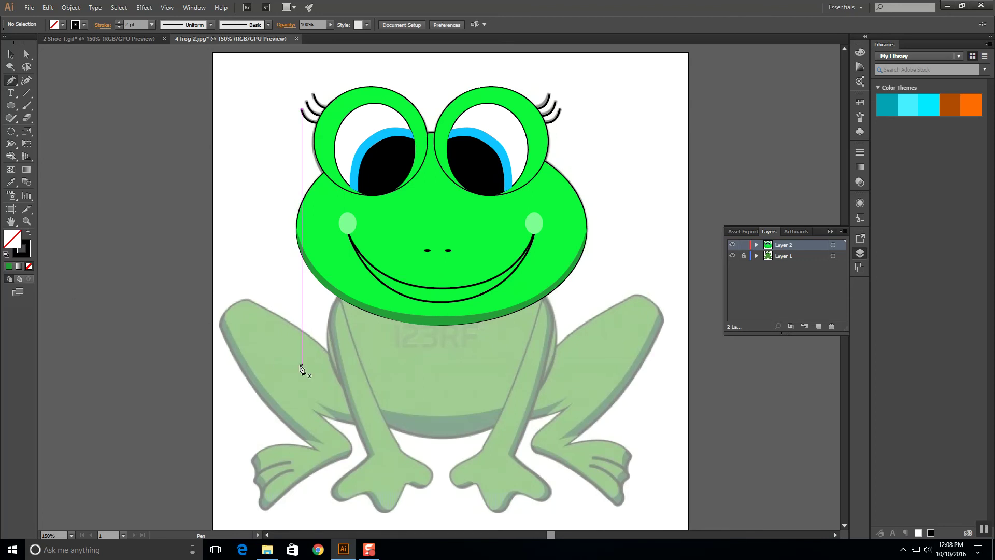
{"action": "left_click", "coordinate": [10, 54]}
{"action": "left_click_drag", "start_coordinate": [271, 66], "coordinate": [620, 329]}
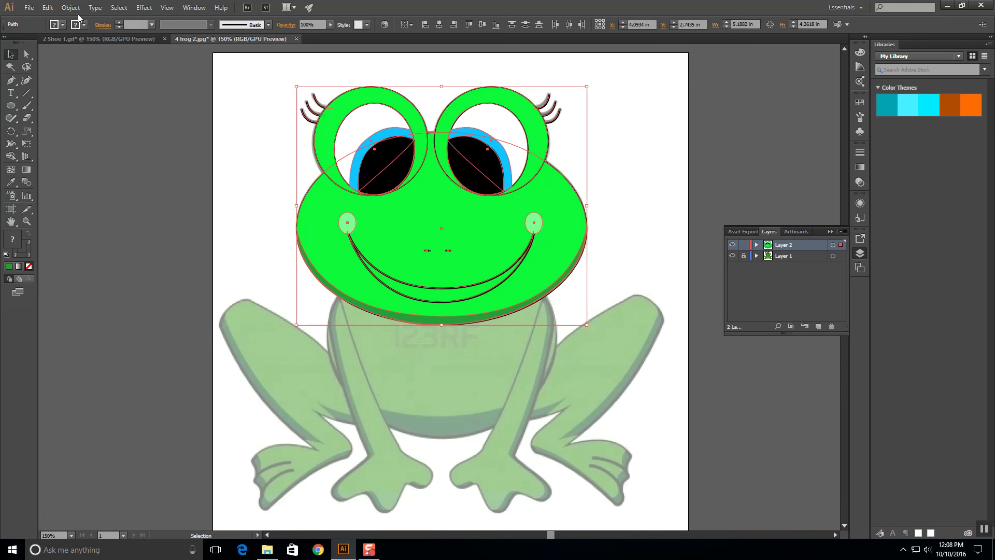
{"action": "left_click", "coordinate": [70, 7]}
{"action": "mouse_move", "coordinate": [92, 71]}
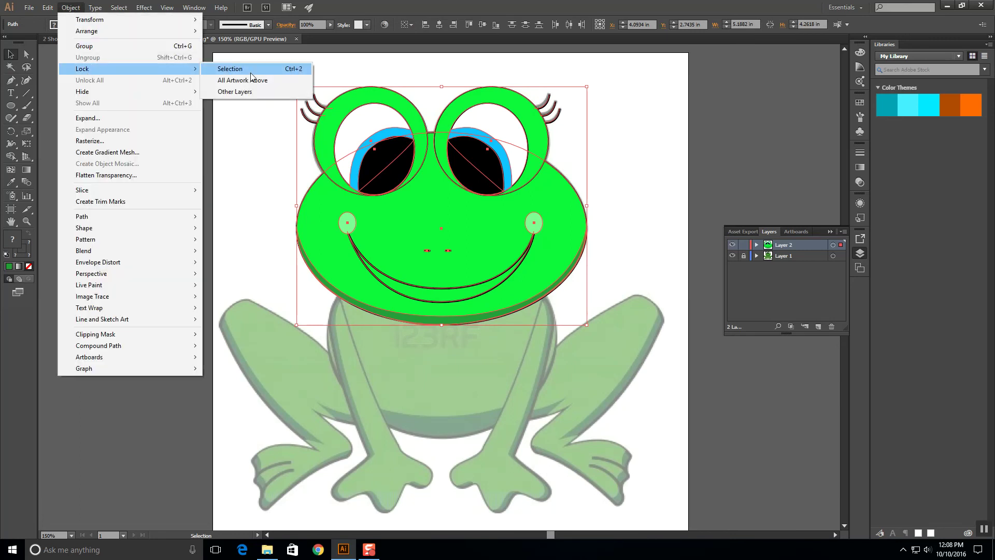
{"action": "left_click", "coordinate": [233, 68]}
- Draw an unfilled ellipse about 4.14 in wide and 3.23 in high over the frog's body
{"action": "left_click", "coordinate": [11, 106]}
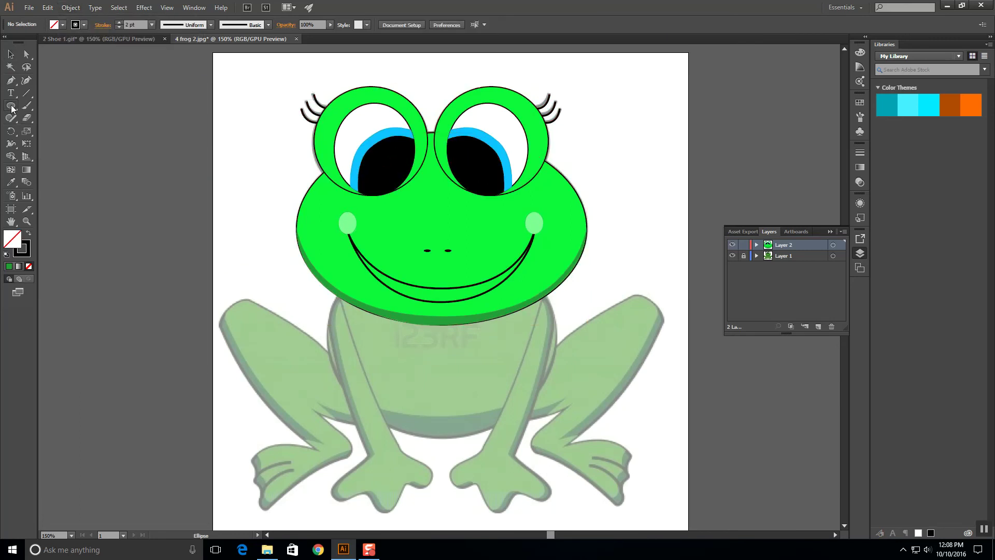
{"action": "left_click_drag", "start_coordinate": [527, 425], "coordinate": [322, 257]}
{"action": "left_click_drag", "start_coordinate": [528, 424], "coordinate": [556, 438]}
{"action": "key", "text": "Escape"}
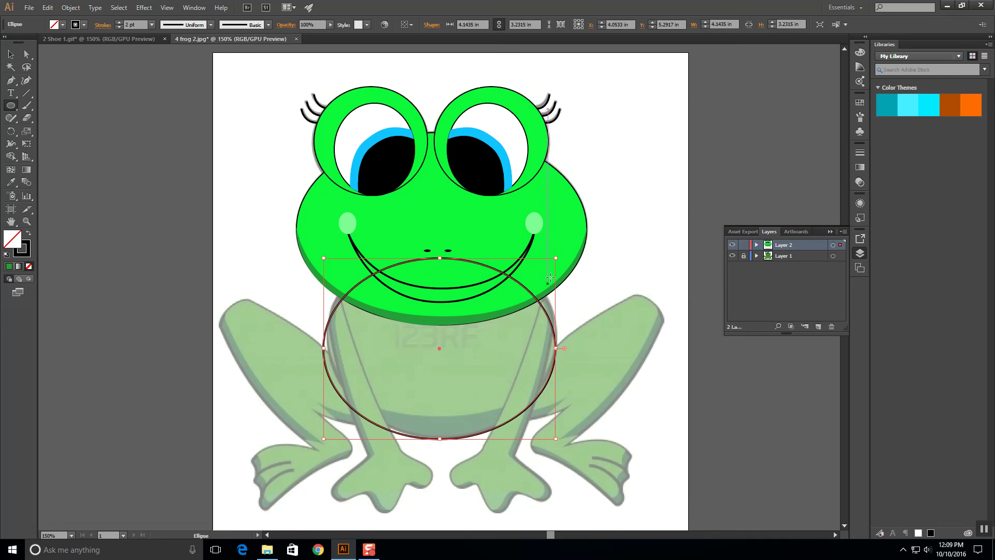
- Adjust the body ellipse to about 4.14 in by 3.59 in to match the reference body outline, and deselect it
{"action": "left_click_drag", "start_coordinate": [556, 258], "coordinate": [559, 252]}
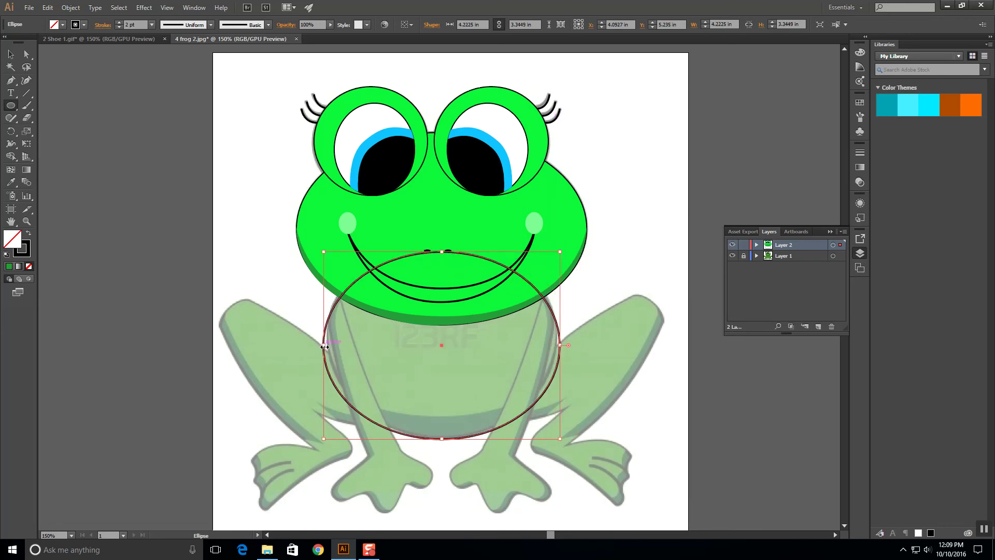
{"action": "left_click_drag", "start_coordinate": [321, 346], "coordinate": [326, 343]}
{"action": "left_click_drag", "start_coordinate": [562, 345], "coordinate": [560, 345]}
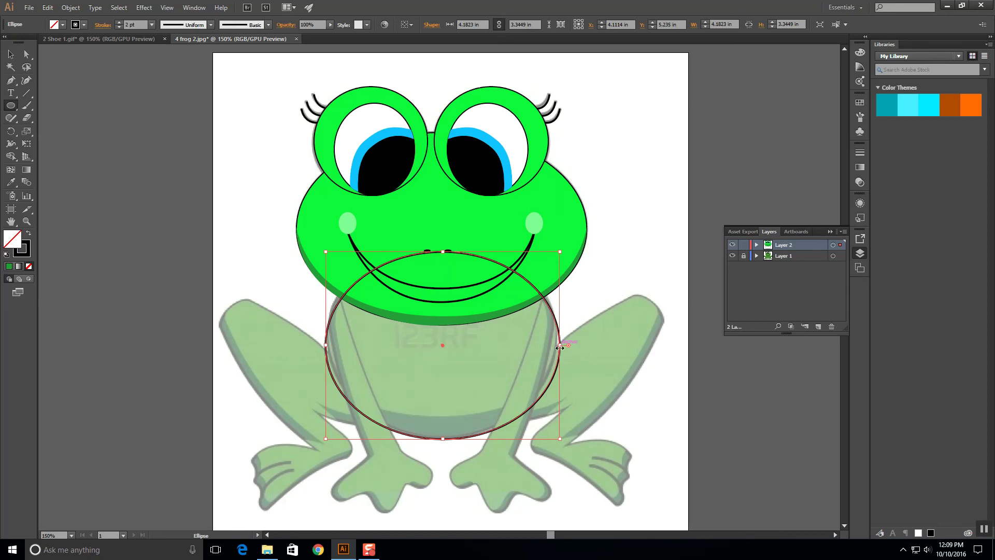
{"action": "left_click_drag", "start_coordinate": [443, 252], "coordinate": [443, 238]}
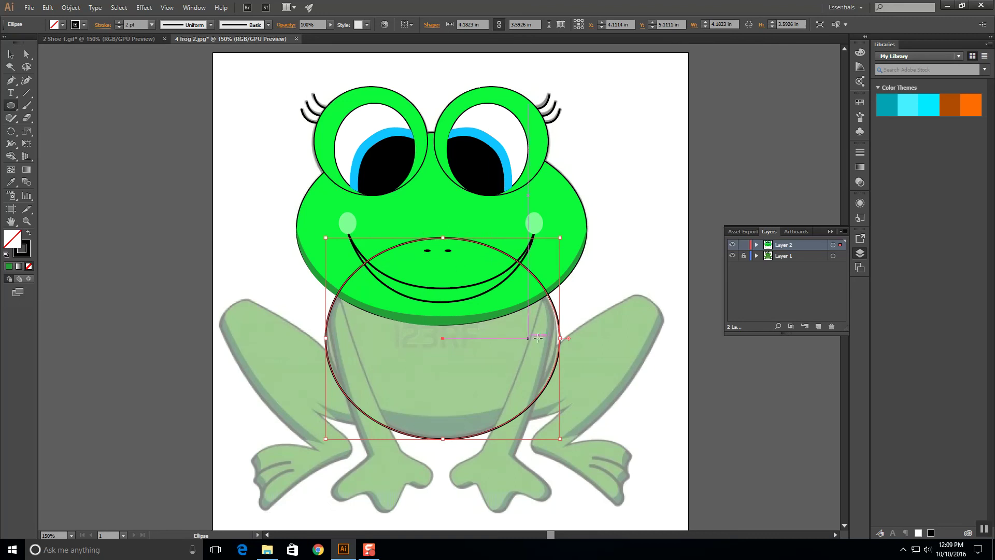
{"action": "left_click_drag", "start_coordinate": [559, 338], "coordinate": [557, 338]}
{"action": "left_click_drag", "start_coordinate": [325, 339], "coordinate": [325, 338]}
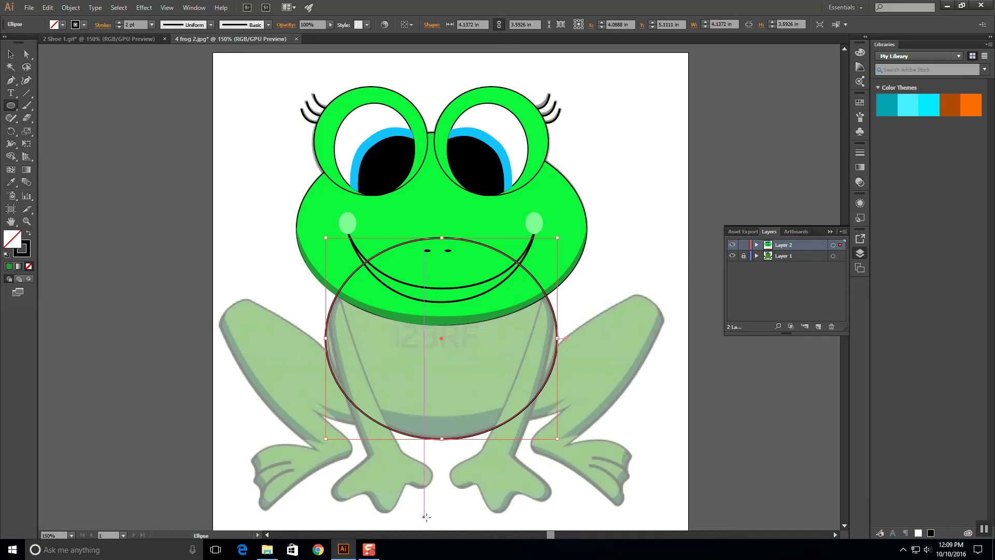
{"action": "left_click", "coordinate": [10, 54]}
{"action": "left_click", "coordinate": [148, 280]}
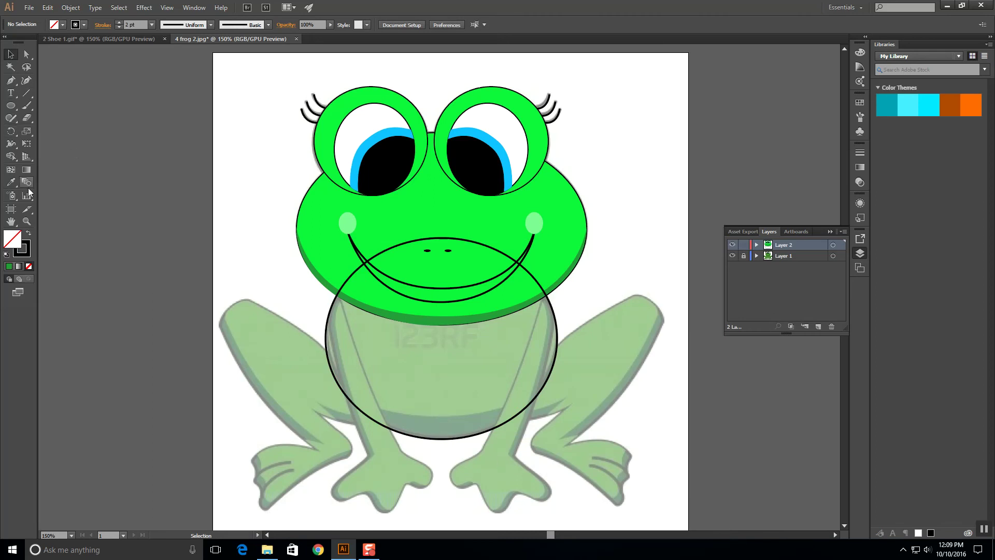
- Trace the belly shading along the bottom of the body ellipse as a closed, unfilled path with the Pen tool
{"action": "left_click", "coordinate": [10, 80]}
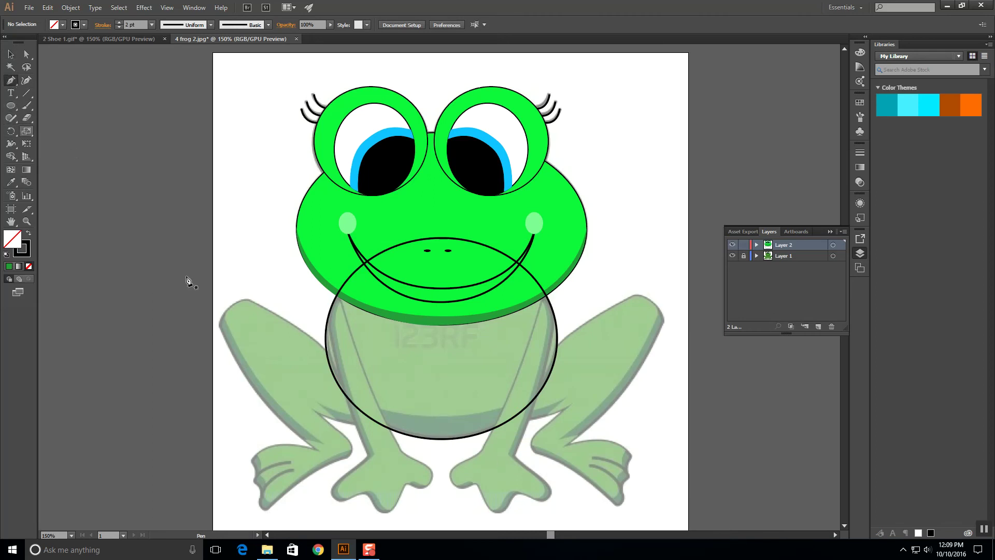
{"action": "left_click", "coordinate": [362, 402]}
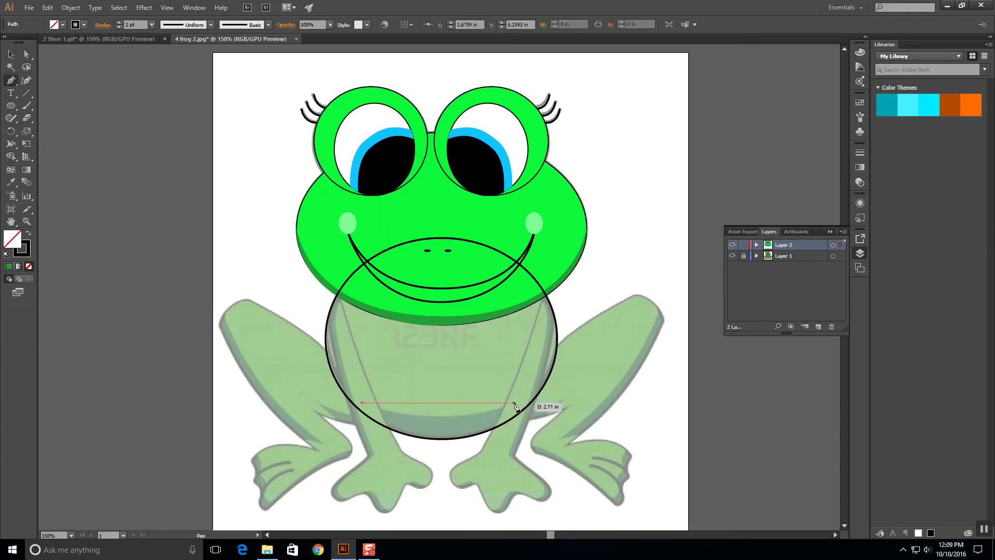
{"action": "left_click_drag", "start_coordinate": [517, 402], "coordinate": [613, 370]}
{"action": "left_click_drag", "start_coordinate": [516, 402], "coordinate": [294, 377]}
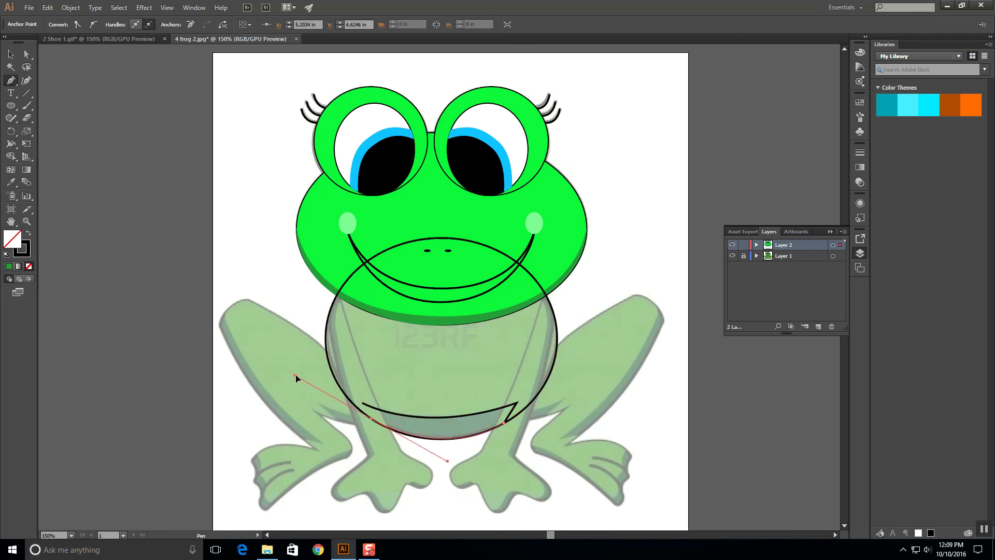
{"action": "left_click", "coordinate": [371, 419]}
{"action": "left_click", "coordinate": [362, 403]}
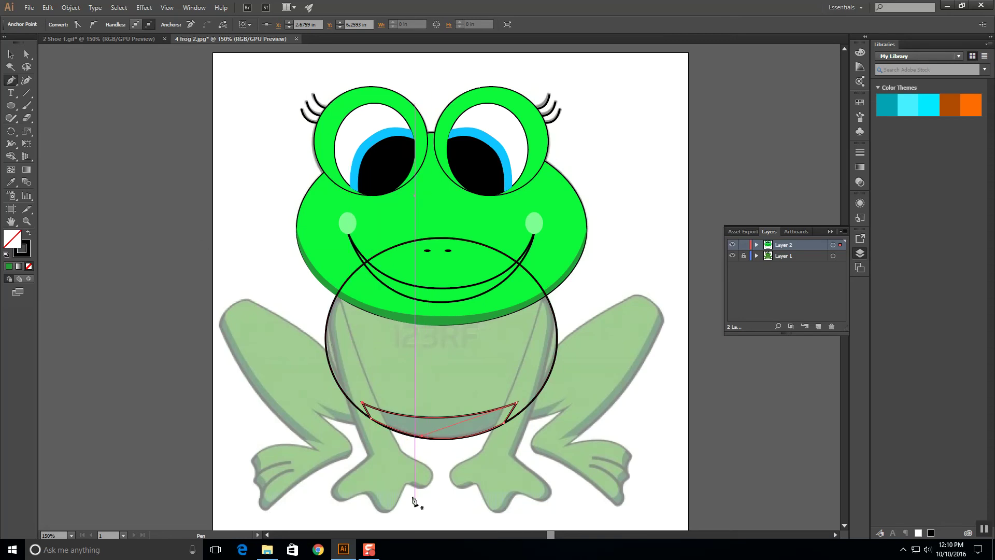
- Trace the frog's left front leg from the outer ankle up to the head and down the inner edge to the foot
{"action": "left_click", "coordinate": [367, 457]}
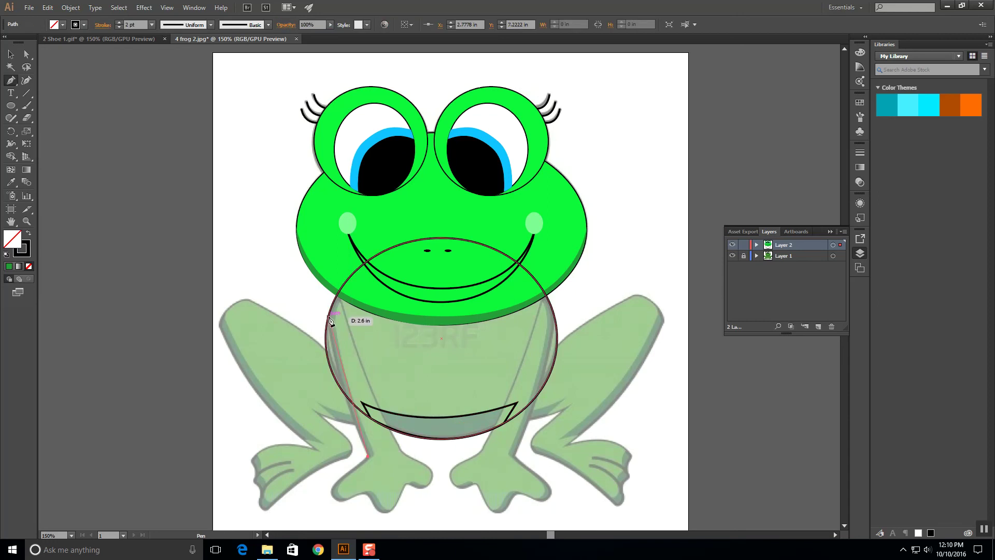
{"action": "left_click_drag", "start_coordinate": [328, 316], "coordinate": [328, 262]}
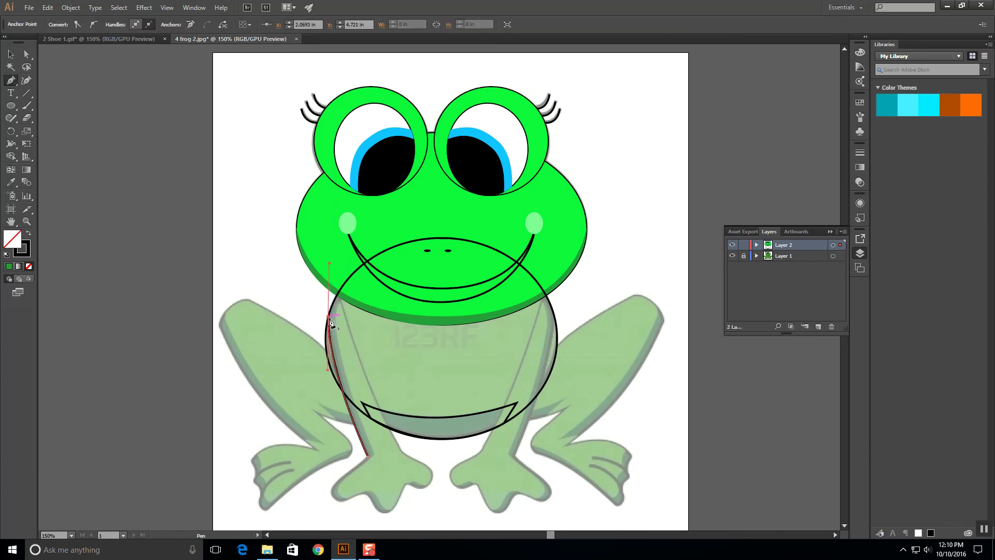
{"action": "mouse_move", "coordinate": [337, 291]}
{"action": "left_mouse_down"}
{"action": "mouse_move", "coordinate": [343, 305]}
{"action": "mouse_move", "coordinate": [340, 295]}
{"action": "left_mouse_up"}
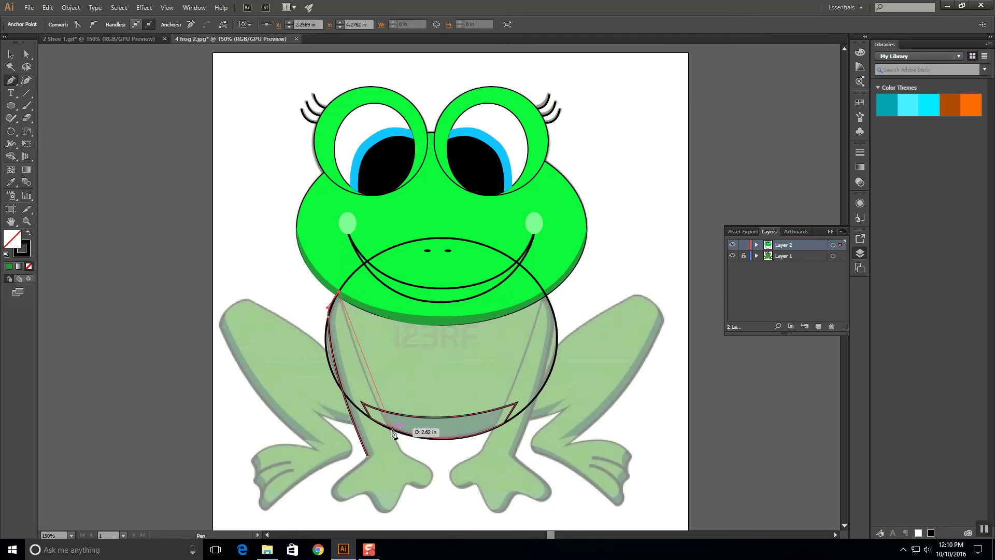
{"action": "left_click_drag", "start_coordinate": [398, 446], "coordinate": [425, 487]}
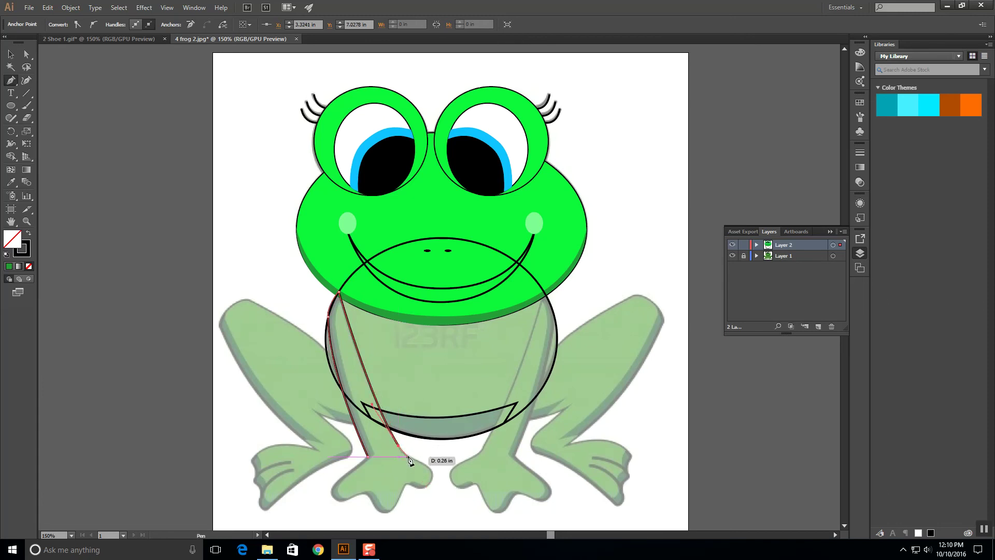
- Continue the leg path around the three toes of the left front foot and close it at the outer ankle
{"action": "left_click", "coordinate": [408, 457]}
{"action": "left_click", "coordinate": [413, 459]}
{"action": "left_click", "coordinate": [430, 468]}
{"action": "left_click", "coordinate": [430, 471]}
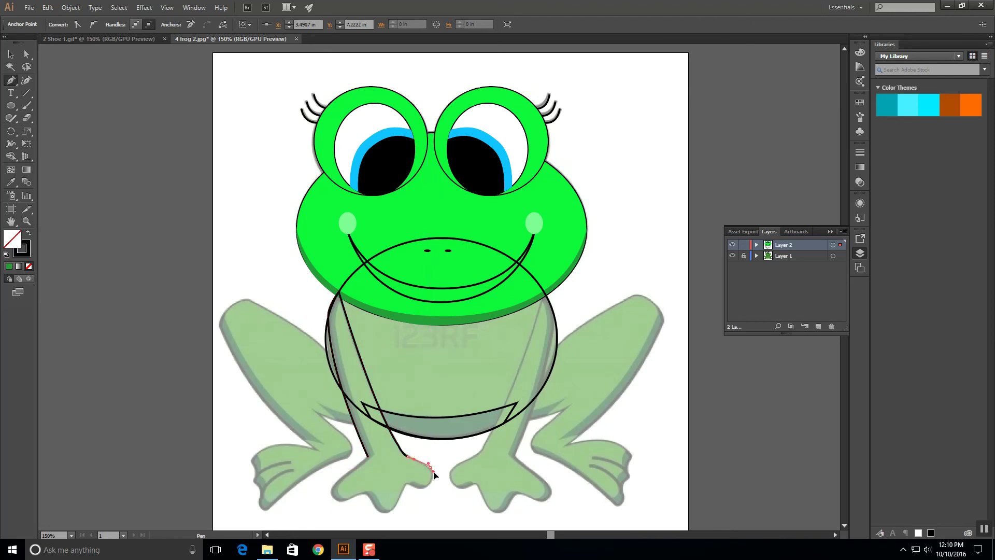
{"action": "left_click_drag", "start_coordinate": [436, 475], "coordinate": [433, 486]}
{"action": "left_click_drag", "start_coordinate": [430, 487], "coordinate": [403, 496]}
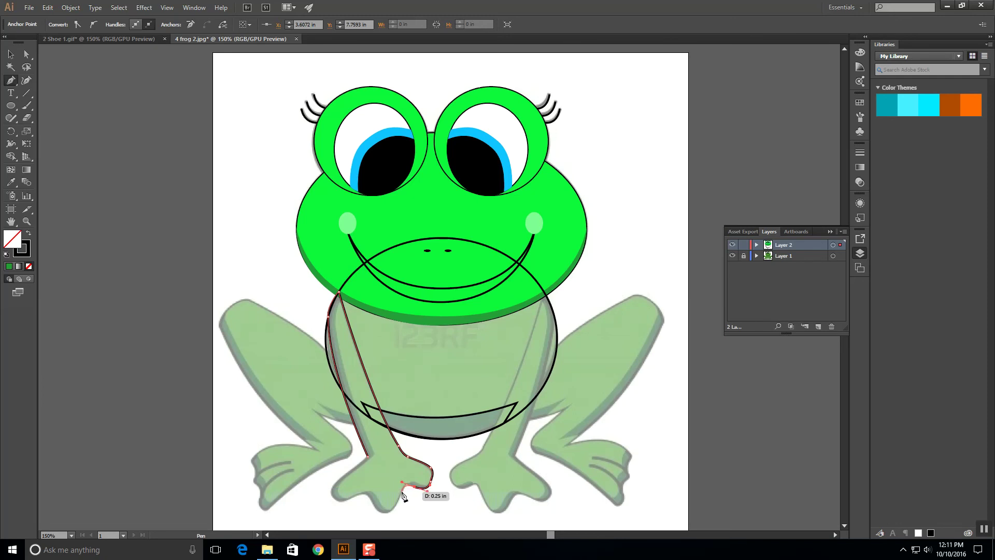
{"action": "left_click_drag", "start_coordinate": [404, 496], "coordinate": [402, 499]}
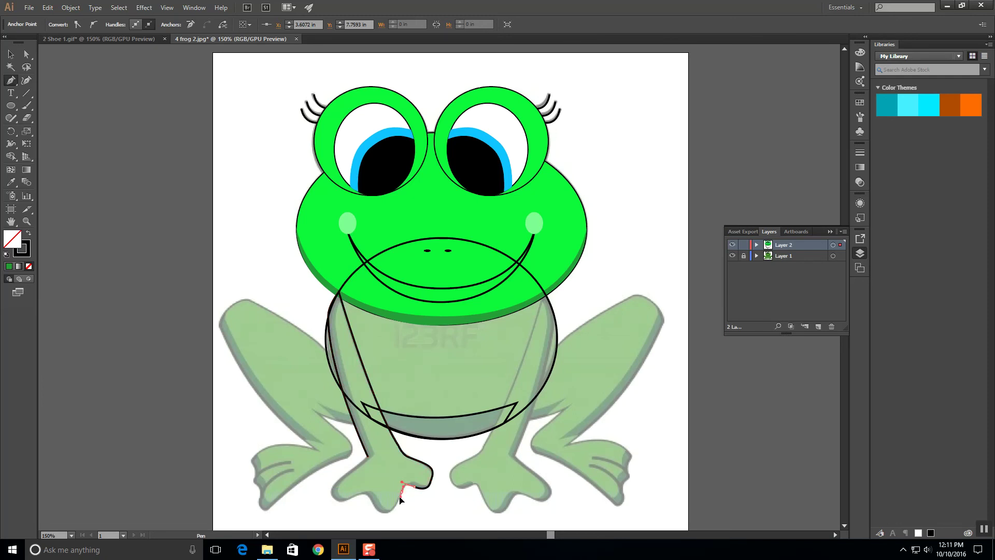
{"action": "mouse_move", "coordinate": [400, 501]}
{"action": "left_mouse_down"}
{"action": "mouse_move", "coordinate": [388, 517]}
{"action": "mouse_move", "coordinate": [363, 491]}
{"action": "mouse_move", "coordinate": [342, 503]}
{"action": "mouse_move", "coordinate": [333, 497]}
{"action": "mouse_move", "coordinate": [342, 483]}
{"action": "left_mouse_up"}
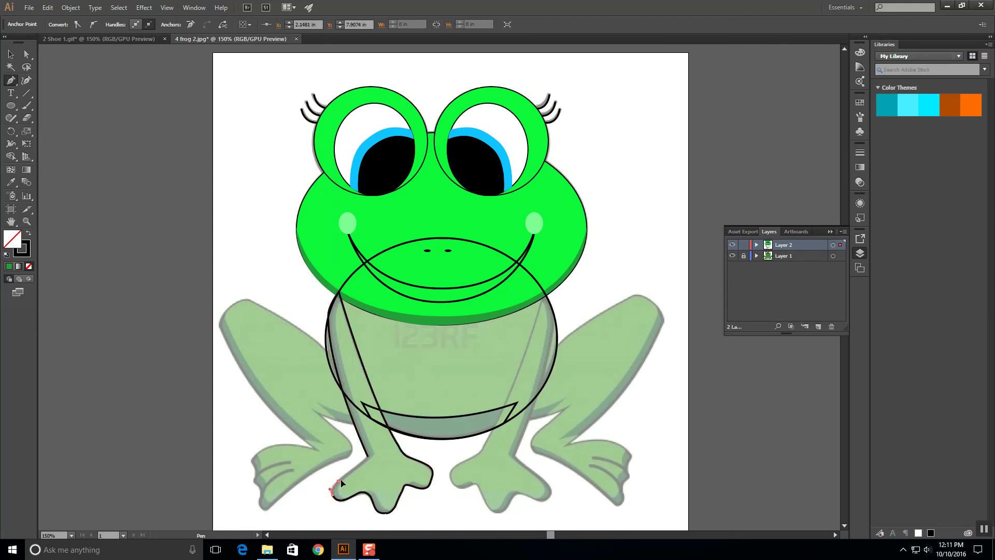
{"action": "left_click", "coordinate": [368, 457]}
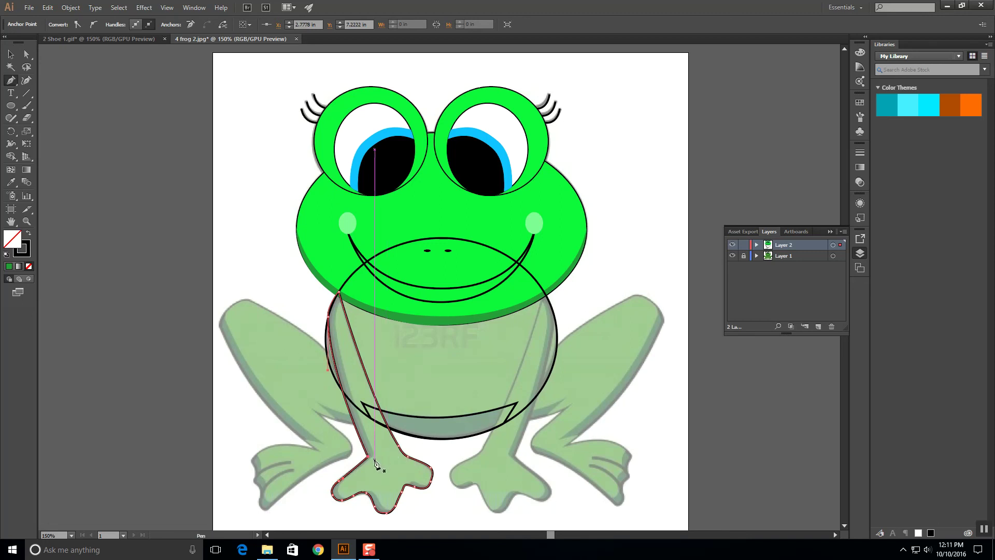
- Start the left front leg's shading path at the ankle and turn off Snap to Point
{"action": "left_click", "coordinate": [374, 453]}
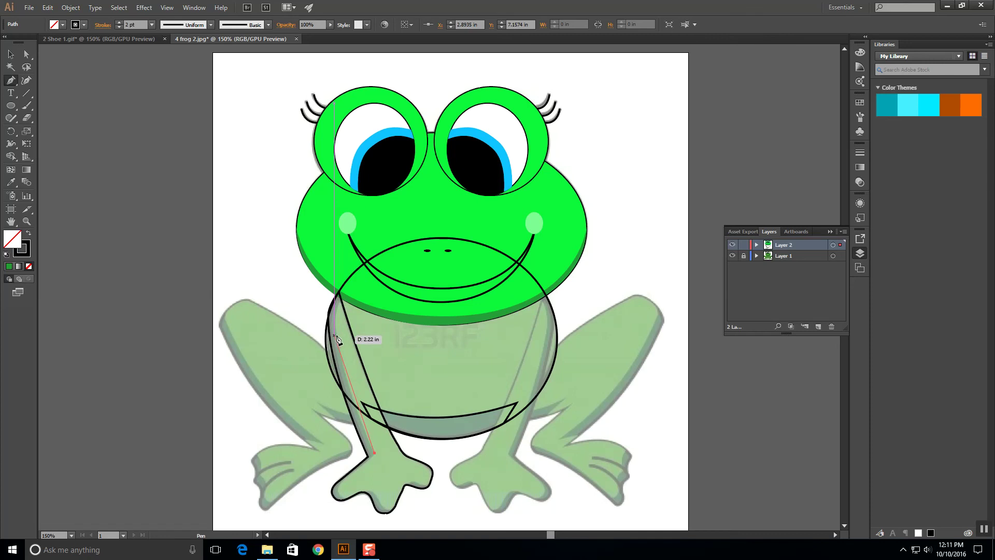
{"action": "left_click", "coordinate": [177, 8]}
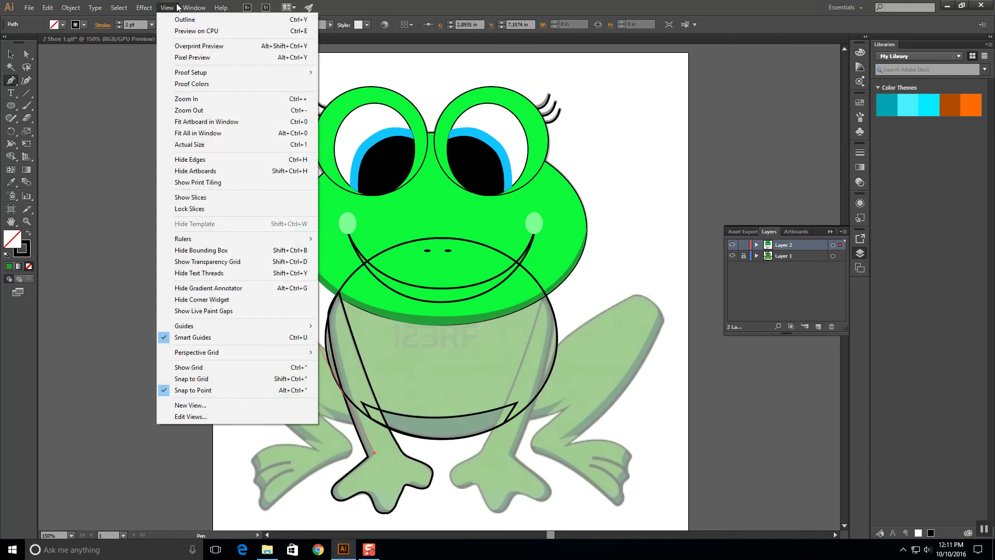
{"action": "left_click", "coordinate": [216, 392]}
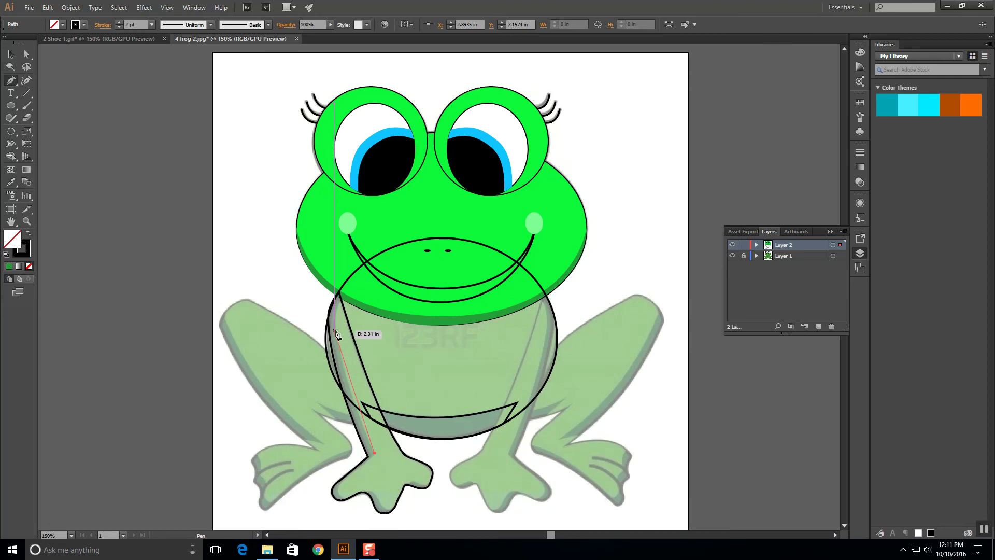
- Trace the inner edge of the left front leg's shading from the ankle up to where the leg meets the head
{"action": "scroll", "coordinate": [336, 334], "scroll_direction": "up", "scroll_amount": 2}
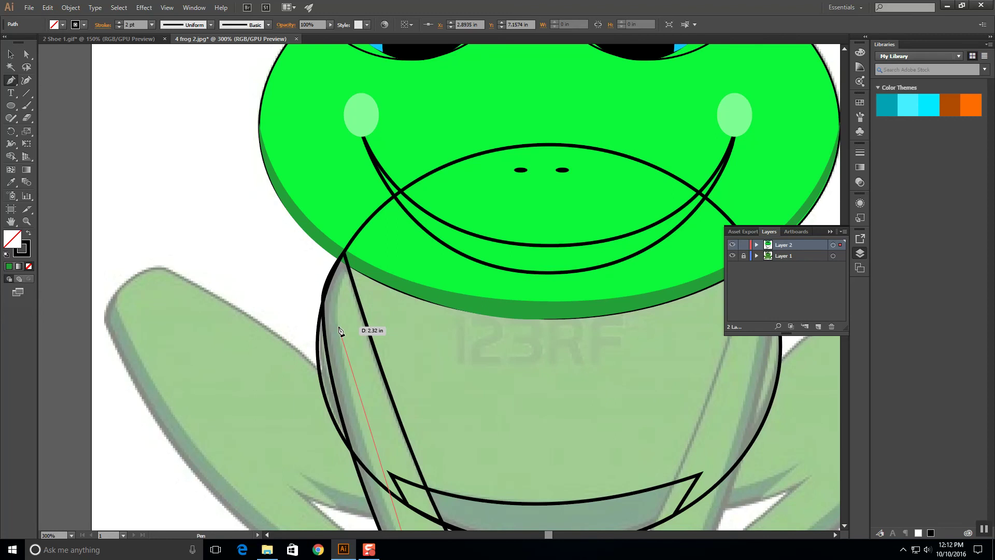
{"action": "left_click_drag", "start_coordinate": [340, 329], "coordinate": [331, 261]}
{"action": "left_click_drag", "start_coordinate": [328, 228], "coordinate": [329, 228]}
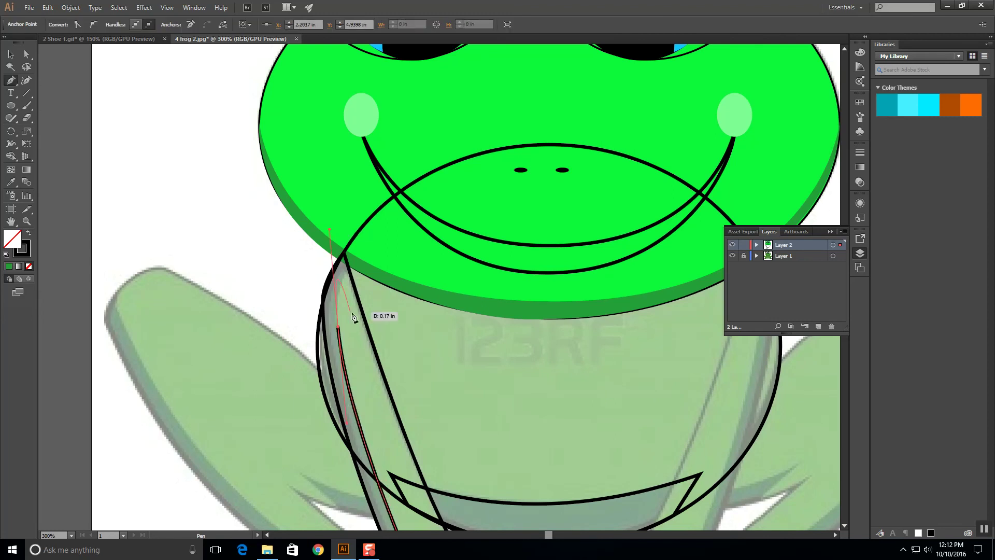
{"action": "left_click", "coordinate": [338, 327]}
{"action": "left_click_drag", "start_coordinate": [349, 268], "coordinate": [330, 316]}
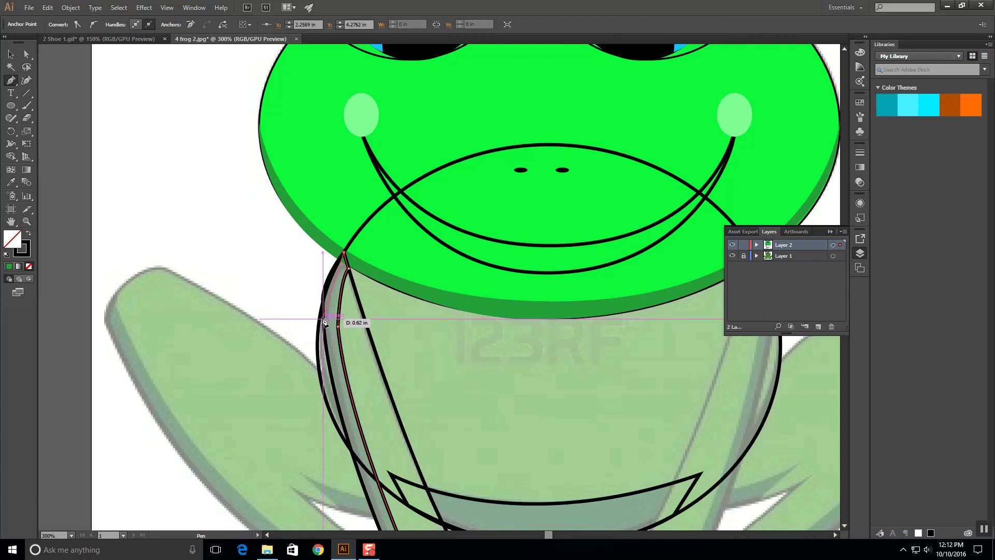
- Trace the shading's outer edge back down the left front leg and close the path at the ankle
{"action": "left_click", "coordinate": [331, 317], "text": "ctrl"}
{"action": "left_click", "coordinate": [322, 319], "text": "ctrl"}
{"action": "left_click", "coordinate": [322, 325], "text": "ctrl"}
{"action": "left_click", "coordinate": [322, 325]}
{"action": "scroll", "coordinate": [329, 342], "scroll_direction": "down", "scroll_amount": 4}
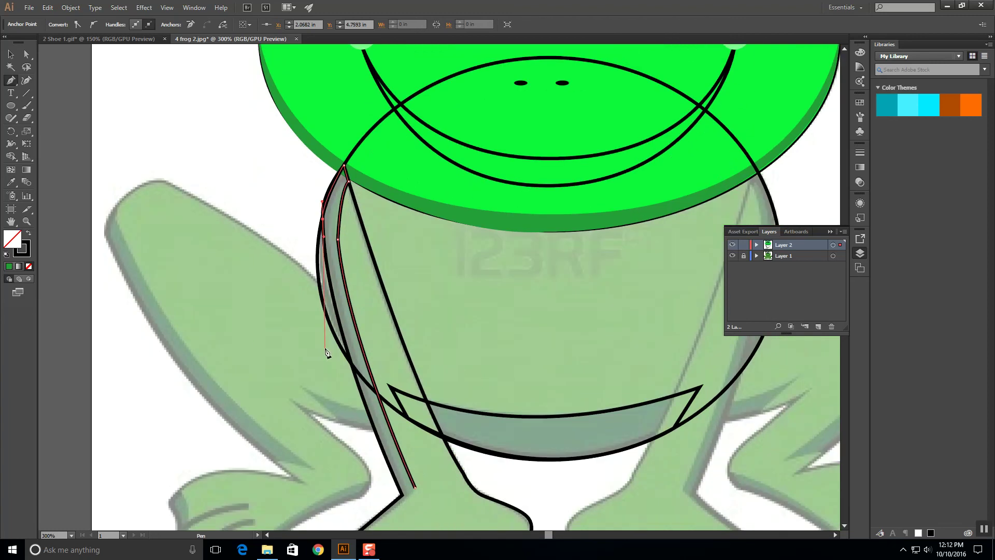
{"action": "left_click_drag", "start_coordinate": [402, 408], "coordinate": [461, 510]}
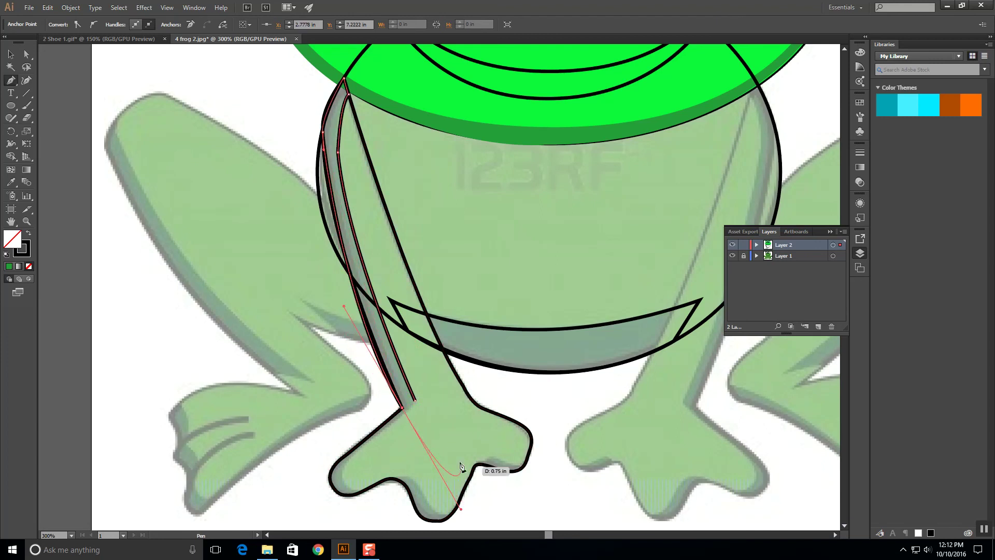
{"action": "left_click", "coordinate": [403, 409]}
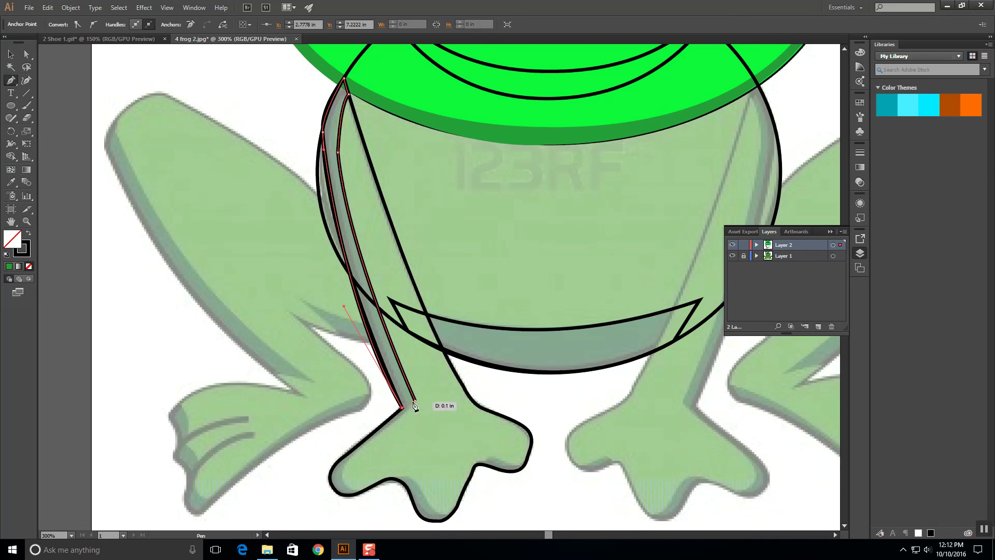
{"action": "left_click", "coordinate": [415, 401]}
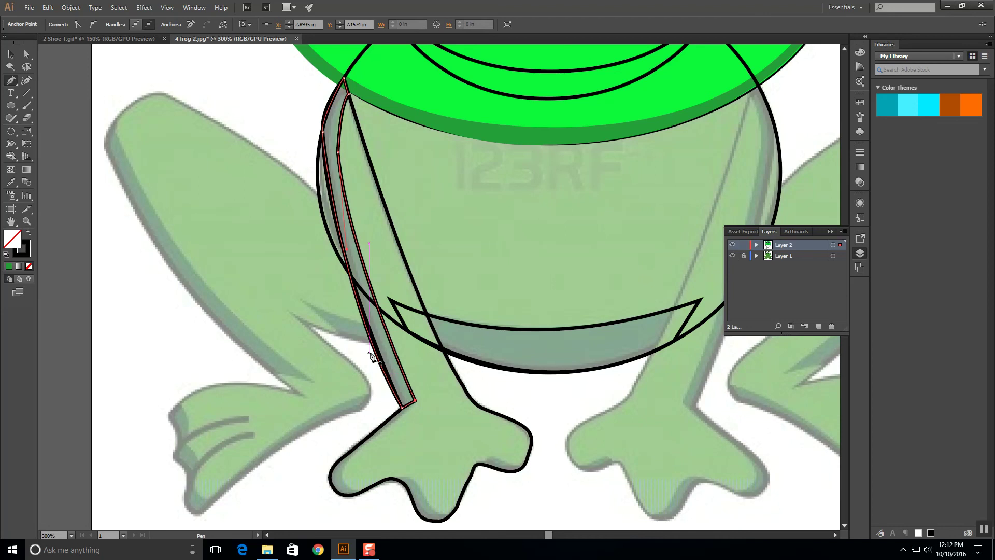
- Draw a closed shading path along the tip of the outer toe on the left front foot
{"action": "scroll", "coordinate": [307, 342], "scroll_direction": "down", "scroll_amount": 2}
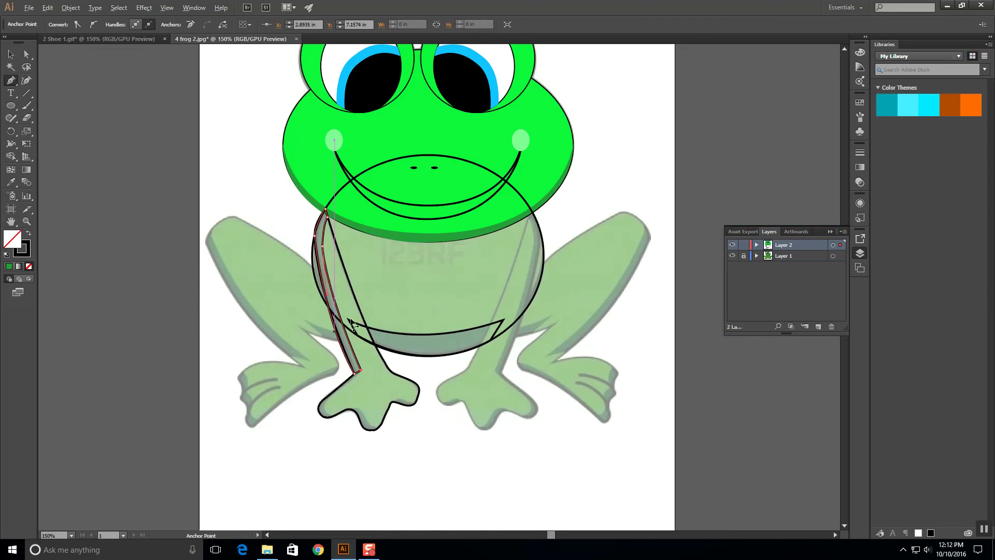
{"action": "left_click_drag", "start_coordinate": [342, 311], "coordinate": [384, 351]}
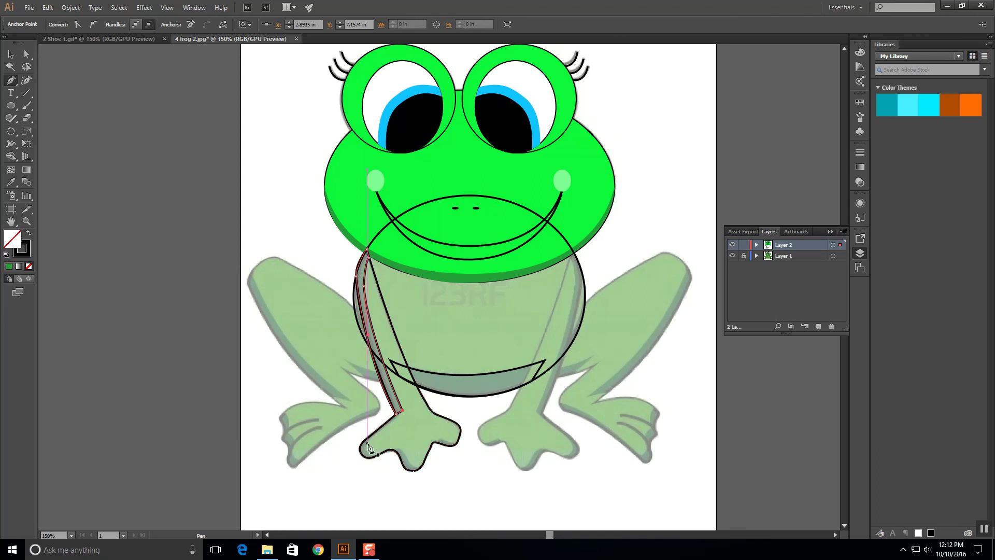
{"action": "left_click_drag", "start_coordinate": [369, 444], "coordinate": [371, 457]}
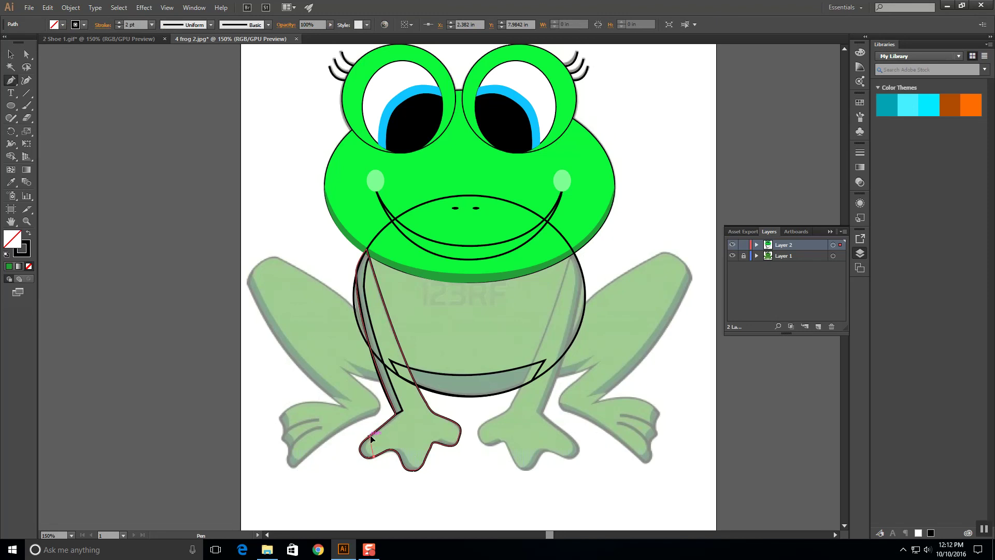
{"action": "left_click", "coordinate": [370, 442]}
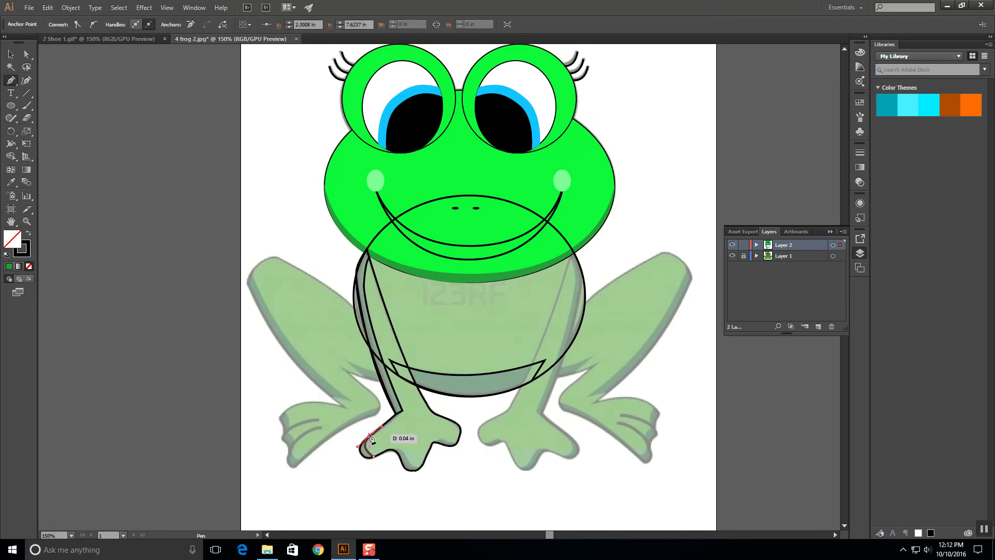
{"action": "mouse_move", "coordinate": [371, 444]}
{"action": "left_mouse_down"}
{"action": "mouse_move", "coordinate": [362, 466]}
{"action": "mouse_move", "coordinate": [381, 459]}
{"action": "left_mouse_up"}
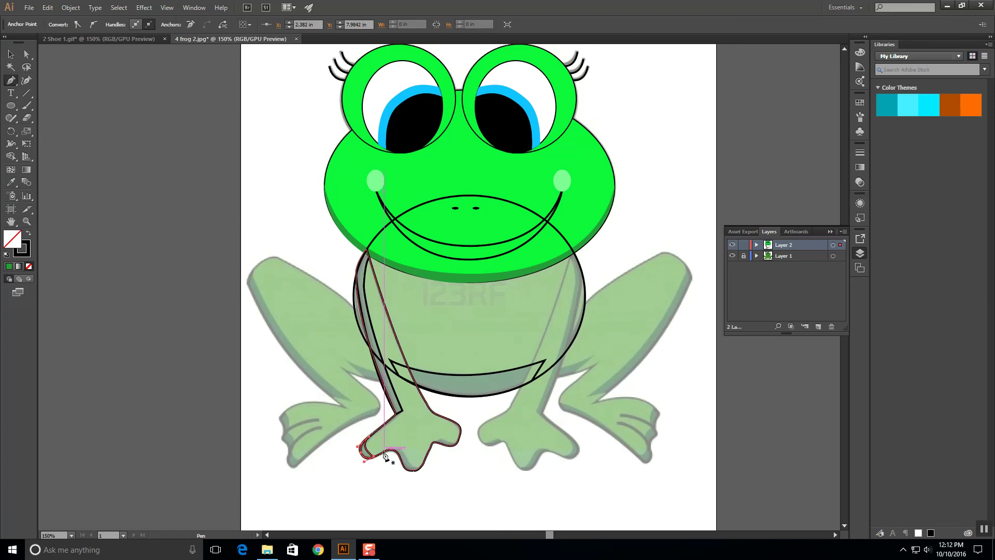
- Draw a closed shading path along the outer edge of the middle toe on the left front foot
{"action": "left_click", "coordinate": [403, 450]}
{"action": "left_click_drag", "start_coordinate": [405, 456], "coordinate": [397, 455]}
{"action": "left_click", "coordinate": [397, 451]}
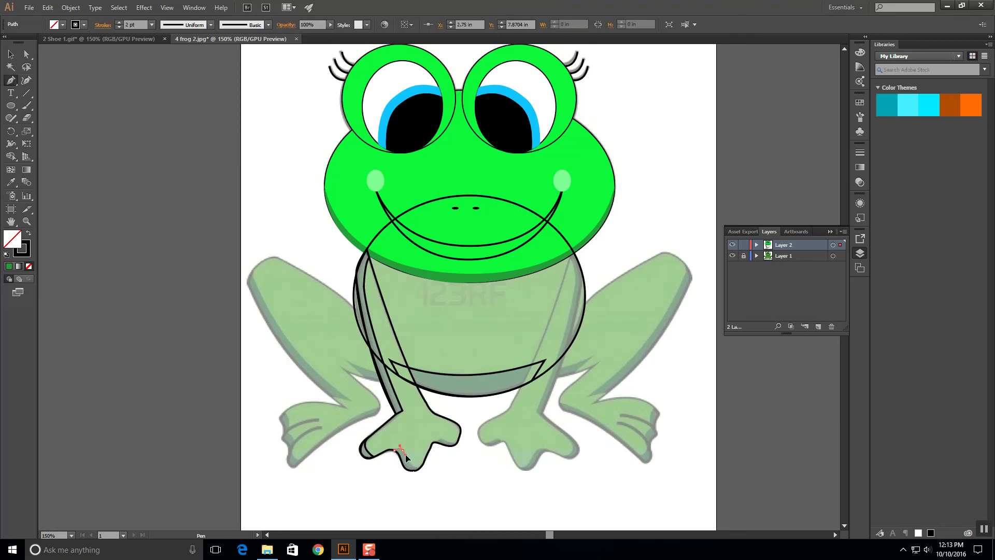
{"action": "mouse_move", "coordinate": [406, 458]}
{"action": "left_mouse_down"}
{"action": "mouse_move", "coordinate": [429, 471]}
{"action": "mouse_move", "coordinate": [396, 455]}
{"action": "left_mouse_up"}
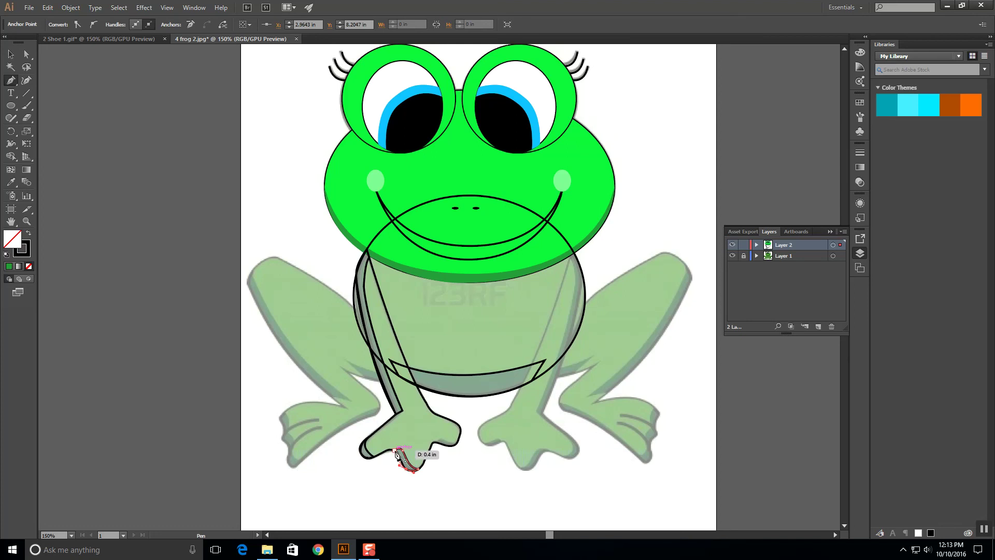
{"action": "left_click", "coordinate": [396, 452]}
- Draw a thin closed shading path along the underside of the inner toe on the left front foot
{"action": "left_click", "coordinate": [435, 444]}
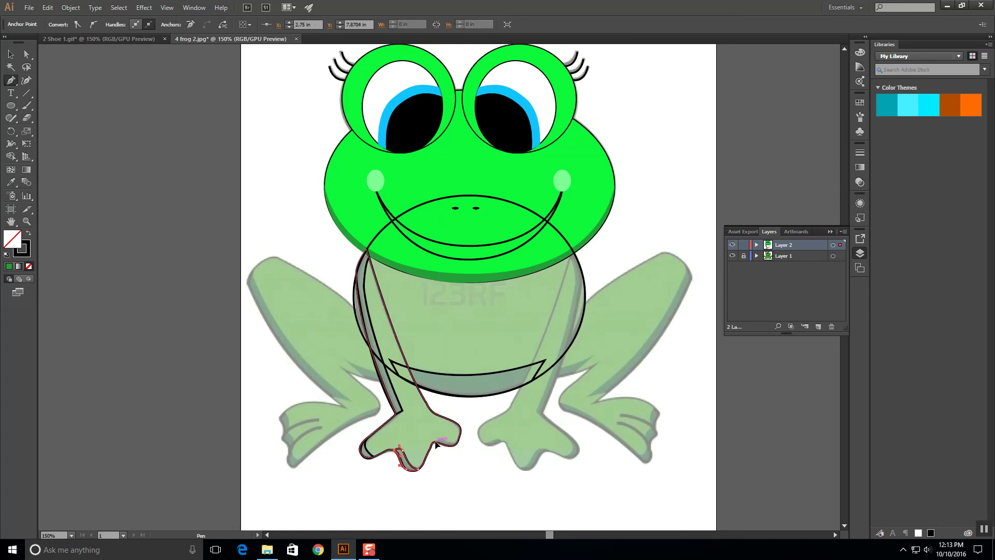
{"action": "left_click", "coordinate": [438, 445]}
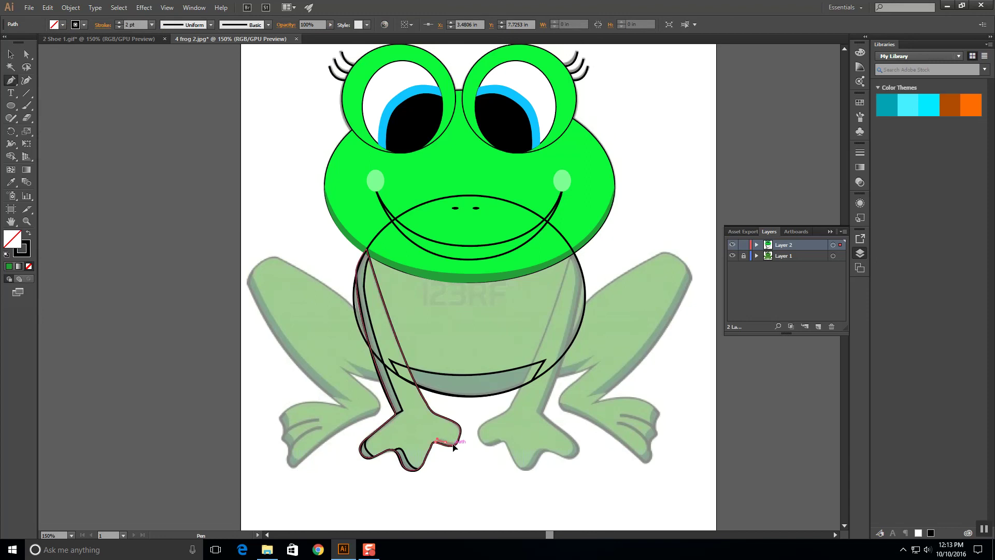
{"action": "left_click", "coordinate": [456, 447]}
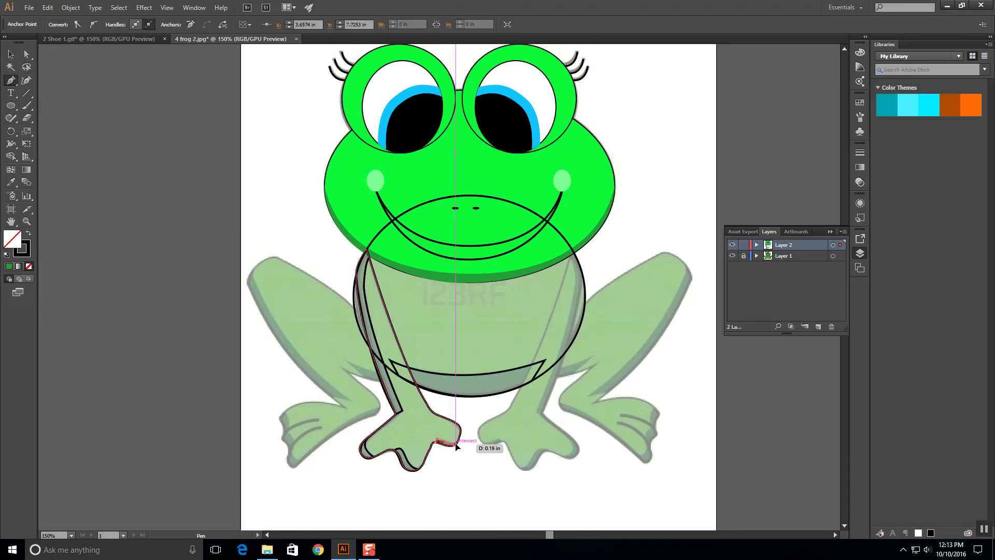
{"action": "left_click_drag", "start_coordinate": [456, 447], "coordinate": [441, 446]}
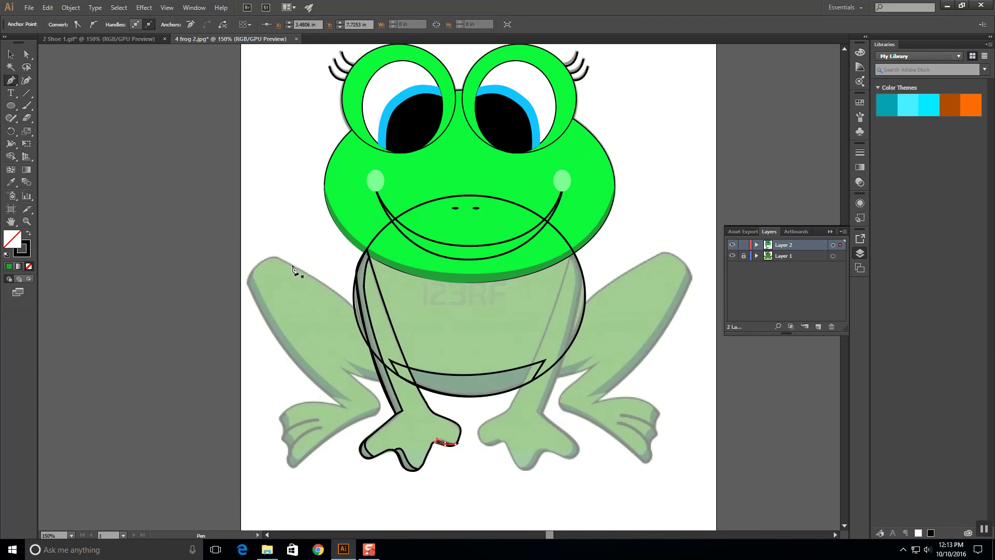
- Trace the left hind leg's outline with the Pen tool from the top of the knee down its outer edge to the ankle
{"action": "left_click_drag", "start_coordinate": [289, 267], "coordinate": [248, 270]}
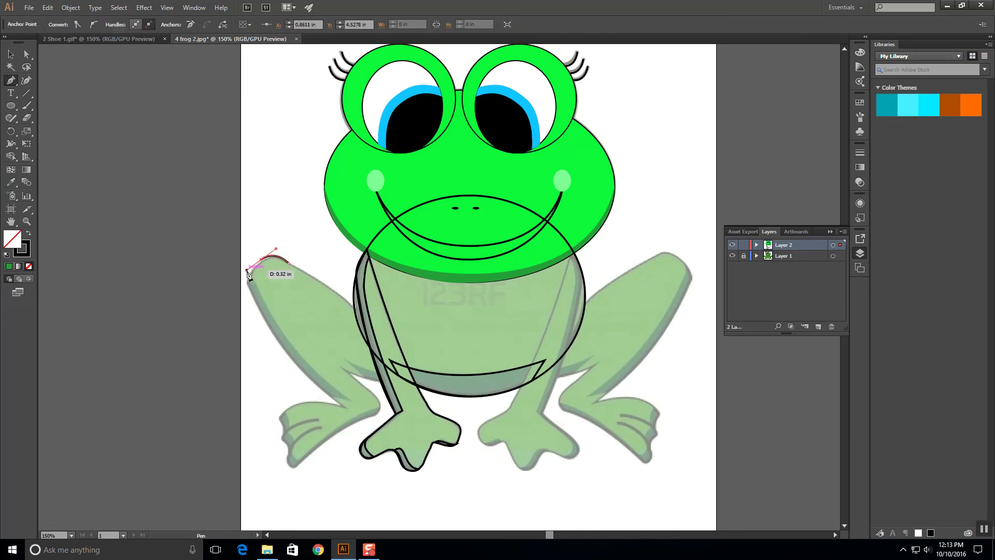
{"action": "left_click", "coordinate": [255, 302]}
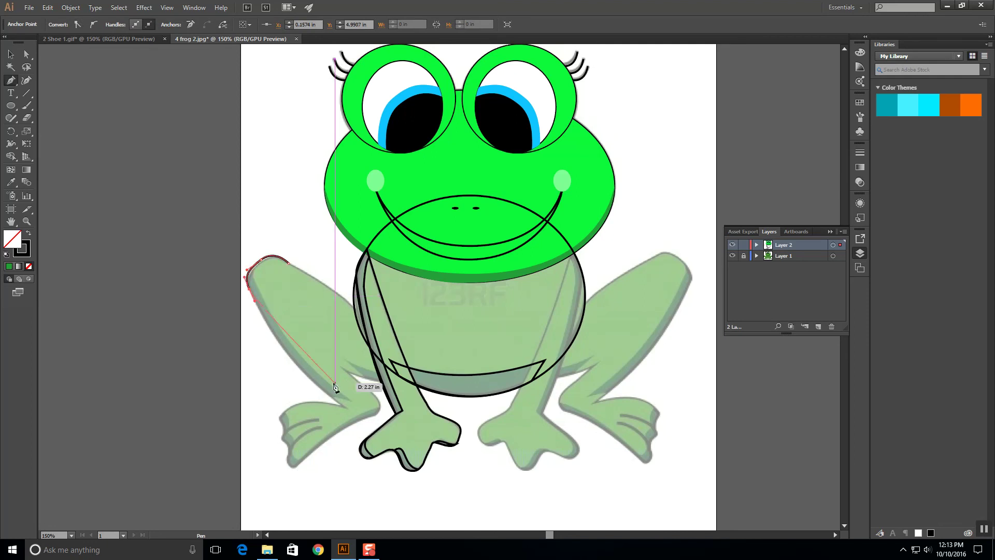
{"action": "left_click", "coordinate": [345, 409]}
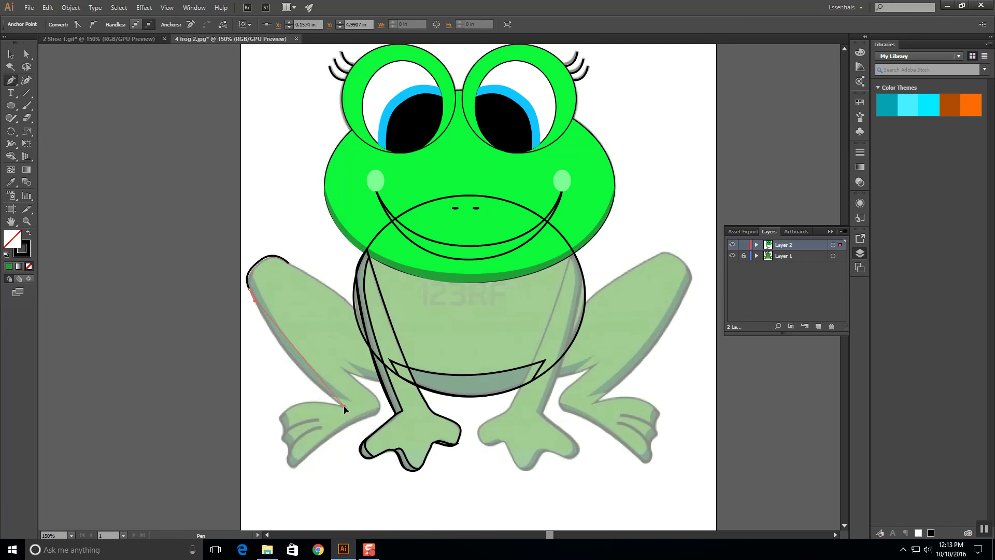
{"action": "left_click_drag", "start_coordinate": [360, 424], "coordinate": [405, 445]}
{"action": "left_click", "coordinate": [344, 406]}
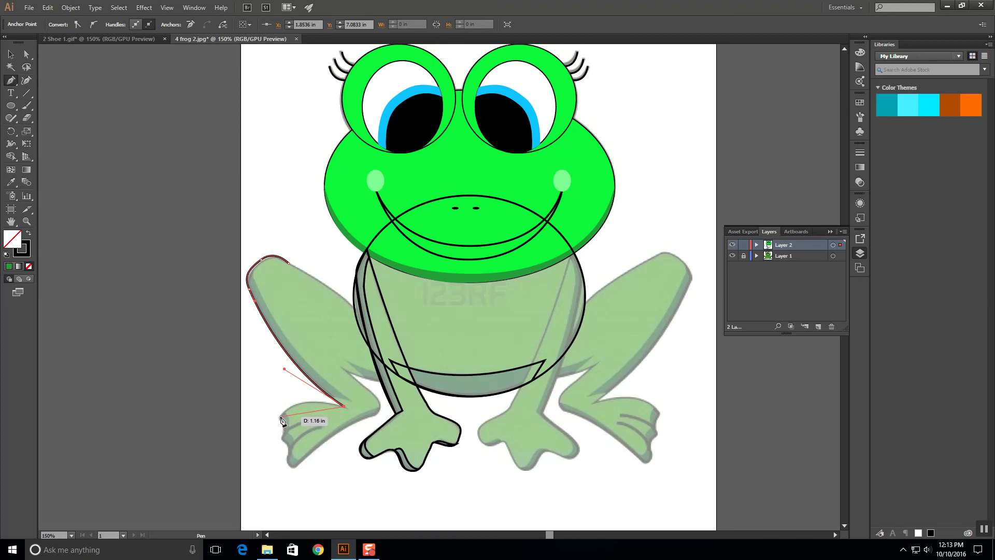
- Continue the outline over the top of the left hind foot, around the toe tips and along the sole to the heel
{"action": "left_click_drag", "start_coordinate": [280, 418], "coordinate": [265, 442]}
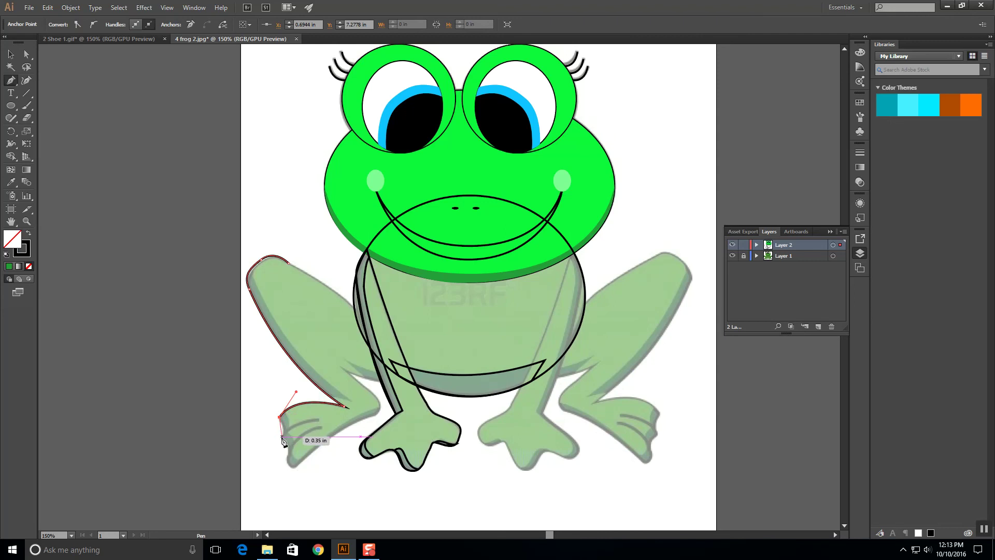
{"action": "left_click", "coordinate": [281, 441]}
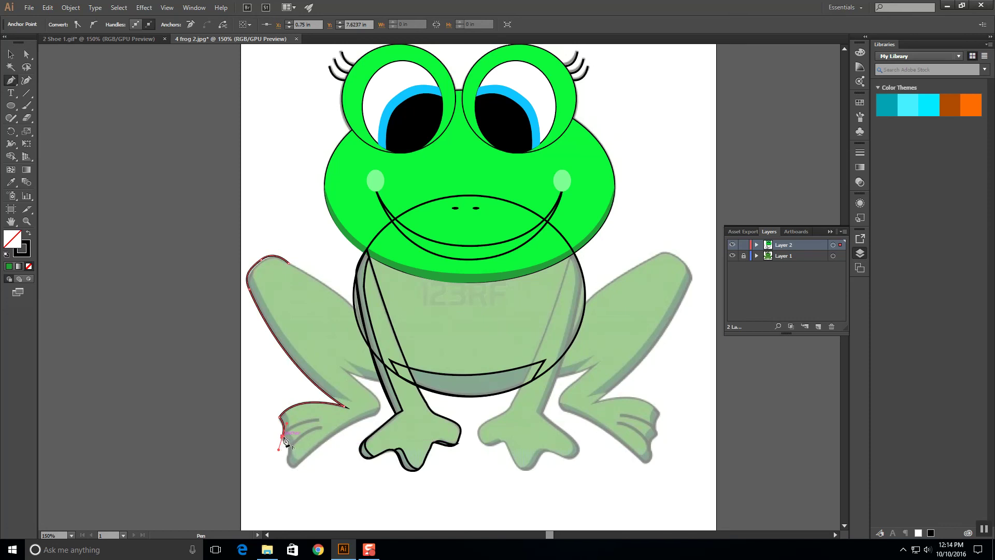
{"action": "left_click", "coordinate": [282, 439]}
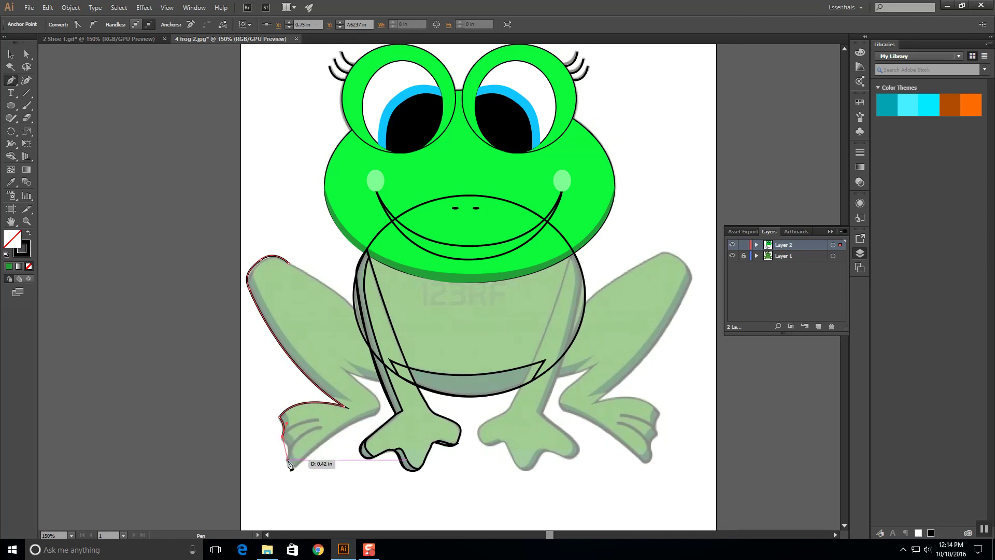
{"action": "left_click", "coordinate": [288, 461]}
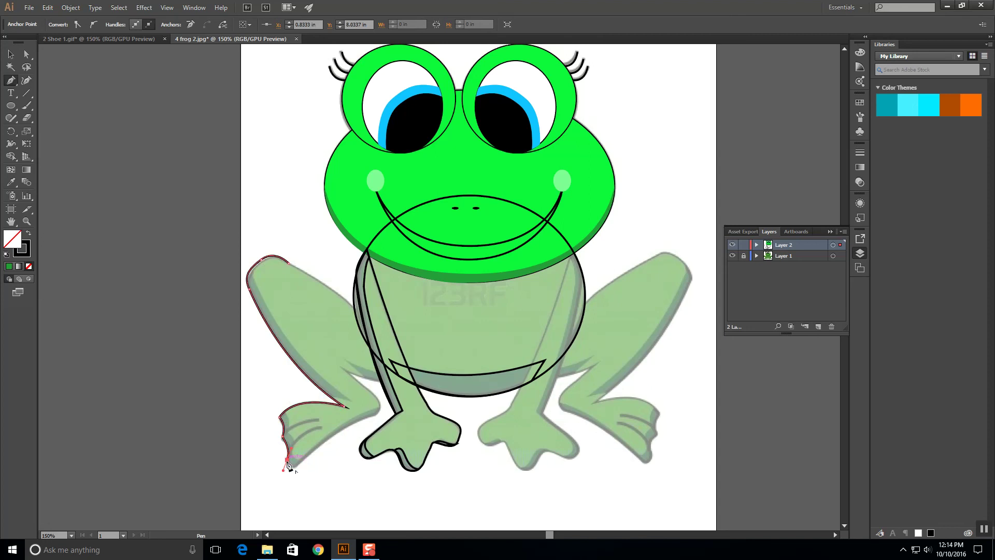
{"action": "left_click_drag", "start_coordinate": [291, 463], "coordinate": [310, 464]}
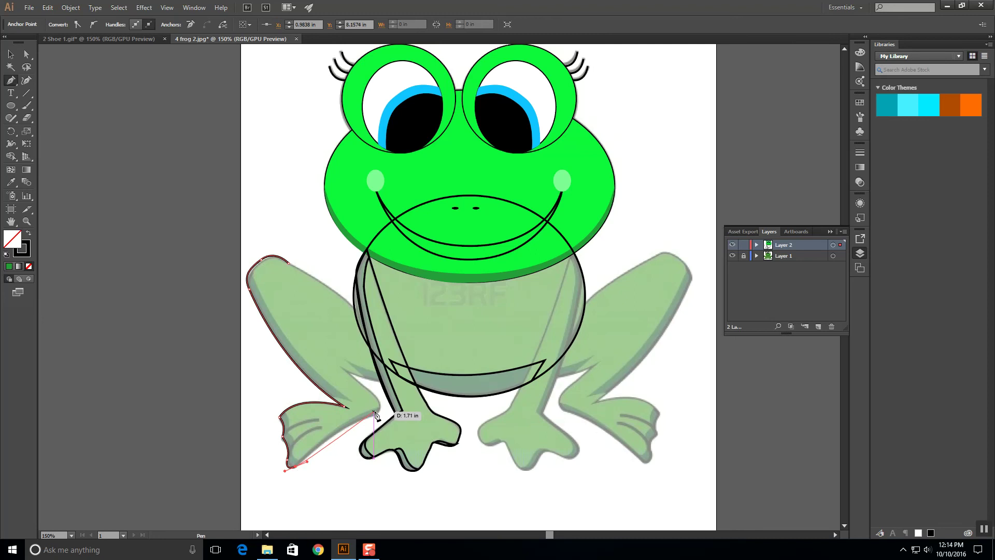
{"action": "left_click_drag", "start_coordinate": [371, 417], "coordinate": [407, 404]}
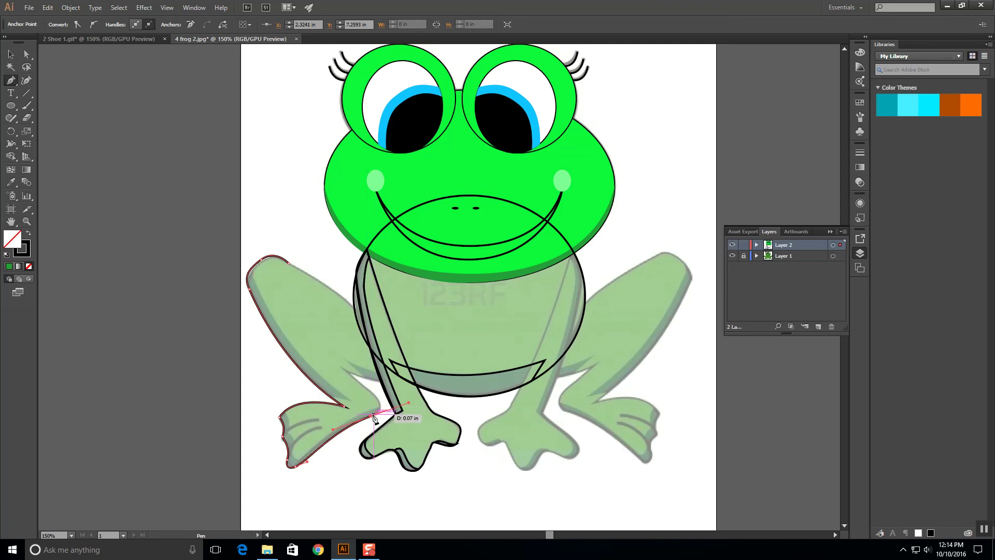
{"action": "left_click", "coordinate": [371, 417]}
- Carry the outline around the heel, under the thigh and into the body, and close the path at the knee
{"action": "left_click", "coordinate": [371, 390]}
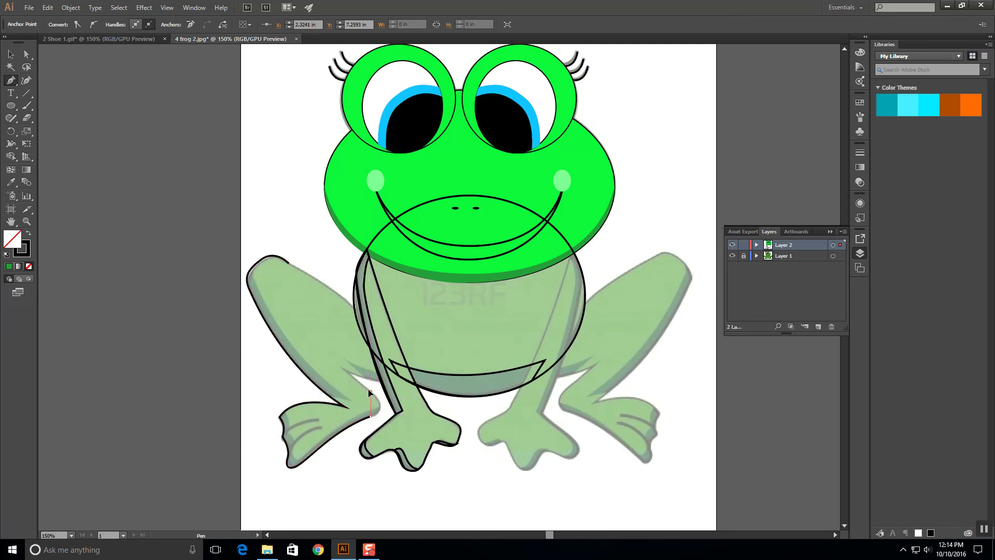
{"action": "left_click_drag", "start_coordinate": [347, 377], "coordinate": [400, 390]}
{"action": "left_click", "coordinate": [426, 392]}
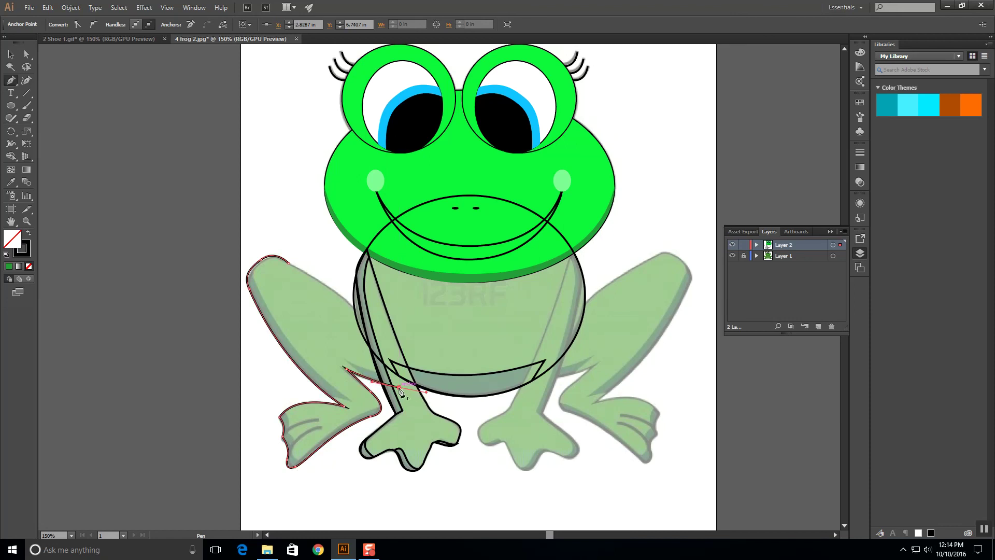
{"action": "left_click_drag", "start_coordinate": [400, 390], "coordinate": [276, 249]}
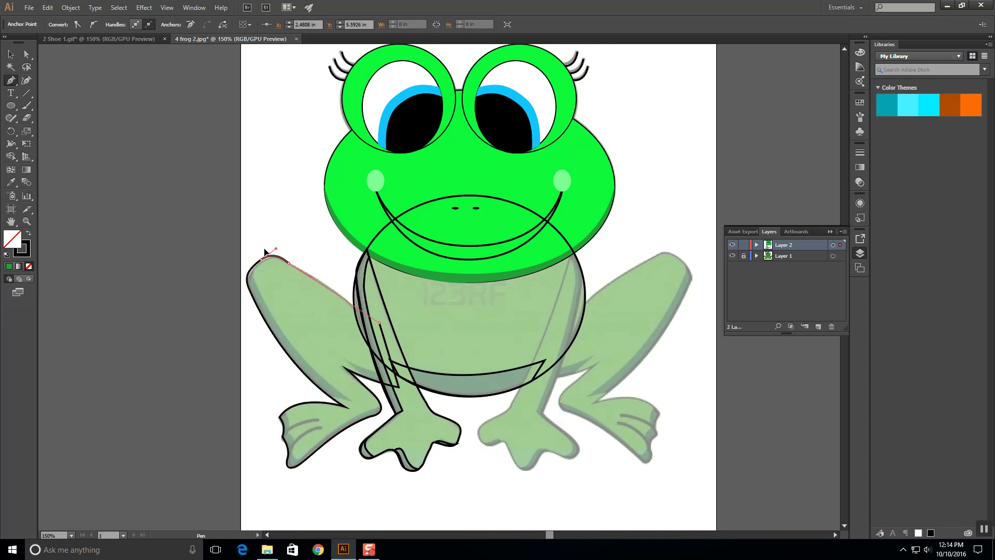
{"action": "left_click", "coordinate": [250, 253]}
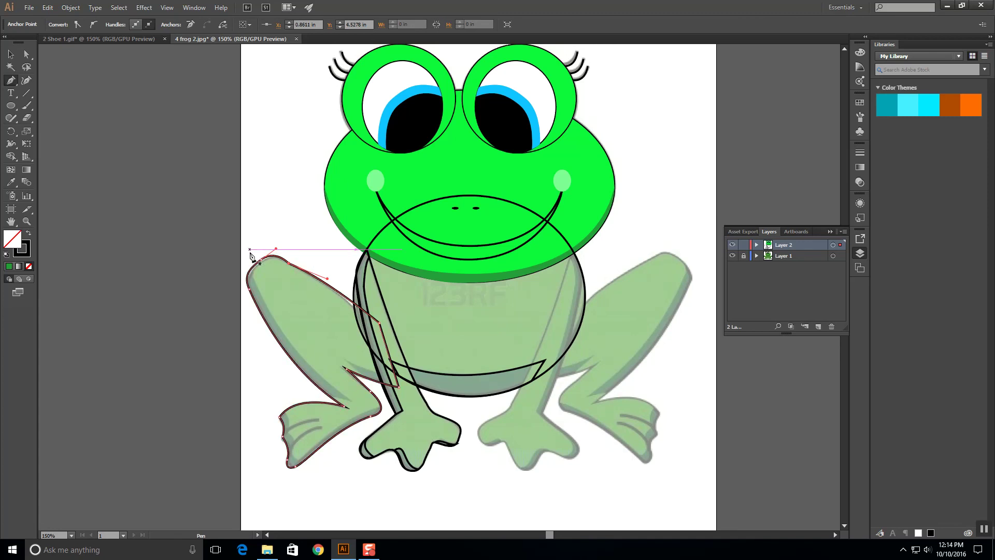
- Draw a closed shading path along the outer edge of the left hind leg, from the ankle to the knee and back
{"action": "left_click", "coordinate": [350, 401]}
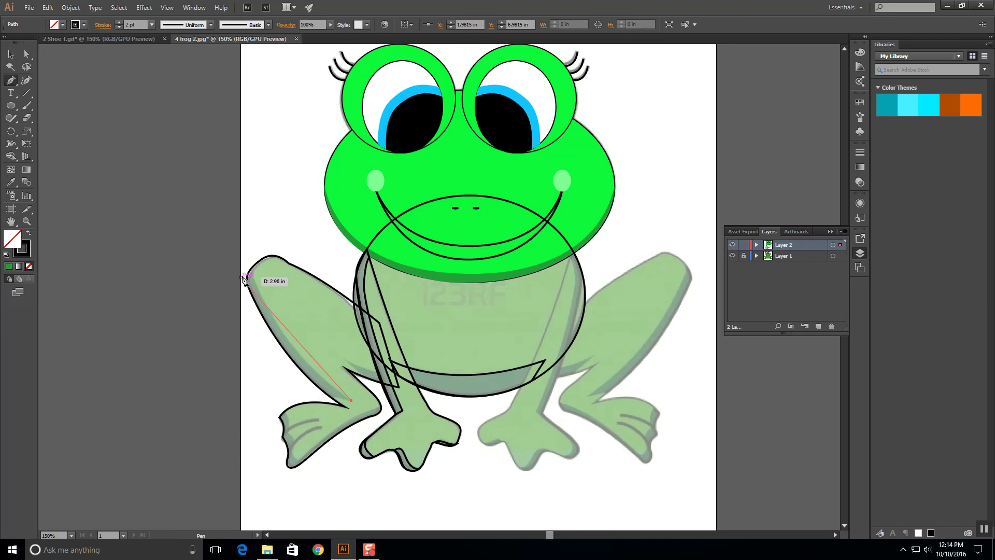
{"action": "left_click_drag", "start_coordinate": [253, 274], "coordinate": [247, 219]}
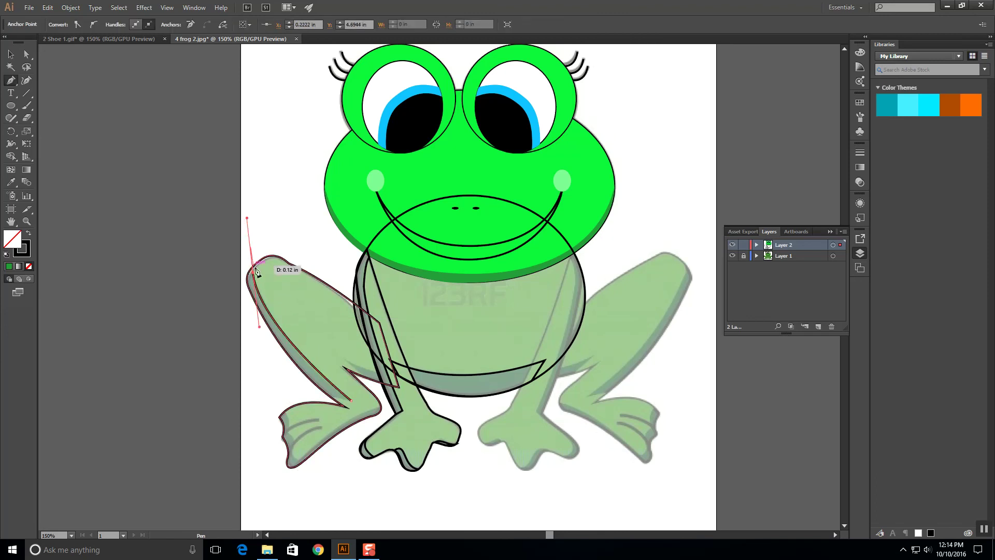
{"action": "mouse_move", "coordinate": [254, 276]}
{"action": "left_mouse_down"}
{"action": "mouse_move", "coordinate": [248, 285]}
{"action": "mouse_move", "coordinate": [342, 404]}
{"action": "mouse_move", "coordinate": [334, 406]}
{"action": "mouse_move", "coordinate": [382, 430]}
{"action": "left_mouse_up"}
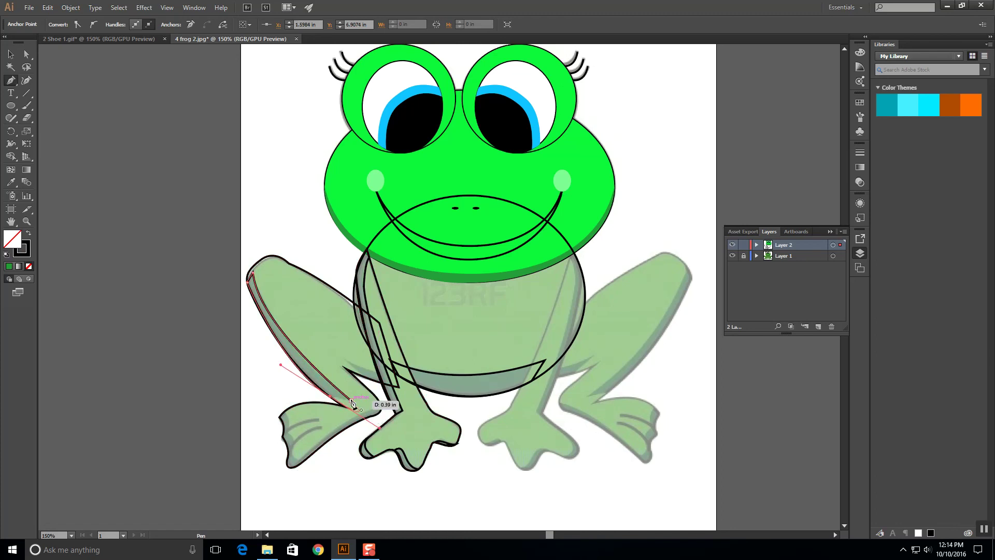
{"action": "left_click", "coordinate": [331, 397]}
{"action": "left_click", "coordinate": [351, 402]}
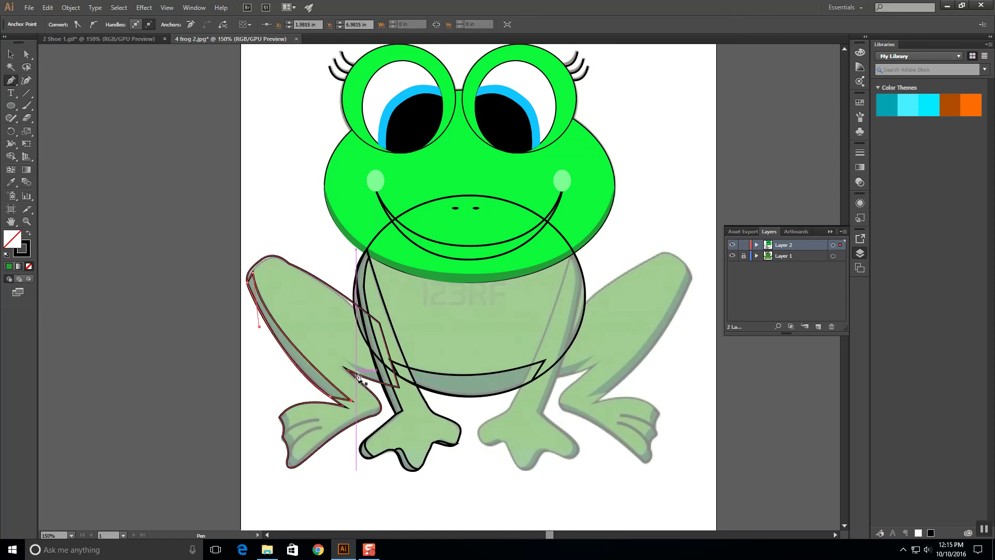
- Draw a closed shading path along the underside of the left thigh where it meets the body
{"action": "left_click", "coordinate": [347, 359]}
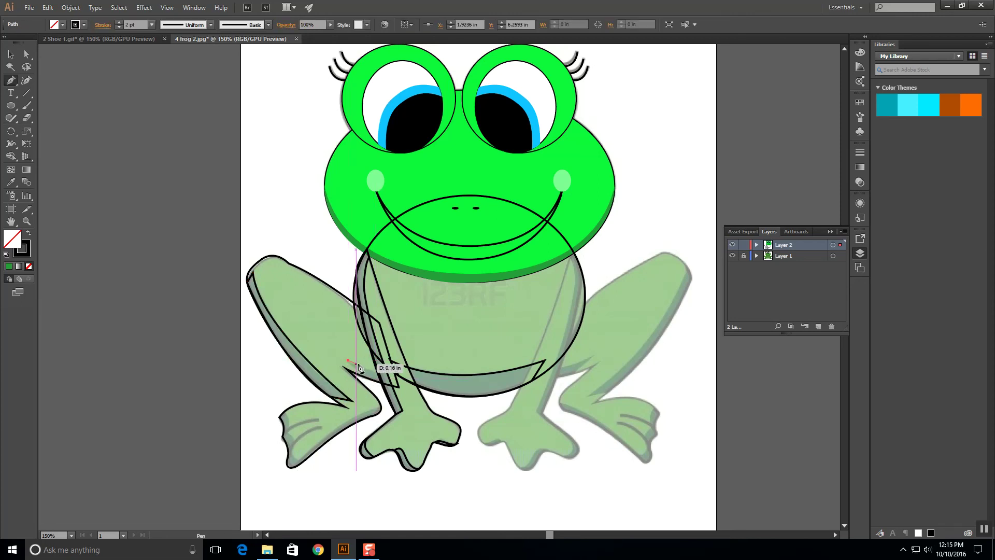
{"action": "left_click_drag", "start_coordinate": [384, 374], "coordinate": [402, 383]}
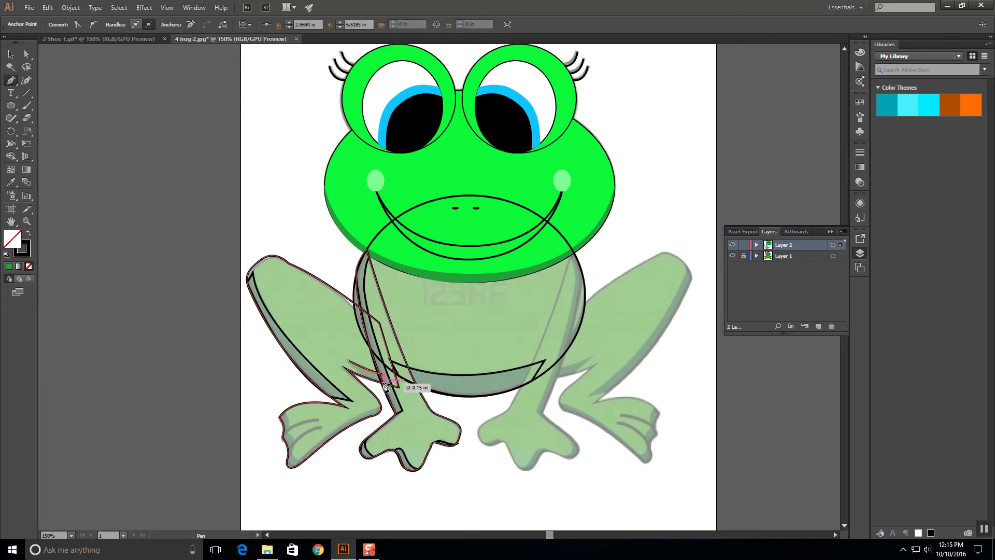
{"action": "left_click_drag", "start_coordinate": [387, 385], "coordinate": [364, 379]}
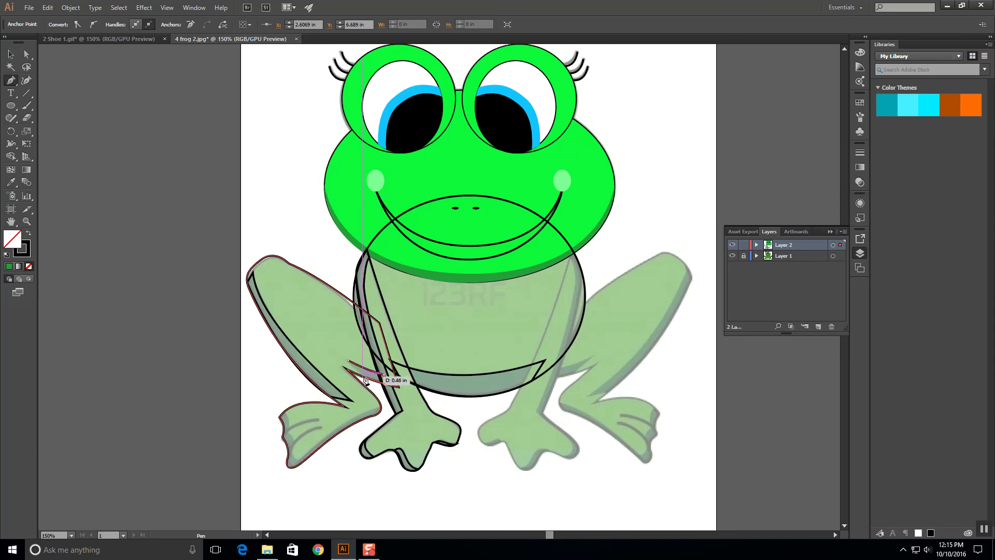
{"action": "left_click_drag", "start_coordinate": [360, 376], "coordinate": [348, 362]}
{"action": "left_click", "coordinate": [347, 359]}
{"action": "left_click", "coordinate": [376, 369]}
{"action": "left_click", "coordinate": [377, 370]}
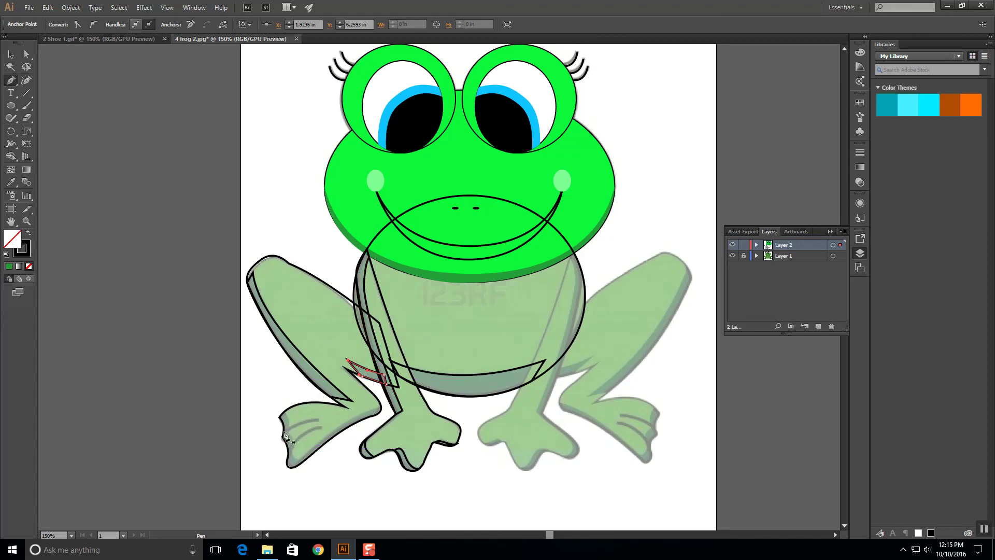
- Draw a curved toe line on the left hind foot and place a copy just below it as the second toe line
{"action": "left_click", "coordinate": [318, 420]}
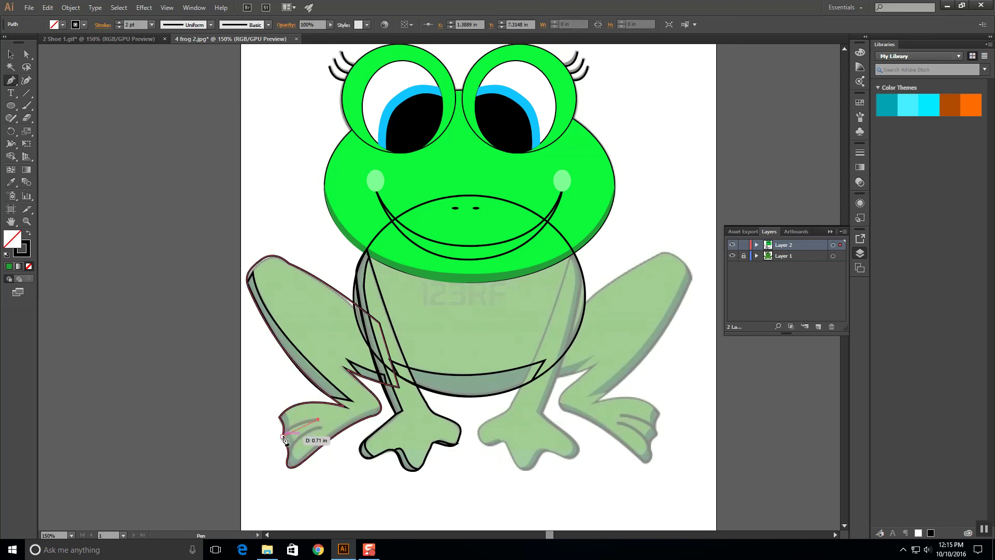
{"action": "left_click_drag", "start_coordinate": [283, 436], "coordinate": [266, 456]}
{"action": "left_click", "coordinate": [11, 54]}
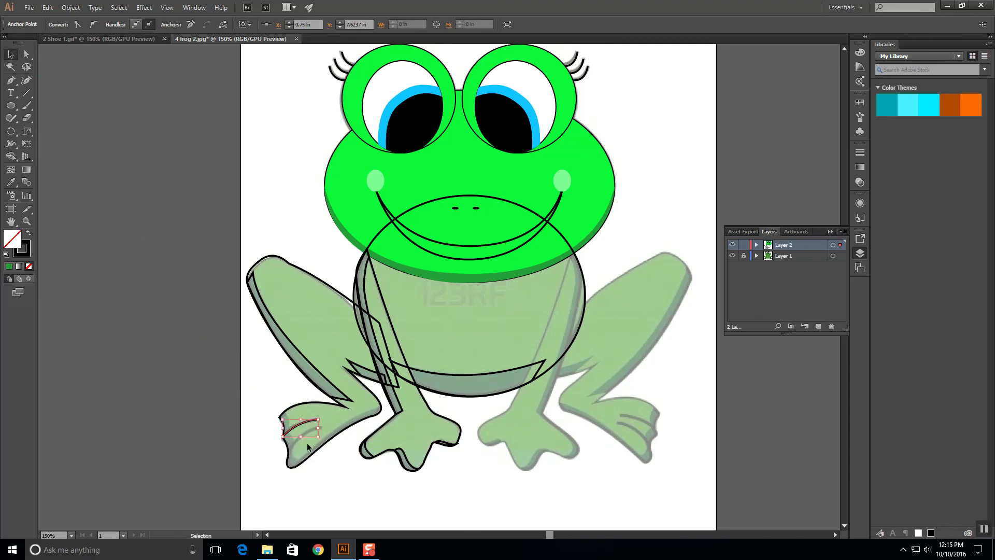
{"action": "key", "text": "ctrl+c"}
{"action": "key", "text": "ctrl+v"}
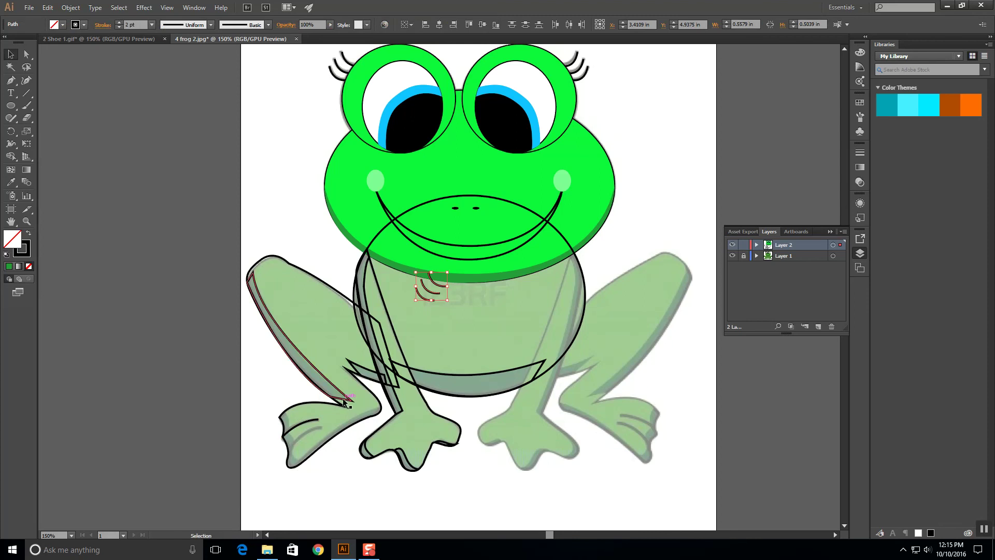
{"action": "key", "text": "ctrl+z"}
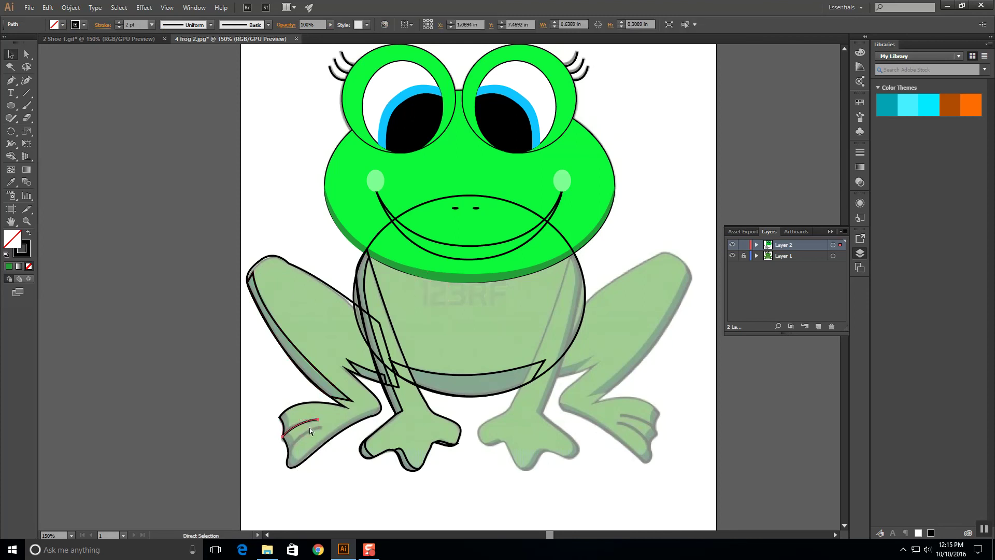
{"action": "key", "text": "ctrl+v"}
{"action": "left_click_drag", "start_coordinate": [437, 283], "coordinate": [302, 445]}
{"action": "left_click", "coordinate": [258, 446]}
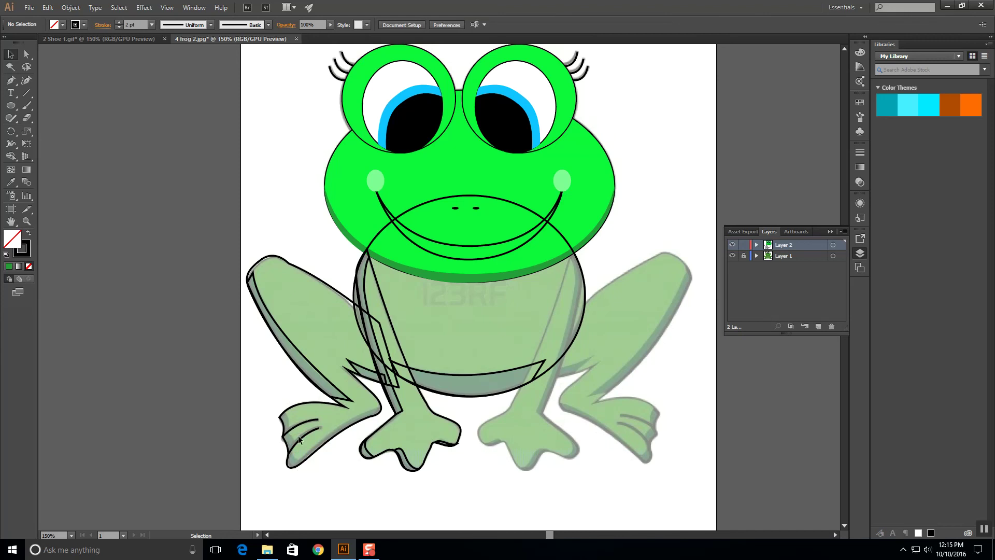
- Trace the inner edge of the shading down across the toes of the left hind foot to the lowest toe
{"action": "left_click", "coordinate": [10, 80]}
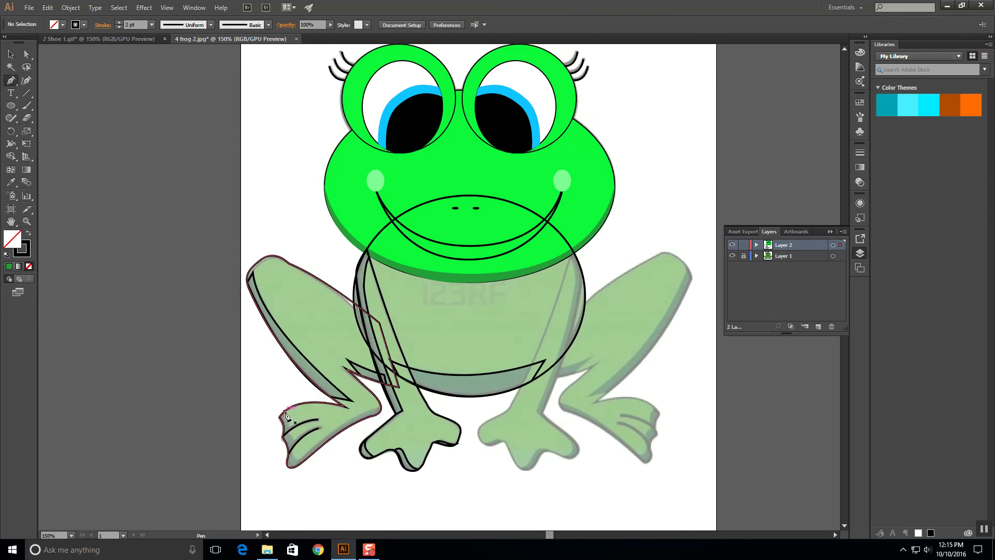
{"action": "left_click", "coordinate": [286, 413]}
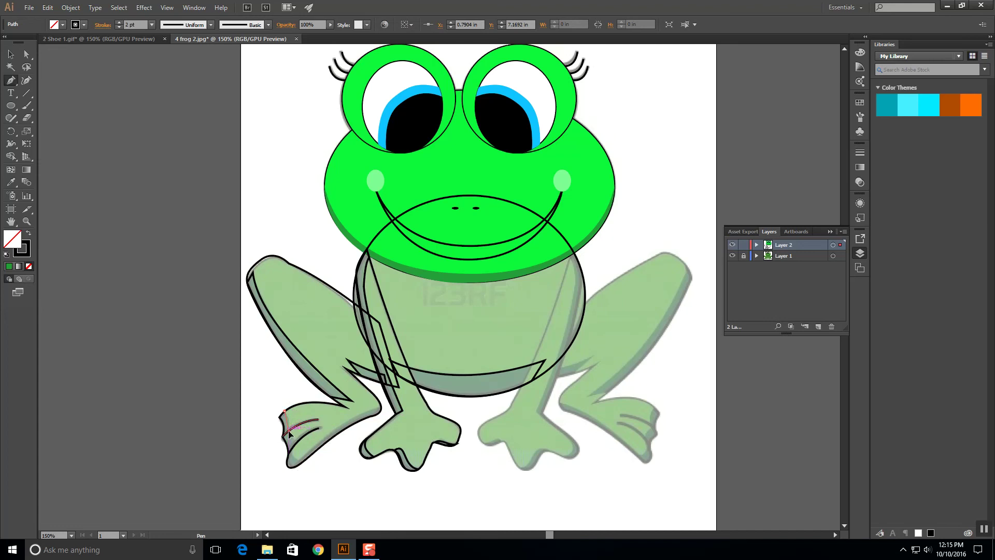
{"action": "left_click", "coordinate": [286, 443]}
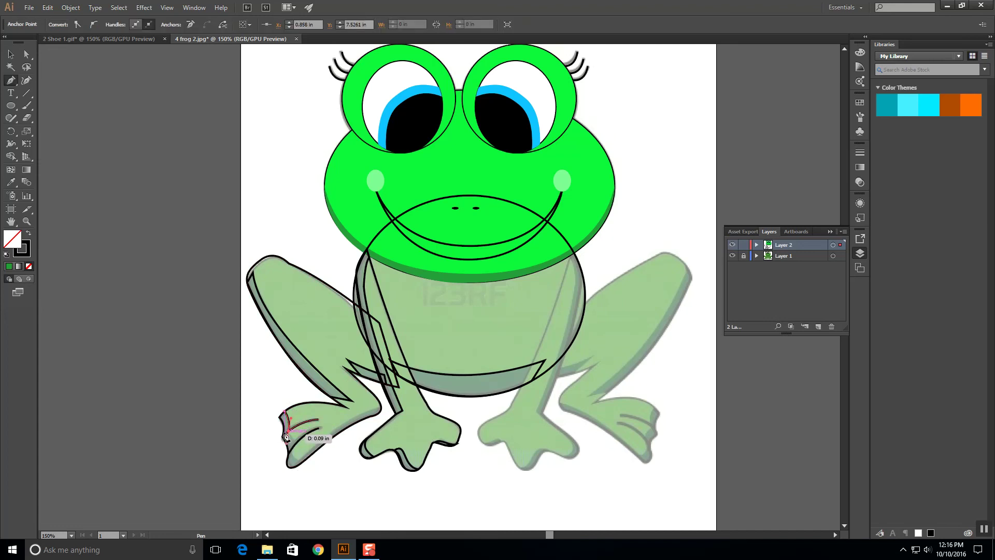
{"action": "left_click", "coordinate": [296, 448]}
{"action": "left_click_drag", "start_coordinate": [296, 452], "coordinate": [297, 462]}
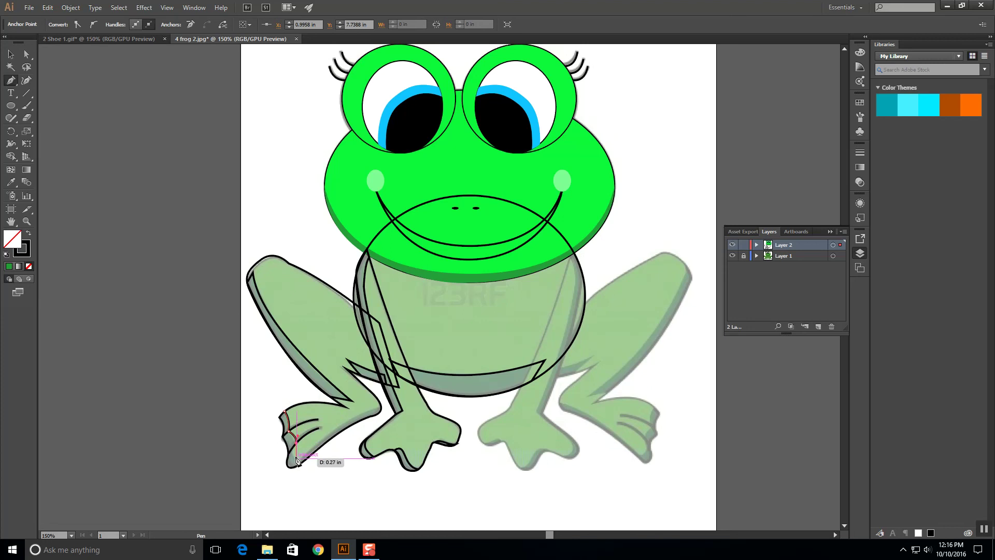
{"action": "left_click_drag", "start_coordinate": [297, 461], "coordinate": [321, 456]}
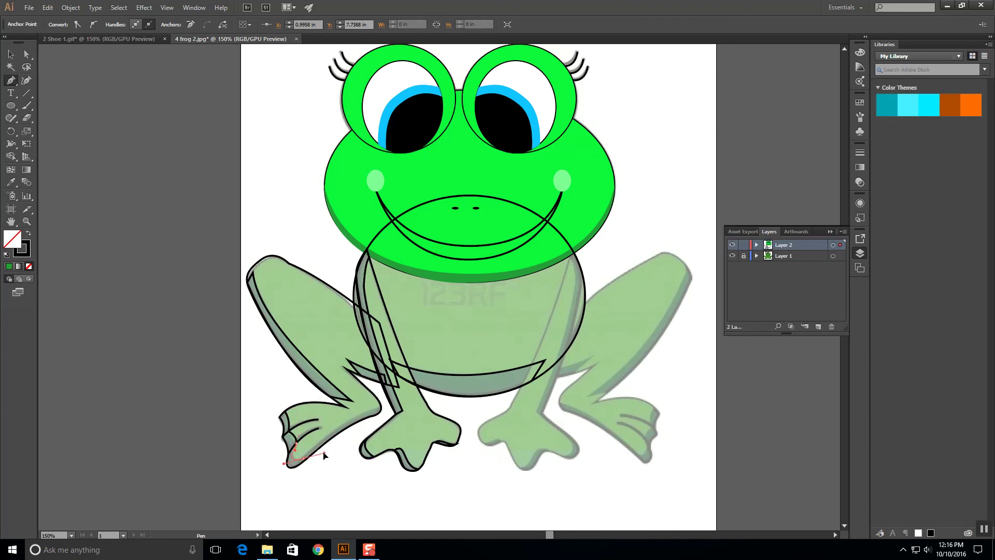
{"action": "left_click", "coordinate": [304, 459]}
- Trace the shading back up along the left hind foot's toe tips, close the path at the upper toe and deselect it
{"action": "mouse_move", "coordinate": [305, 462]}
{"action": "left_mouse_down"}
{"action": "mouse_move", "coordinate": [289, 471]}
{"action": "mouse_move", "coordinate": [285, 415]}
{"action": "left_mouse_up"}
{"action": "left_click", "coordinate": [286, 416]}
{"action": "left_click", "coordinate": [317, 419]}
{"action": "left_click", "coordinate": [11, 56]}
{"action": "left_click", "coordinate": [117, 138]}
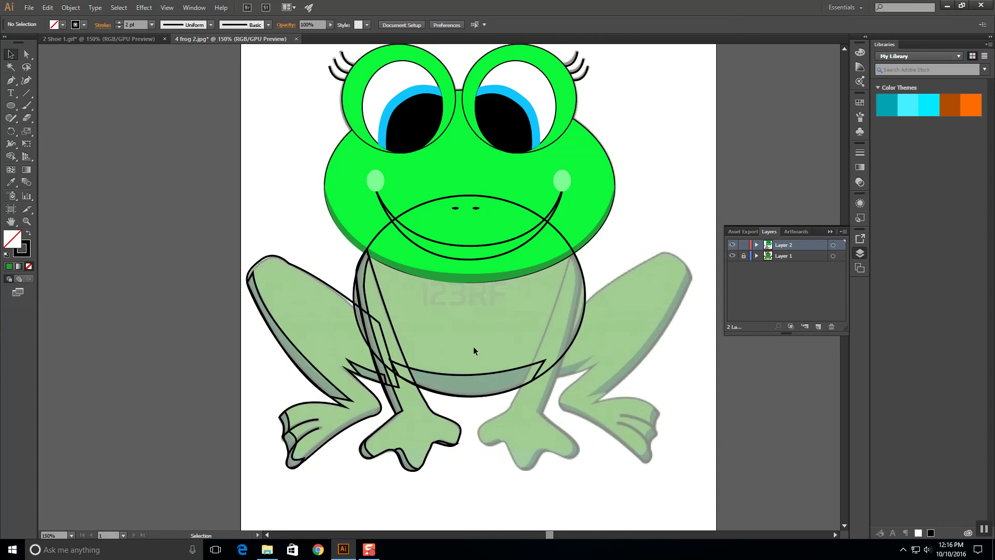
- Fill the belly shading shape with the dark green sampled from the shading under the head
{"action": "left_click", "coordinate": [475, 372]}
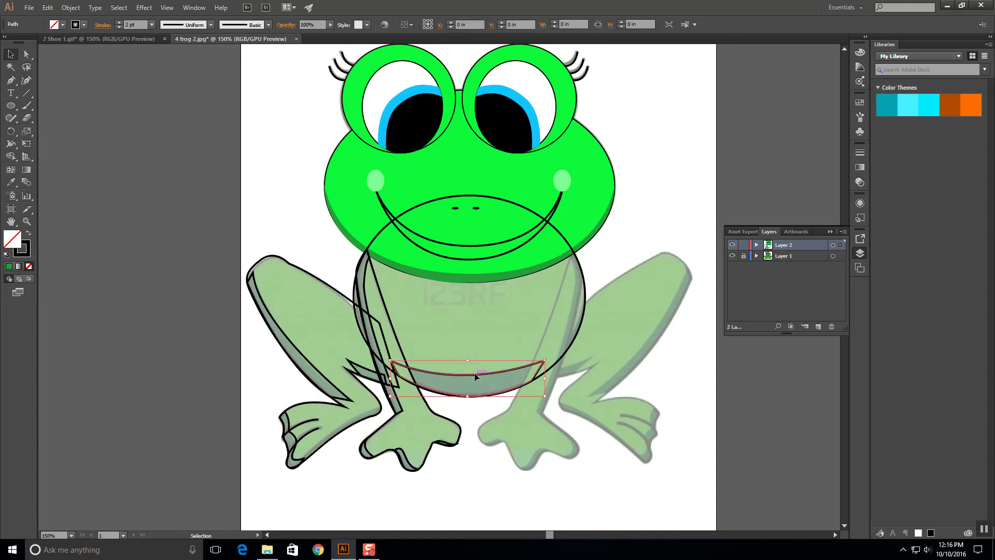
{"action": "left_click", "coordinate": [14, 182]}
{"action": "left_click", "coordinate": [447, 274]}
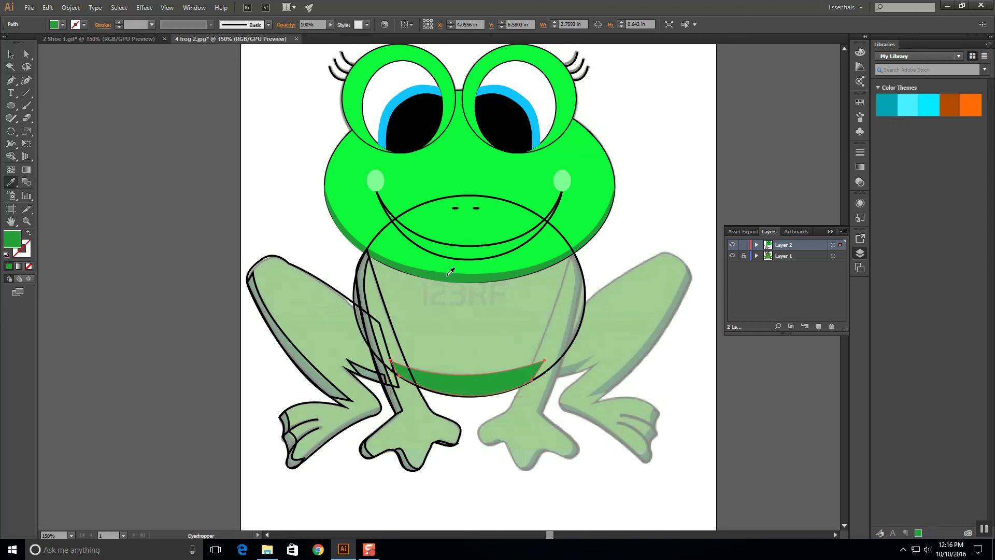
- Fill the body ellipse with the bright green and thin black outline sampled from the head
{"action": "left_click", "coordinate": [11, 54]}
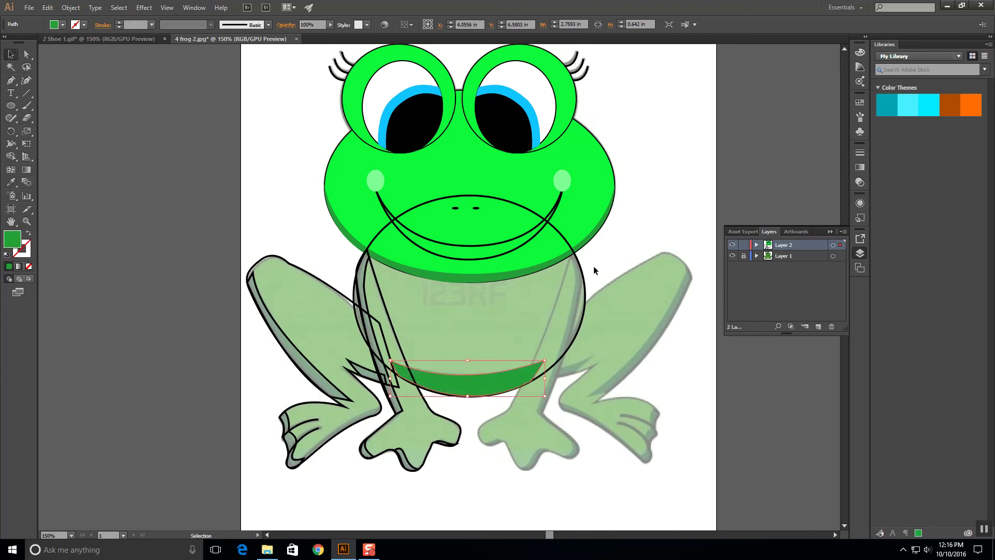
{"action": "left_click", "coordinate": [578, 268]}
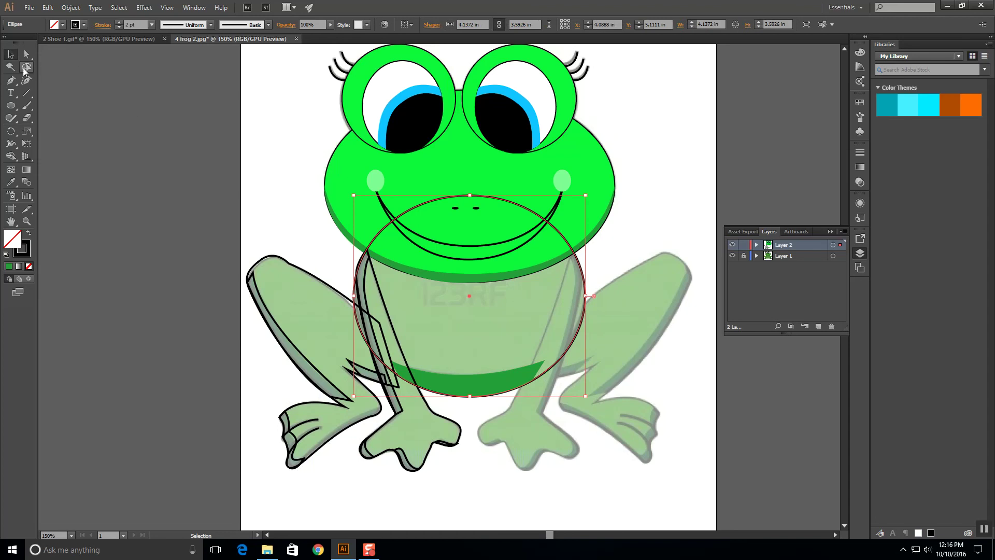
{"action": "left_click", "coordinate": [11, 181]}
{"action": "left_click", "coordinate": [363, 201]}
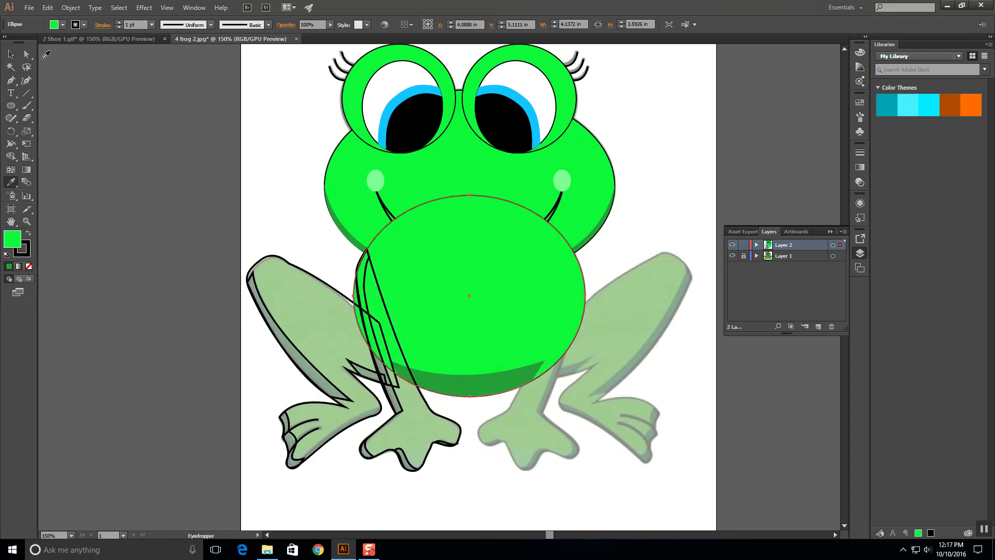
- Send the body ellipse and its belly shading together to the back, behind the head, and deselect them
{"action": "left_click", "coordinate": [7, 60]}
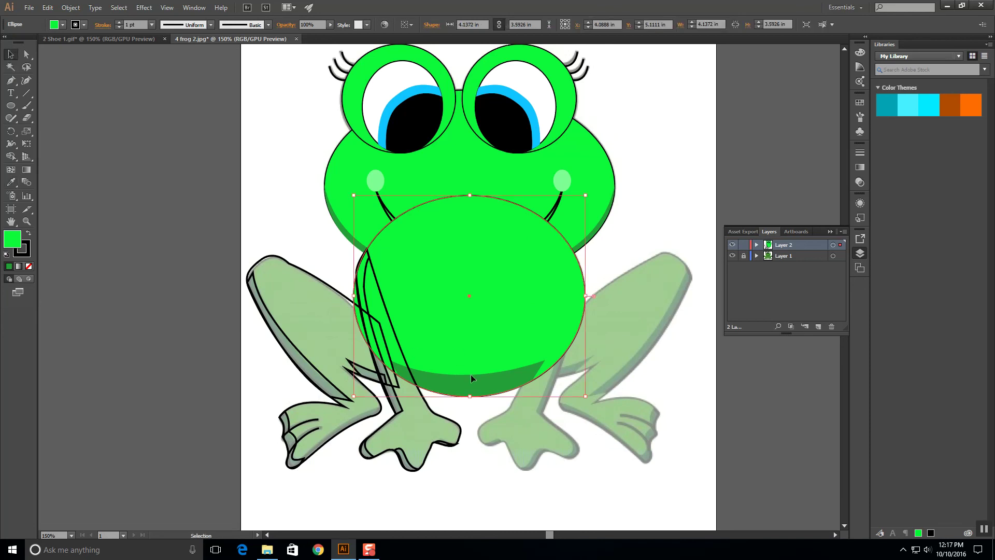
{"action": "left_click", "coordinate": [464, 374], "text": "shift"}
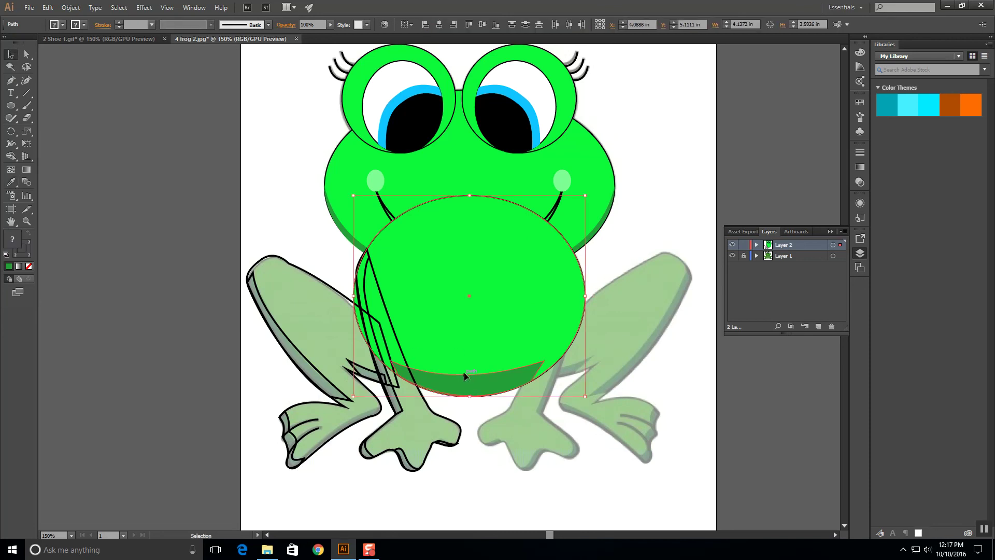
{"action": "left_click", "coordinate": [70, 7]}
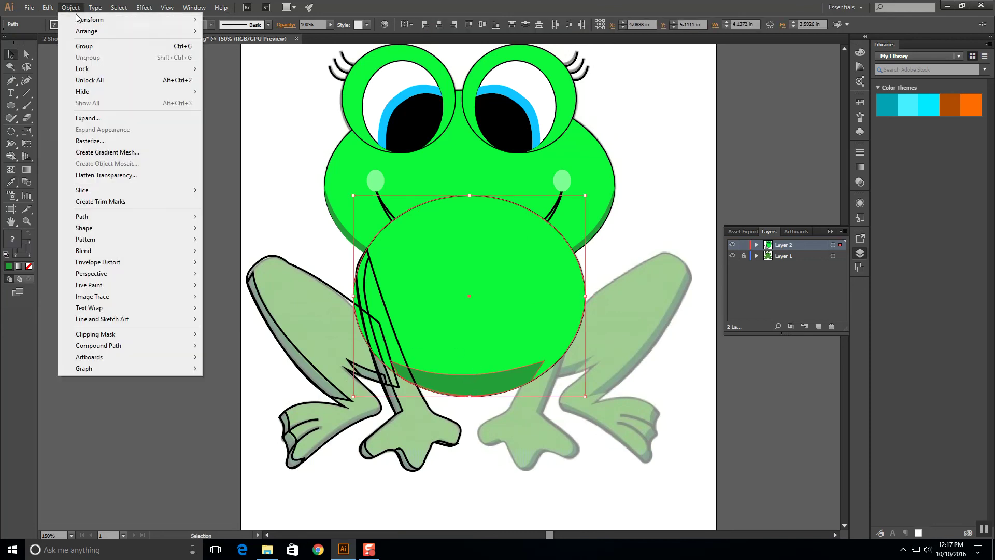
{"action": "mouse_move", "coordinate": [130, 31]}
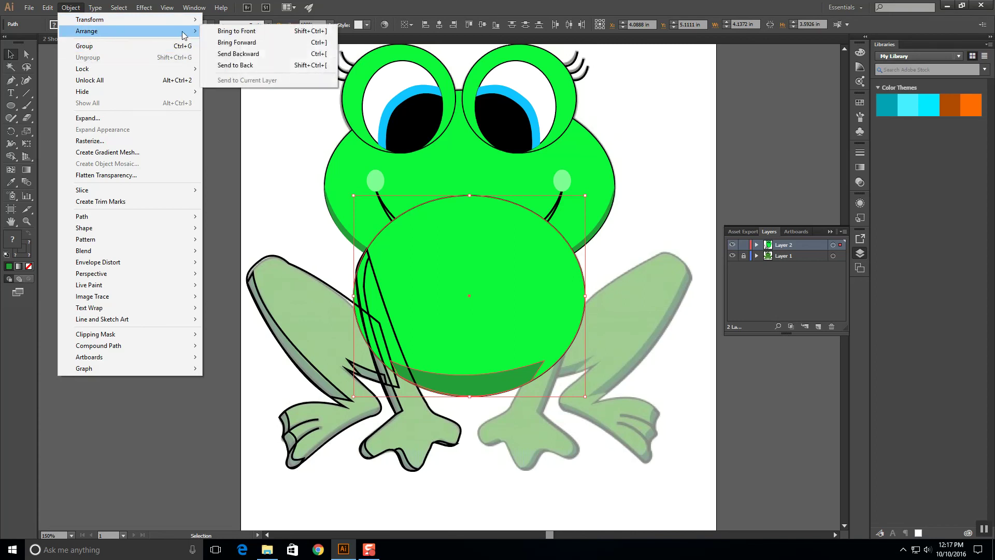
{"action": "left_click", "coordinate": [244, 66]}
{"action": "left_click", "coordinate": [270, 210]}
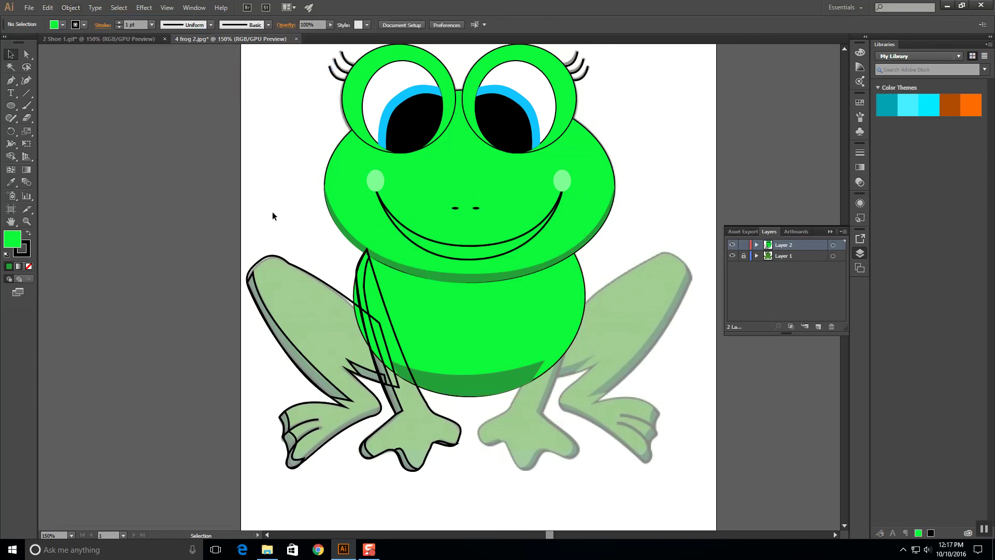
- Fill the left front leg shape with the bright green and outline sampled from the body
{"action": "left_click", "coordinate": [384, 299]}
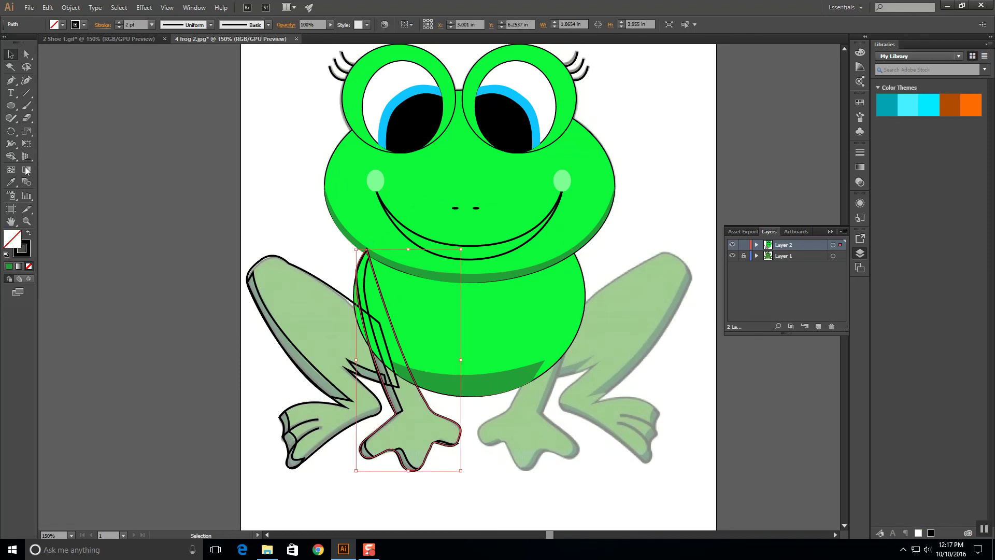
{"action": "left_click", "coordinate": [14, 185]}
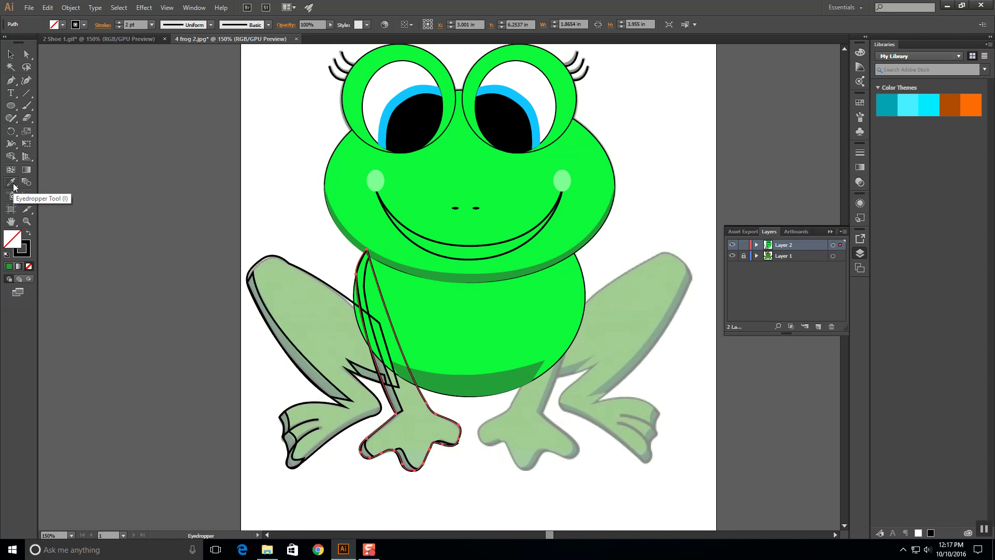
{"action": "left_click", "coordinate": [508, 321]}
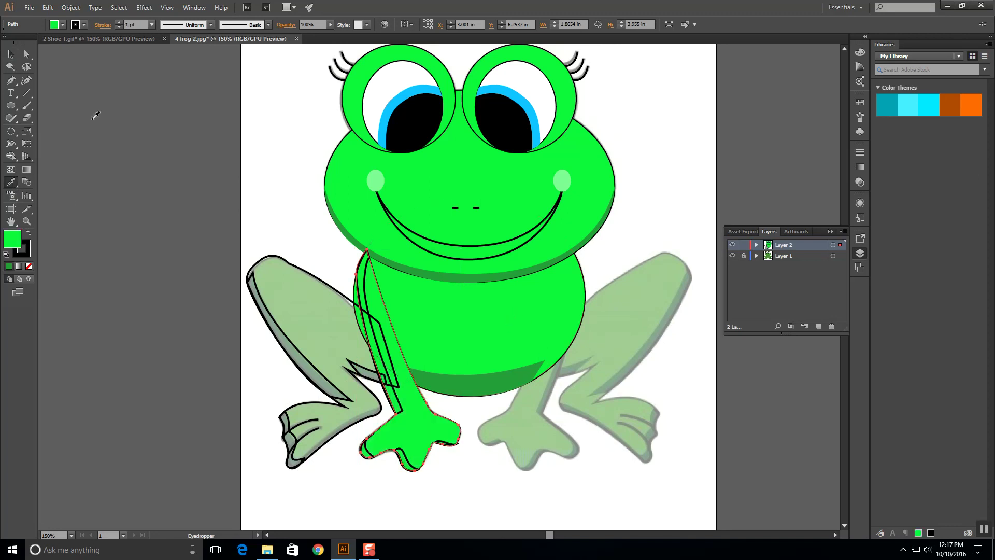
- Fill the left front leg's shading strip and its three toe shadings with the dark green sampled from the belly shading
{"action": "left_click", "coordinate": [10, 54]}
{"action": "left_click", "coordinate": [366, 291]}
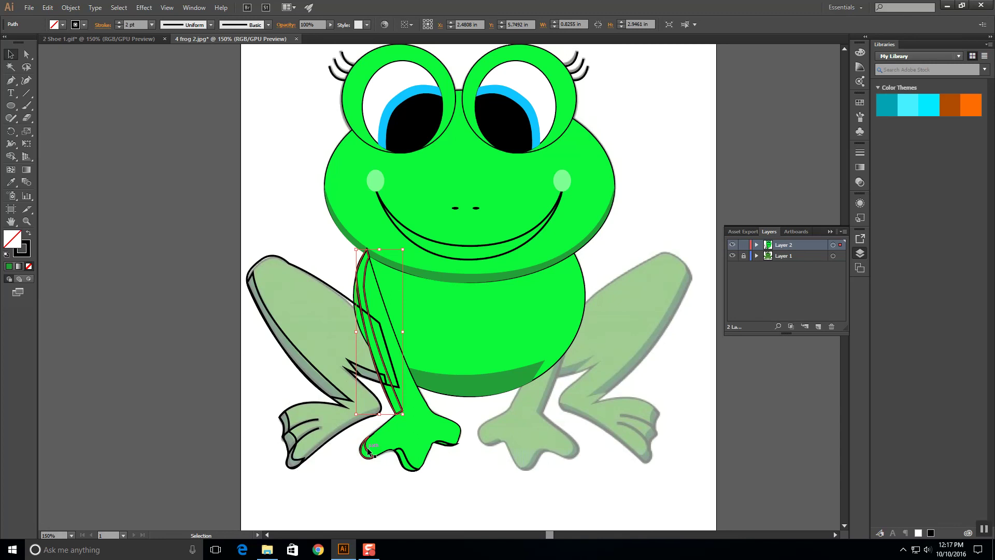
{"action": "left_click", "coordinate": [387, 456], "text": "shift"}
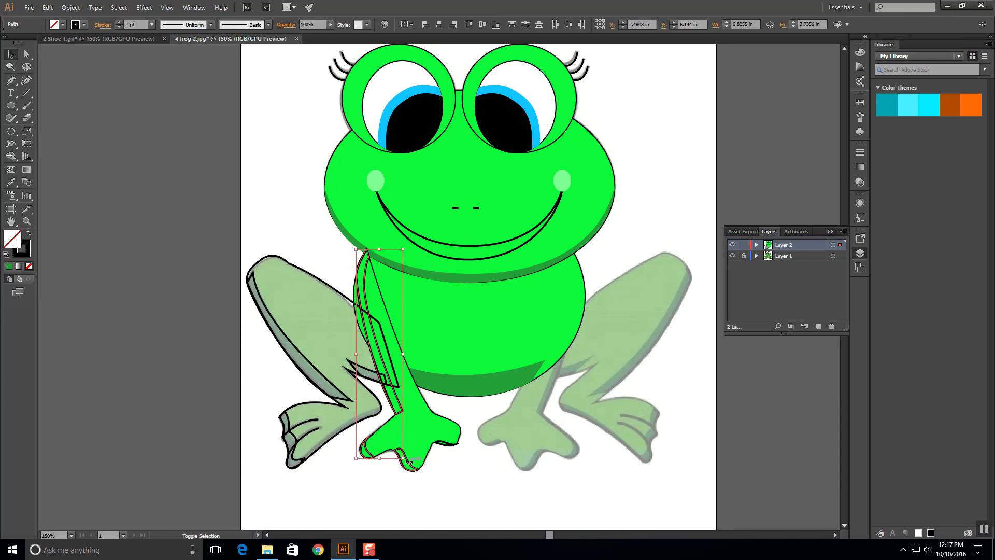
{"action": "left_click", "coordinate": [411, 464], "text": "shift"}
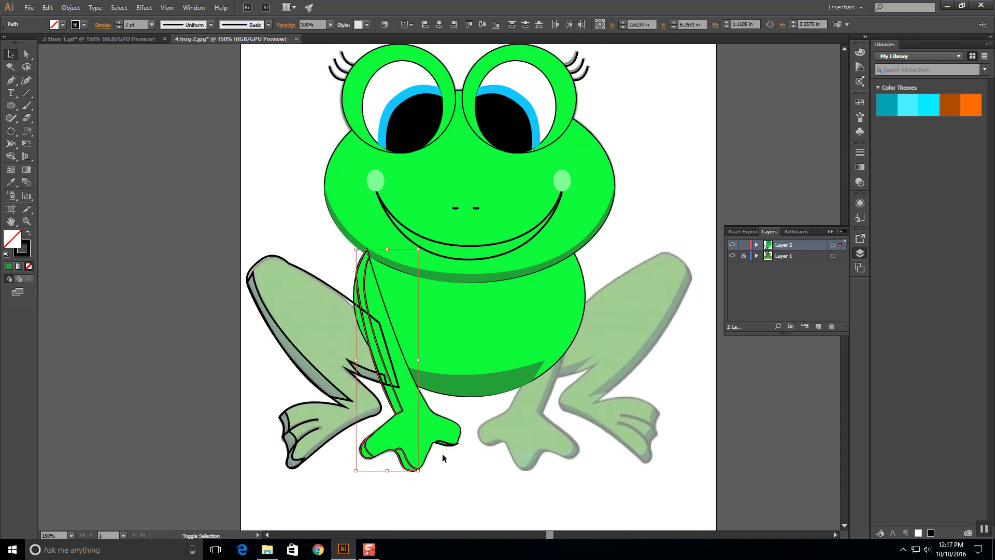
{"action": "left_click", "coordinate": [444, 444], "text": "shift"}
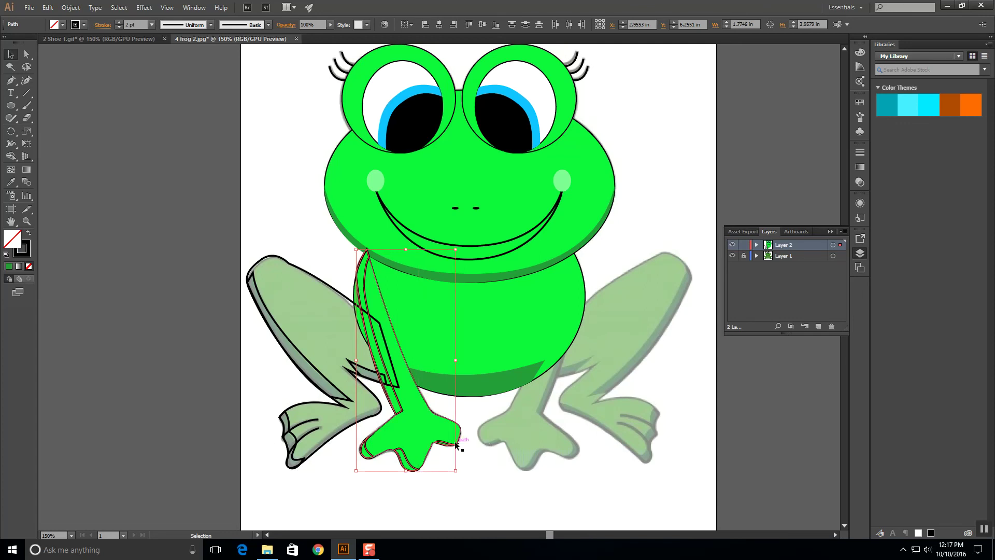
{"action": "left_click", "coordinate": [10, 182]}
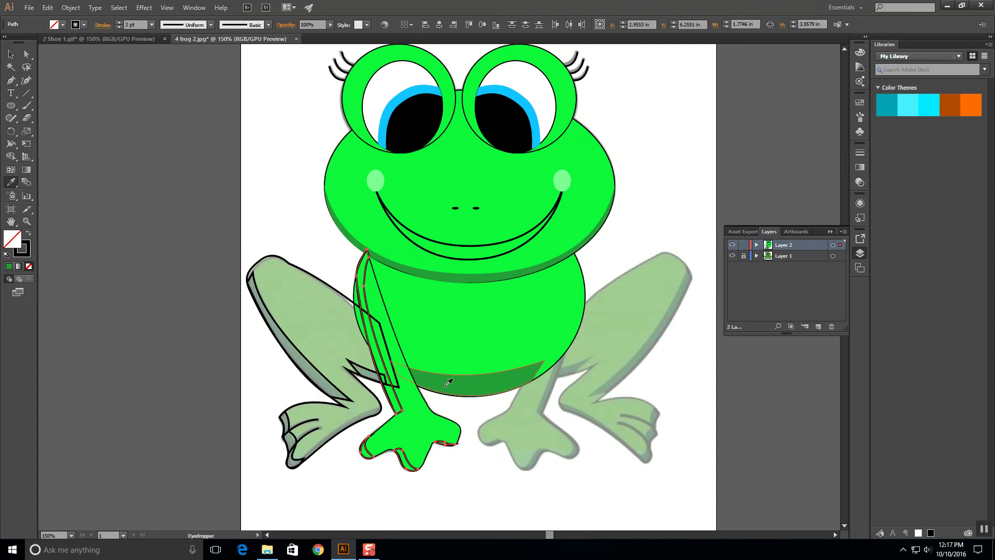
{"action": "left_click", "coordinate": [468, 376]}
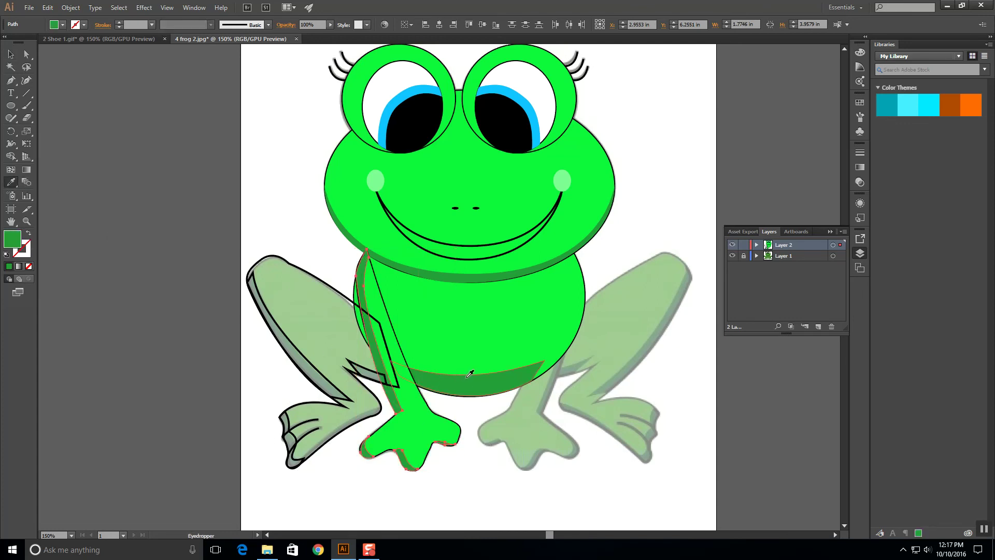
- Fill the left hind leg shape with the bright green and outline sampled from the body
{"action": "left_click", "coordinate": [11, 53]}
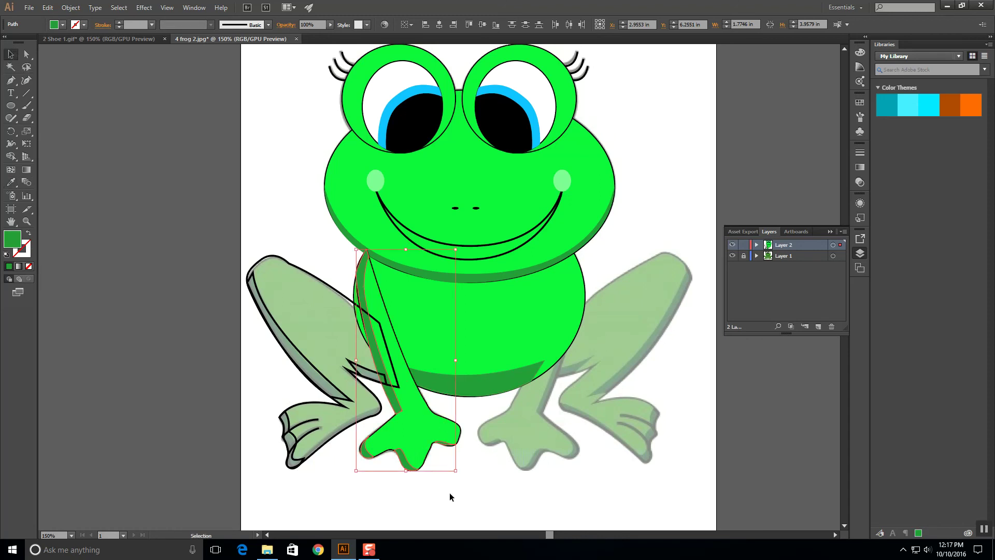
{"action": "left_click", "coordinate": [309, 277]}
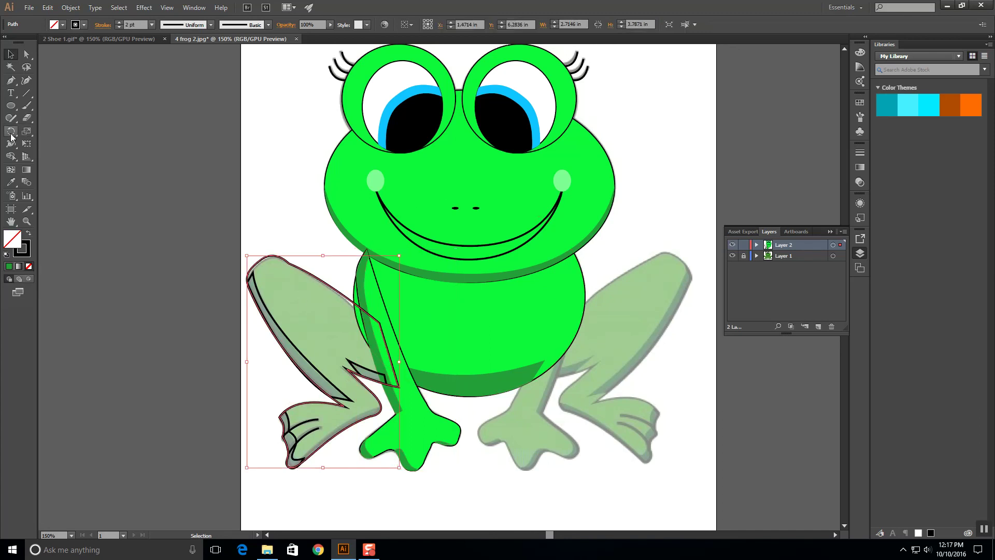
{"action": "left_click", "coordinate": [11, 182]}
{"action": "left_click", "coordinate": [513, 356]}
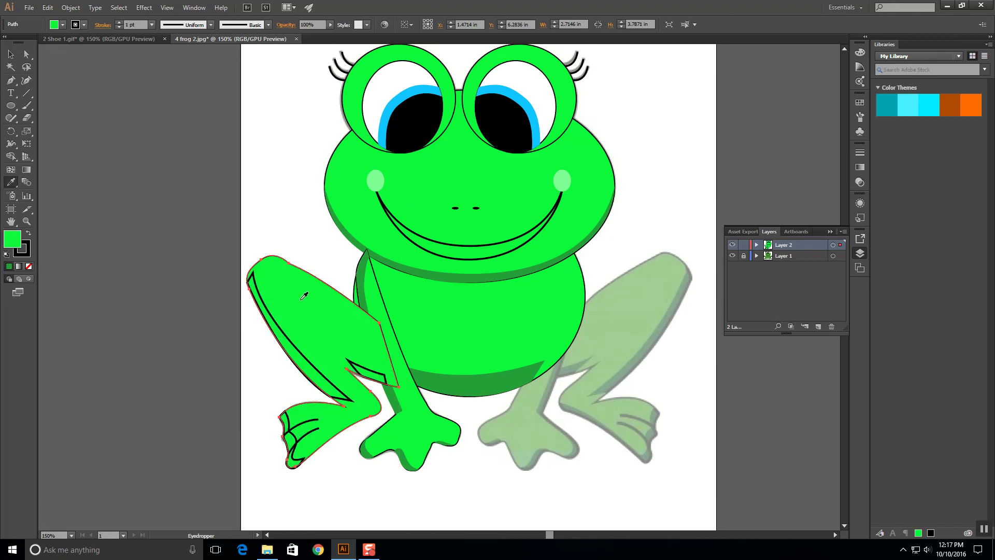
- Fill the left hind leg's thigh, underside and toe shading shapes with the dark green sampled from the belly shading
{"action": "left_click", "coordinate": [11, 54]}
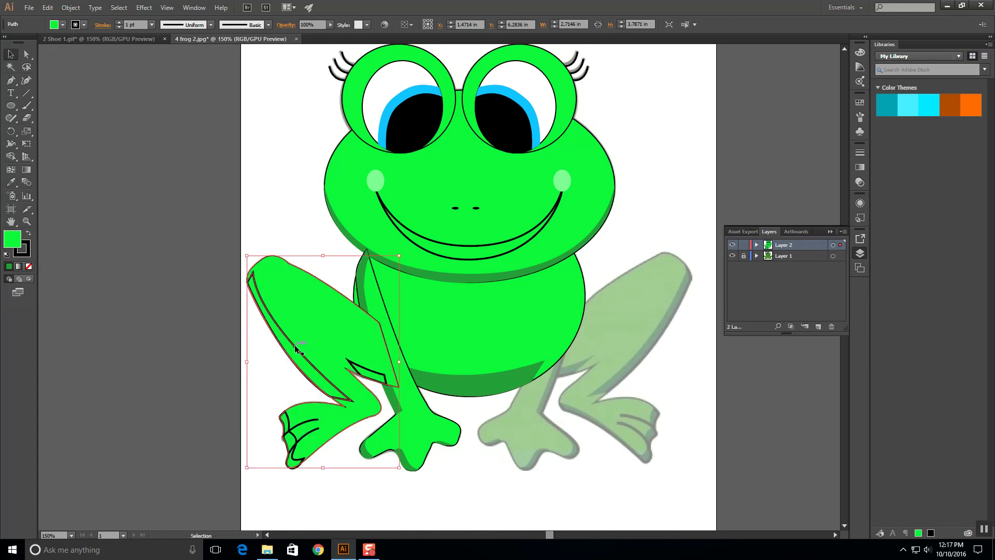
{"action": "left_click", "coordinate": [294, 344]}
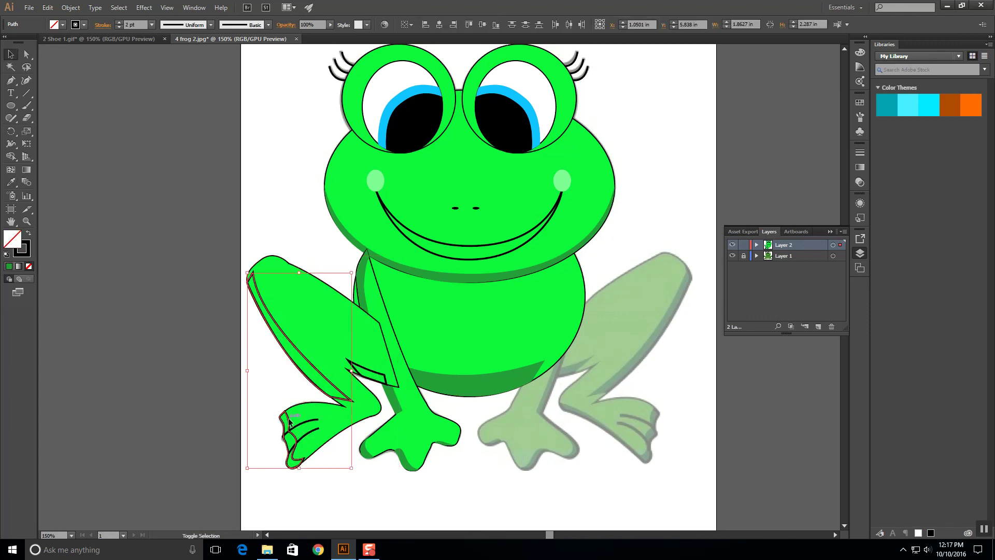
{"action": "left_click", "coordinate": [365, 369], "text": "shift"}
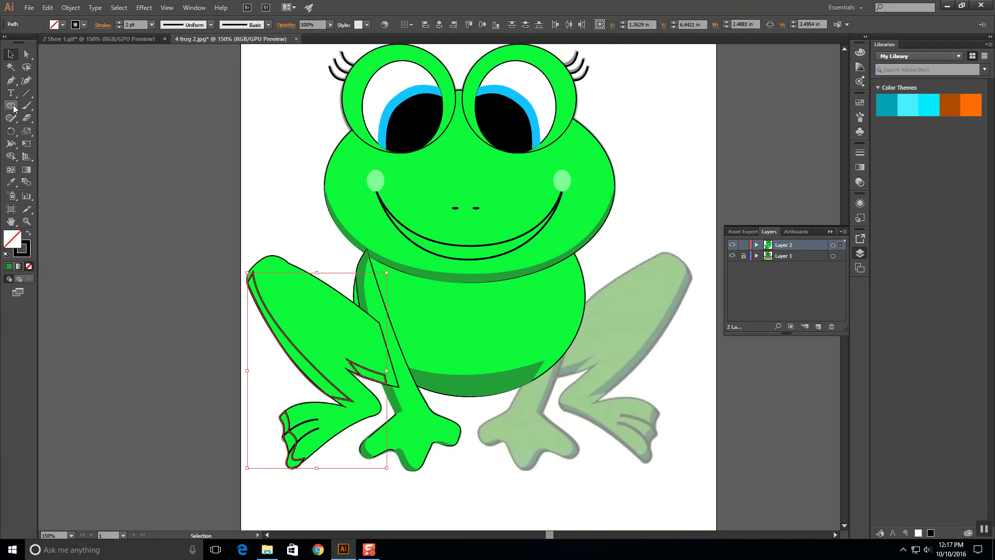
{"action": "left_click", "coordinate": [11, 182]}
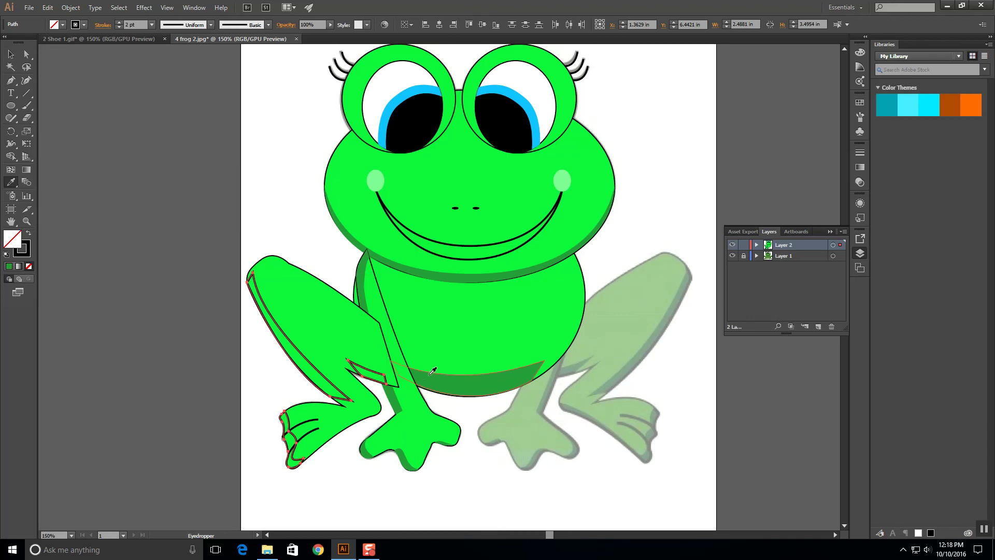
{"action": "left_click", "coordinate": [433, 371]}
- Group the left hind leg shape with its shading shapes
{"action": "left_click", "coordinate": [11, 53]}
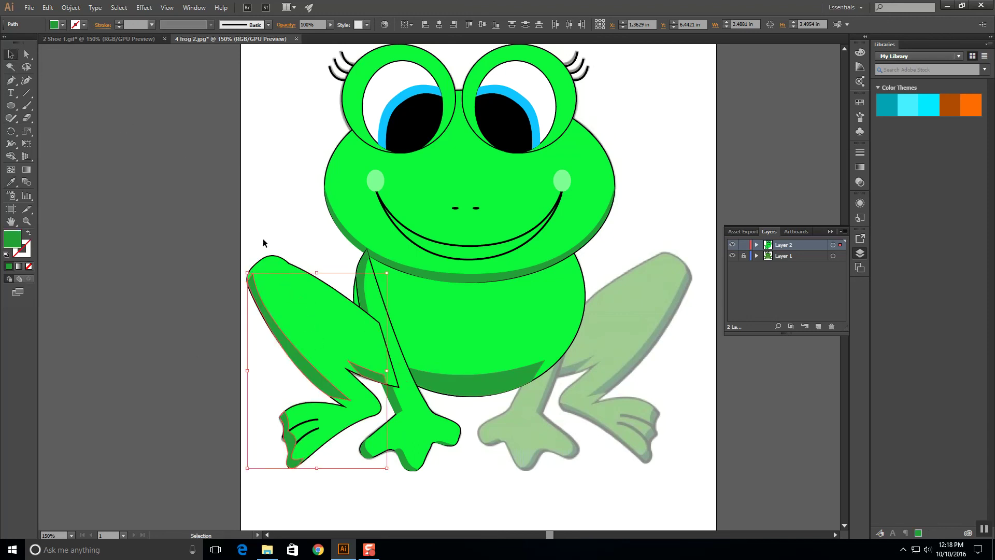
{"action": "left_click_drag", "start_coordinate": [303, 340], "coordinate": [340, 460]}
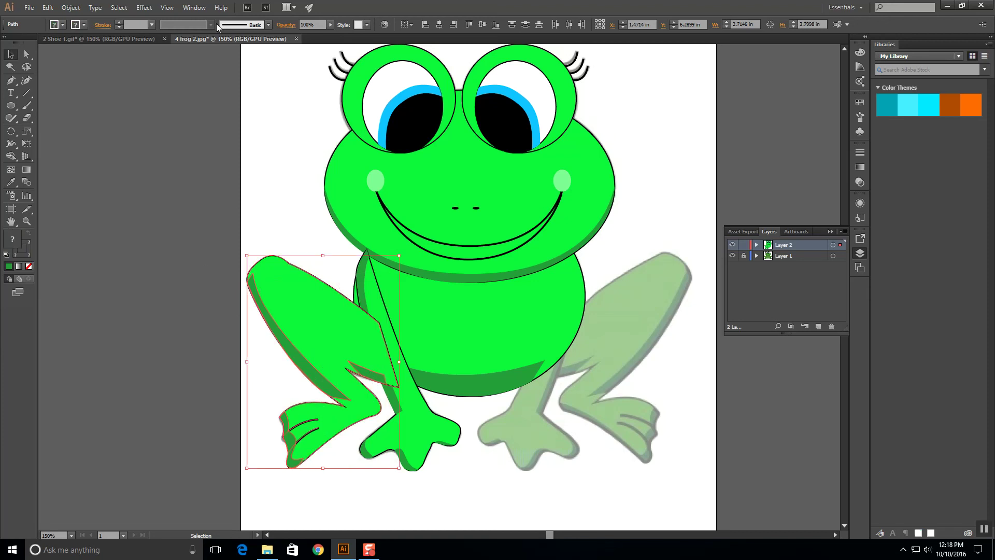
{"action": "left_click", "coordinate": [71, 8]}
{"action": "left_click", "coordinate": [113, 47]}
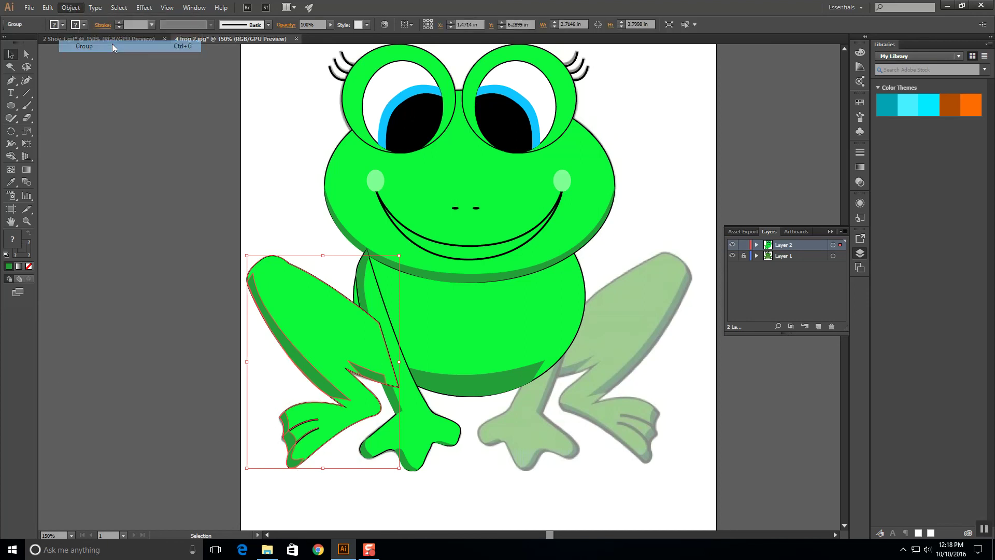
- Send the left hind leg group to the back, behind the body and front leg, and deselect it
{"action": "left_click", "coordinate": [71, 7]}
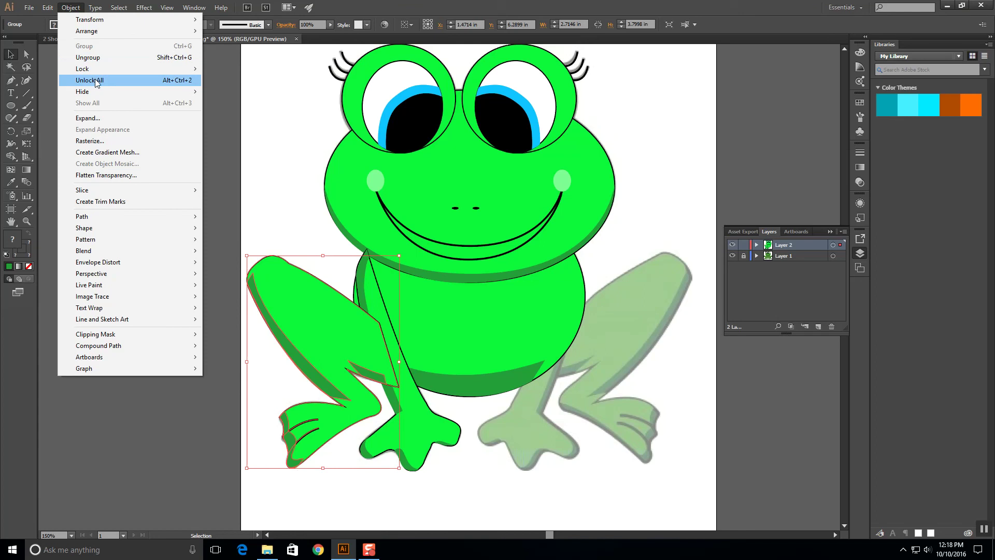
{"action": "mouse_move", "coordinate": [98, 32]}
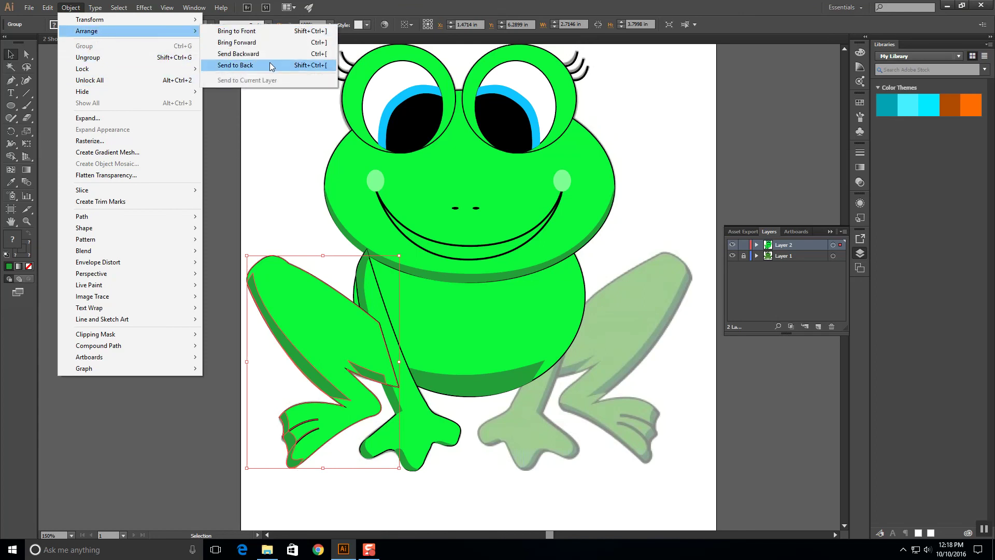
{"action": "left_click", "coordinate": [270, 65]}
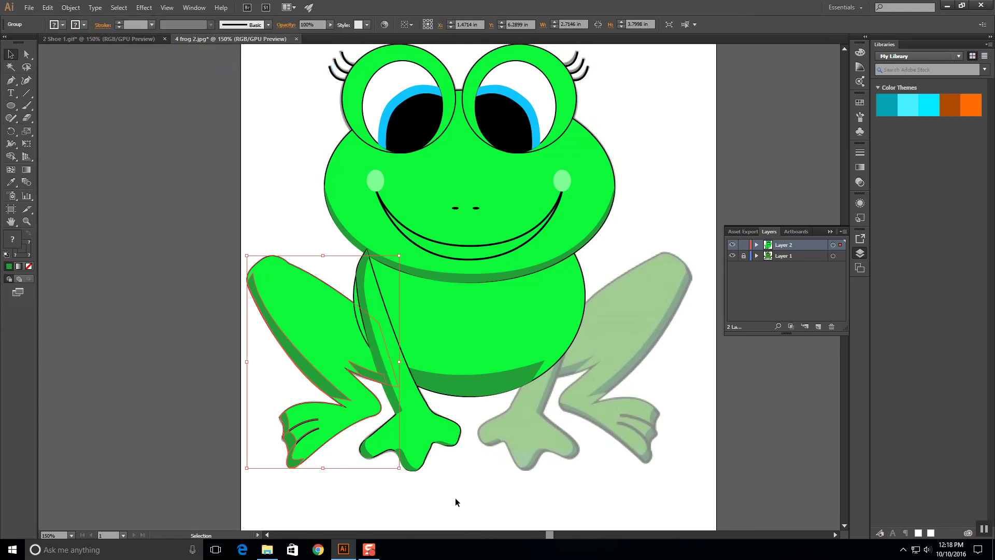
{"action": "left_click", "coordinate": [450, 484]}
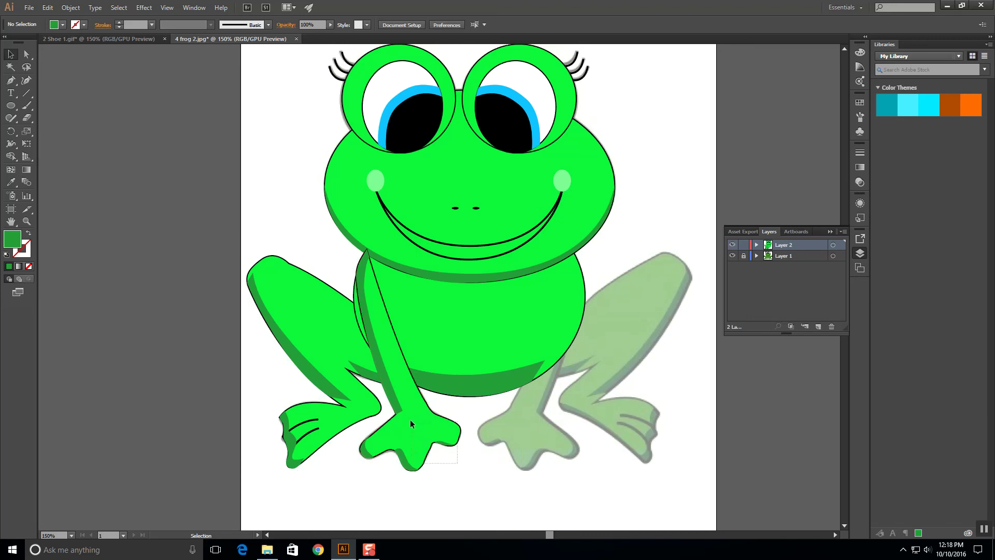
- Group the left front leg shape with its shading shapes and deselect it
{"action": "left_click", "coordinate": [387, 408]}
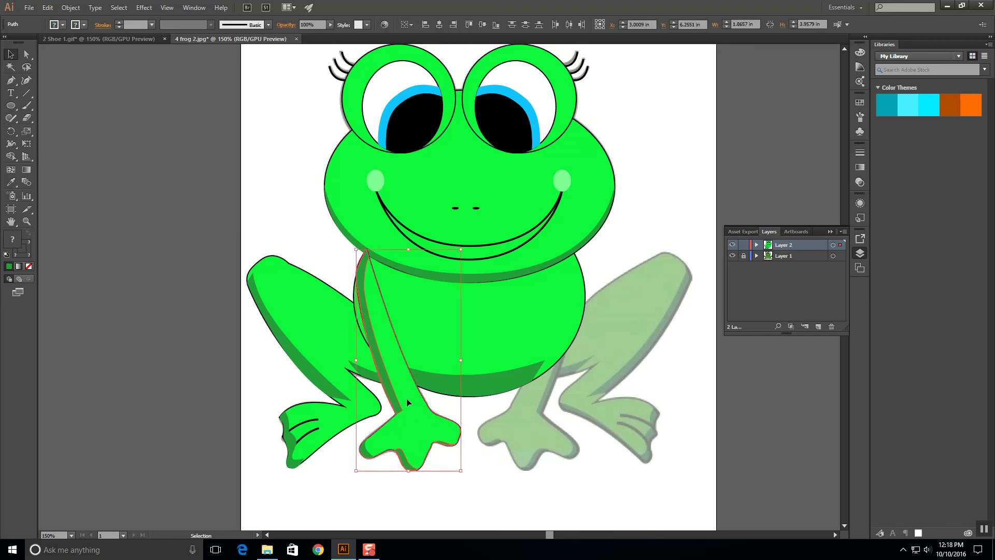
{"action": "left_click", "coordinate": [70, 8]}
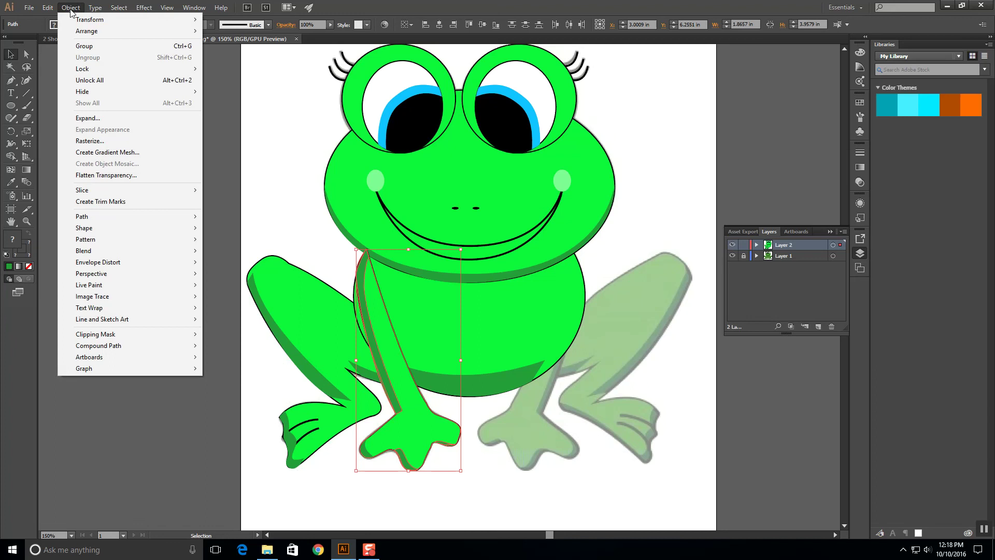
{"action": "left_click", "coordinate": [86, 46]}
{"action": "left_click", "coordinate": [394, 501]}
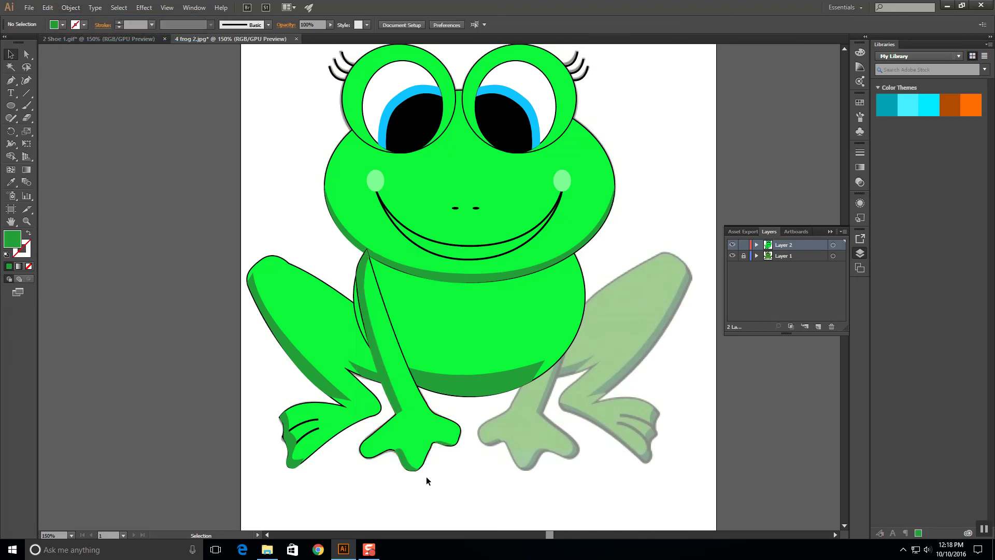
- Duplicate both left leg groups with copy and paste
{"action": "left_click_drag", "start_coordinate": [433, 477], "coordinate": [312, 396]}
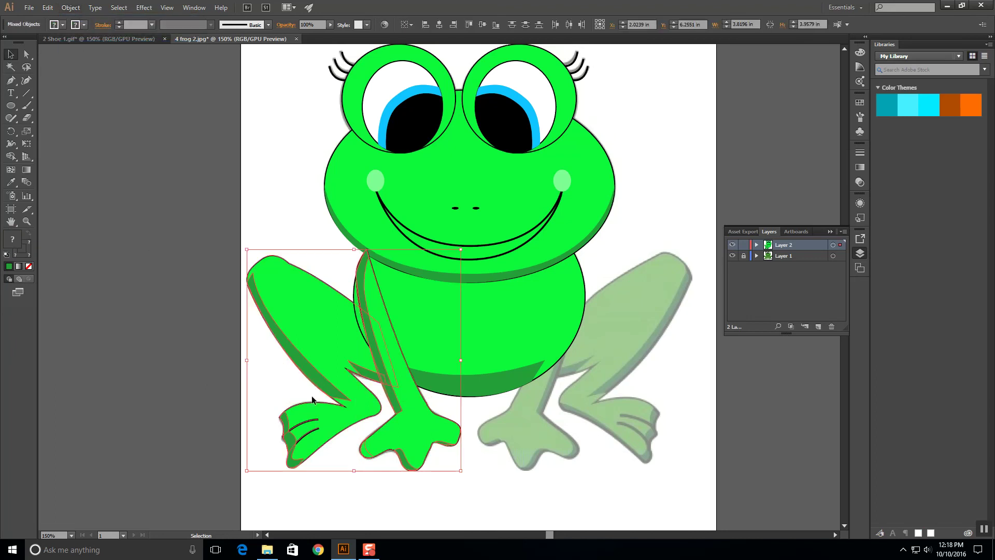
{"action": "left_click", "coordinate": [70, 7]}
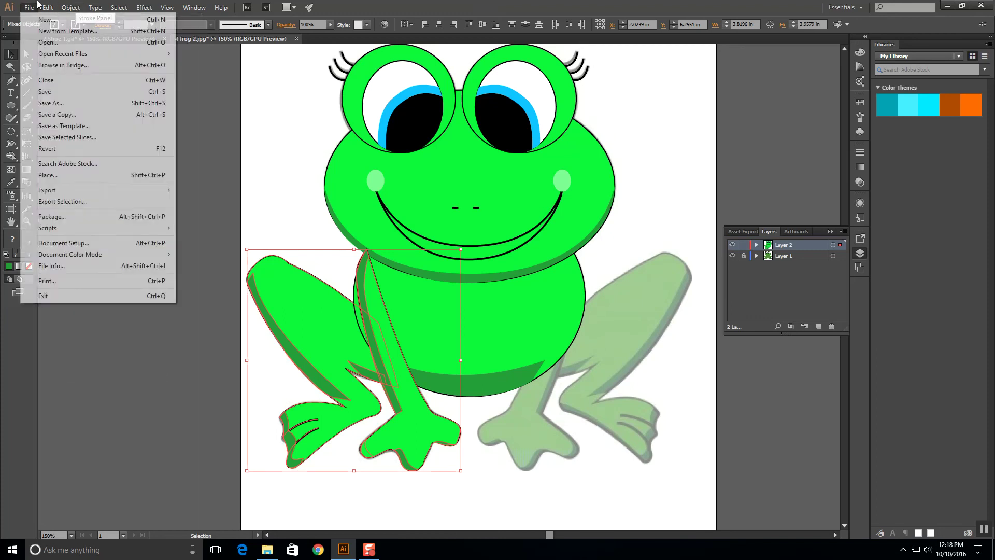
{"action": "mouse_move", "coordinate": [48, 8]}
{"action": "left_click", "coordinate": [64, 57]}
{"action": "left_click", "coordinate": [48, 7]}
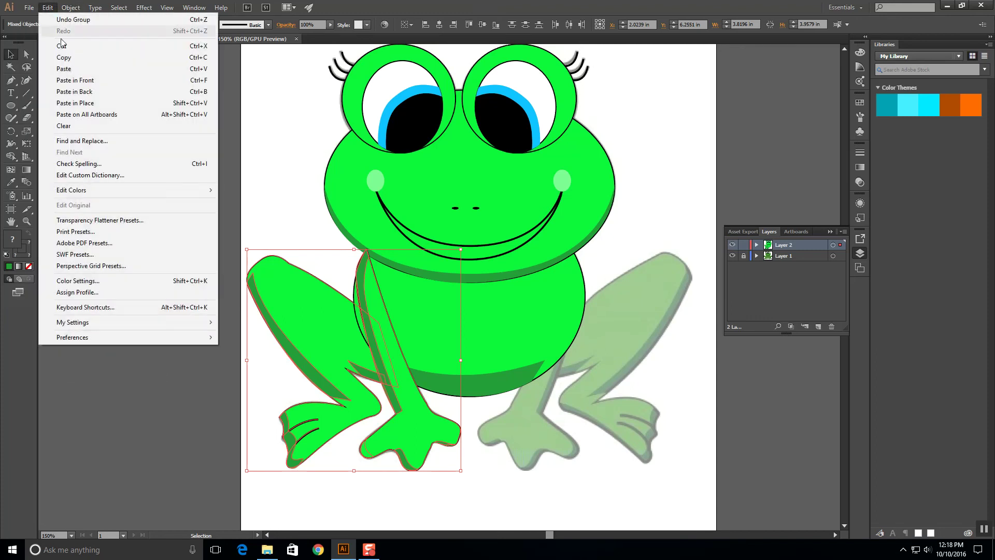
{"action": "left_click", "coordinate": [64, 69]}
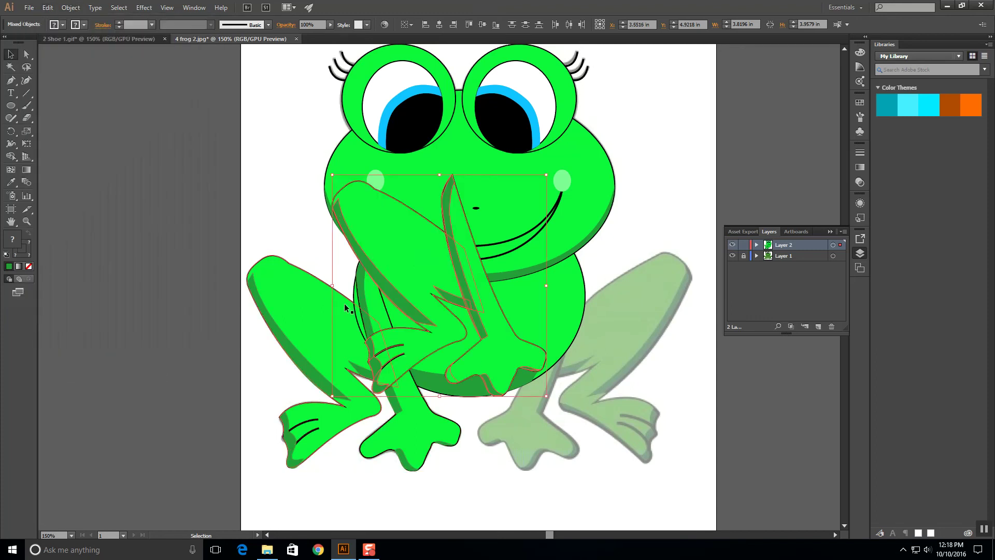
- Flip the pasted legs horizontally, place them over the dimmed right legs, widen them to match the traced image and deselect them
{"action": "left_click_drag", "start_coordinate": [331, 285], "coordinate": [695, 290]}
{"action": "left_click_drag", "start_coordinate": [592, 285], "coordinate": [480, 355]}
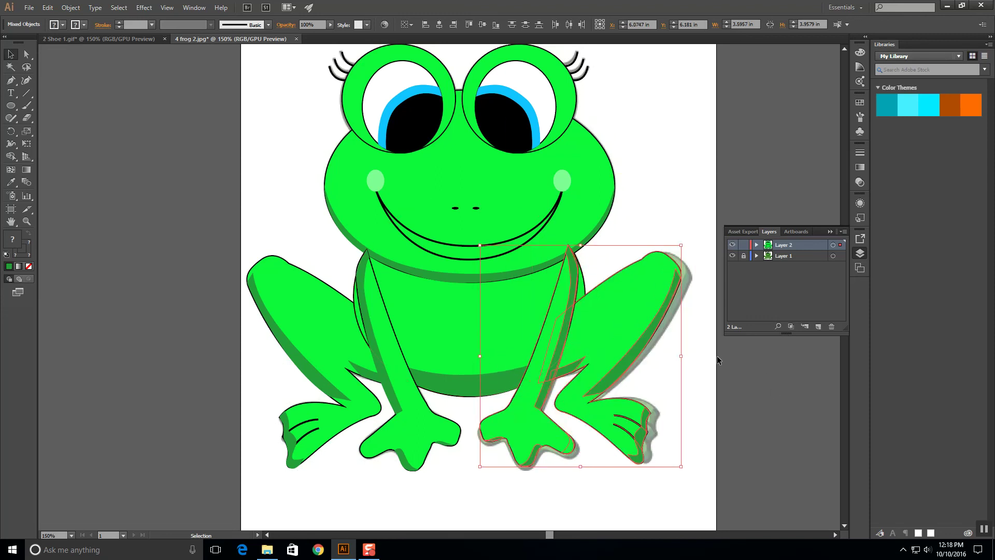
{"action": "mouse_move", "coordinate": [681, 356]}
{"action": "left_mouse_down"}
{"action": "mouse_move", "coordinate": [715, 356]}
{"action": "mouse_move", "coordinate": [692, 358]}
{"action": "left_mouse_up"}
{"action": "left_click", "coordinate": [712, 398]}
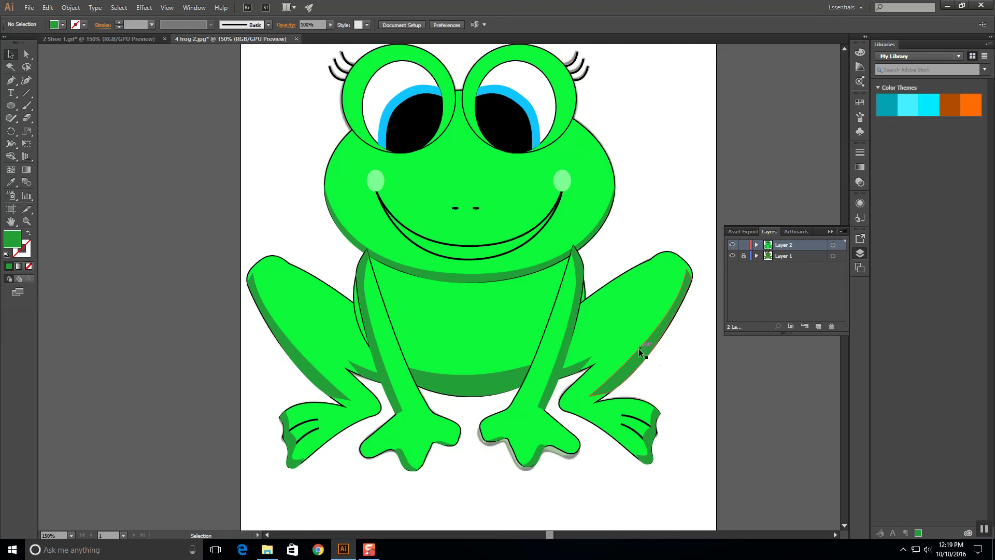
- Nudge both right leg groups down until the front foot lines up with the traced image
{"action": "left_click", "coordinate": [559, 428]}
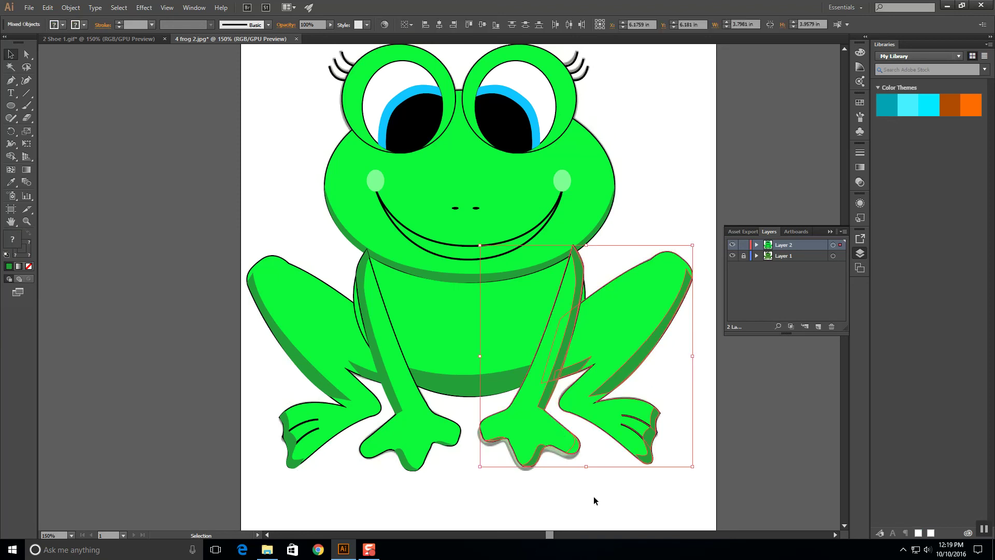
{"action": "key", "text": "Down"}
{"action": "key", "text": "Down"}
{"action": "key", "text": "Down"}
{"action": "key", "text": "Down"}
{"action": "key", "text": "Down"}
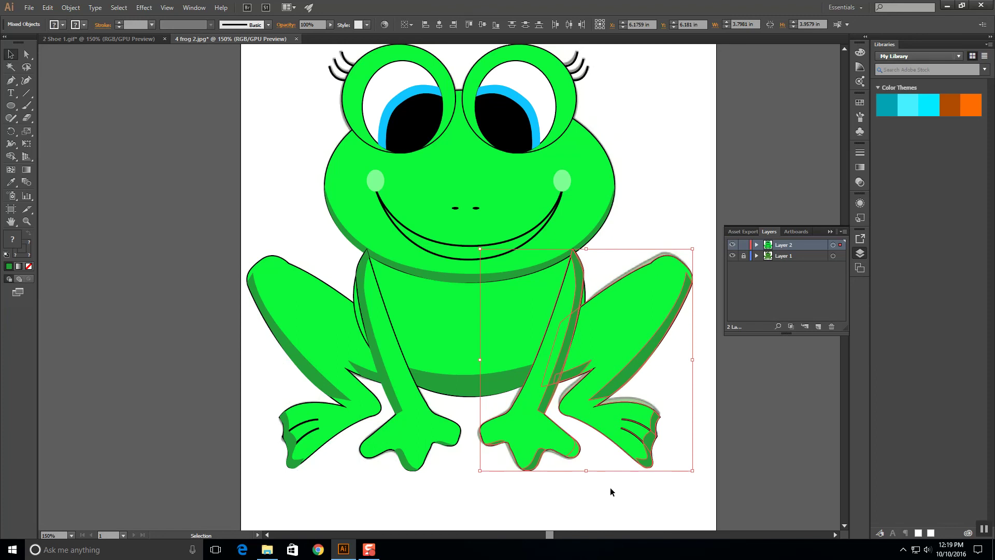
- Nudge only the right hind leg group back up to match the traced image and deselect it
{"action": "left_click", "coordinate": [665, 284]}
{"action": "key", "text": "Up"}
{"action": "key", "text": "Up"}
{"action": "key", "text": "Up"}
{"action": "key", "text": "Up"}
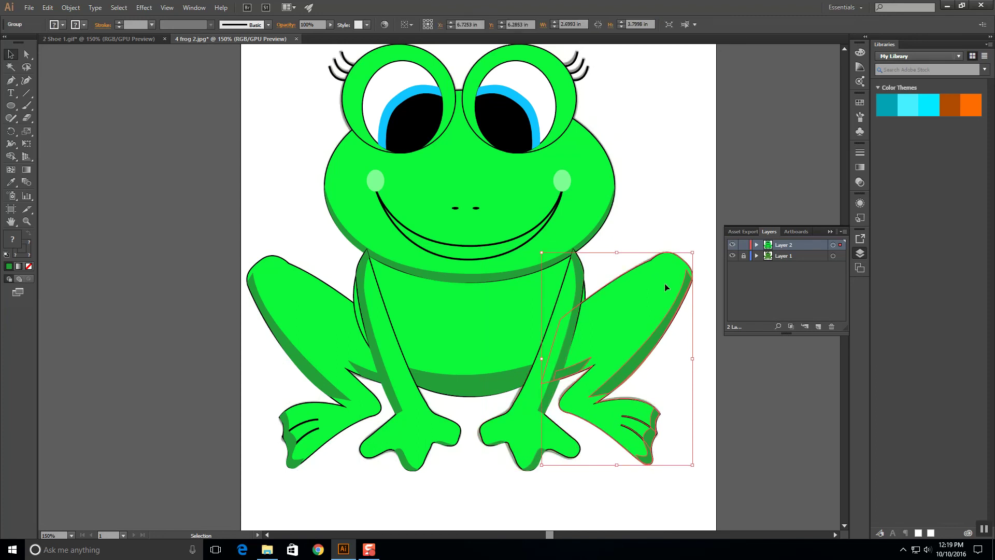
{"action": "left_click", "coordinate": [633, 194]}
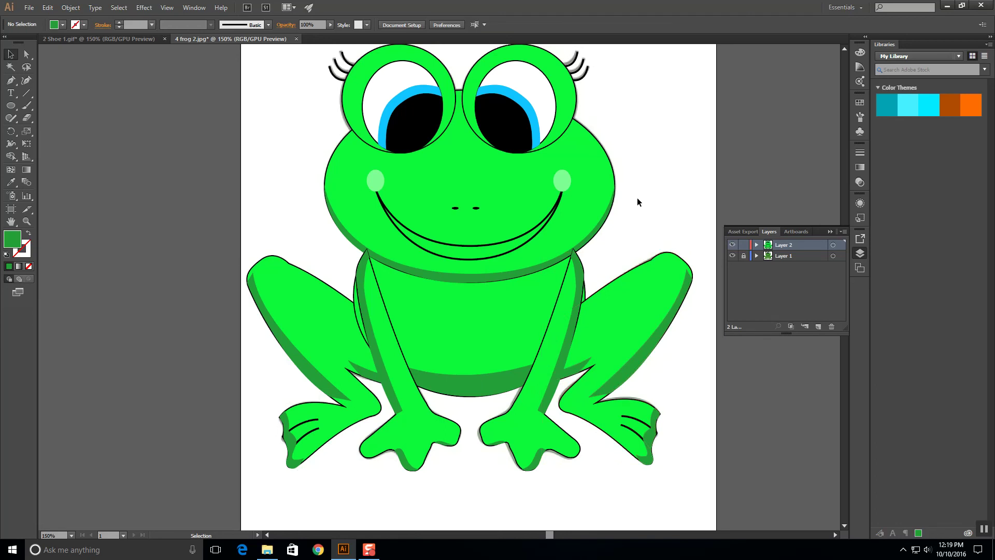
- Send the right hind leg group to the back, behind the body and front leg, and deselect it
{"action": "left_click", "coordinate": [642, 319]}
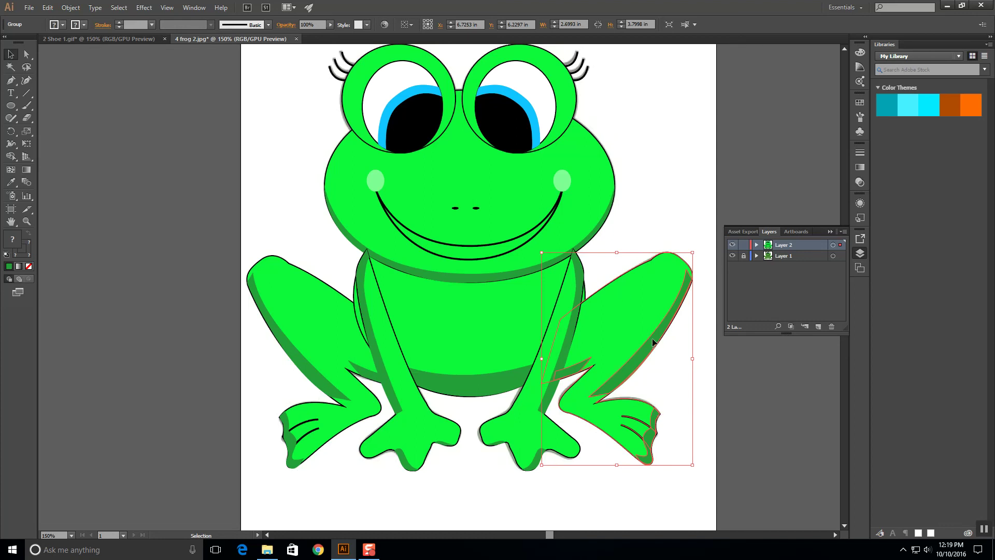
{"action": "left_click", "coordinate": [657, 285]}
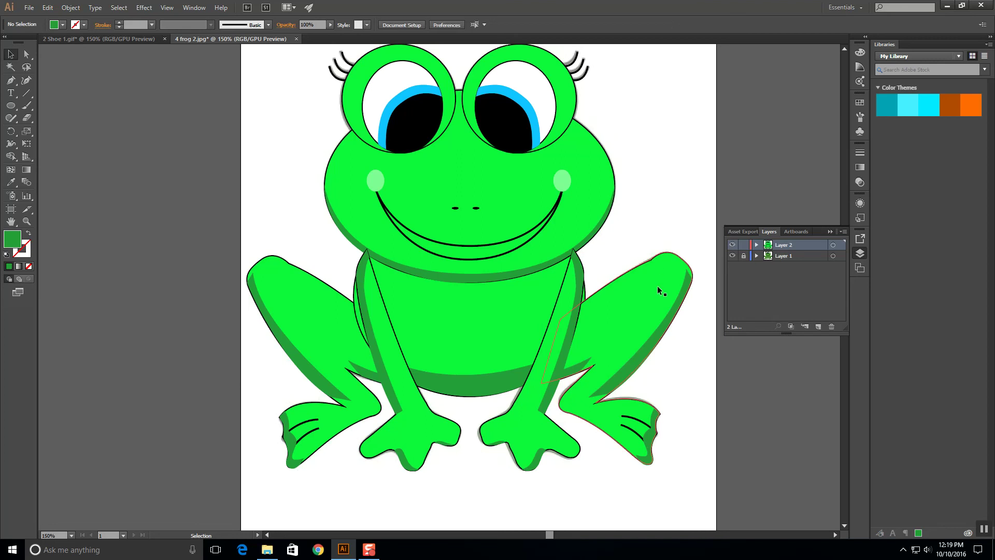
{"action": "left_click", "coordinate": [658, 284]}
{"action": "right_click", "coordinate": [657, 284]}
{"action": "mouse_move", "coordinate": [697, 369]}
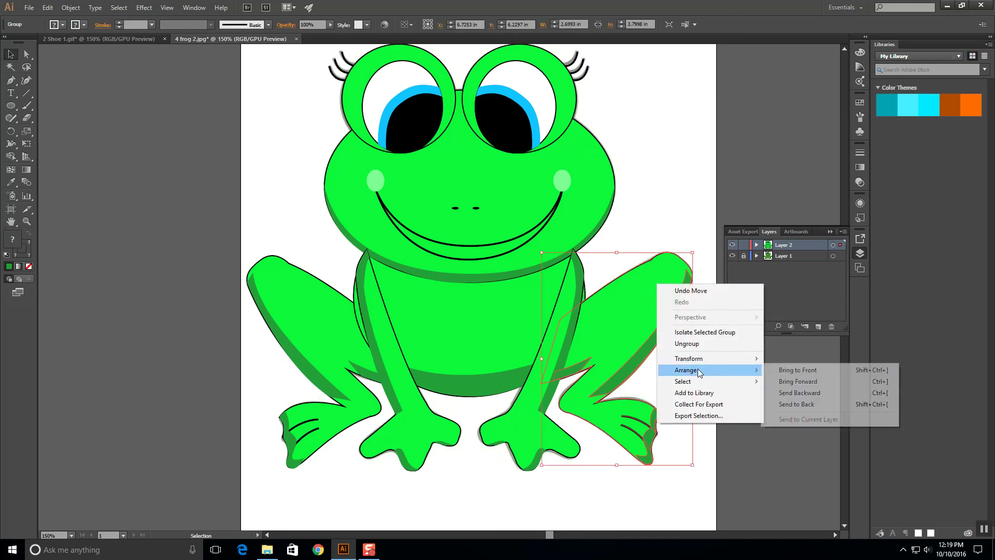
{"action": "left_click", "coordinate": [817, 405]}
{"action": "left_click", "coordinate": [686, 200]}
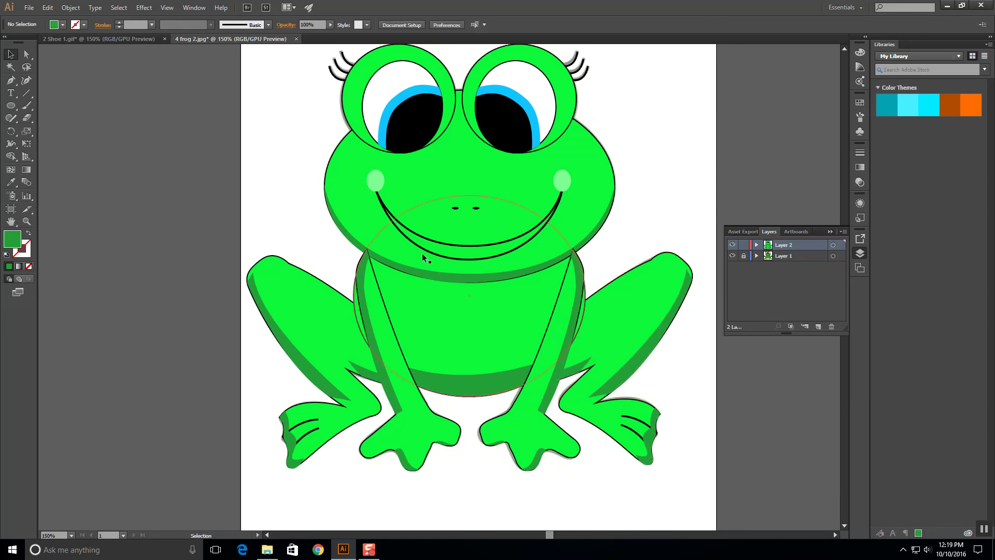
- Move the upper tip anchor of the left thigh's shading shape out onto the leg's outline
{"action": "left_click", "coordinate": [30, 51]}
{"action": "scroll", "coordinate": [250, 272], "scroll_direction": "up", "scroll_amount": 6}
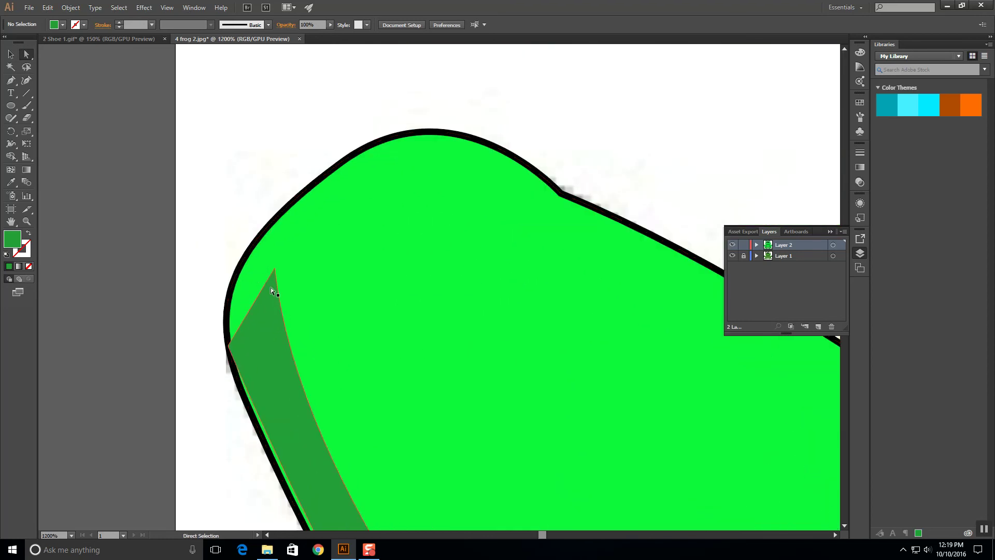
{"action": "left_click", "coordinate": [271, 289]}
{"action": "left_click", "coordinate": [275, 269]}
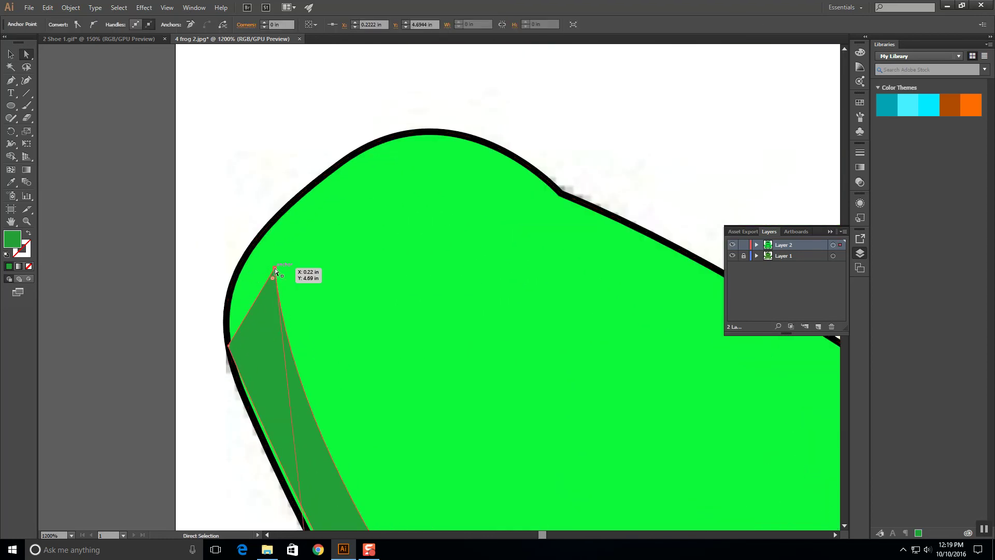
{"action": "left_click_drag", "start_coordinate": [275, 268], "coordinate": [255, 241]}
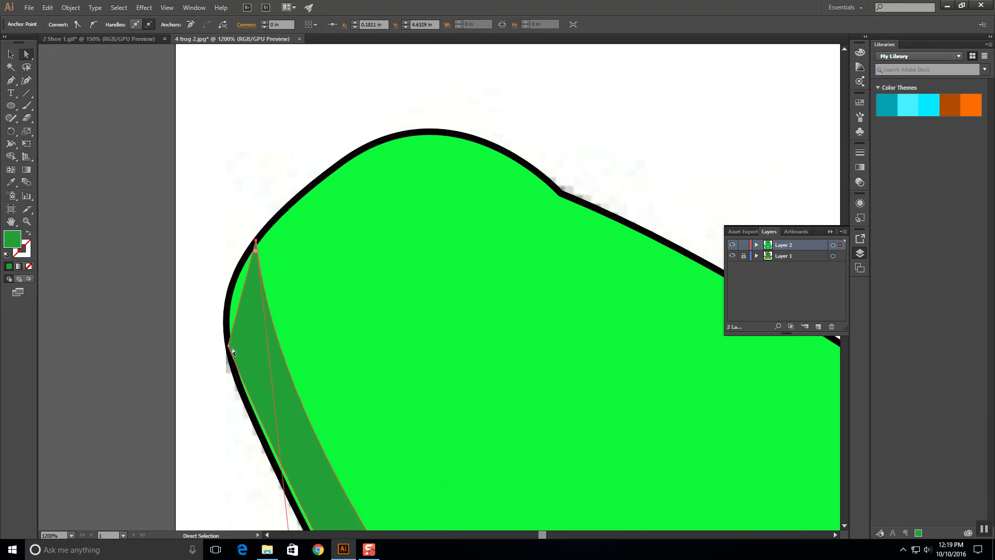
{"action": "left_click_drag", "start_coordinate": [259, 242], "coordinate": [257, 241]}
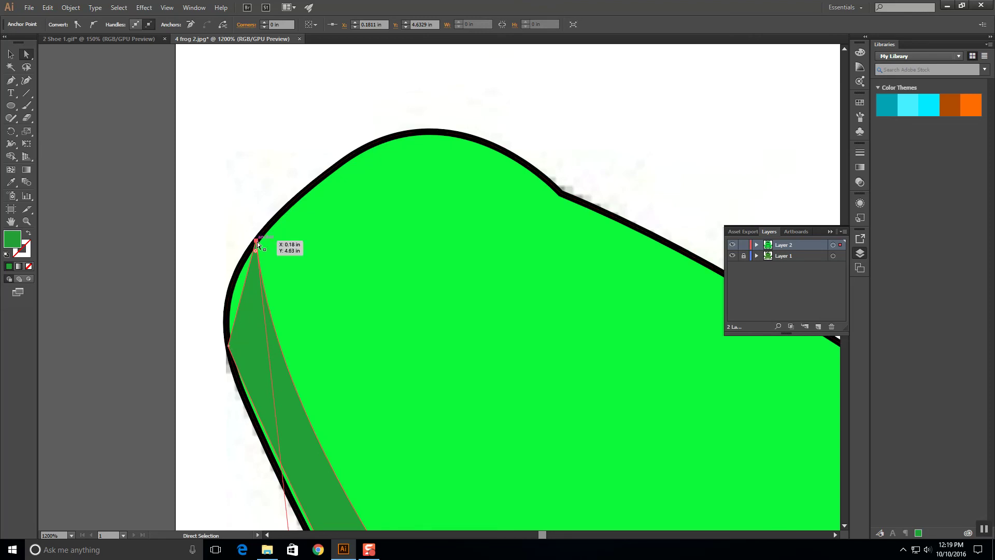
- Convert the thigh shading's outer upper anchor to a smooth point and lengthen its upper handle to follow the knee's outline
{"action": "left_click", "coordinate": [228, 346]}
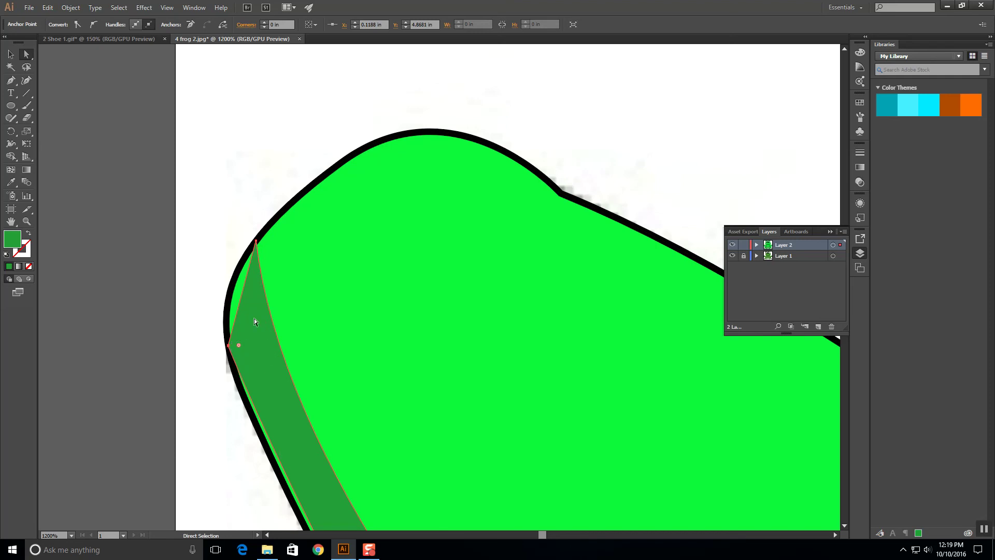
{"action": "left_click", "coordinate": [96, 24]}
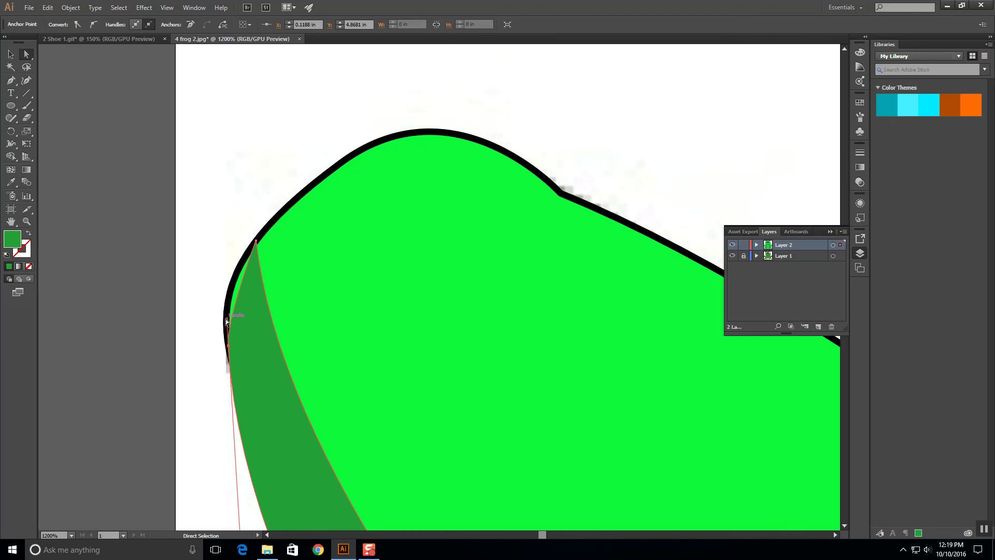
{"action": "left_click_drag", "start_coordinate": [228, 321], "coordinate": [228, 276]}
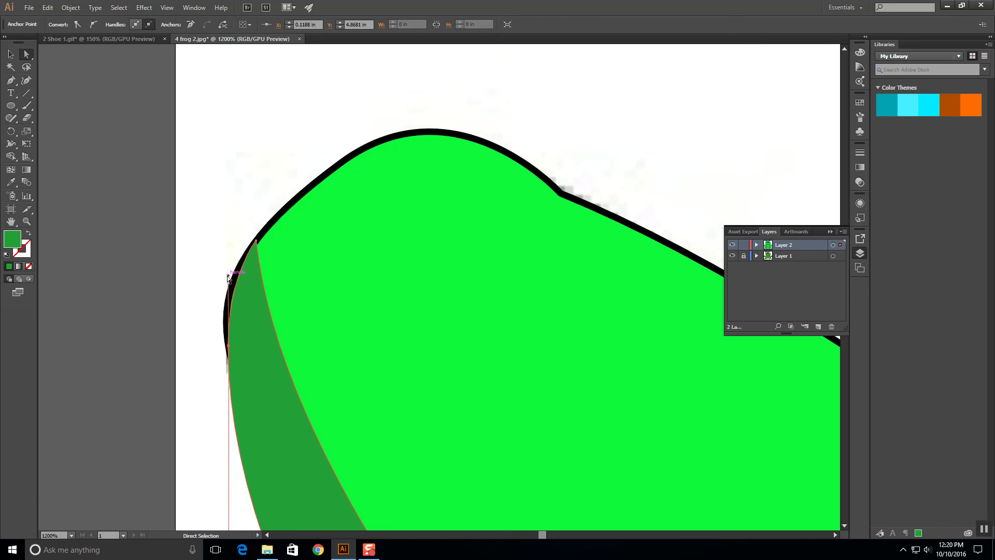
{"action": "left_click", "coordinate": [185, 286]}
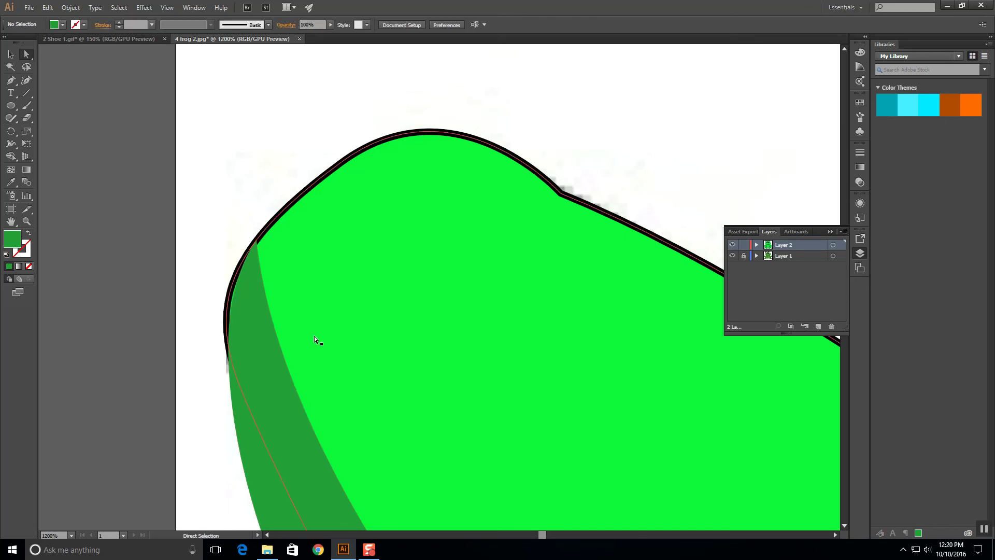
- Pull the lower handle of the thigh shading's outer upper anchor inward so the shape's edge hugs the left thigh's outline
{"action": "key", "text": "space"}
{"action": "left_click_drag", "start_coordinate": [364, 431], "coordinate": [296, 138]}
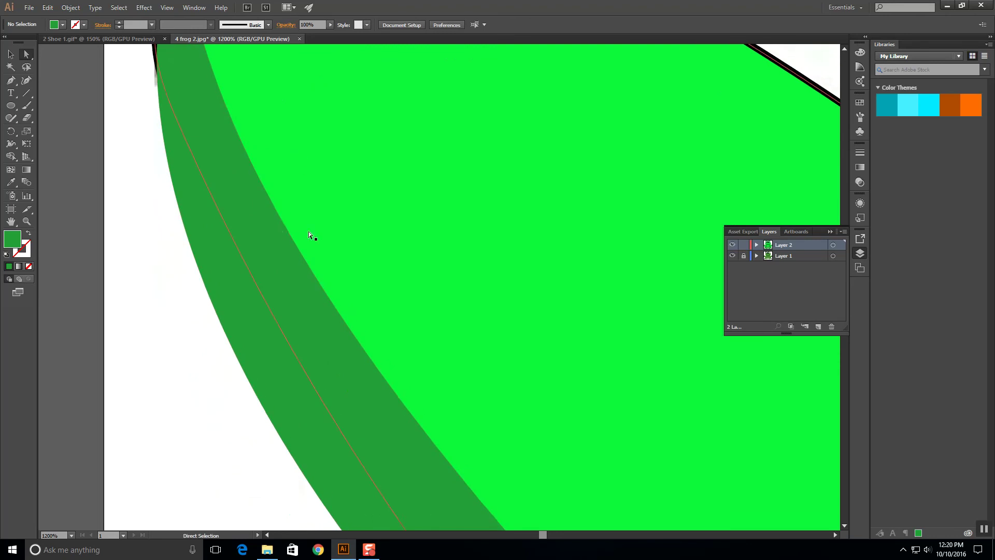
{"action": "scroll", "coordinate": [281, 229], "scroll_direction": "down", "scroll_amount": 3}
{"action": "scroll", "coordinate": [280, 229], "scroll_direction": "down", "scroll_amount": 1}
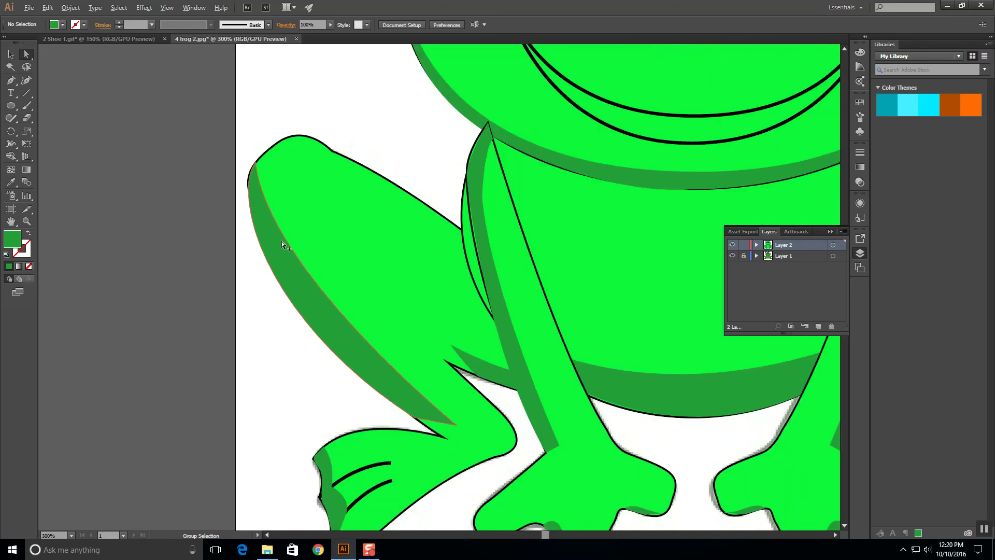
{"action": "left_click", "coordinate": [249, 179]}
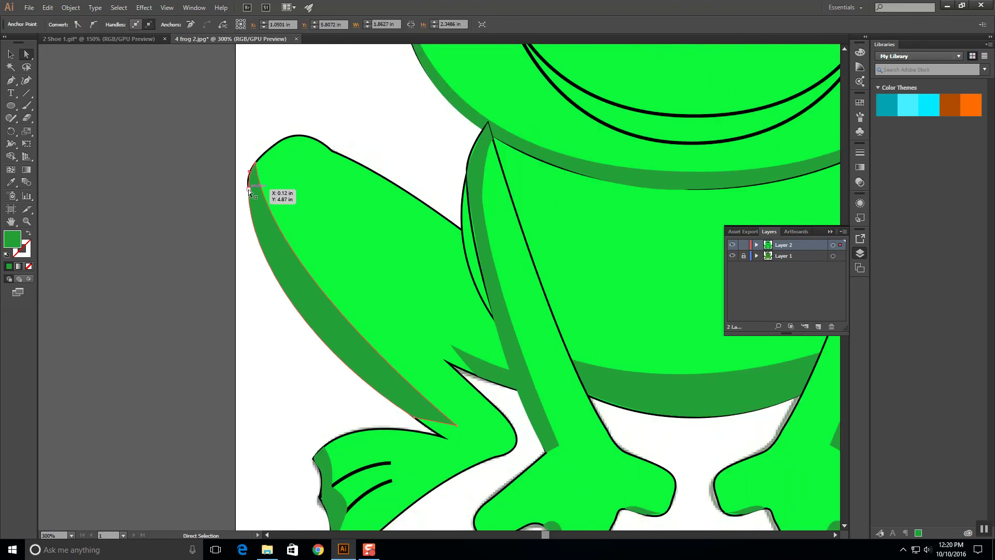
{"action": "left_click", "coordinate": [248, 188]}
{"action": "left_click_drag", "start_coordinate": [249, 260], "coordinate": [263, 261]}
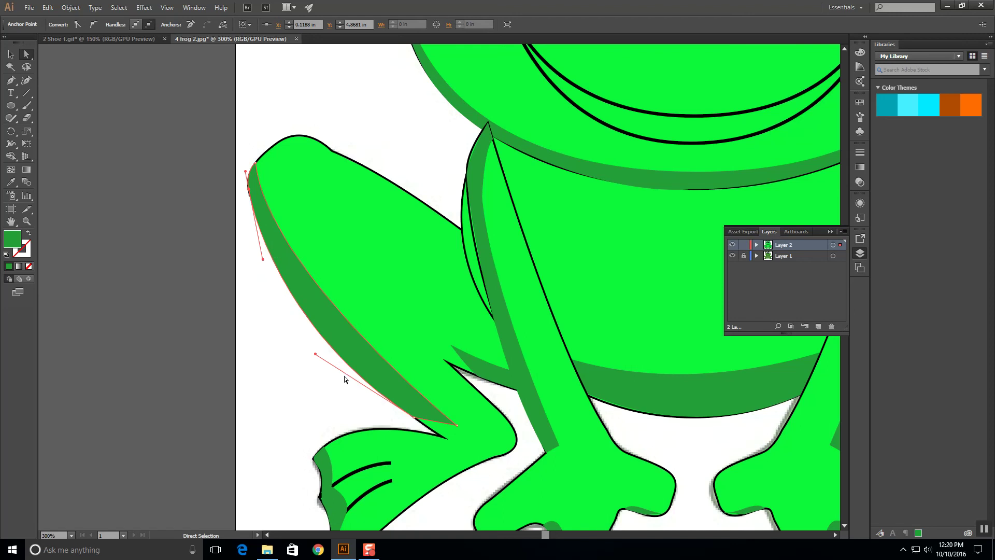
{"action": "scroll", "coordinate": [348, 374], "scroll_direction": "down", "scroll_amount": 2}
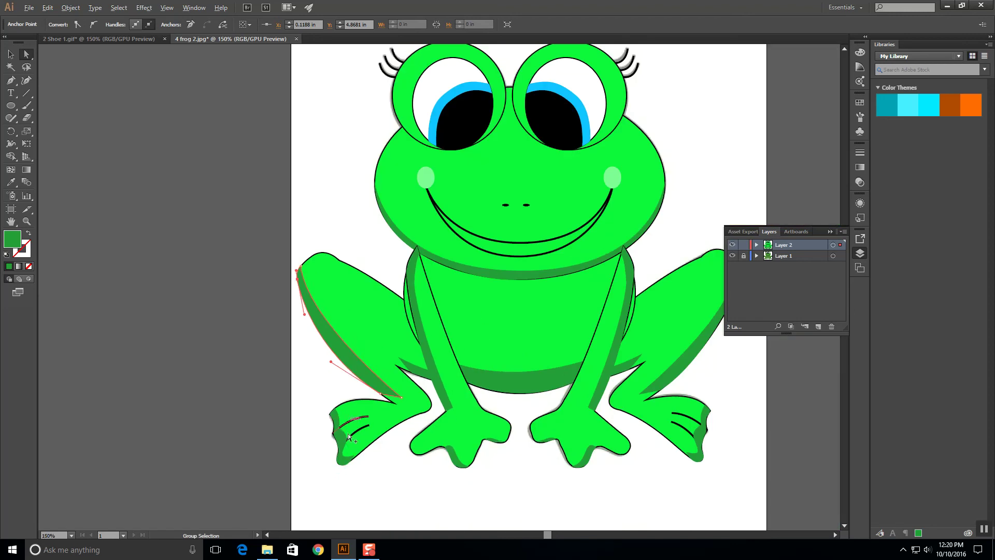
{"action": "left_click", "coordinate": [360, 421]}
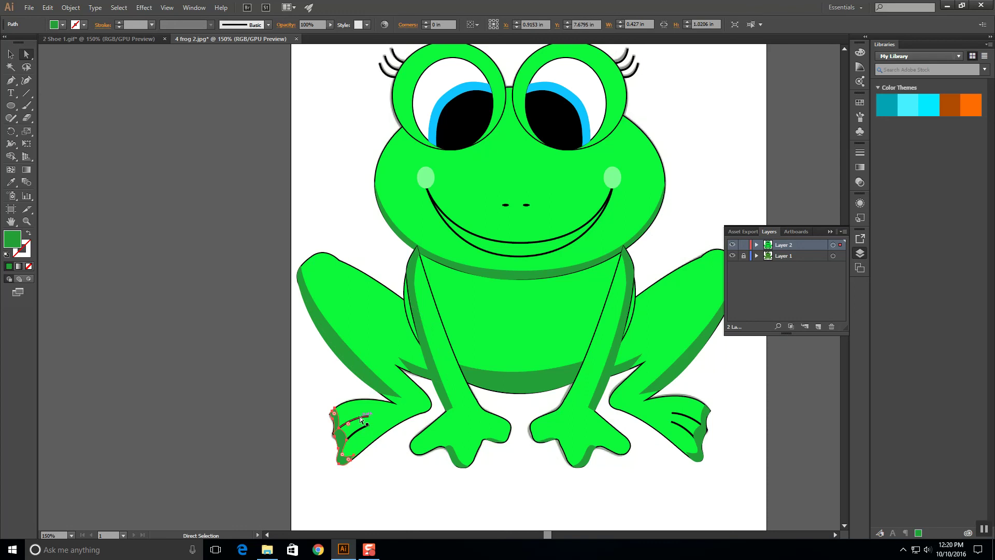
{"action": "left_click", "coordinate": [11, 55]}
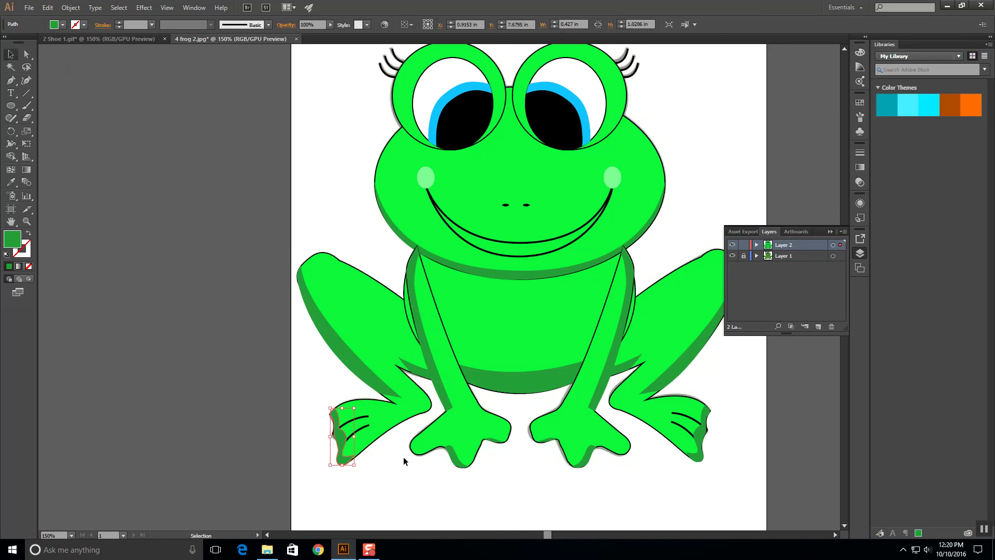
{"action": "left_click", "coordinate": [399, 433]}
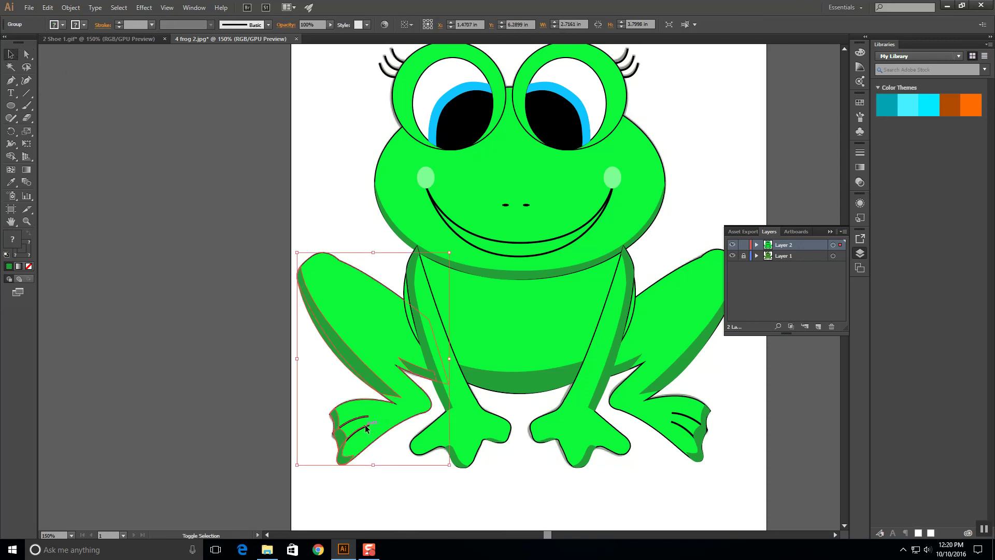
{"action": "key", "text": "ctrl+shift+a"}
{"action": "left_click", "coordinate": [357, 420]}
{"action": "left_click", "coordinate": [370, 491]}
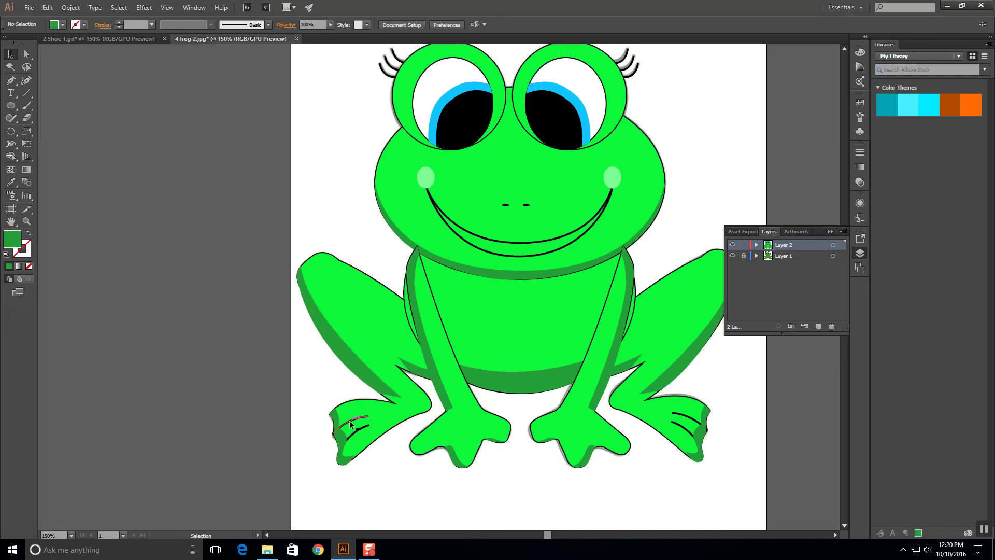
- Ungroup the left hind leg and deselect its parts
{"action": "scroll", "coordinate": [350, 417], "scroll_direction": "up", "scroll_amount": 1}
{"action": "scroll", "coordinate": [359, 446], "scroll_direction": "up", "scroll_amount": 1}
{"action": "scroll", "coordinate": [359, 447], "scroll_direction": "up", "scroll_amount": 2}
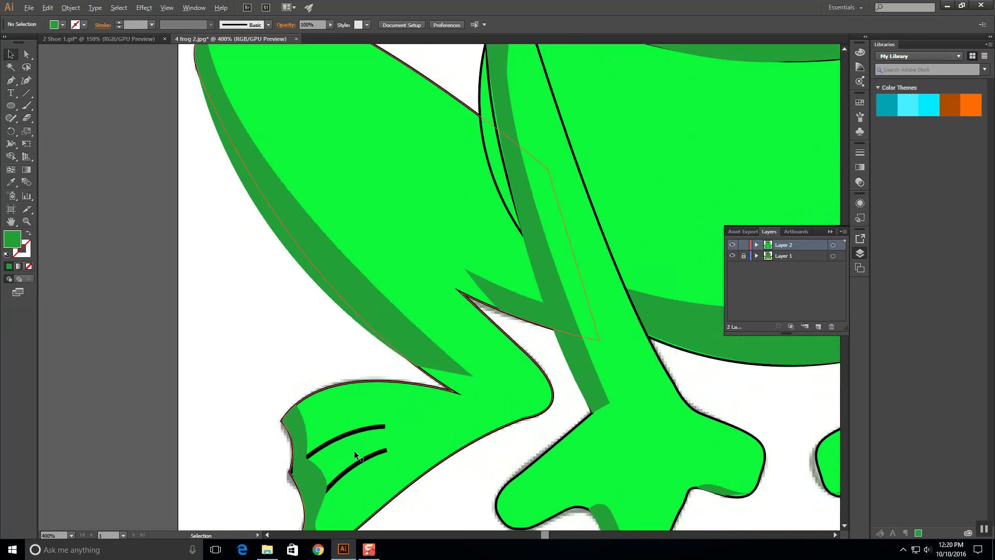
{"action": "left_click", "coordinate": [354, 441]}
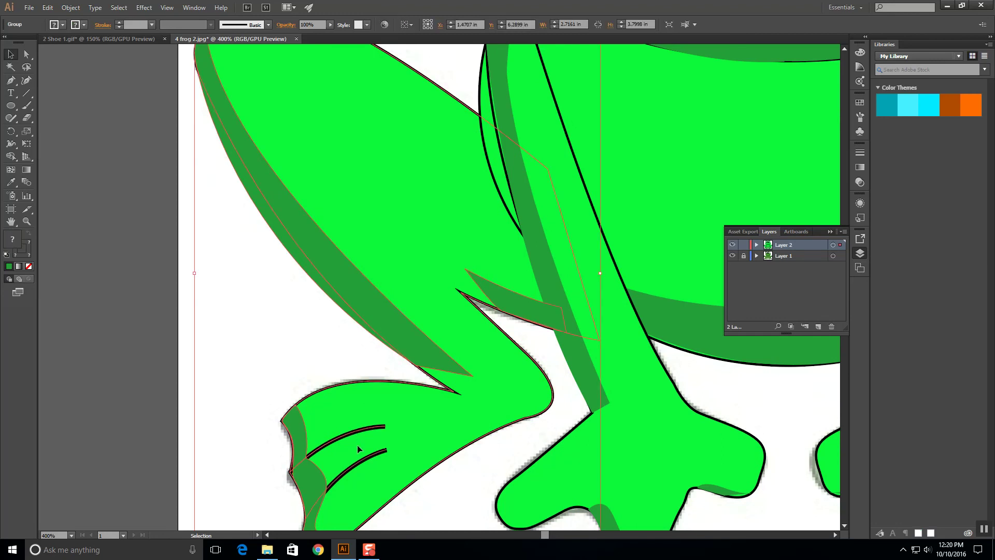
{"action": "left_click", "coordinate": [71, 7]}
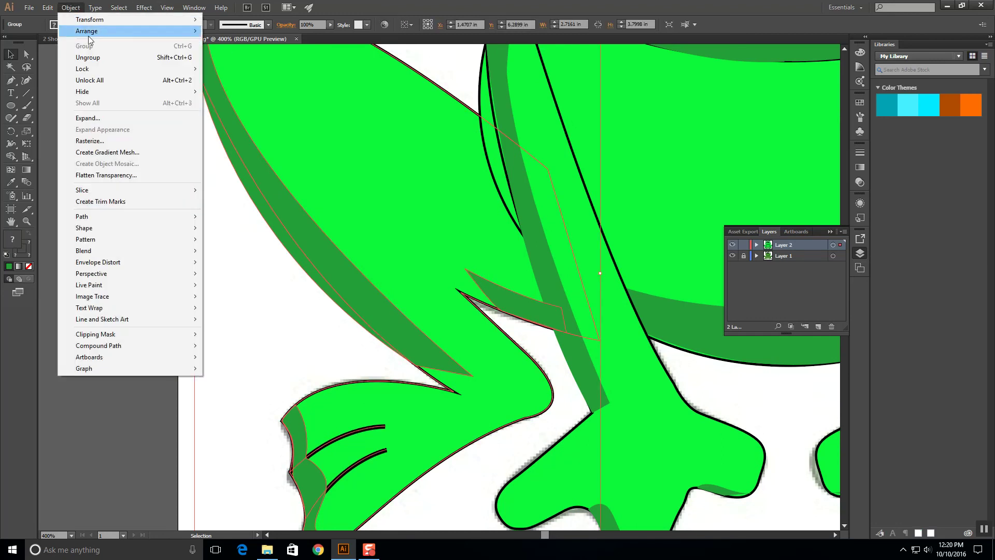
{"action": "left_click", "coordinate": [94, 60]}
{"action": "left_click", "coordinate": [281, 357]}
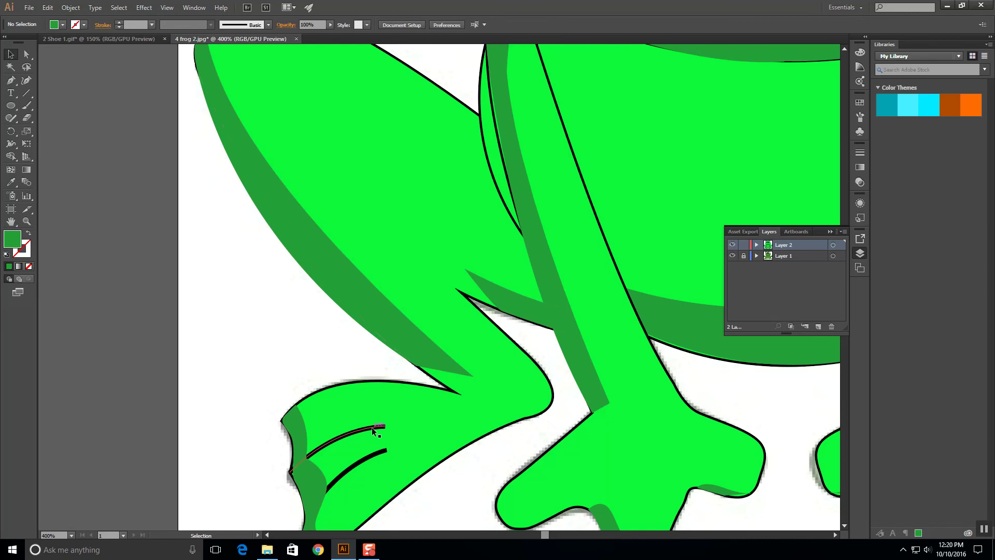
- Bring the two black toe lines on the left hind foot to the front, above the toe shading, and deselect them
{"action": "left_click", "coordinate": [373, 432]}
{"action": "left_click", "coordinate": [383, 454], "text": "shift"}
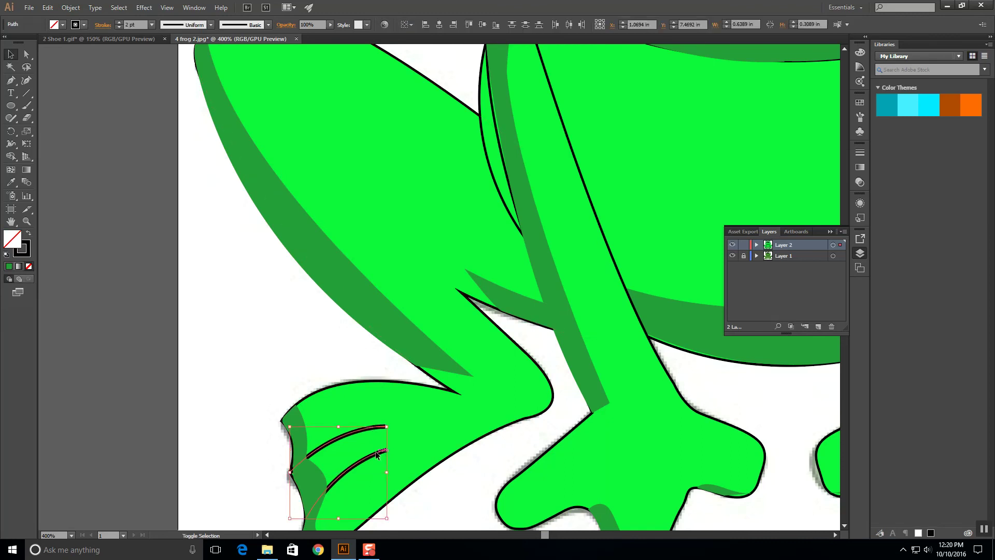
{"action": "left_click", "coordinate": [79, 9]}
{"action": "mouse_move", "coordinate": [104, 30]}
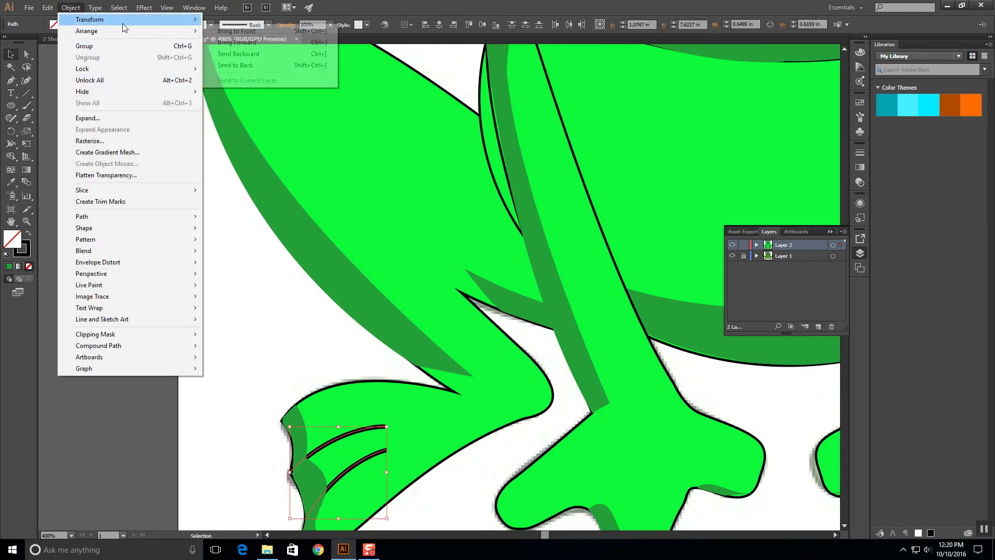
{"action": "left_click", "coordinate": [228, 31]}
{"action": "left_click", "coordinate": [246, 300]}
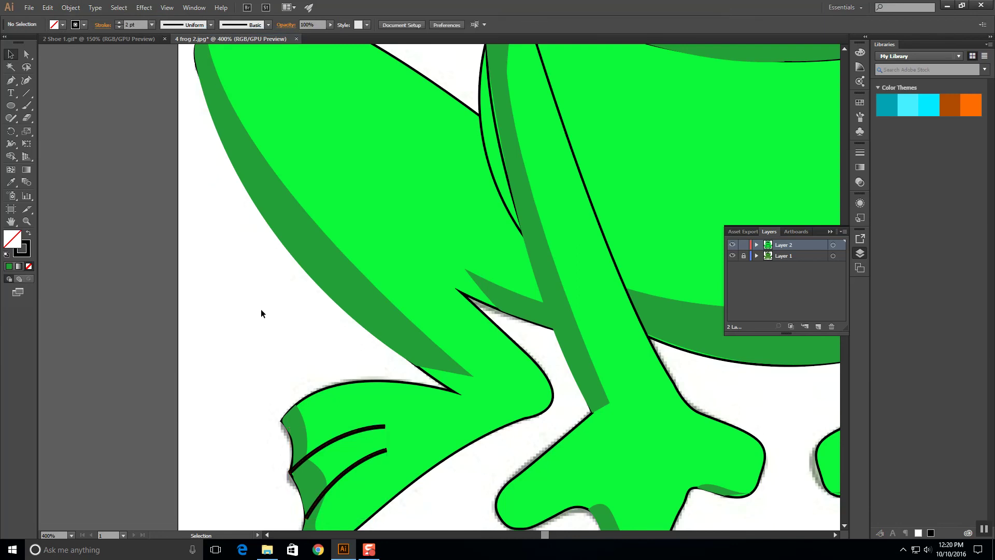
{"action": "key", "text": "ctrl+0"}
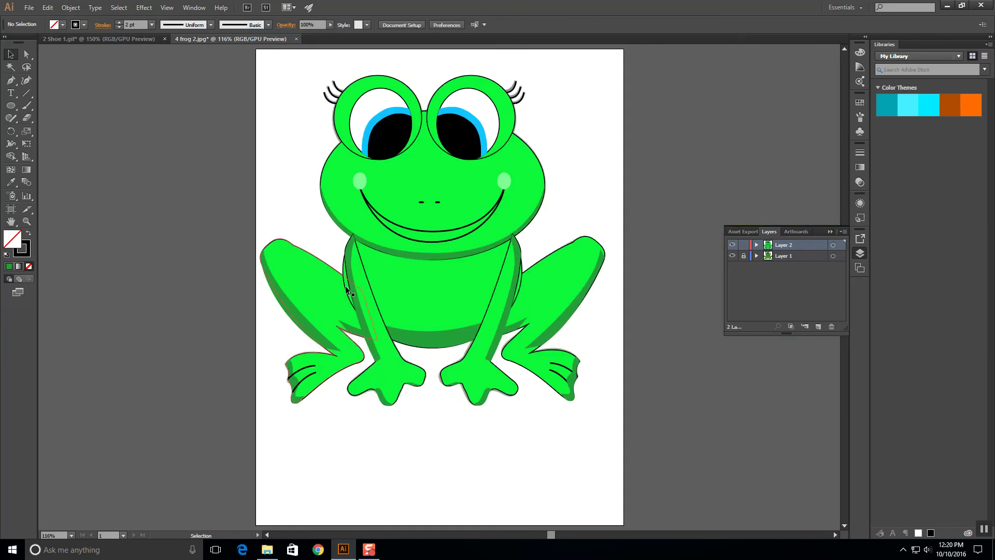